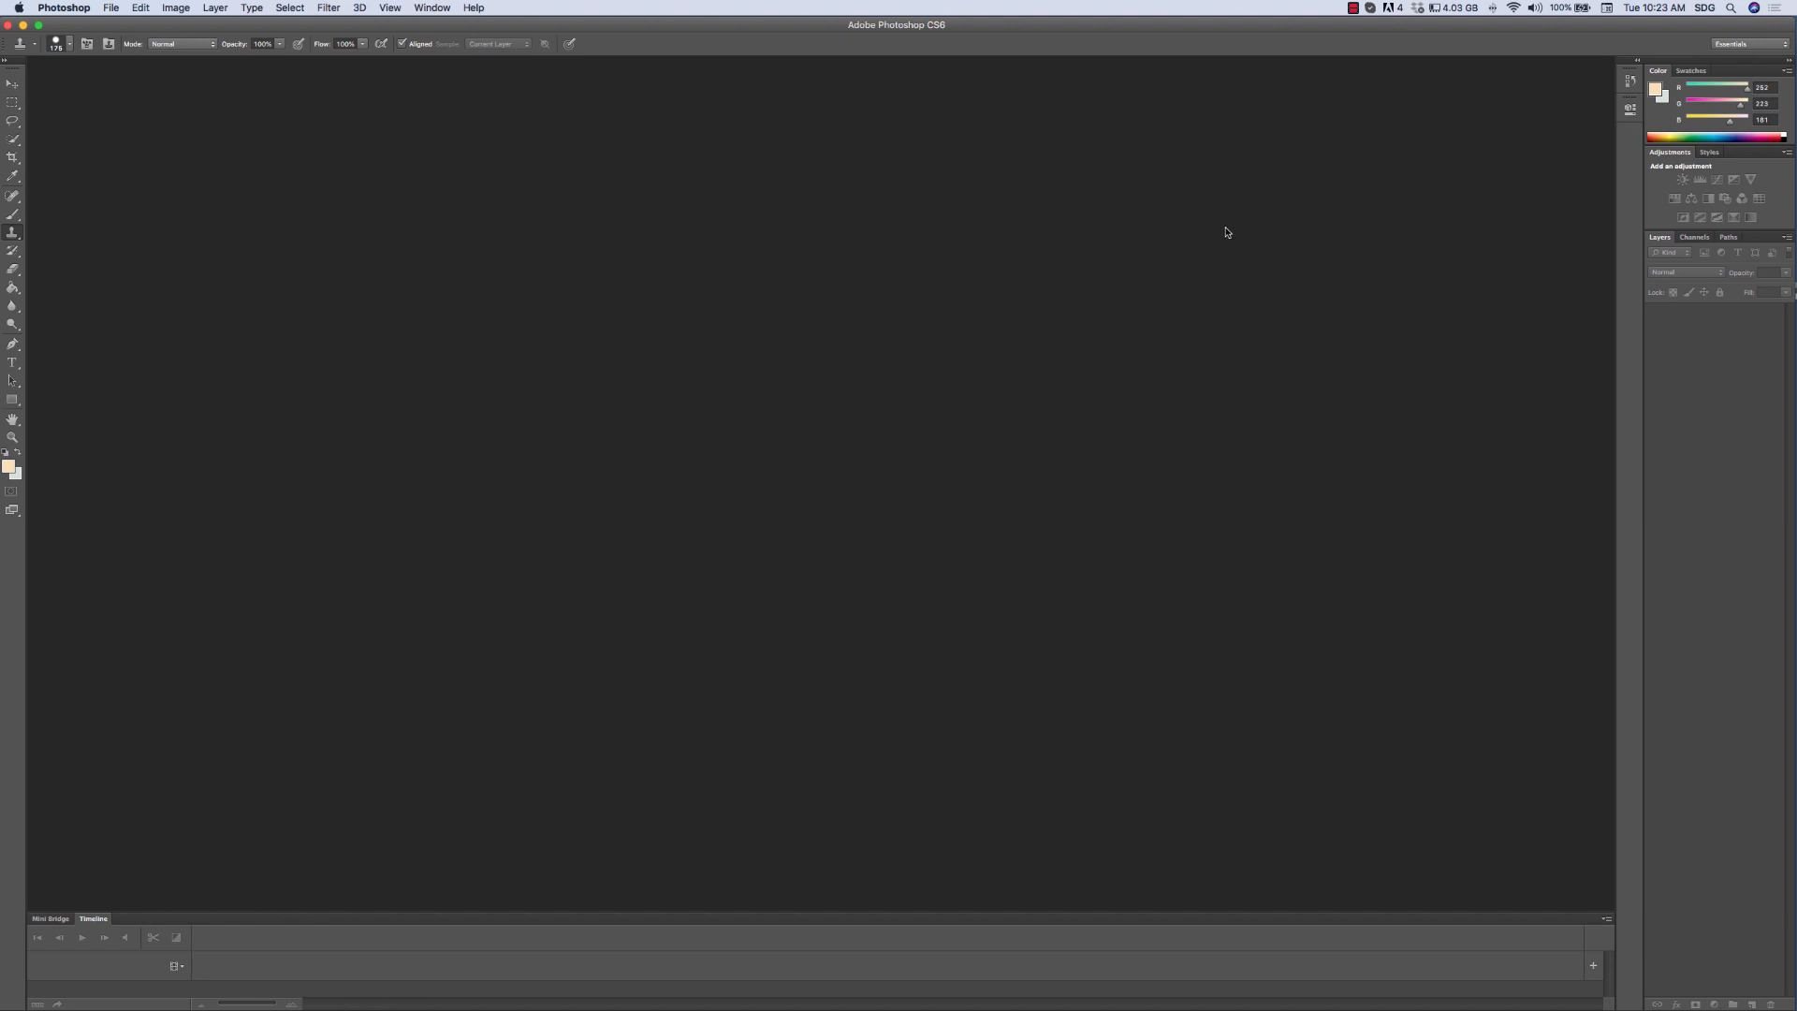
# - Open the Graphical Dog Tag Silver 1_download_png(2).png image from the Desktop
pyautogui.click(113, 11)
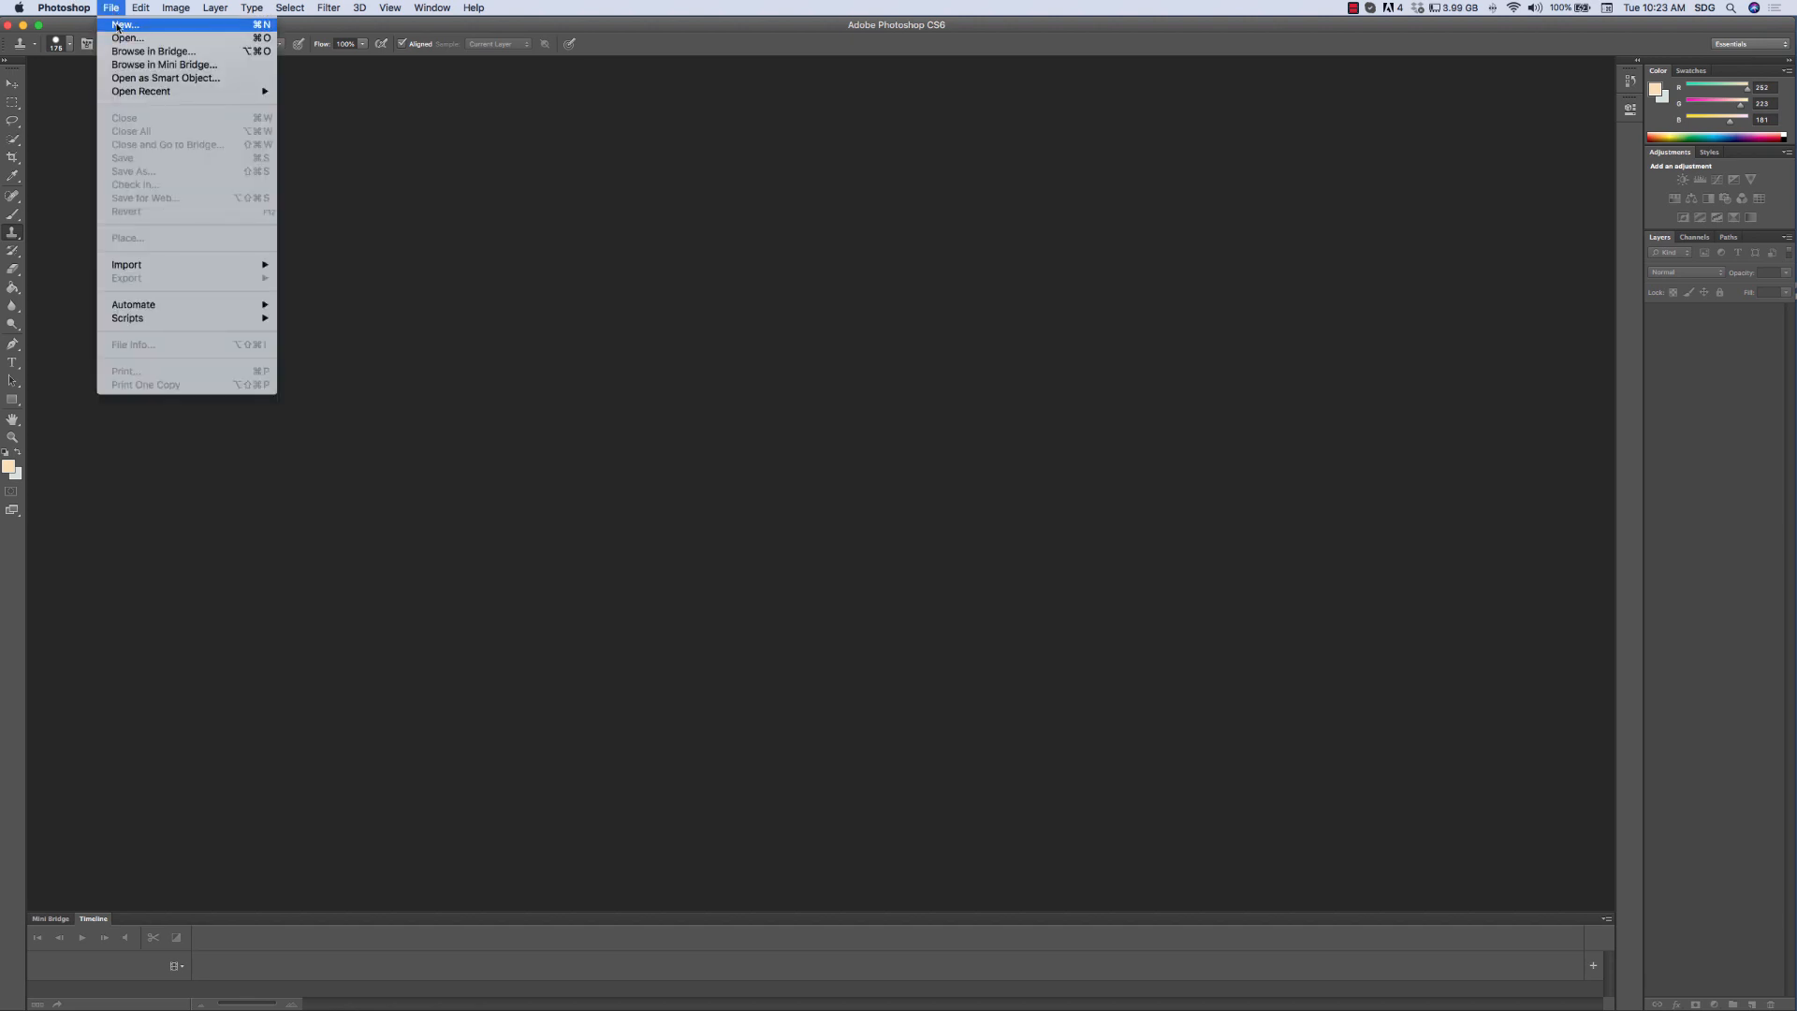
pyautogui.click(128, 37)
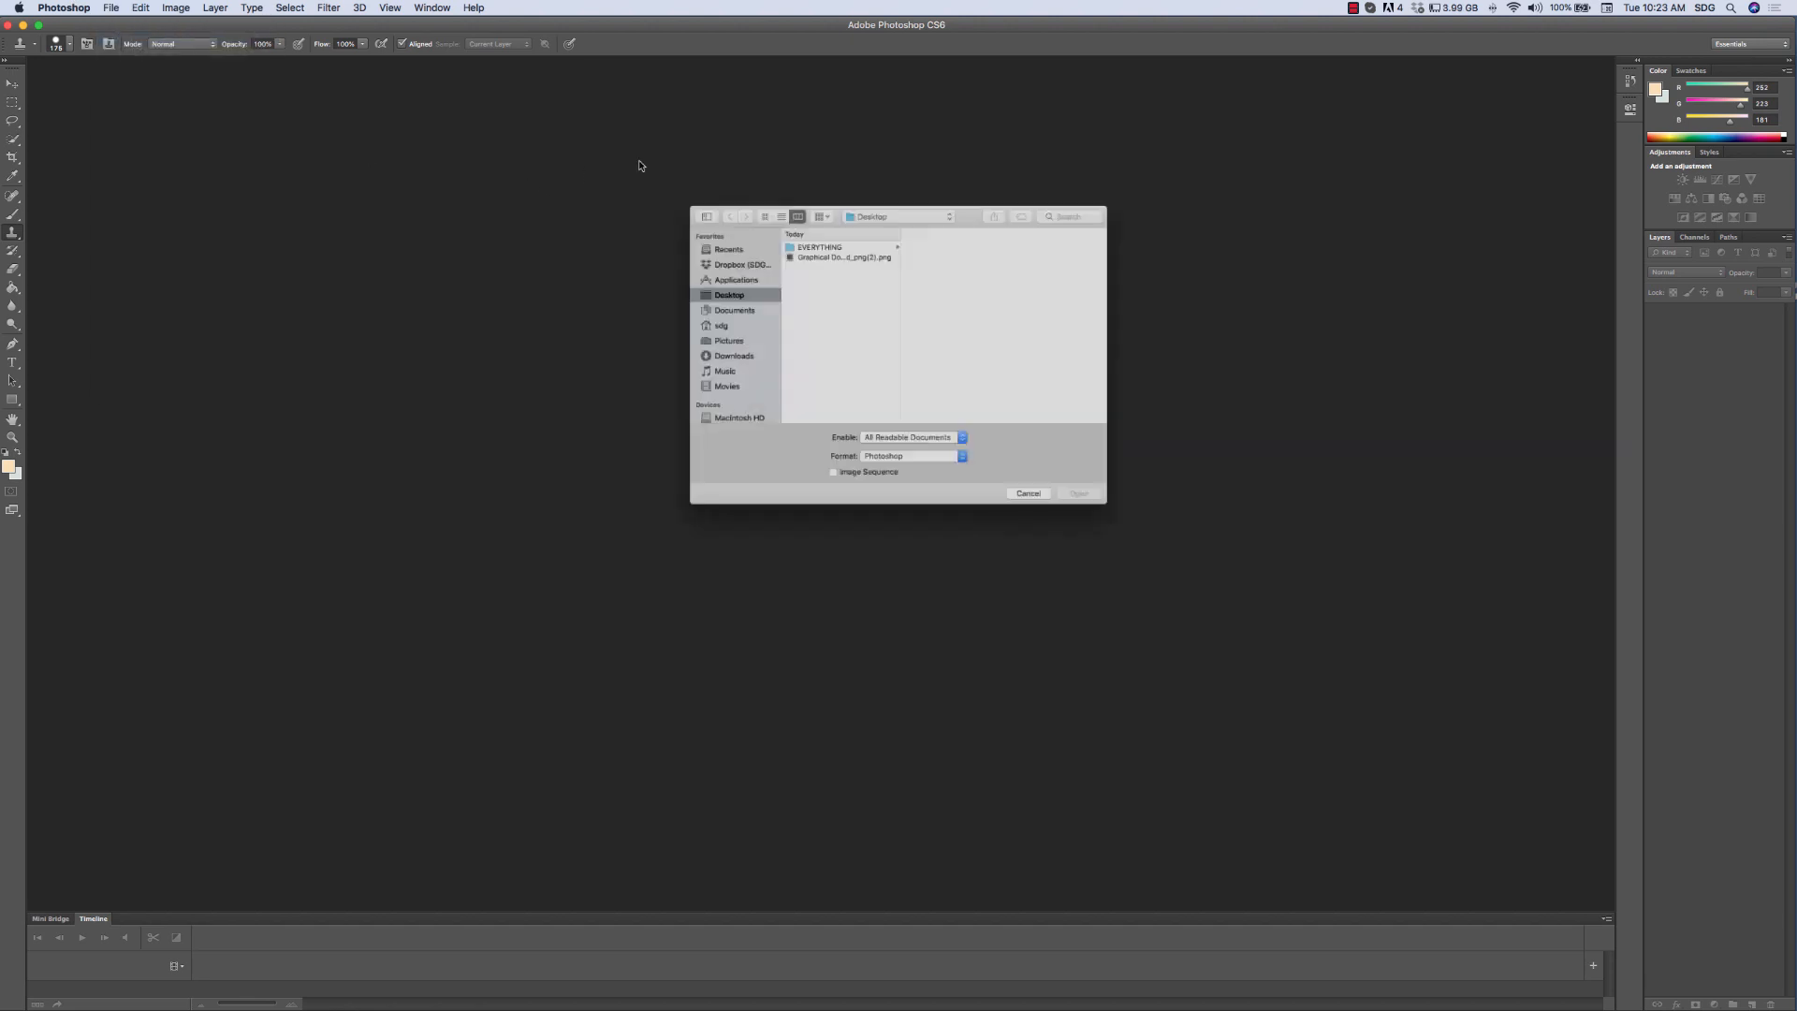
pyautogui.click(806, 237)
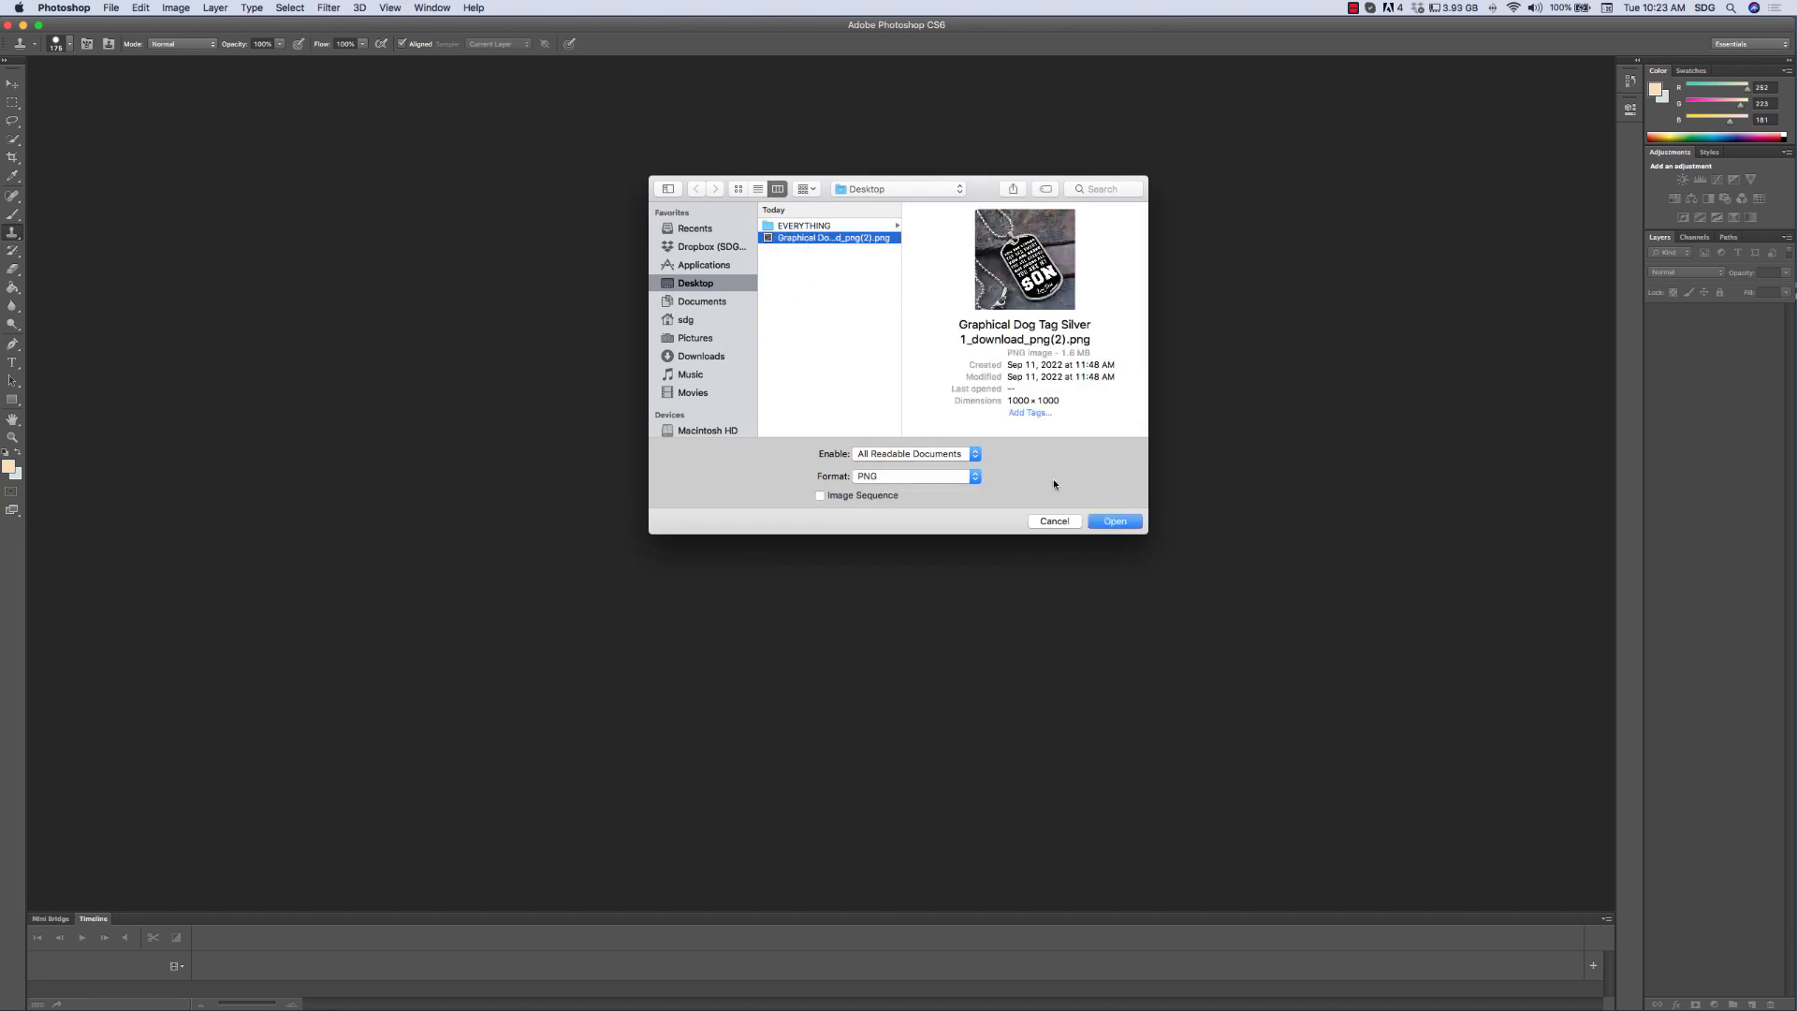
pyautogui.click(1115, 522)
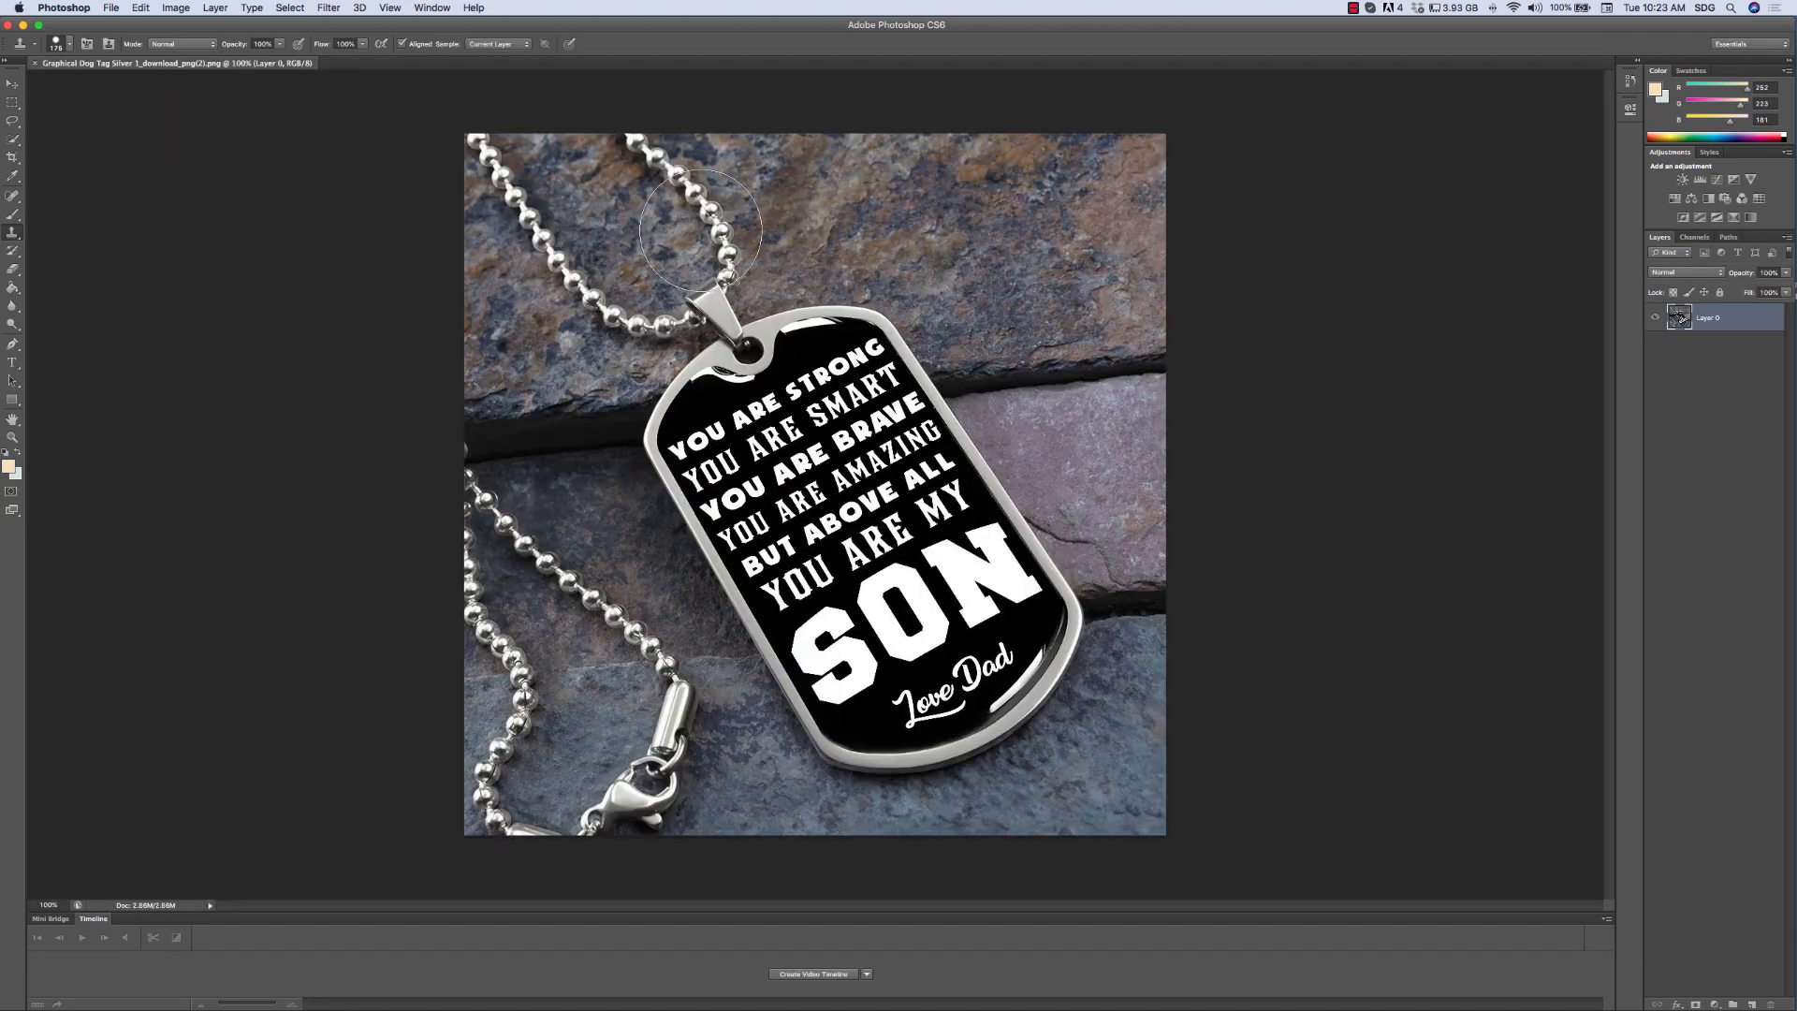
pyautogui.click(111, 8)
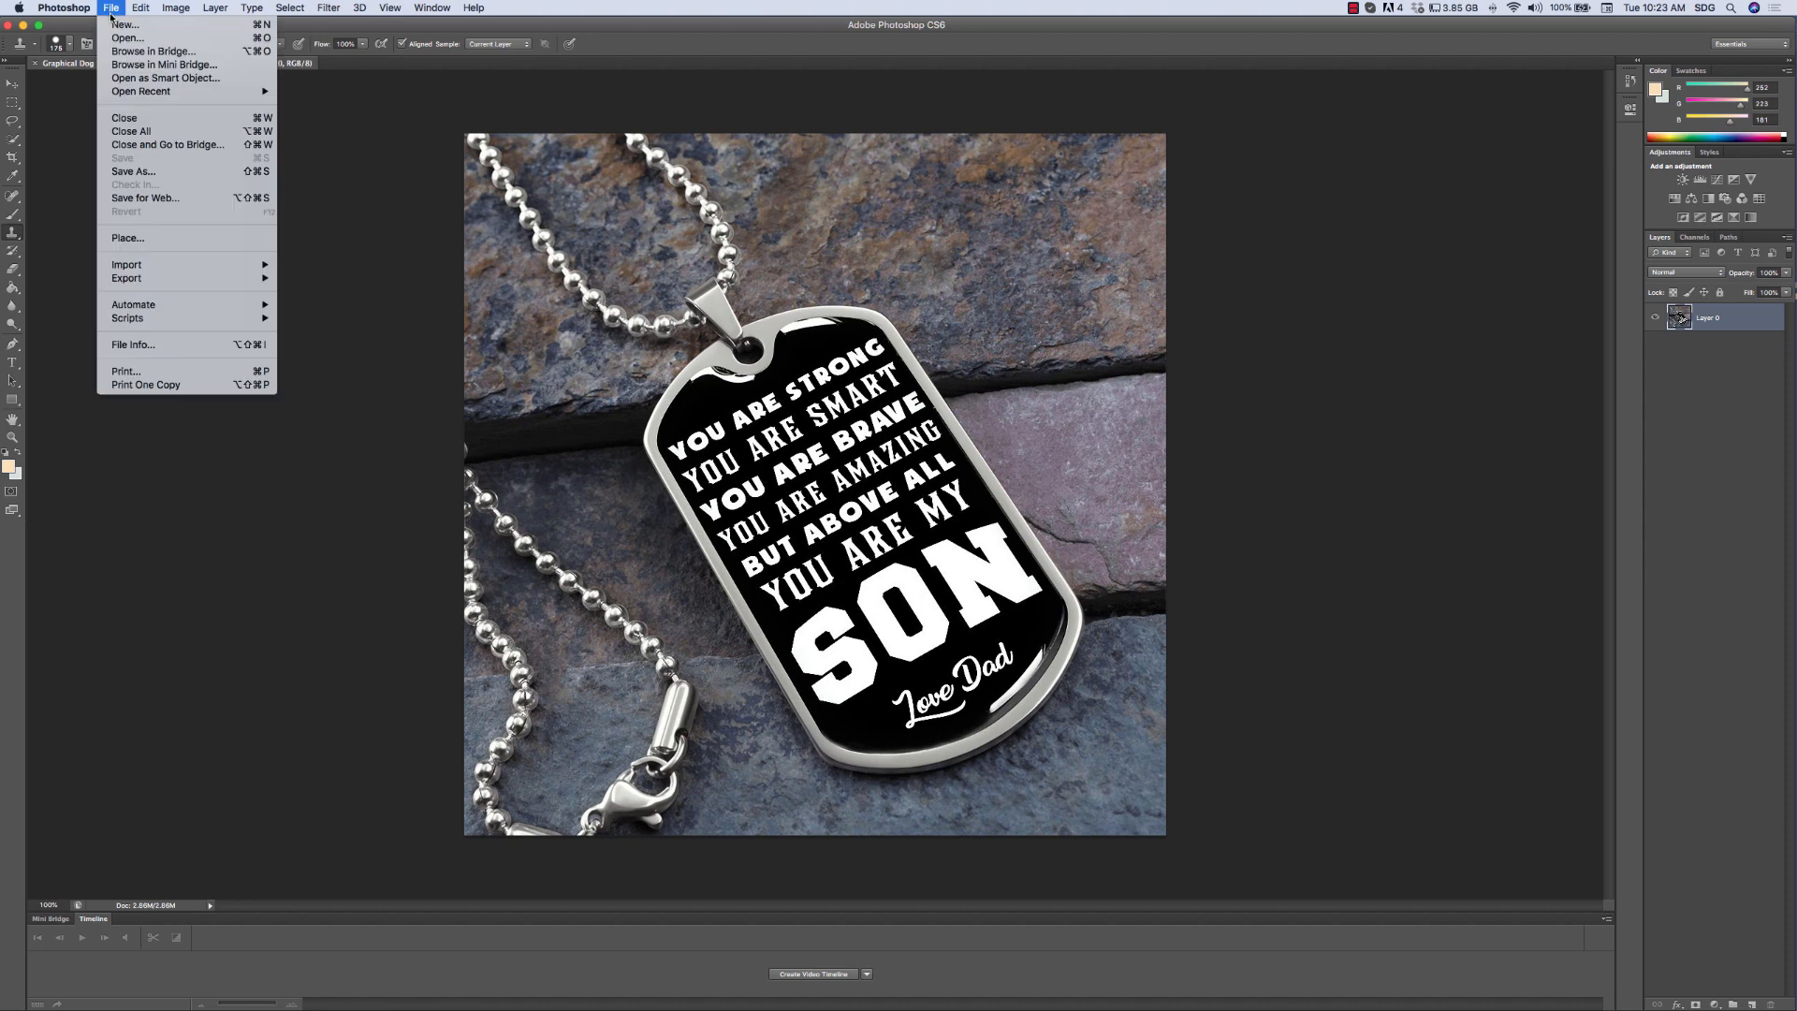
pyautogui.click(109, 25)
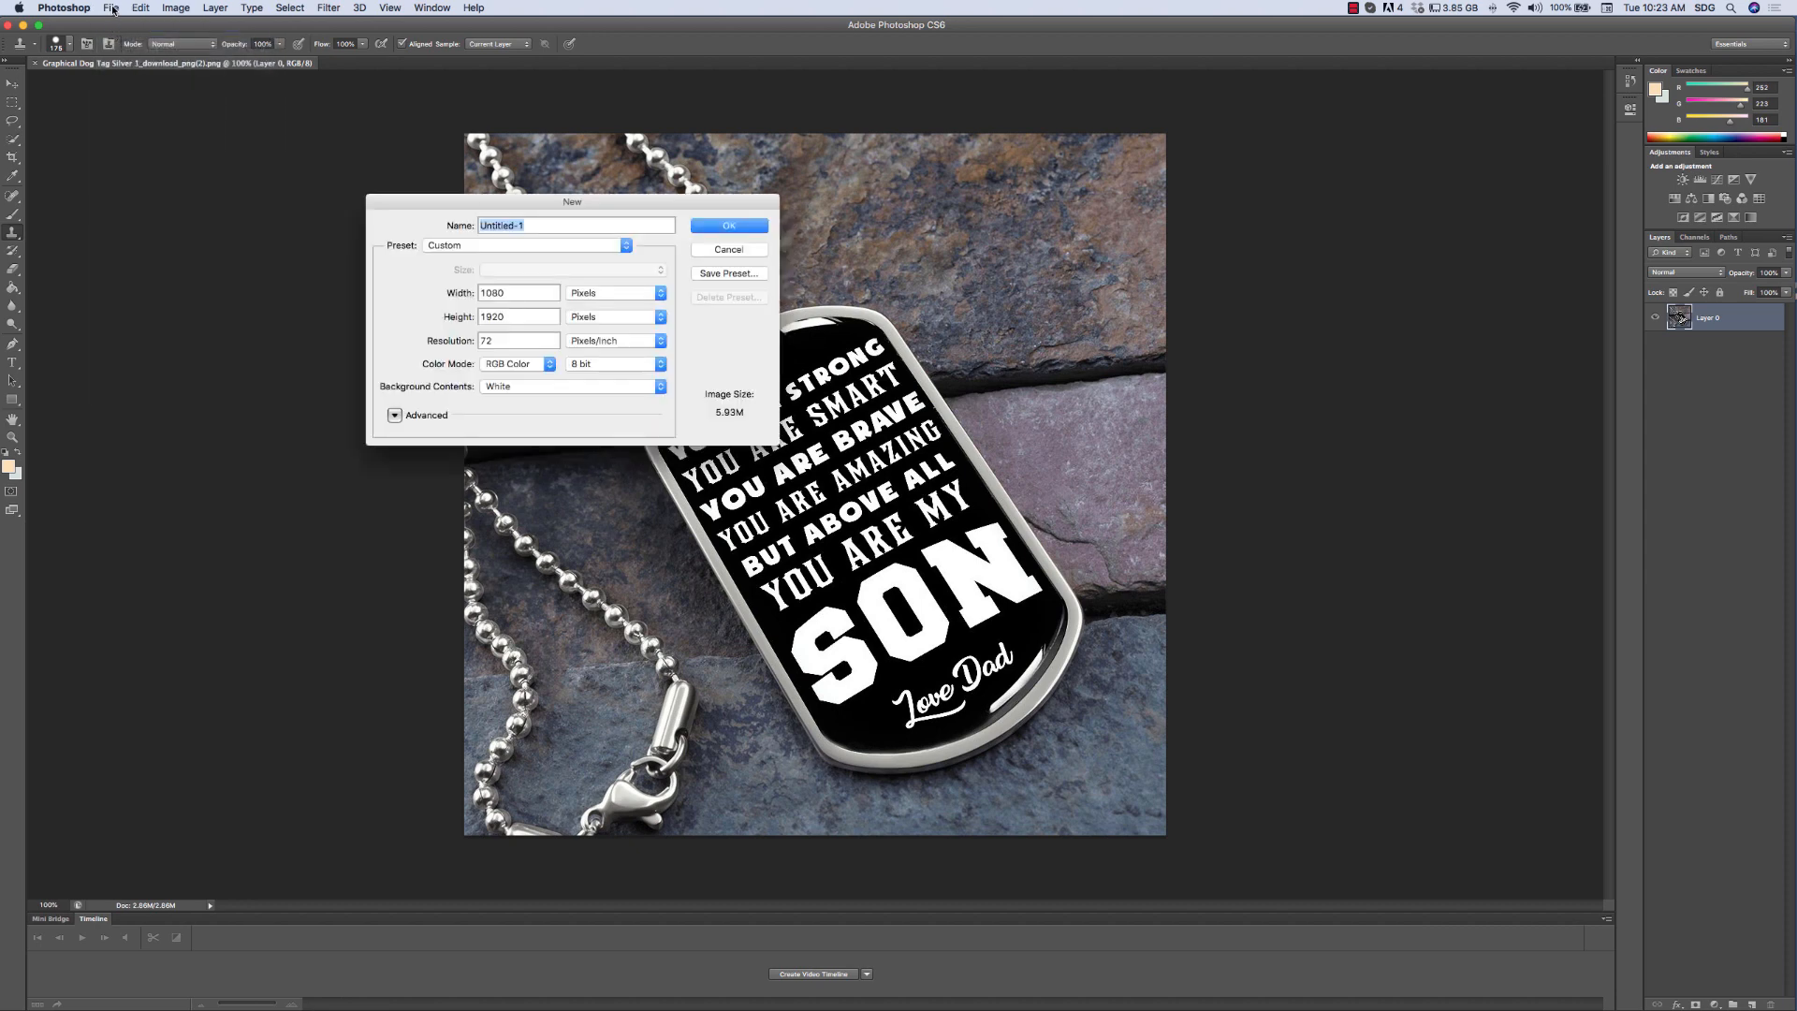
pyautogui.click(110, 7)
pyautogui.click(110, 7)
pyautogui.click(760, 250)
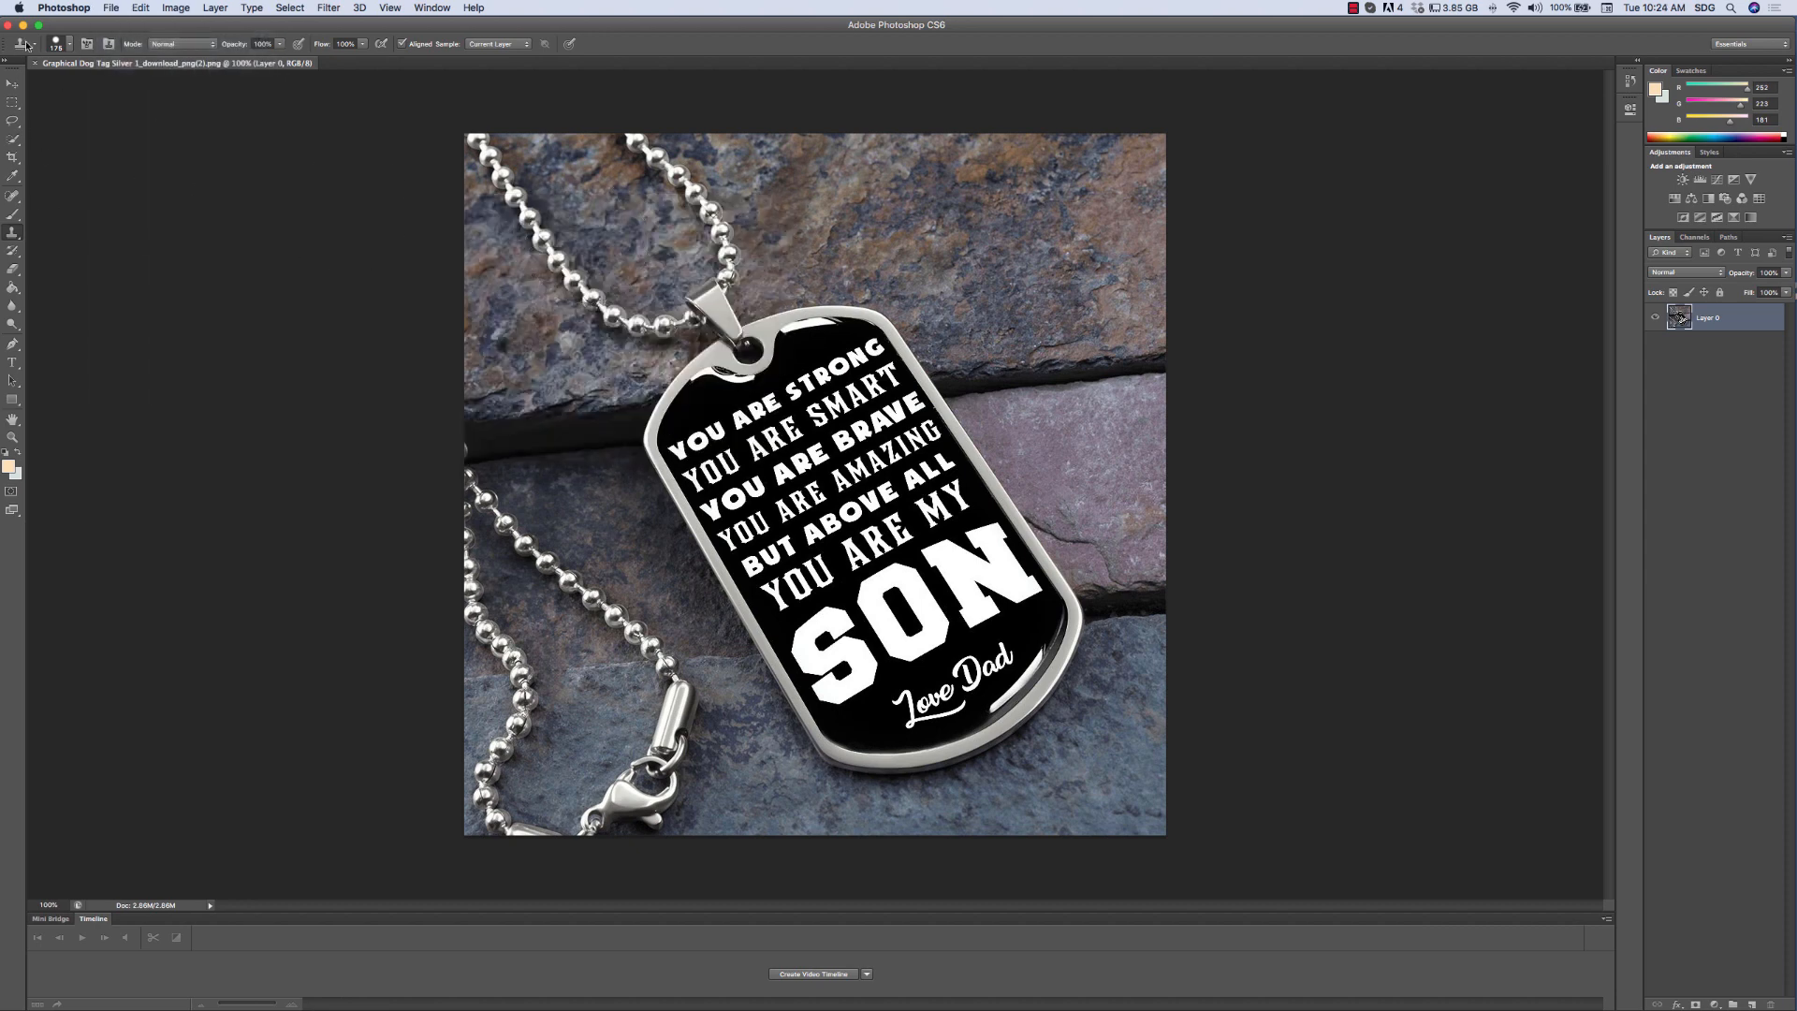
# - Create a blank 1080 by 1920 pixel document at 72 pixels/inch in RGB Color with a white background
pyautogui.click(112, 8)
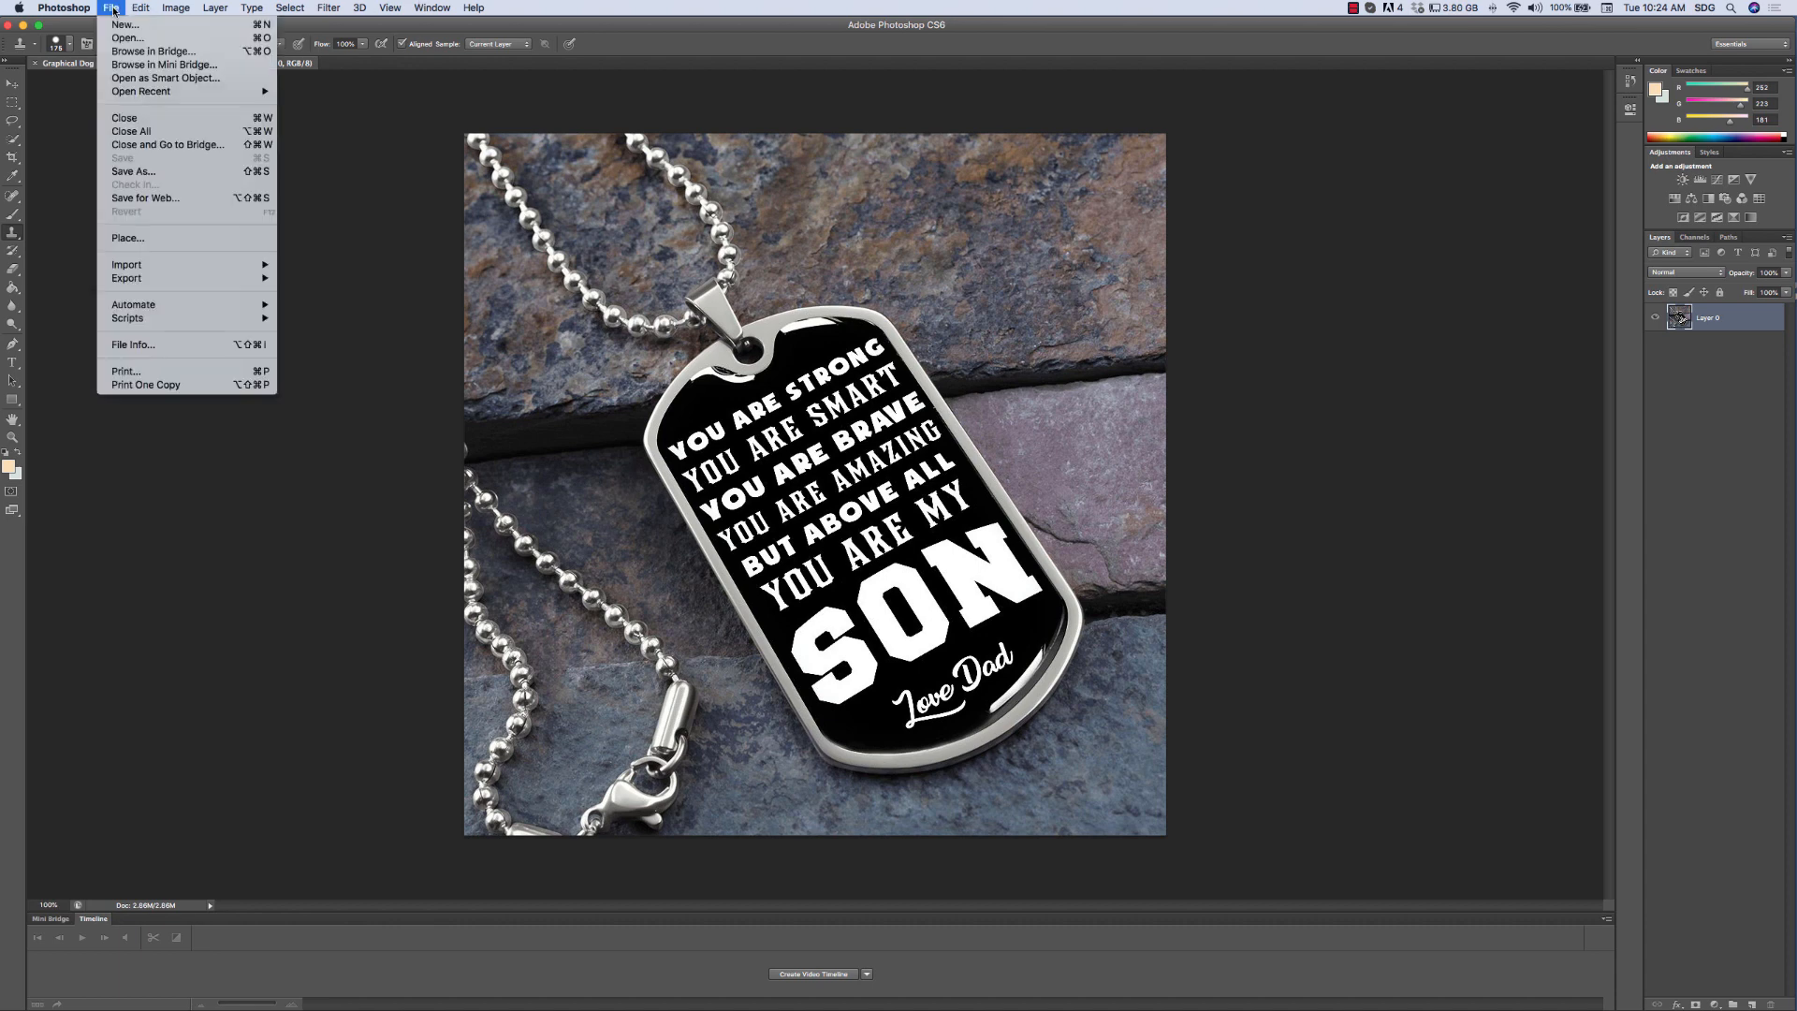
pyautogui.click(115, 25)
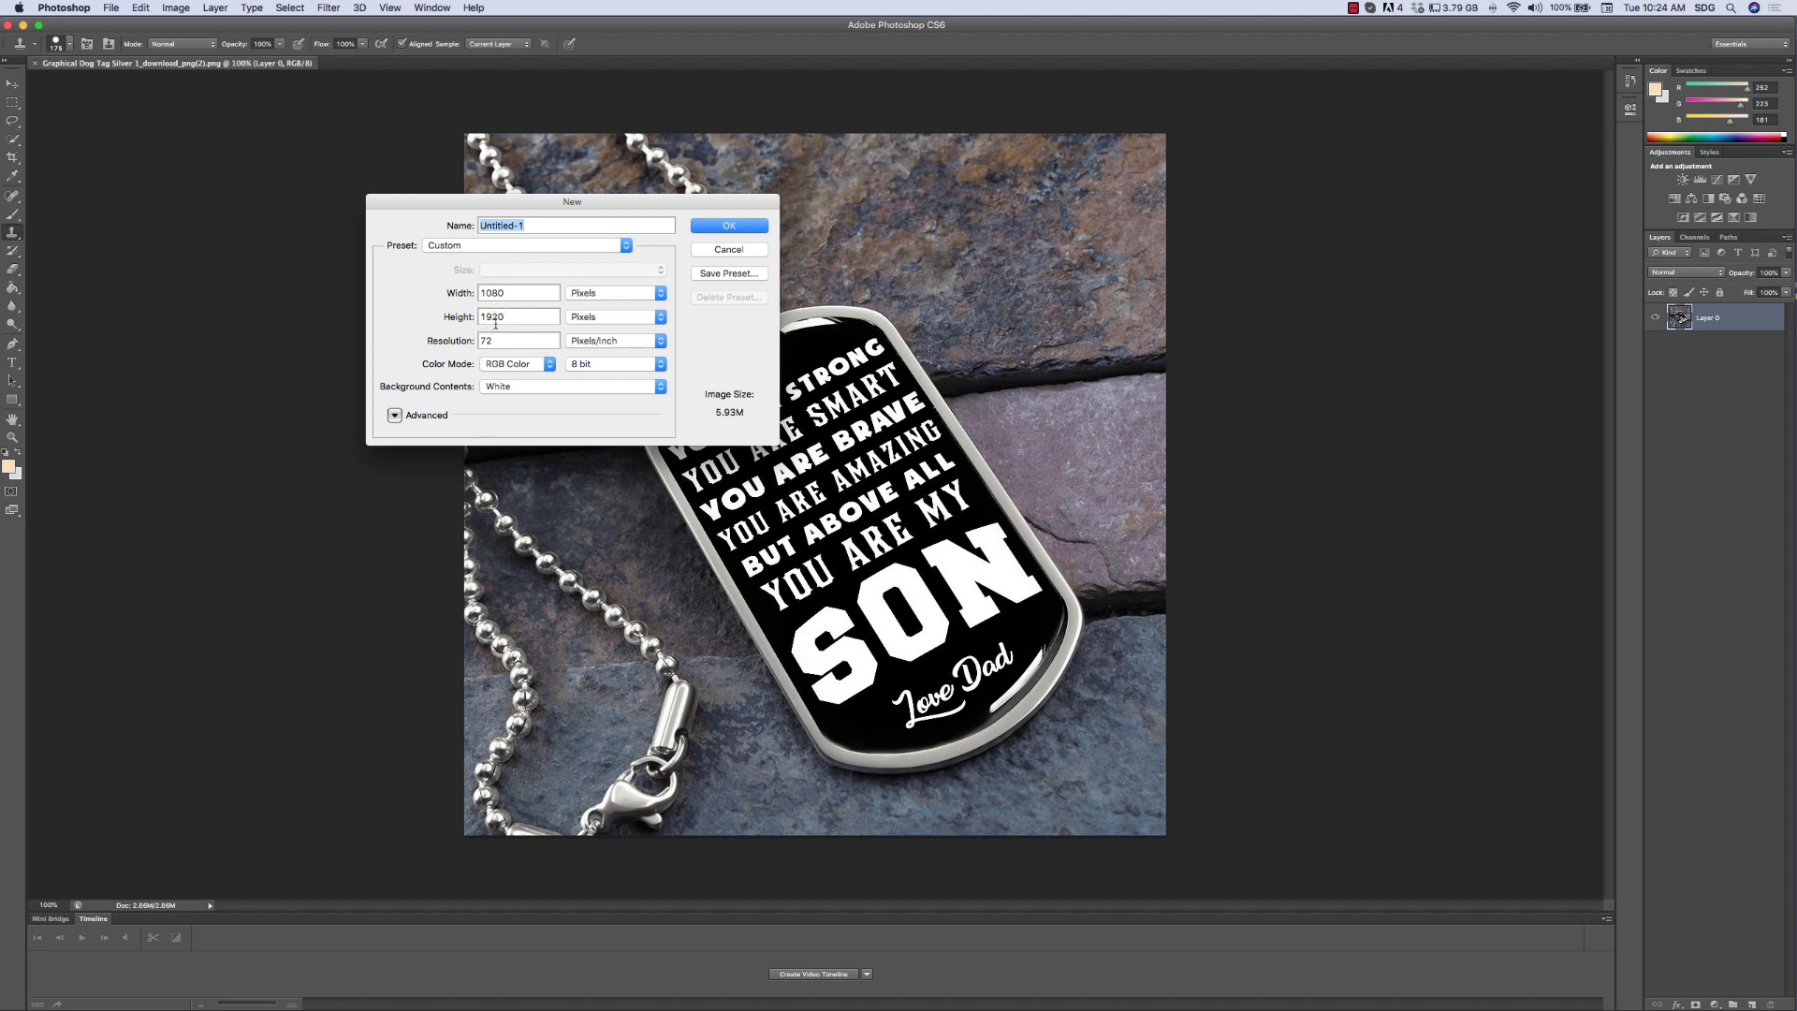
pyautogui.click(747, 229)
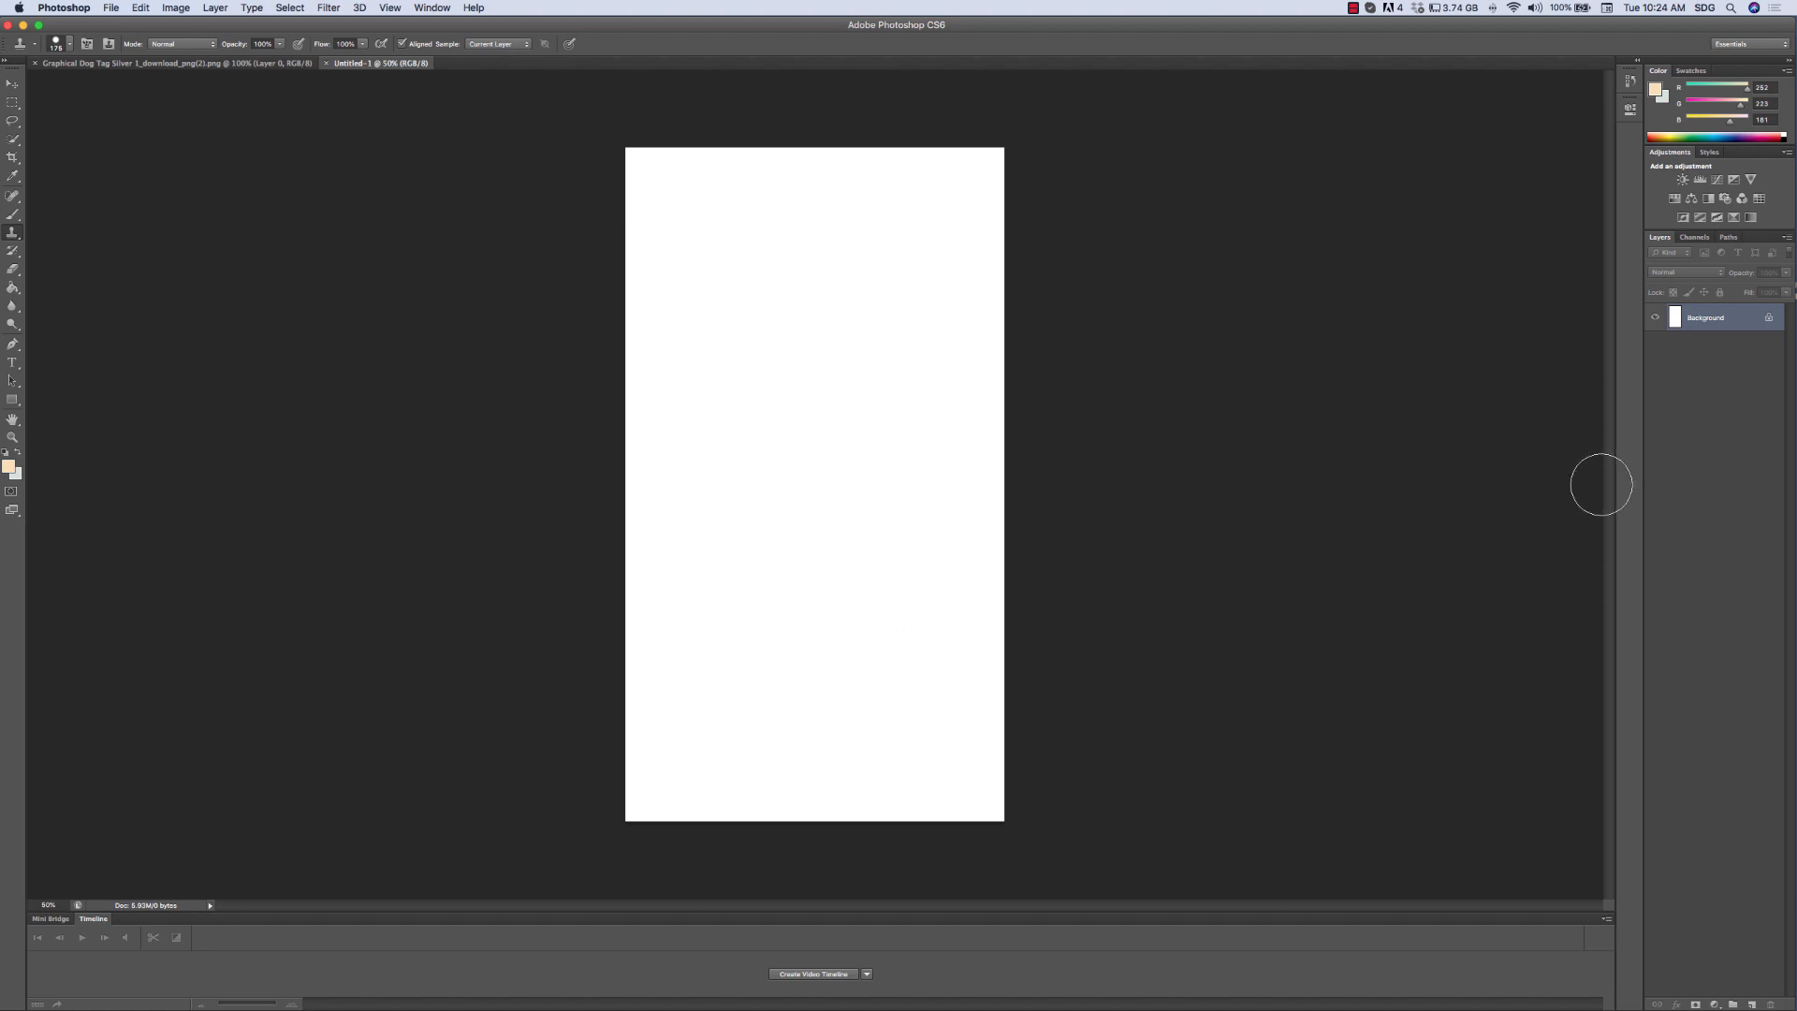
# - Convert the locked background into a regular layer and name it Background
pyautogui.doubleClick(1771, 320)
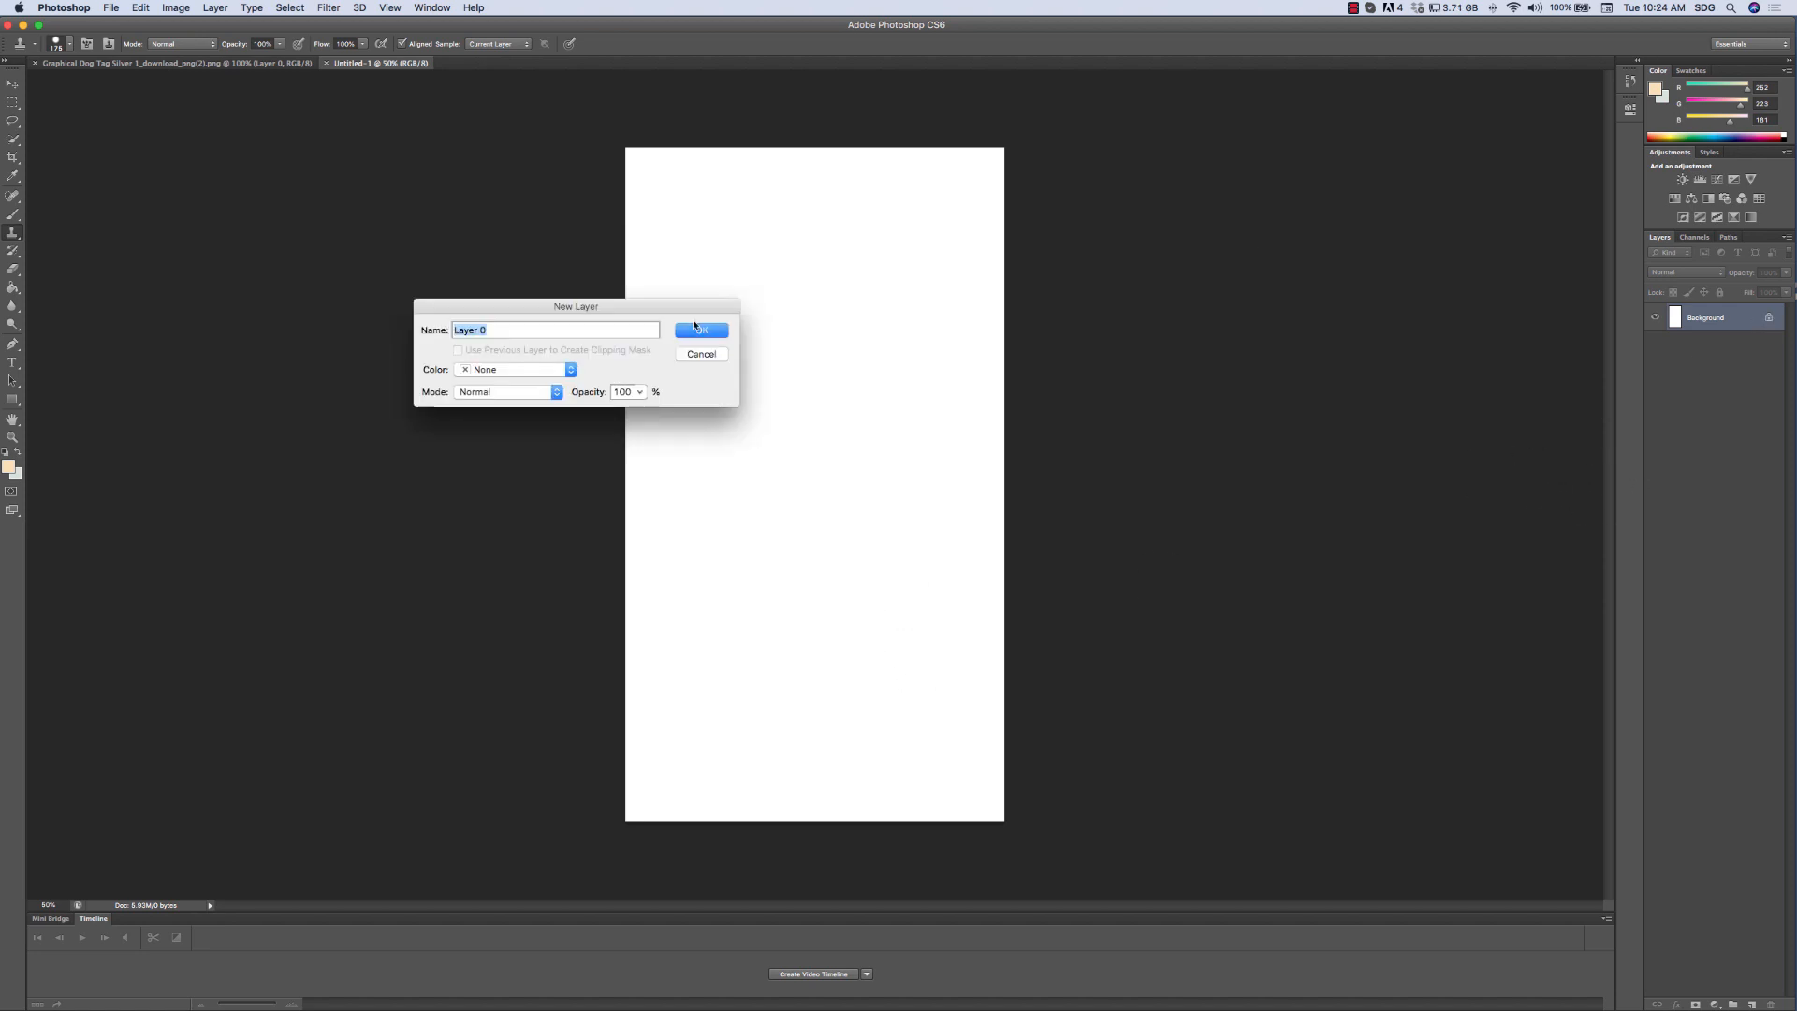
pyautogui.click(713, 335)
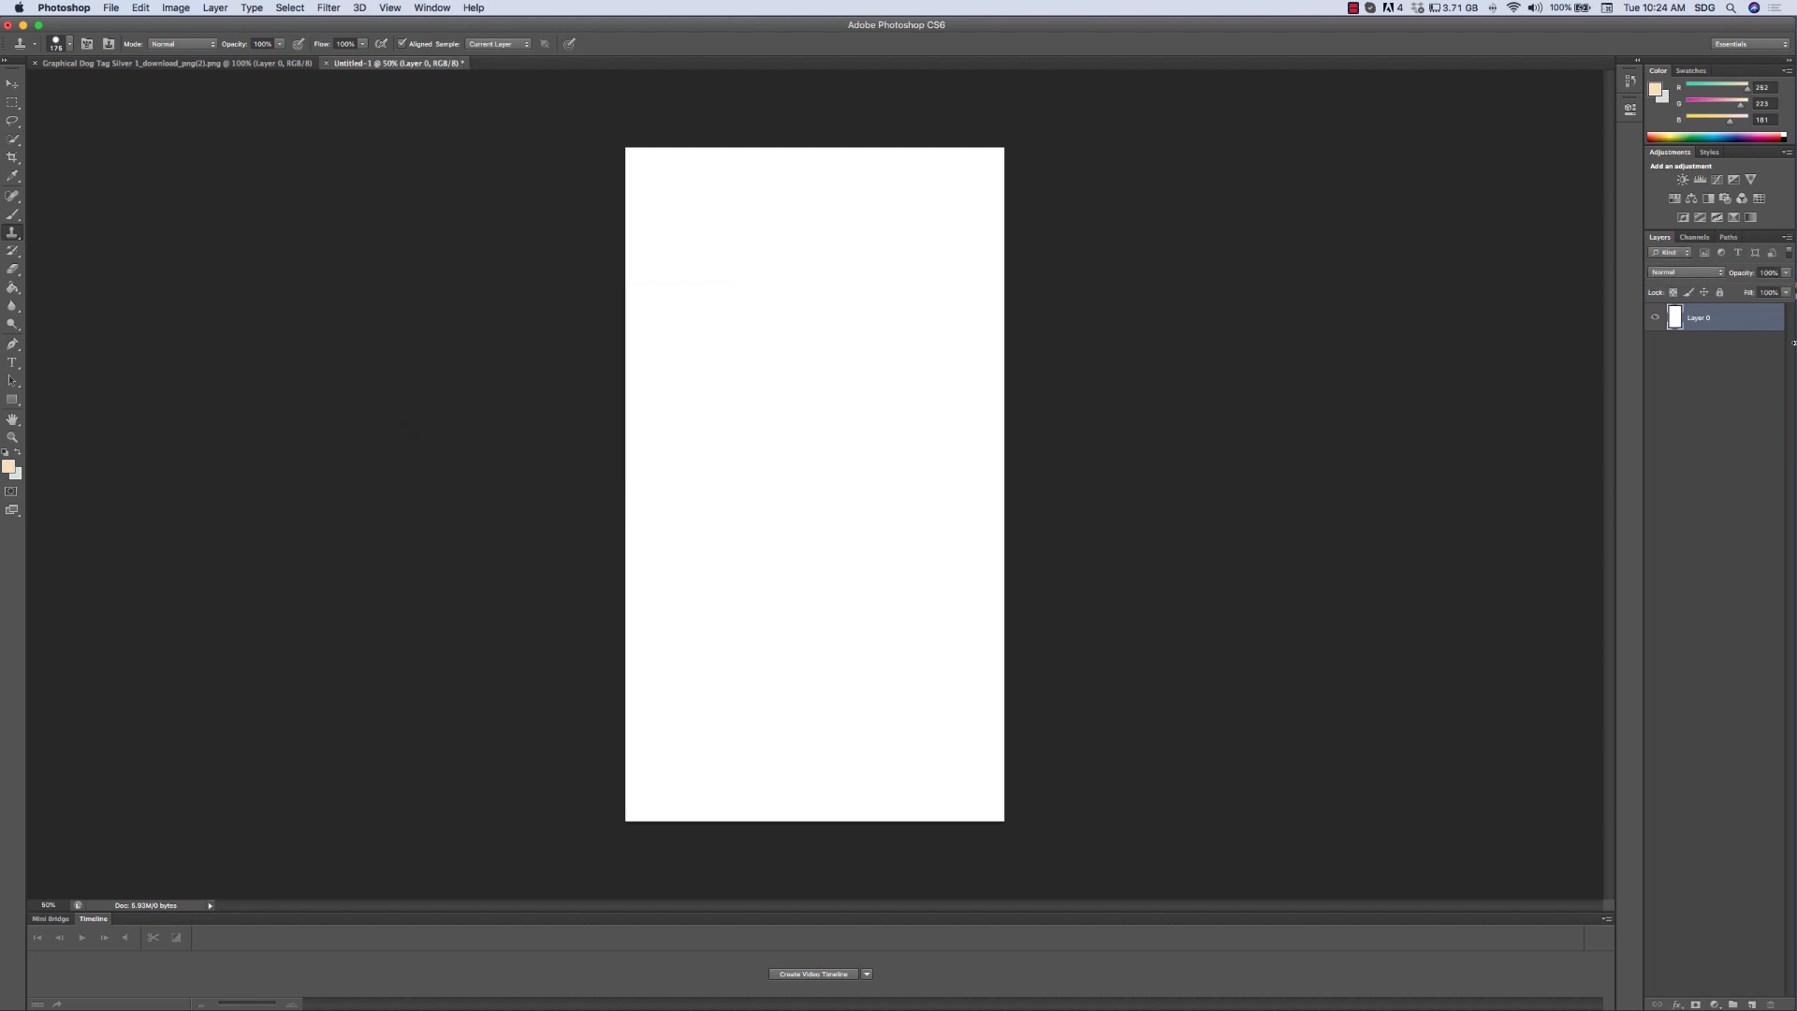
pyautogui.doubleClick(1697, 318)
pyautogui.write('Background')
pyautogui.press('Return')
# - Reorder the open documents so the blank document comes first, and bring the dog tag image to the front
pyautogui.moveTo(377, 67); pyautogui.dragTo(145, 64)
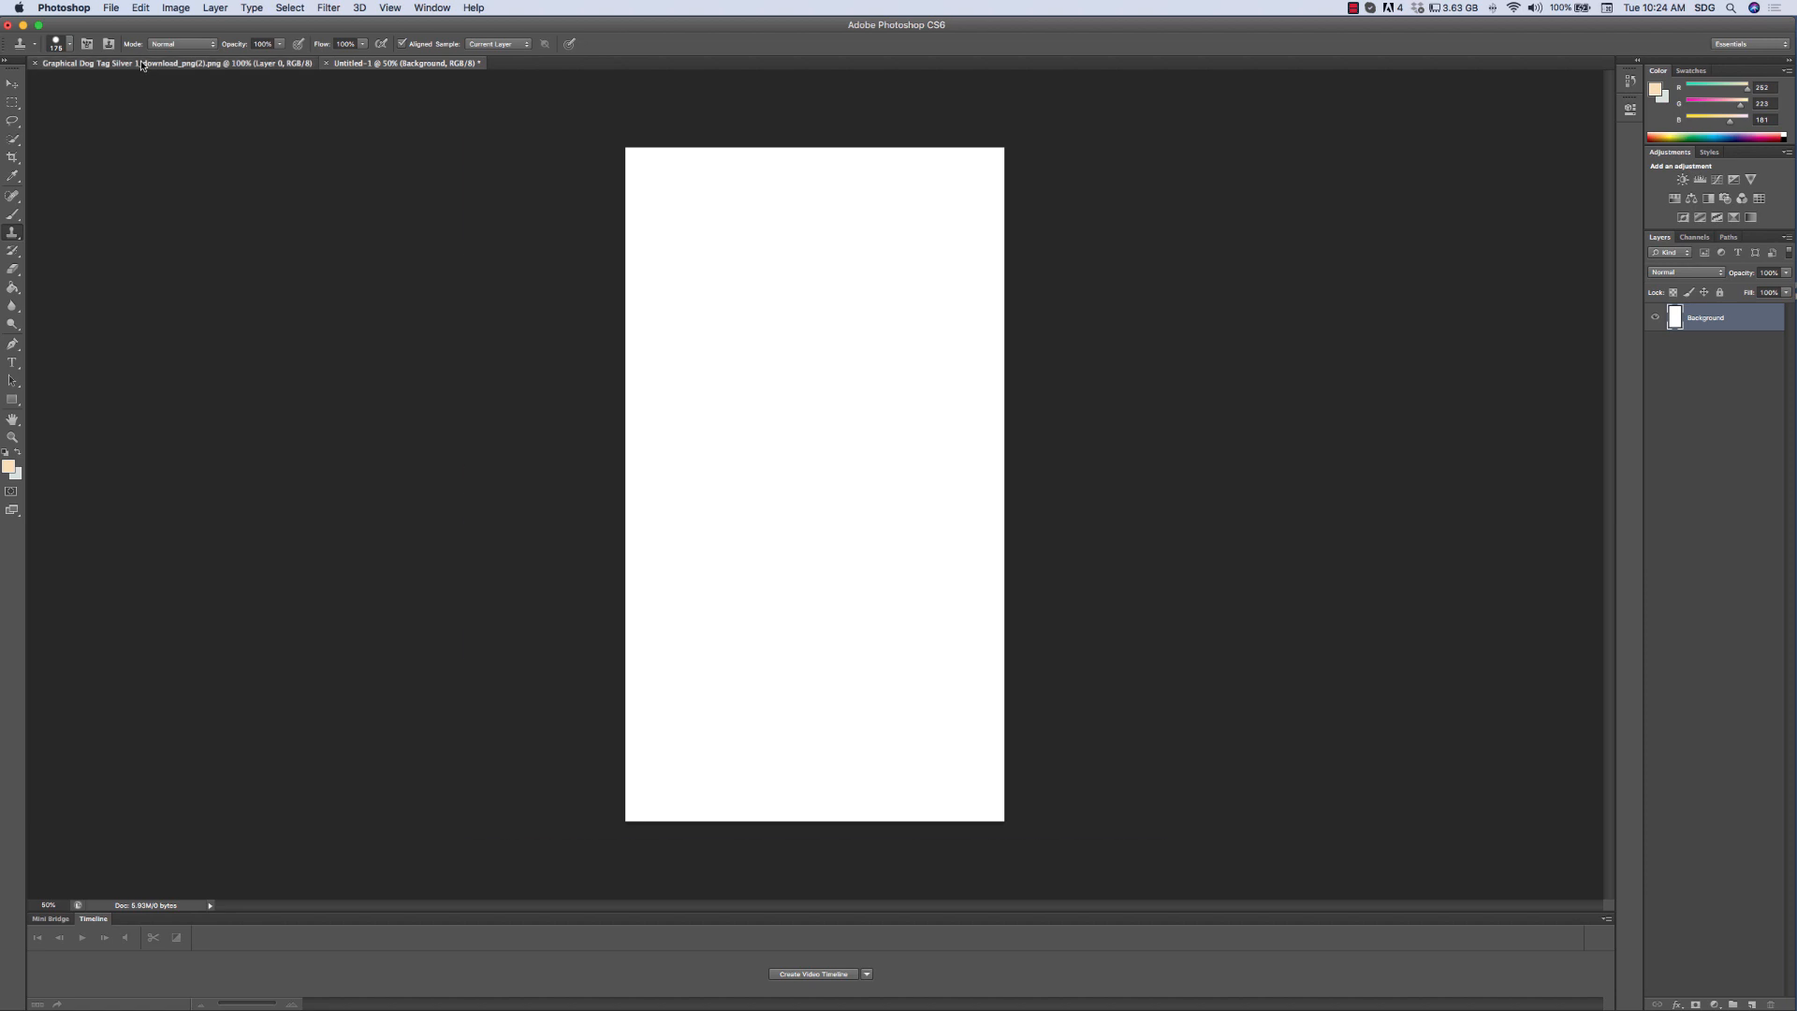
pyautogui.click(416, 63)
pyautogui.moveTo(416, 64); pyautogui.dragTo(379, 65)
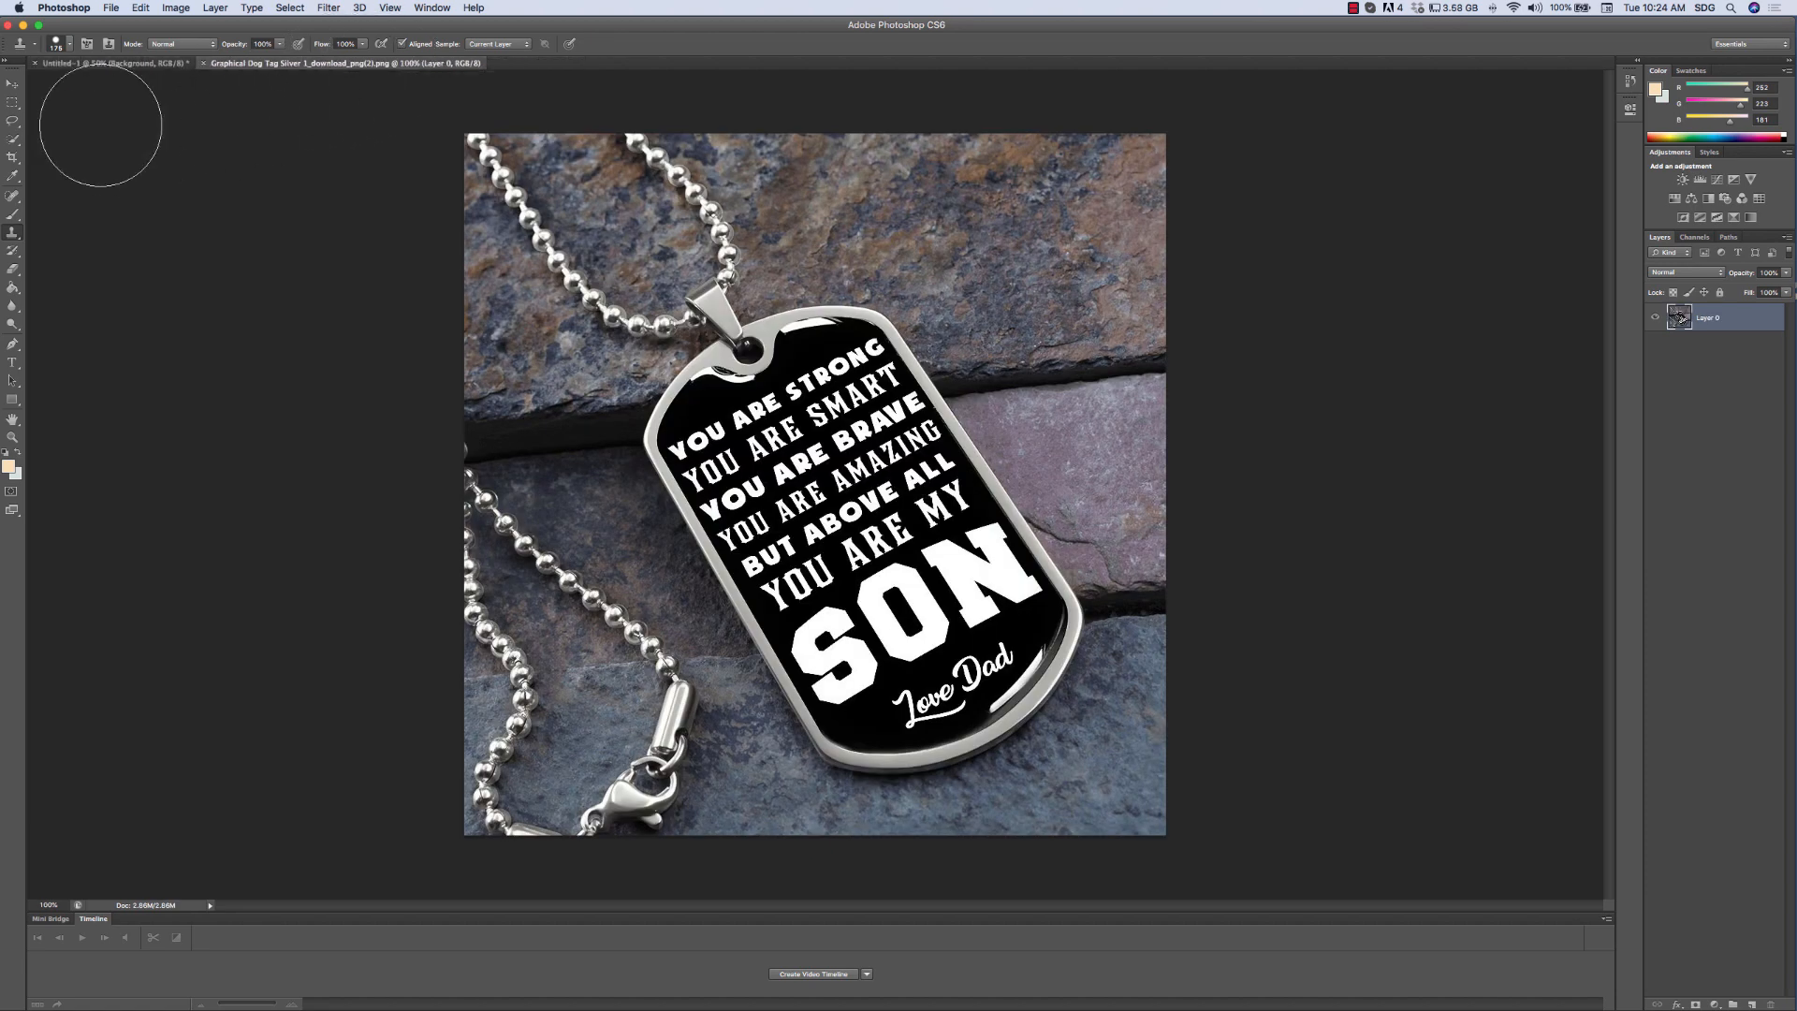
# - Copy the dog tag photo into the blank document with the Move tool and place it in the upper part of the canvas
pyautogui.click(11, 88)
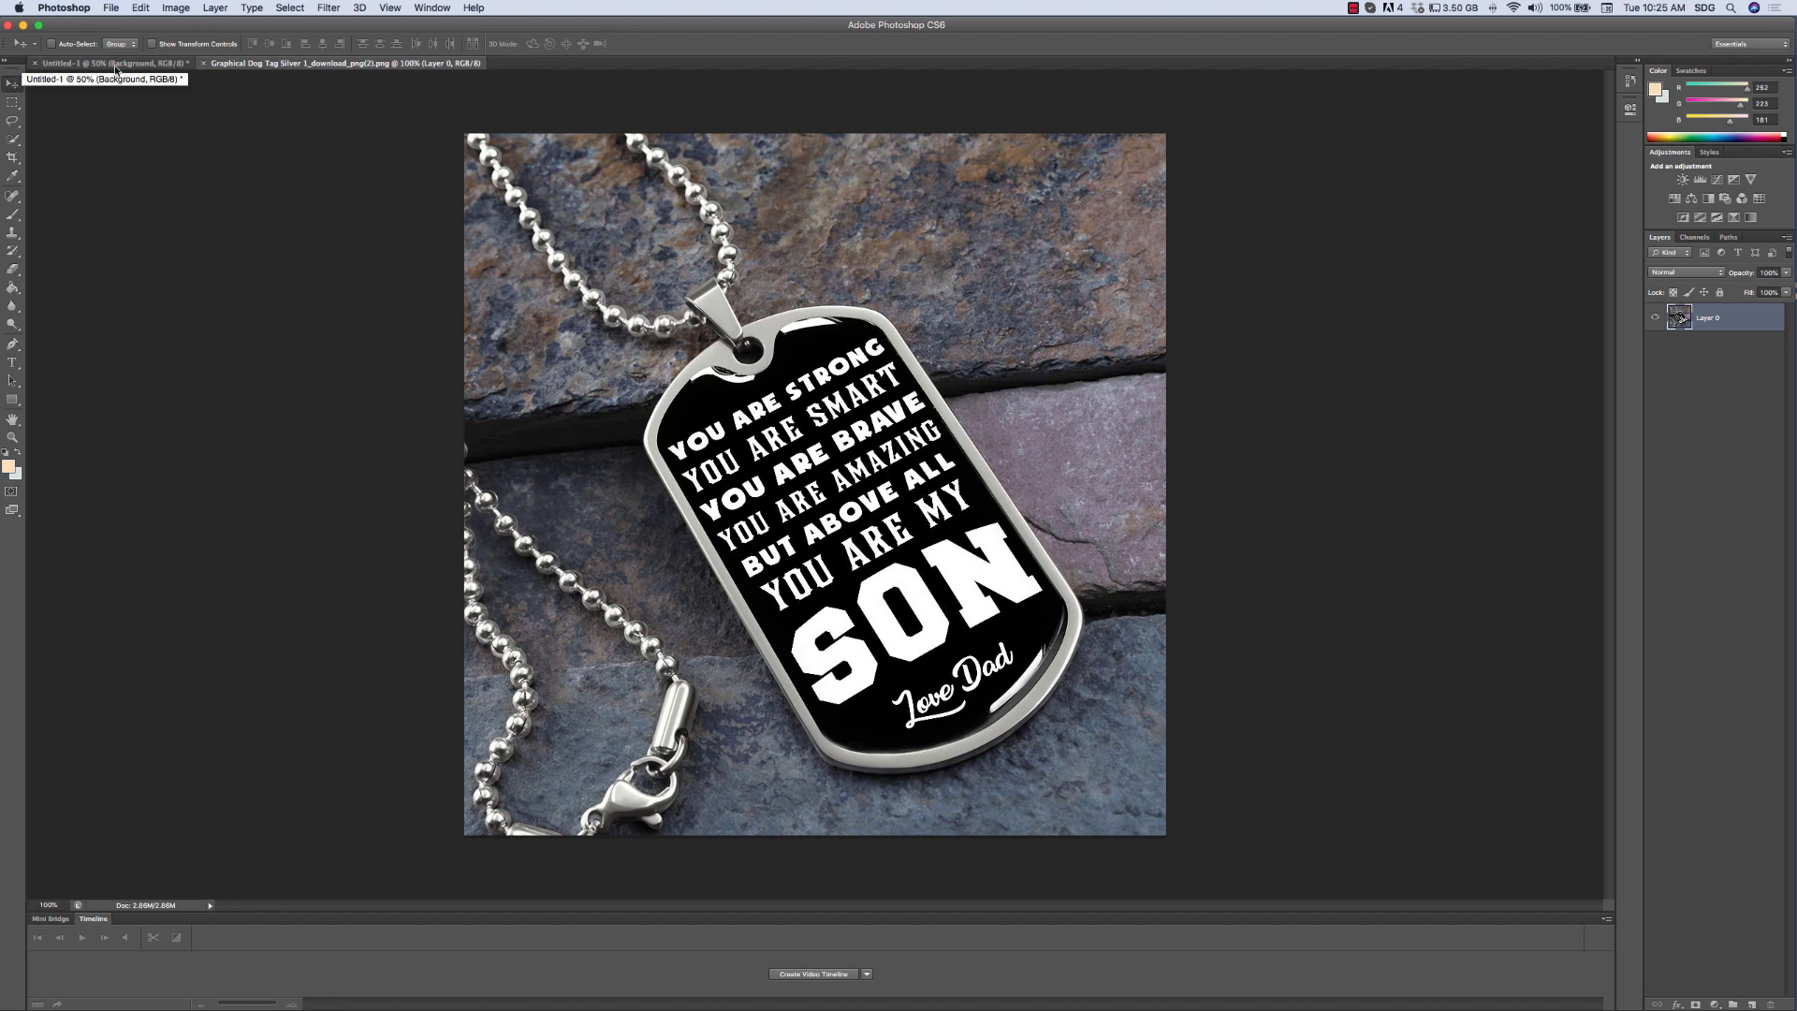
pyautogui.moveTo(870, 445); pyautogui.dragTo(810, 310)
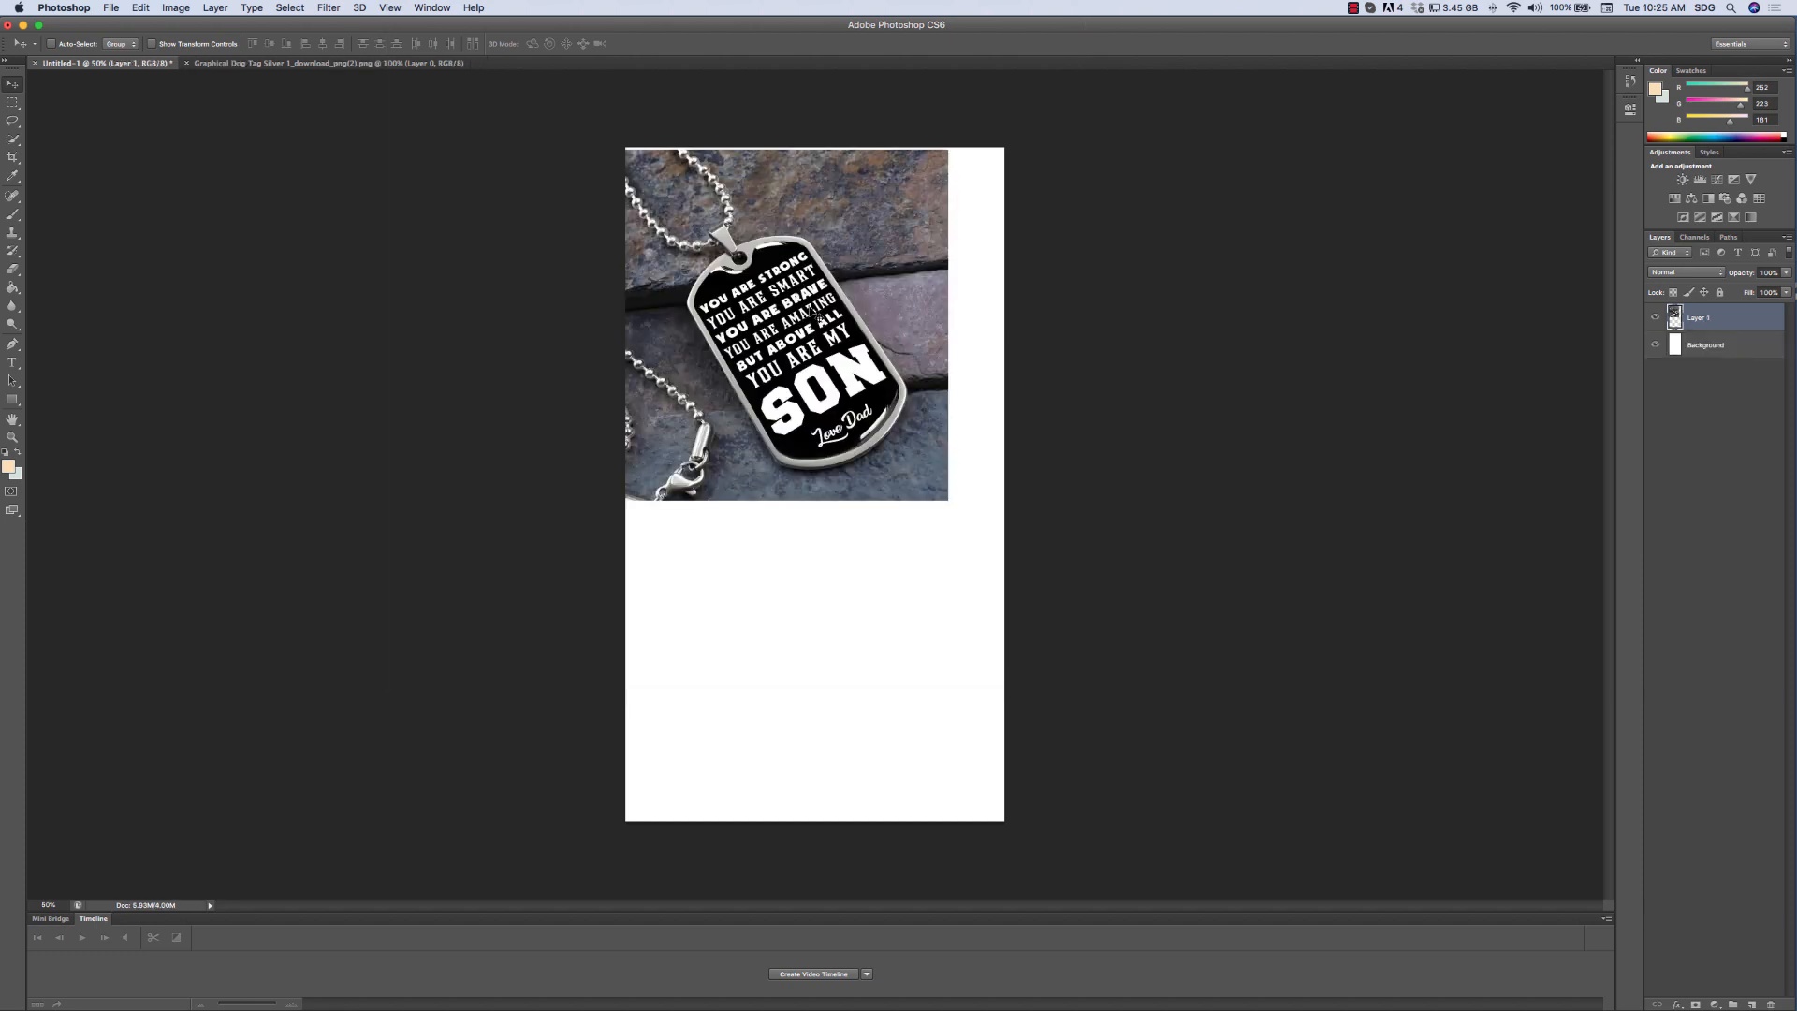
pyautogui.moveTo(803, 289); pyautogui.dragTo(839, 305)
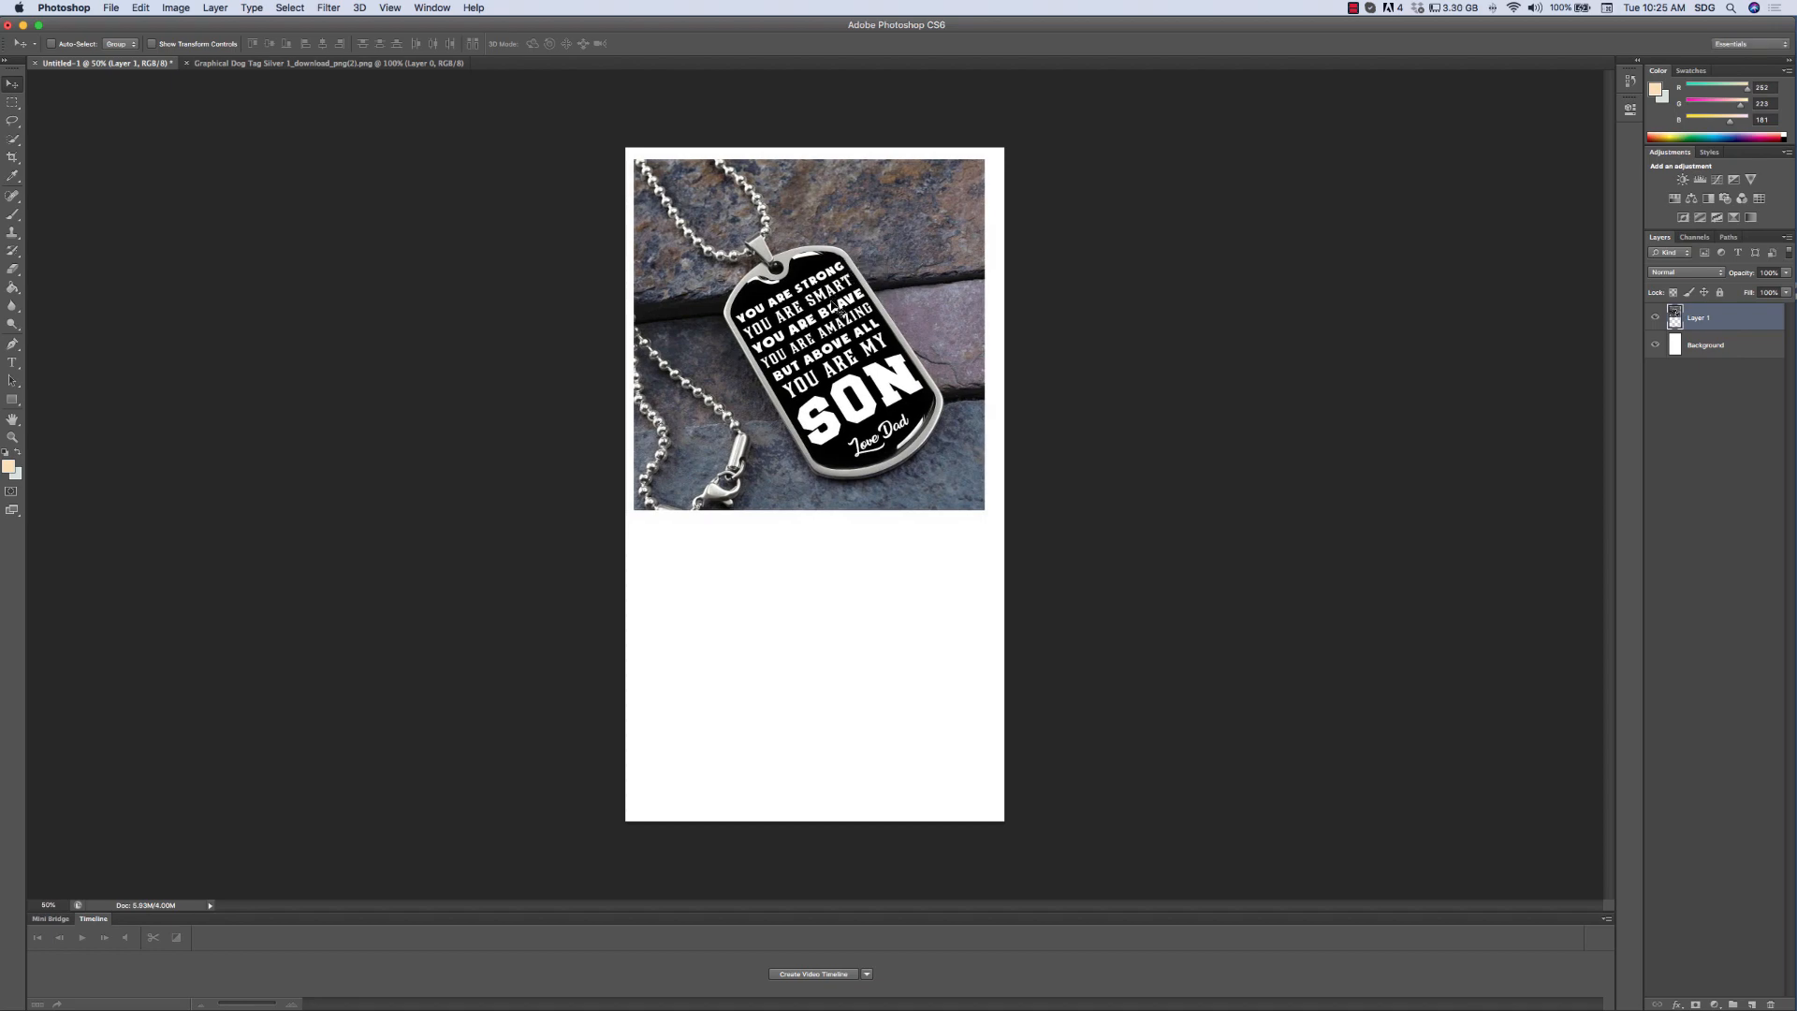
# - Rename the dog tag photo's layer to Image and align the photo with the canvas's upper-left corner
pyautogui.doubleClick(1697, 319)
pyautogui.write('Image')
pyautogui.press('Return')
pyautogui.click(1705, 346)
pyautogui.click(1698, 319)
pyautogui.moveTo(773, 265); pyautogui.dragTo(765, 252)
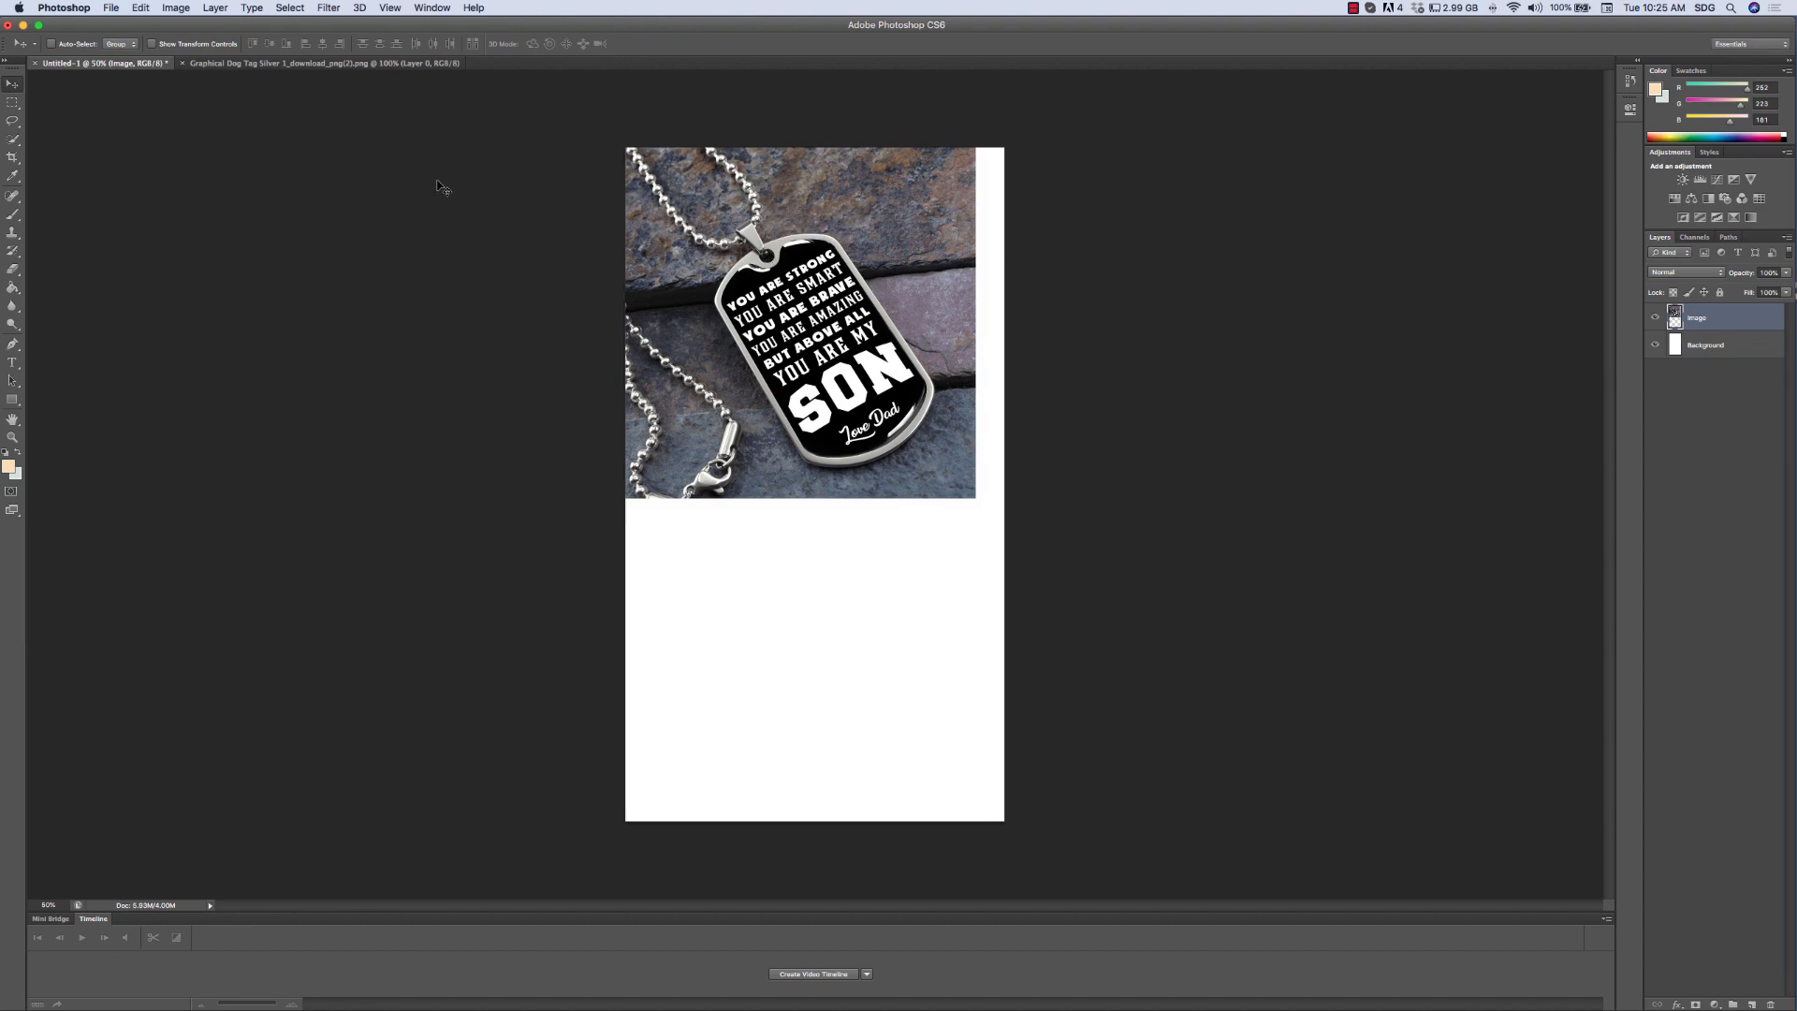
# - Scale the photo proportionally to about 154% from its upper-left corner, and shift it left until the whole dog tag fits on the canvas
pyautogui.click(140, 8)
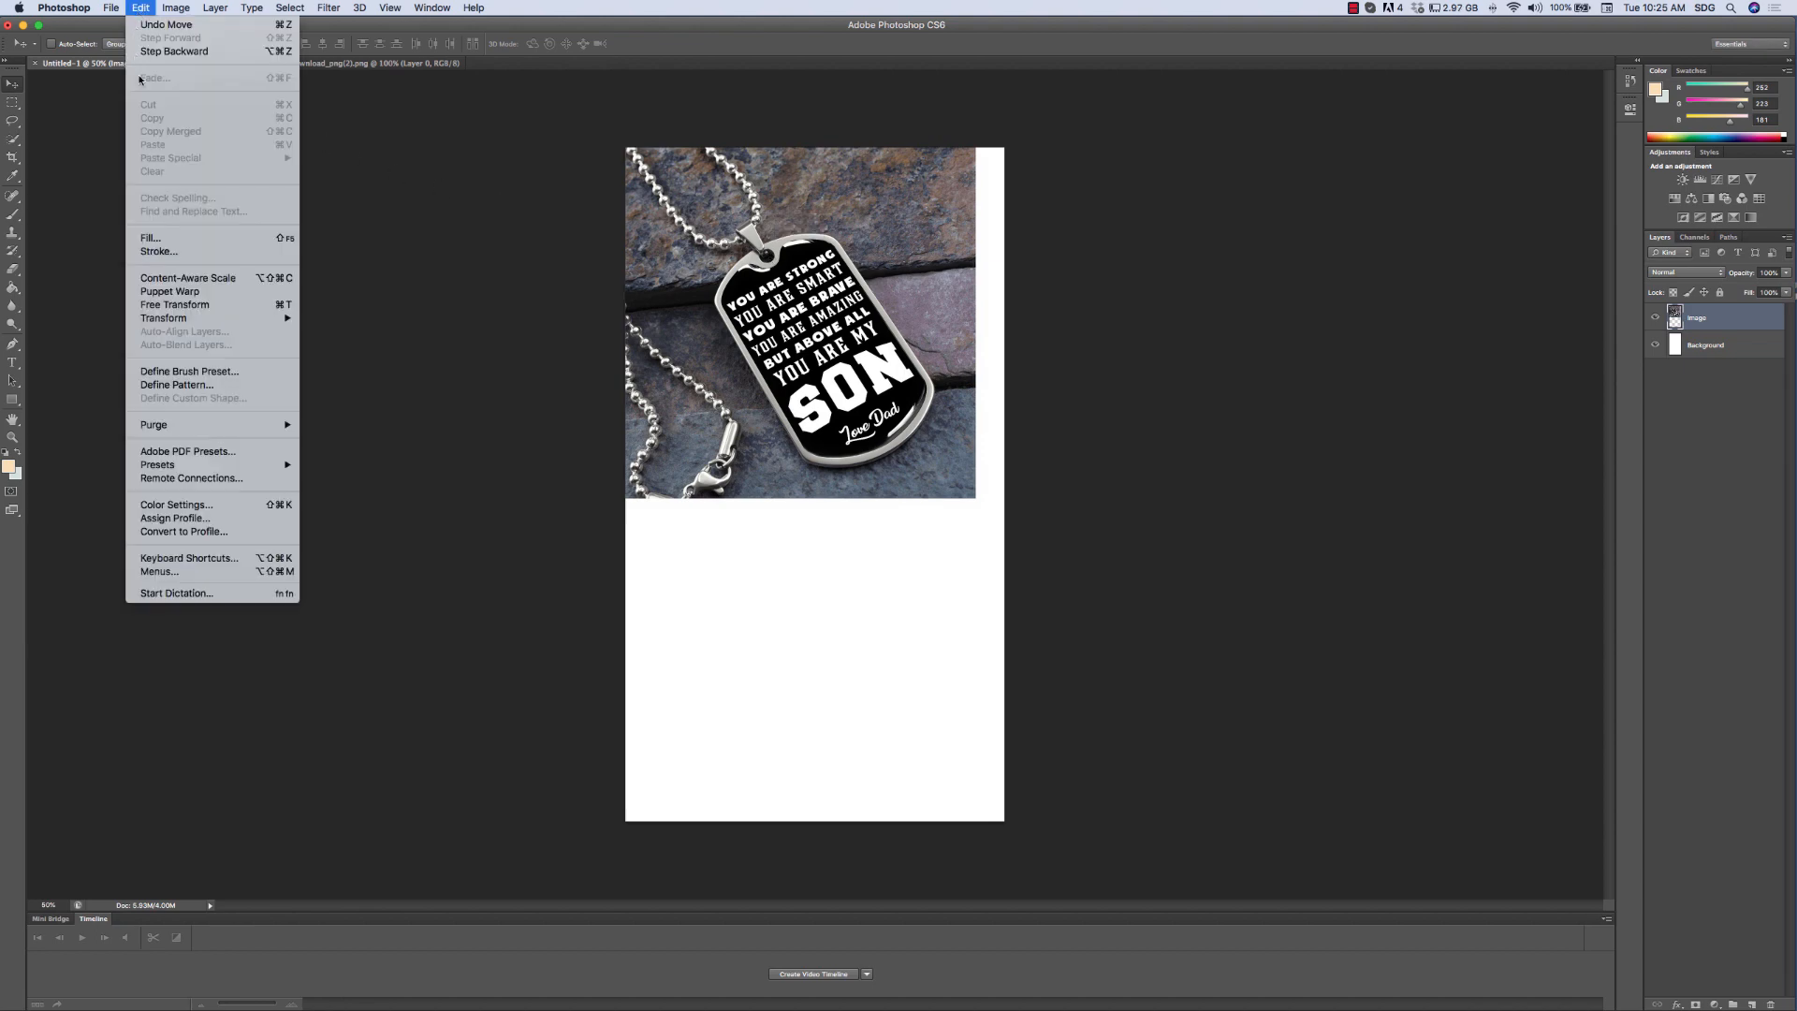
pyautogui.moveTo(211, 319)
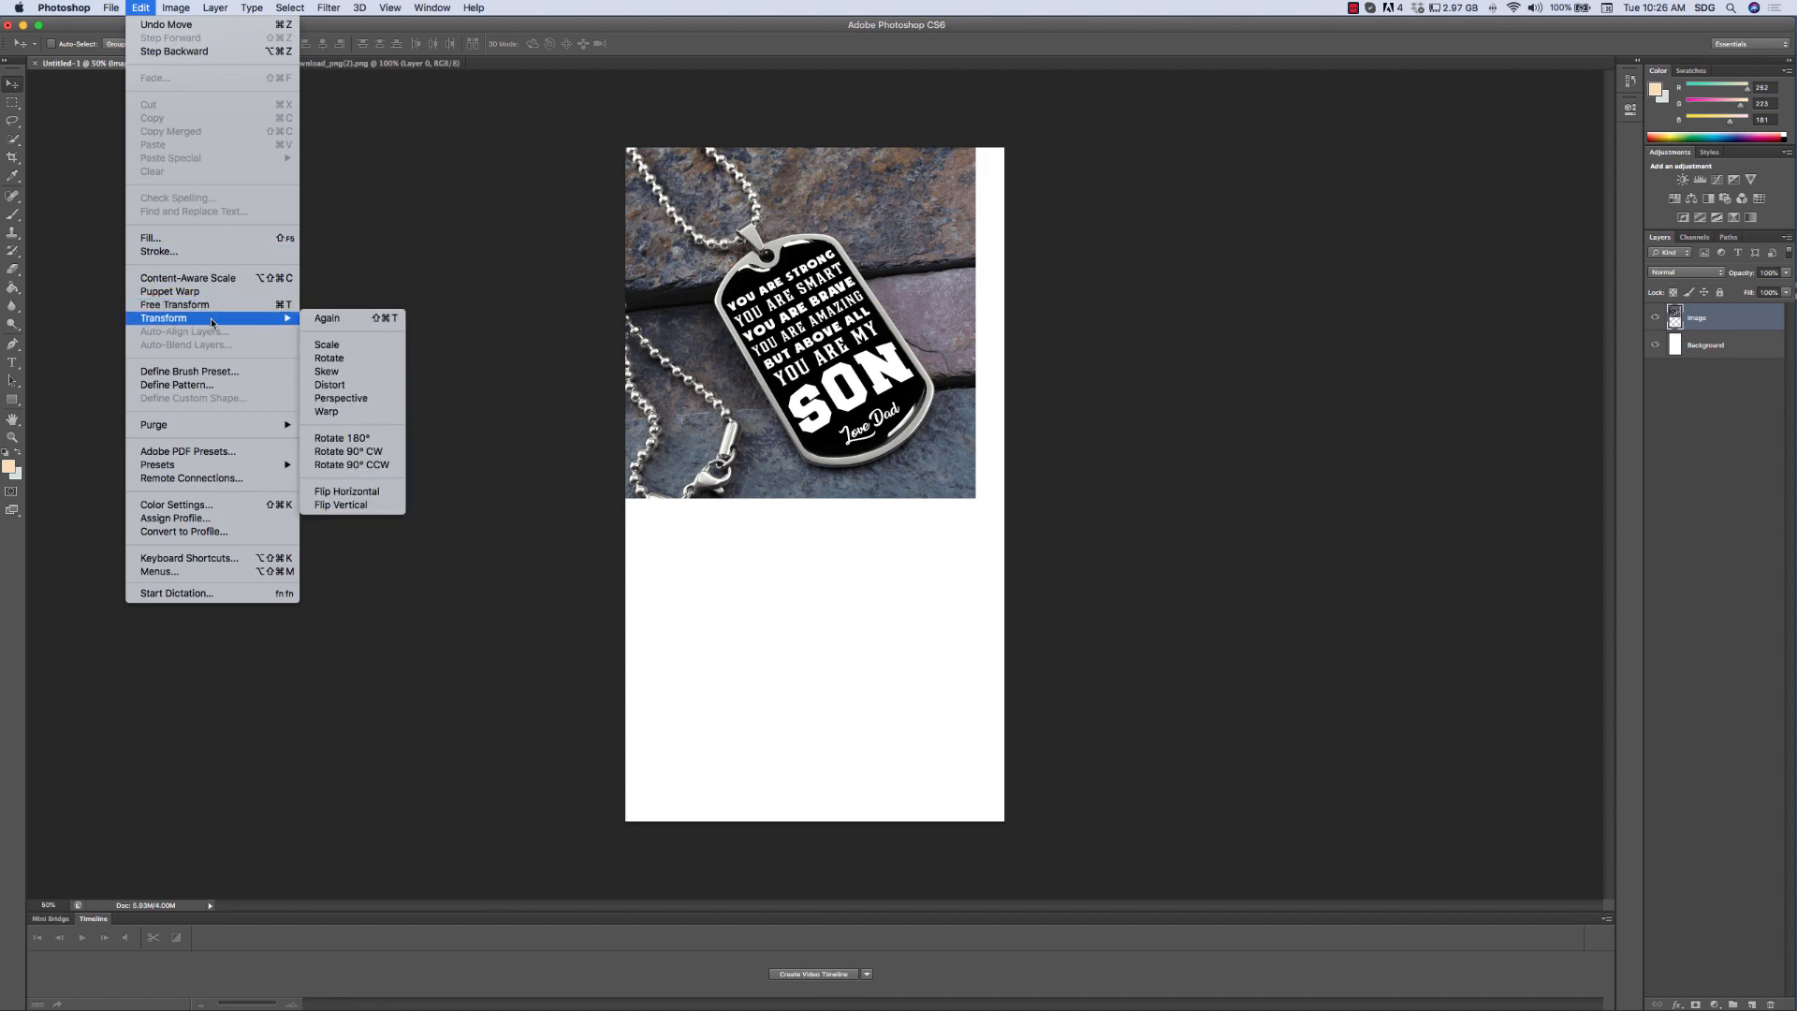
pyautogui.click(378, 349)
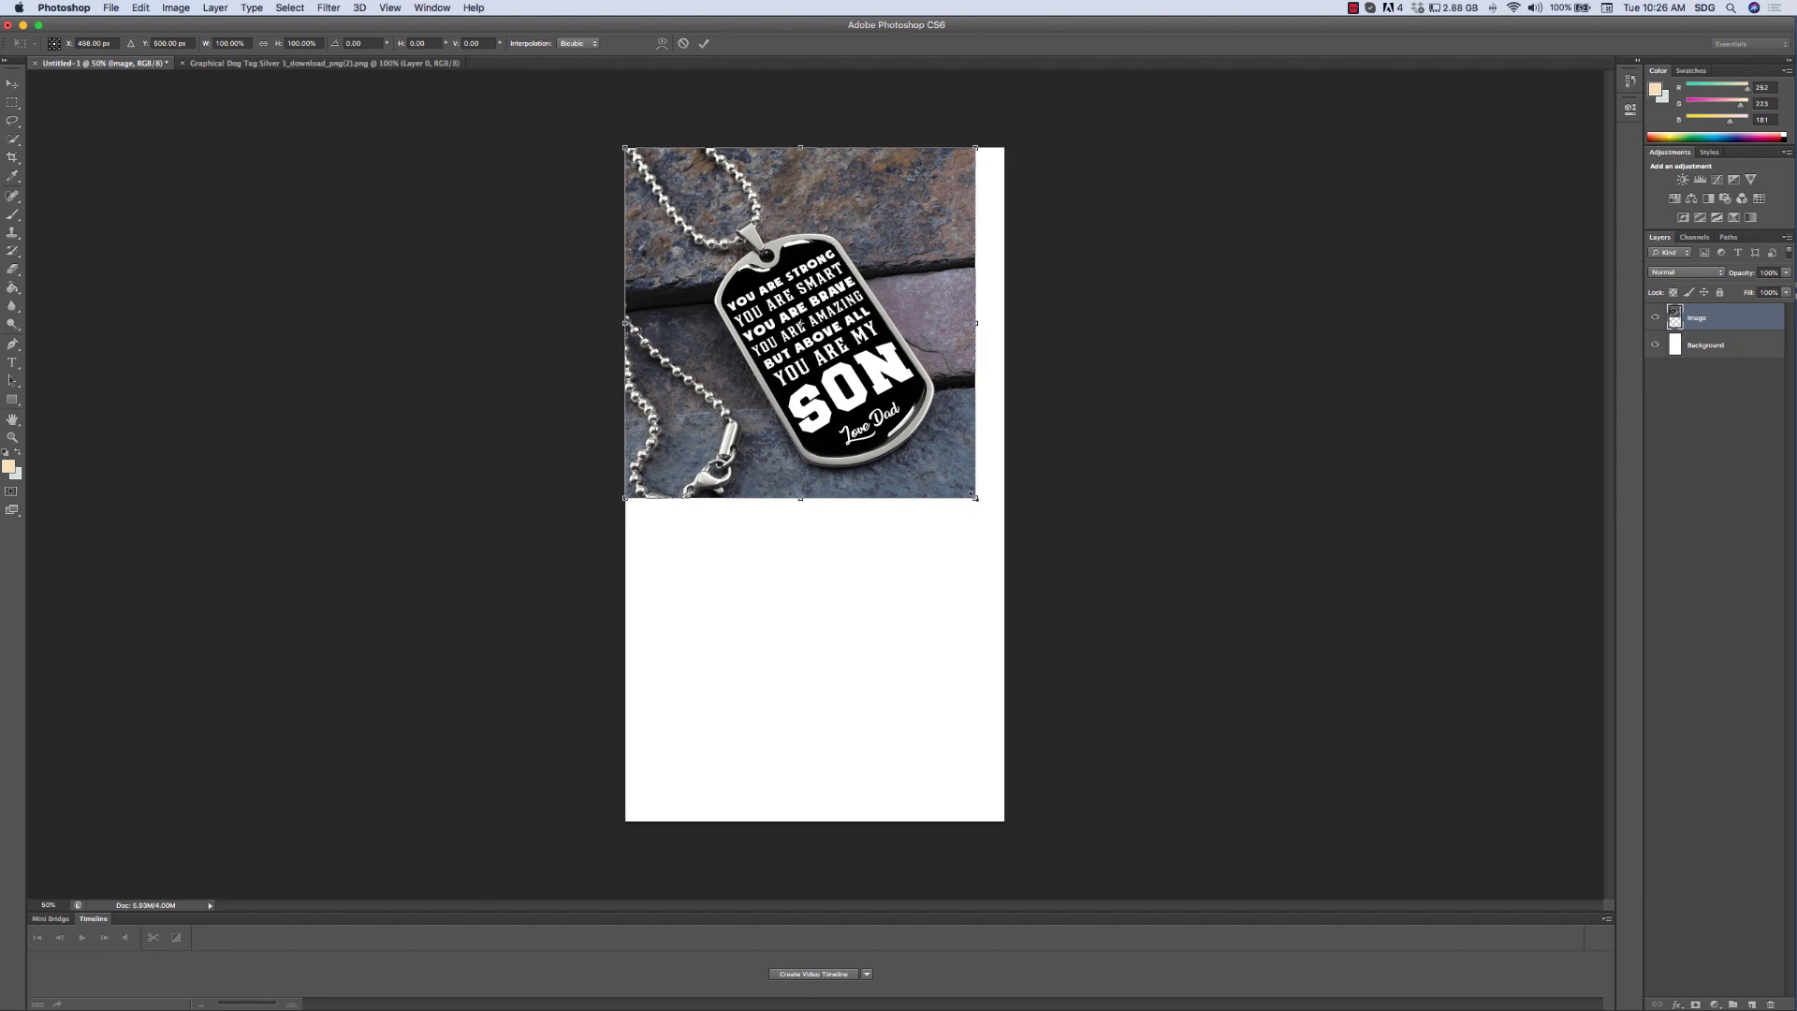
pyautogui.moveTo(975, 496); pyautogui.dragTo(1096, 755)
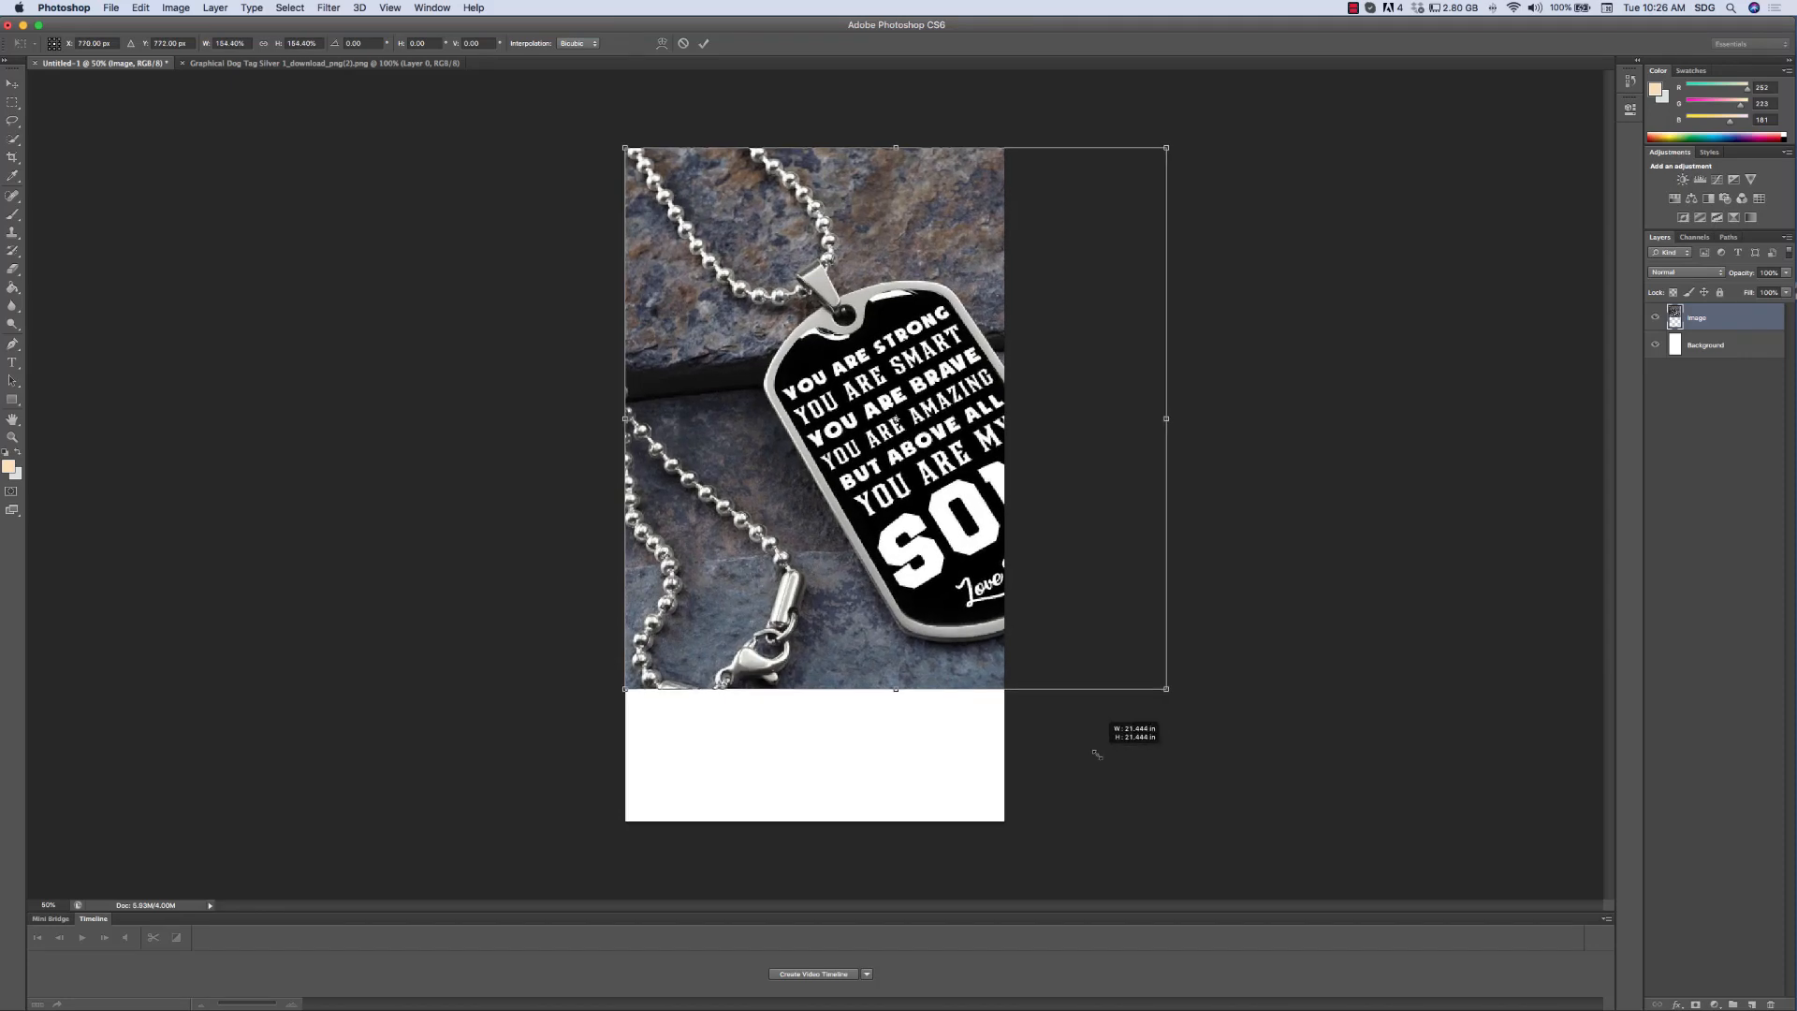
pyautogui.moveTo(1096, 754); pyautogui.dragTo(1097, 754)
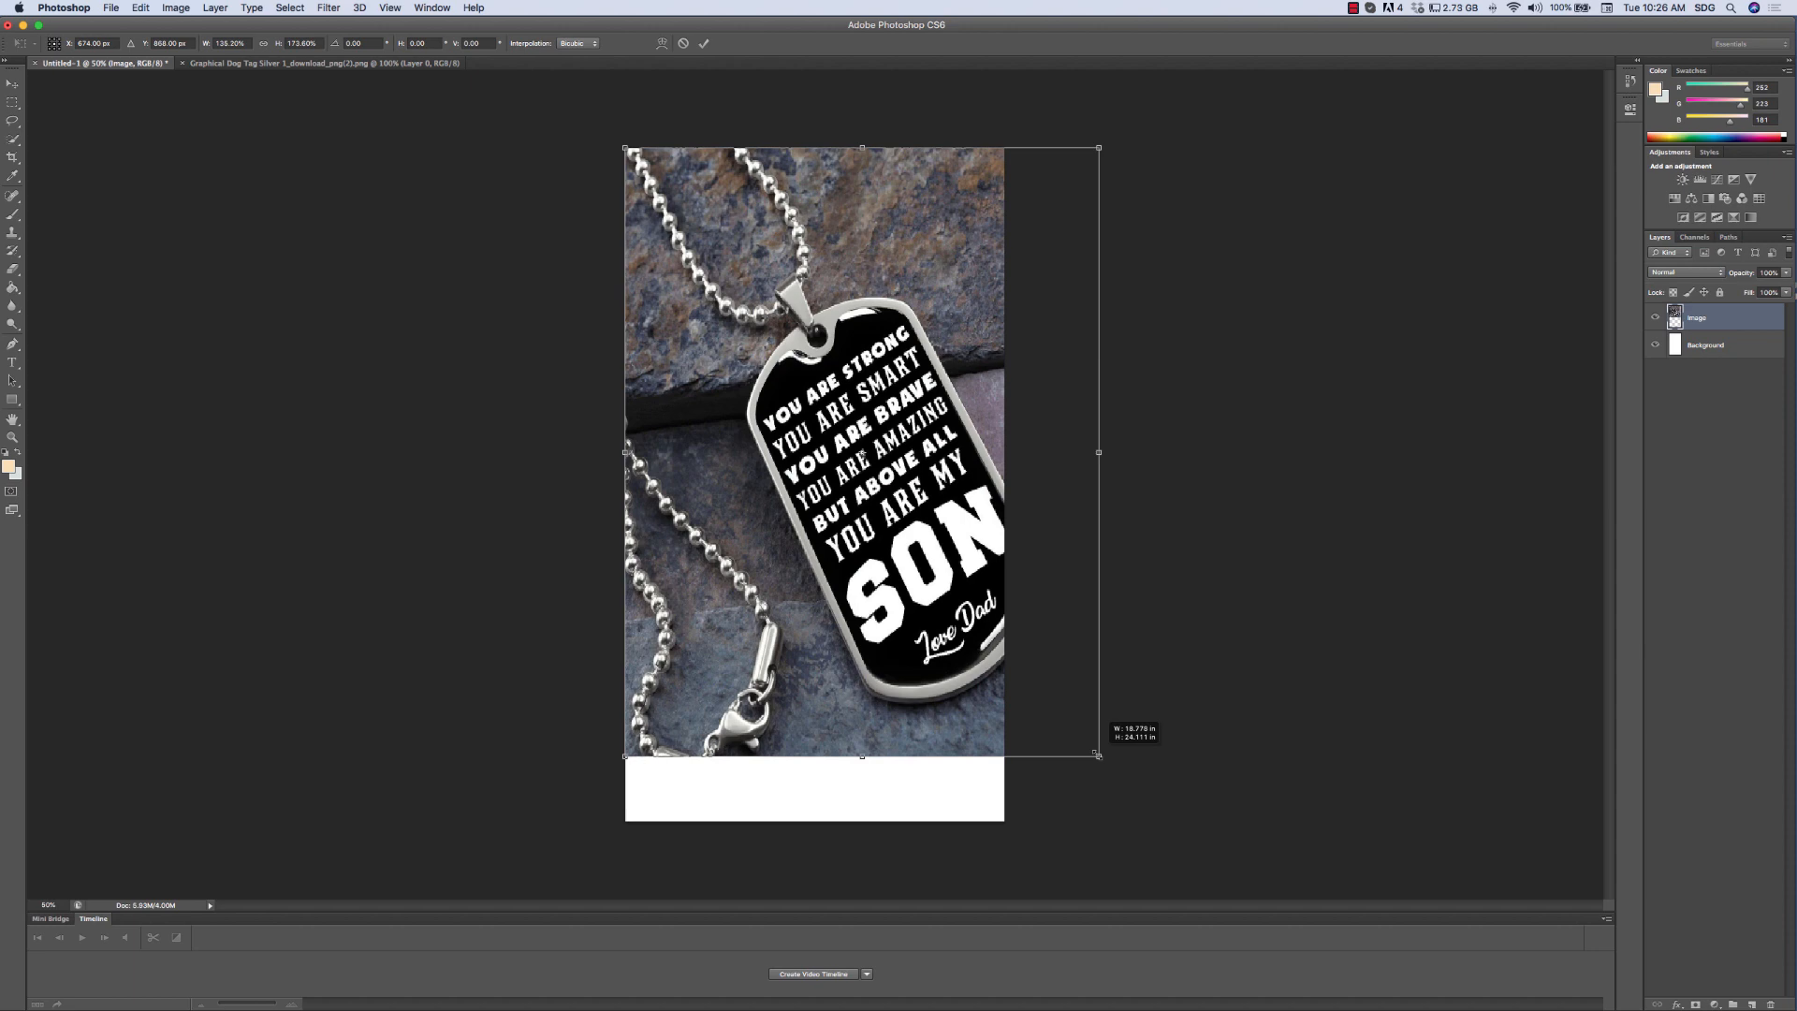
pyautogui.moveTo(1097, 754); pyautogui.dragTo(1097, 754)
pyautogui.press('shift')
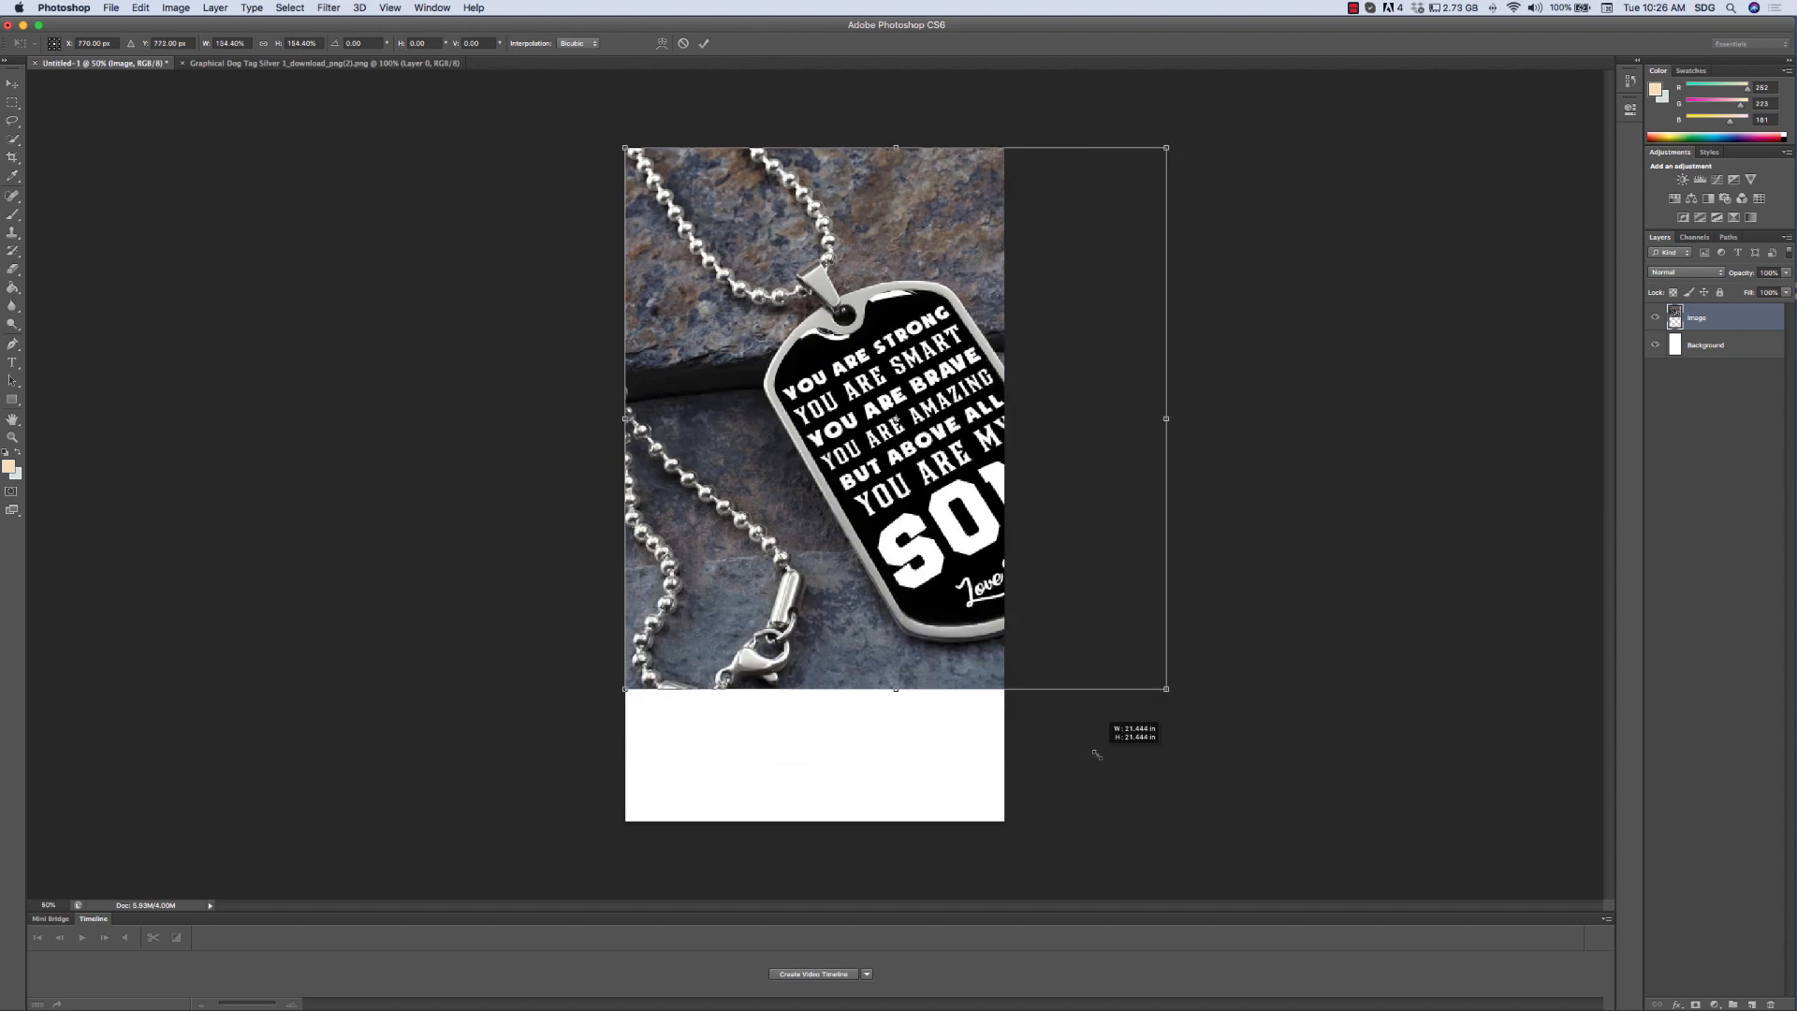
pyautogui.moveTo(1096, 755); pyautogui.dragTo(1096, 755)
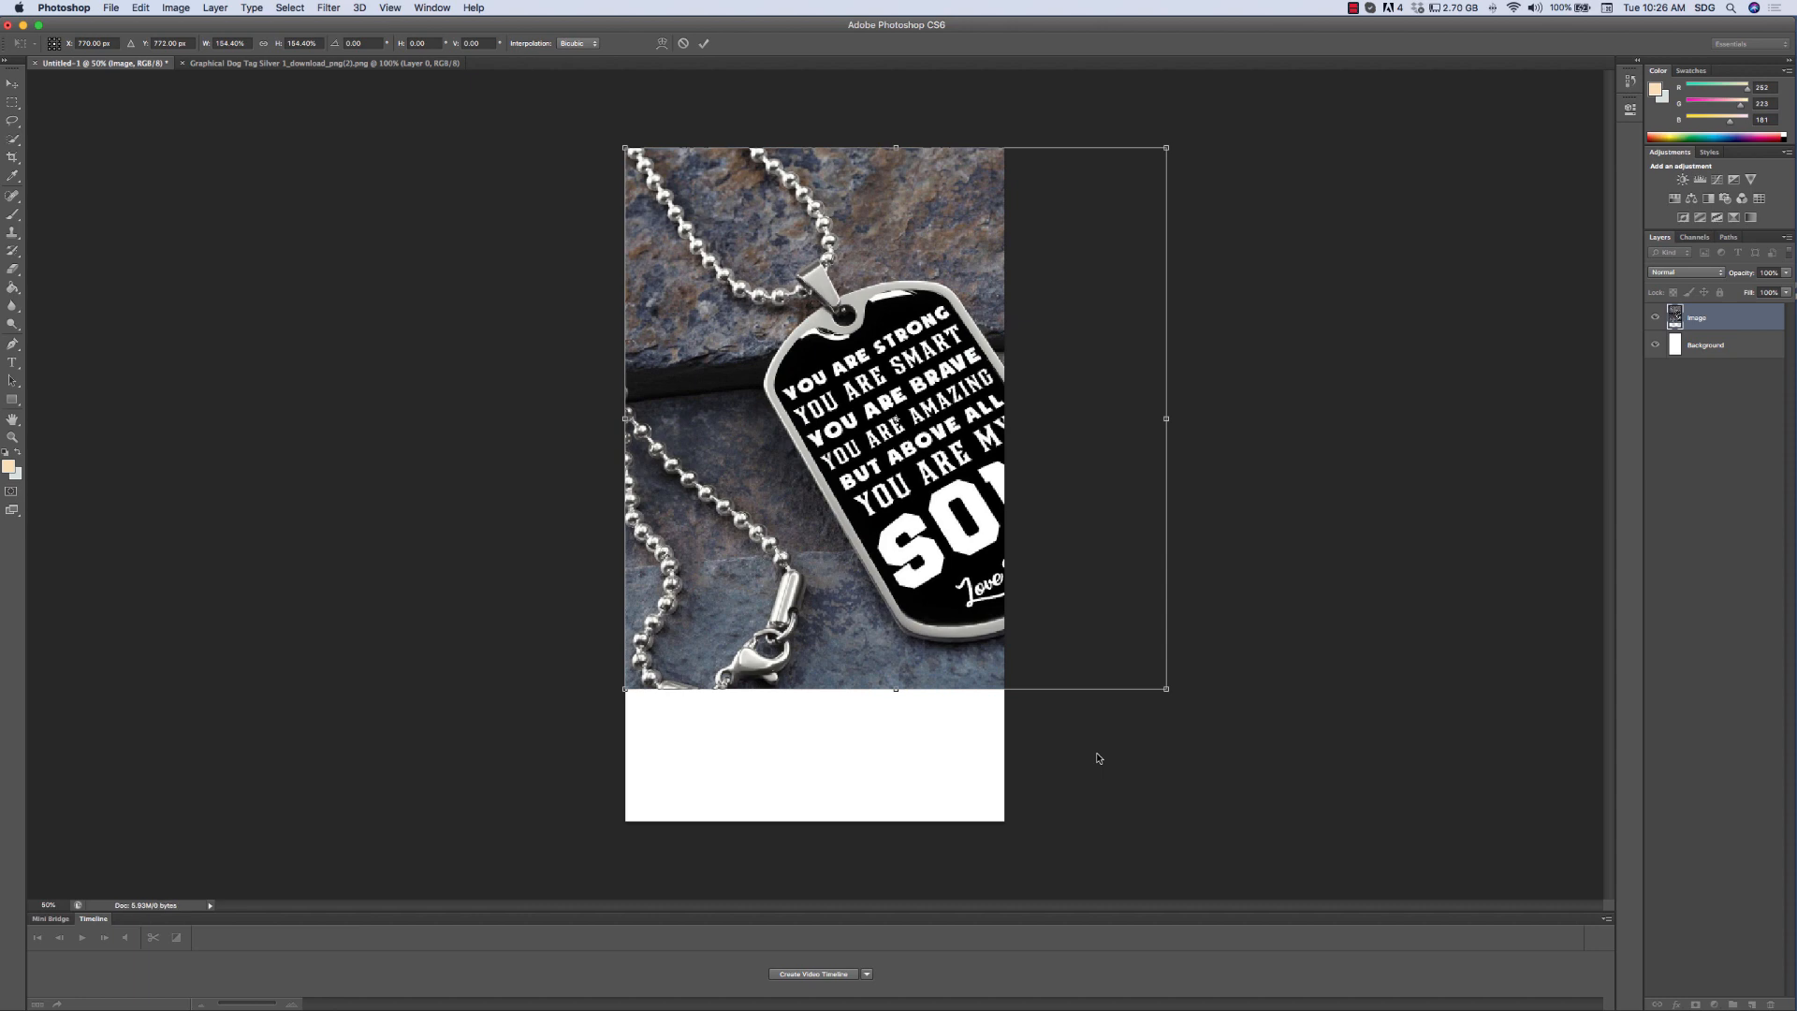
pyautogui.press('Return')
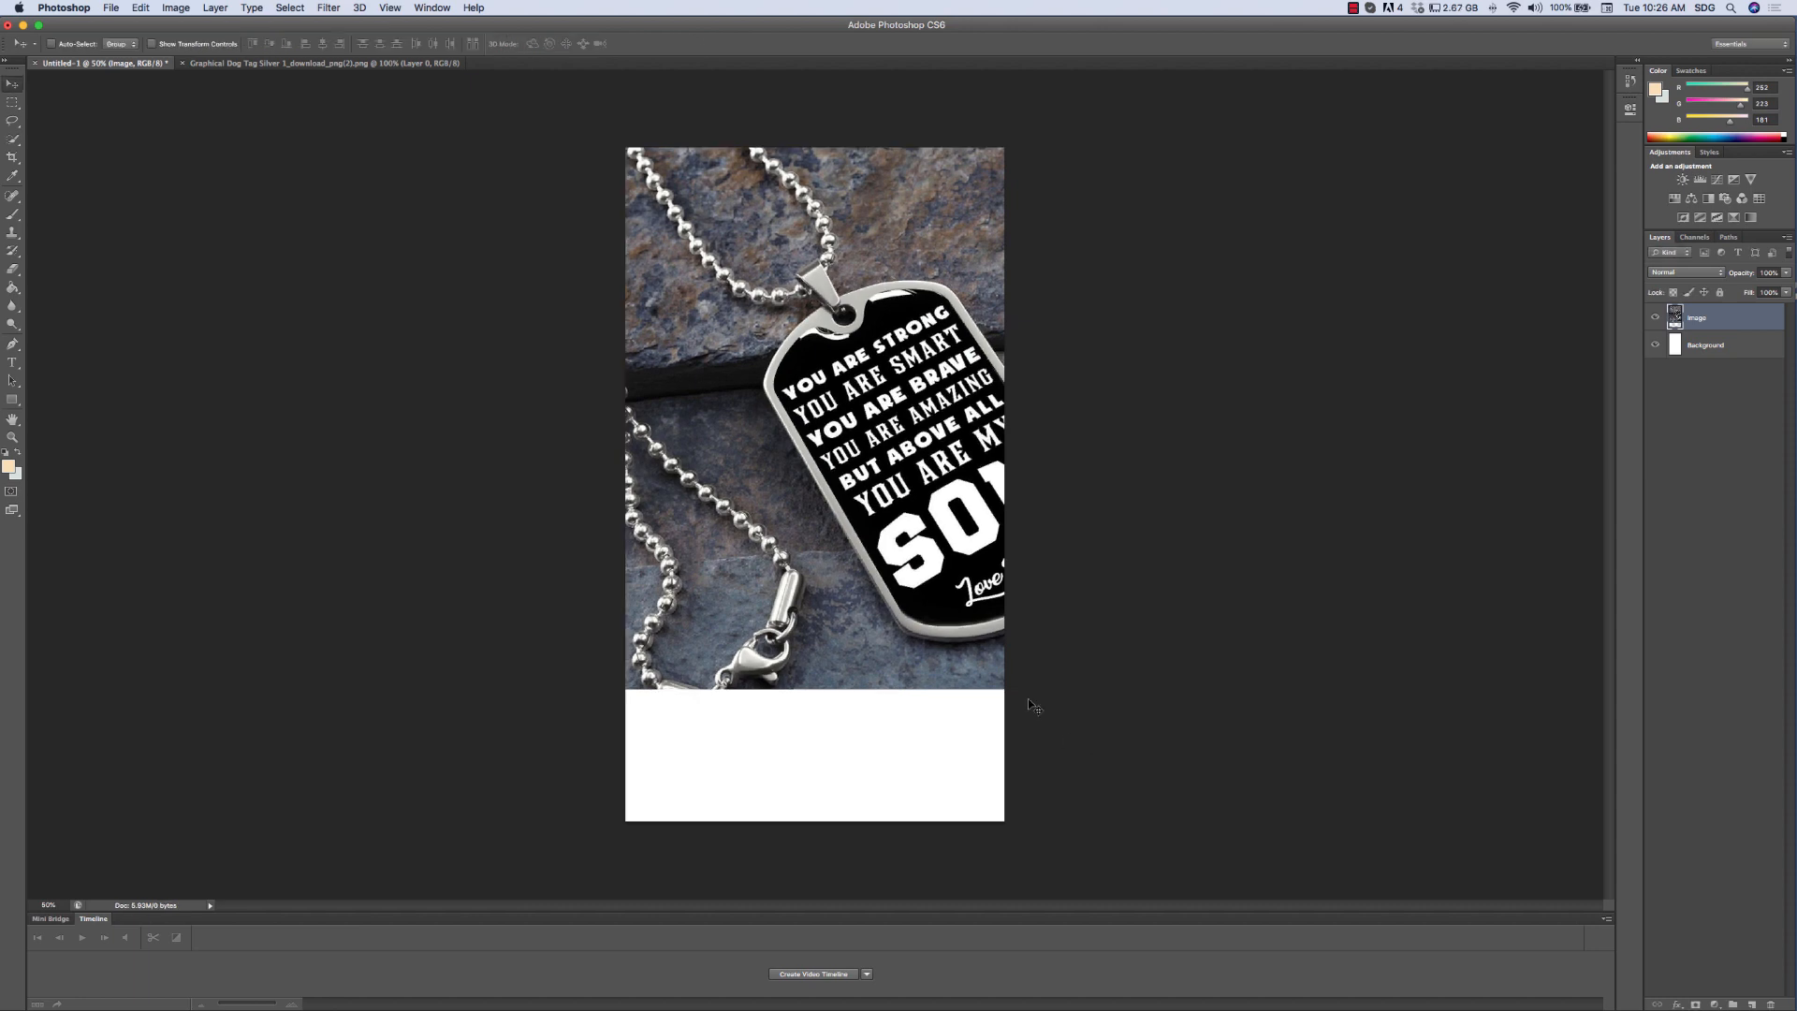
pyautogui.moveTo(839, 424); pyautogui.dragTo(735, 421)
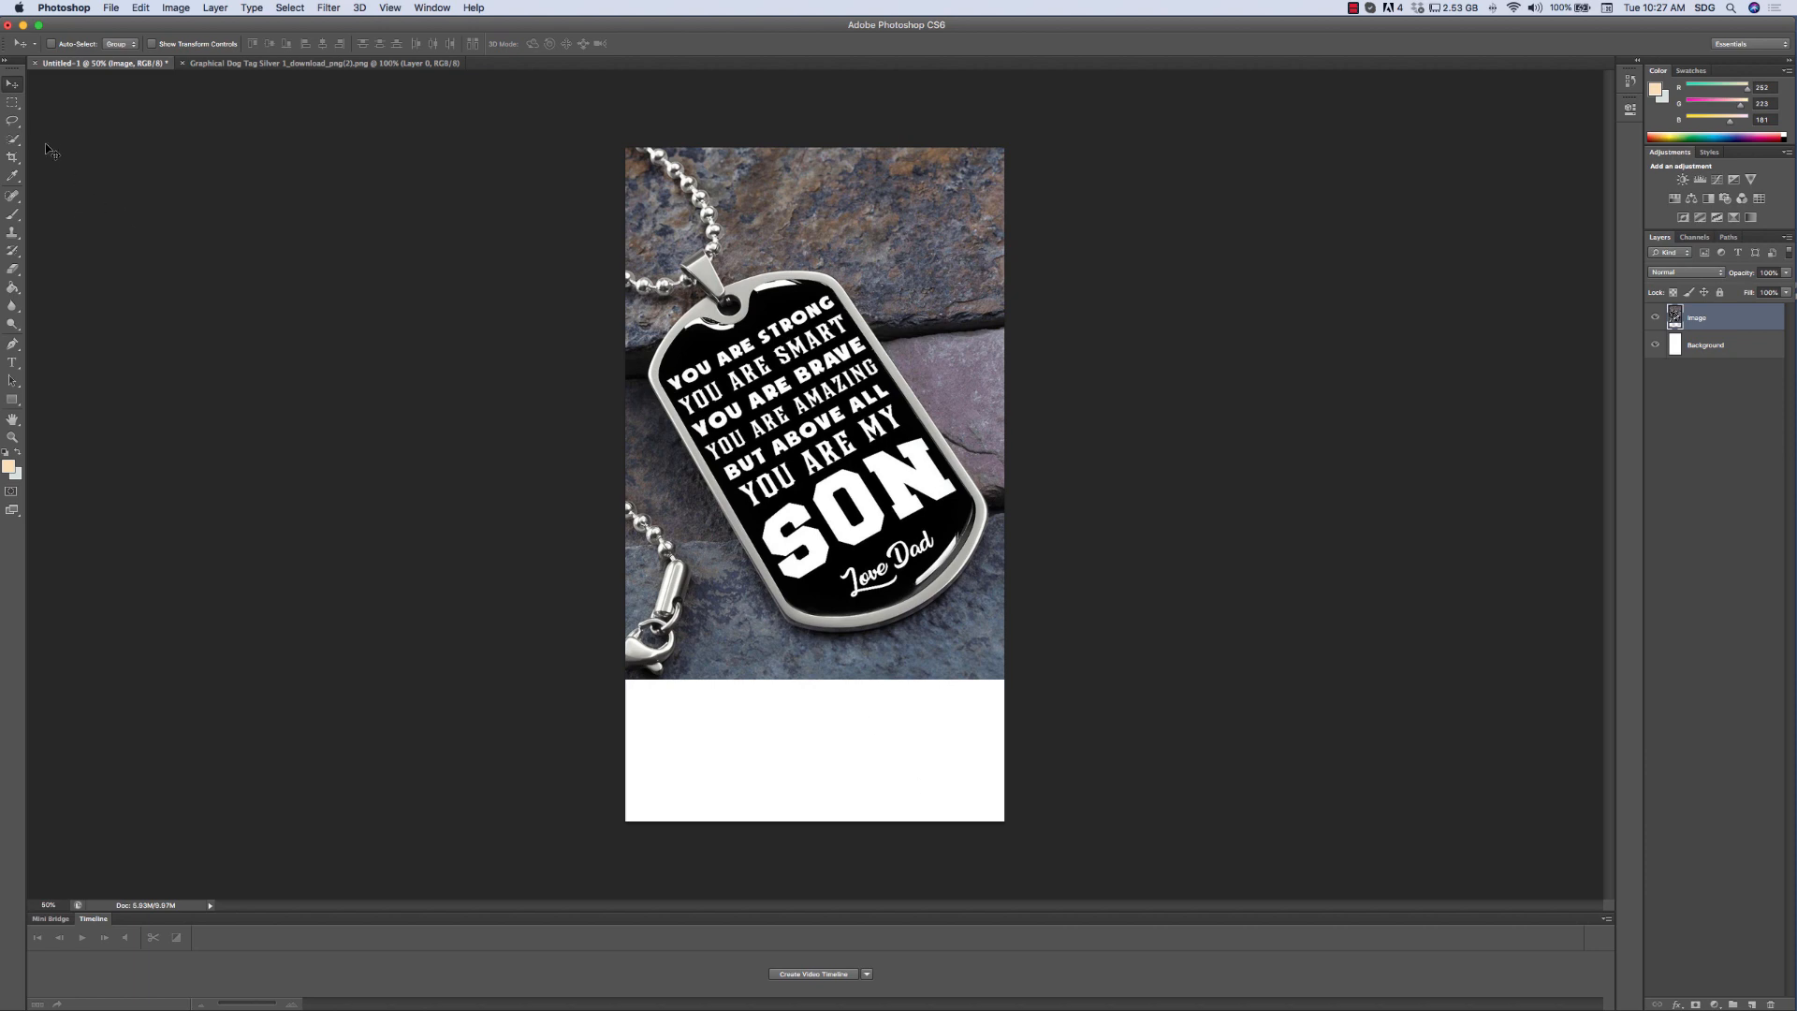
# - Select the blank white strip below the photo with the Rectangular Marquee tool, slightly overlapping the photo's lower edge across the full canvas width
pyautogui.click(13, 107)
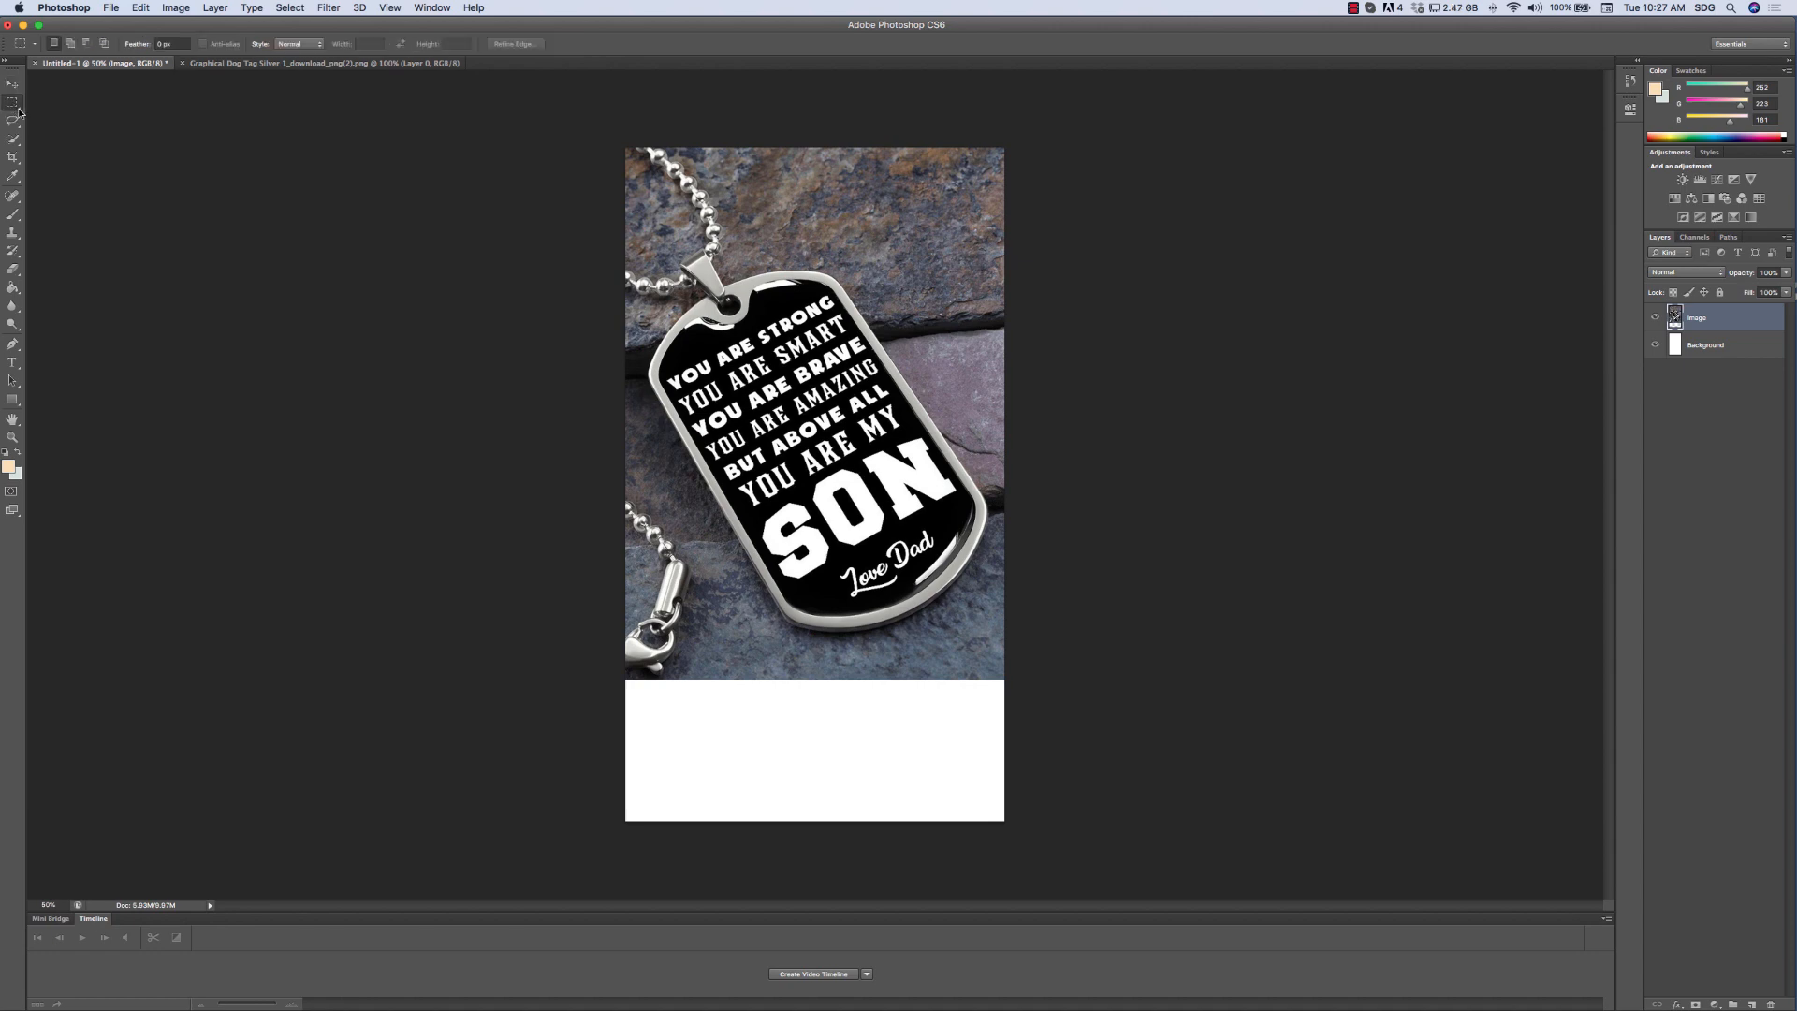
pyautogui.click(19, 110)
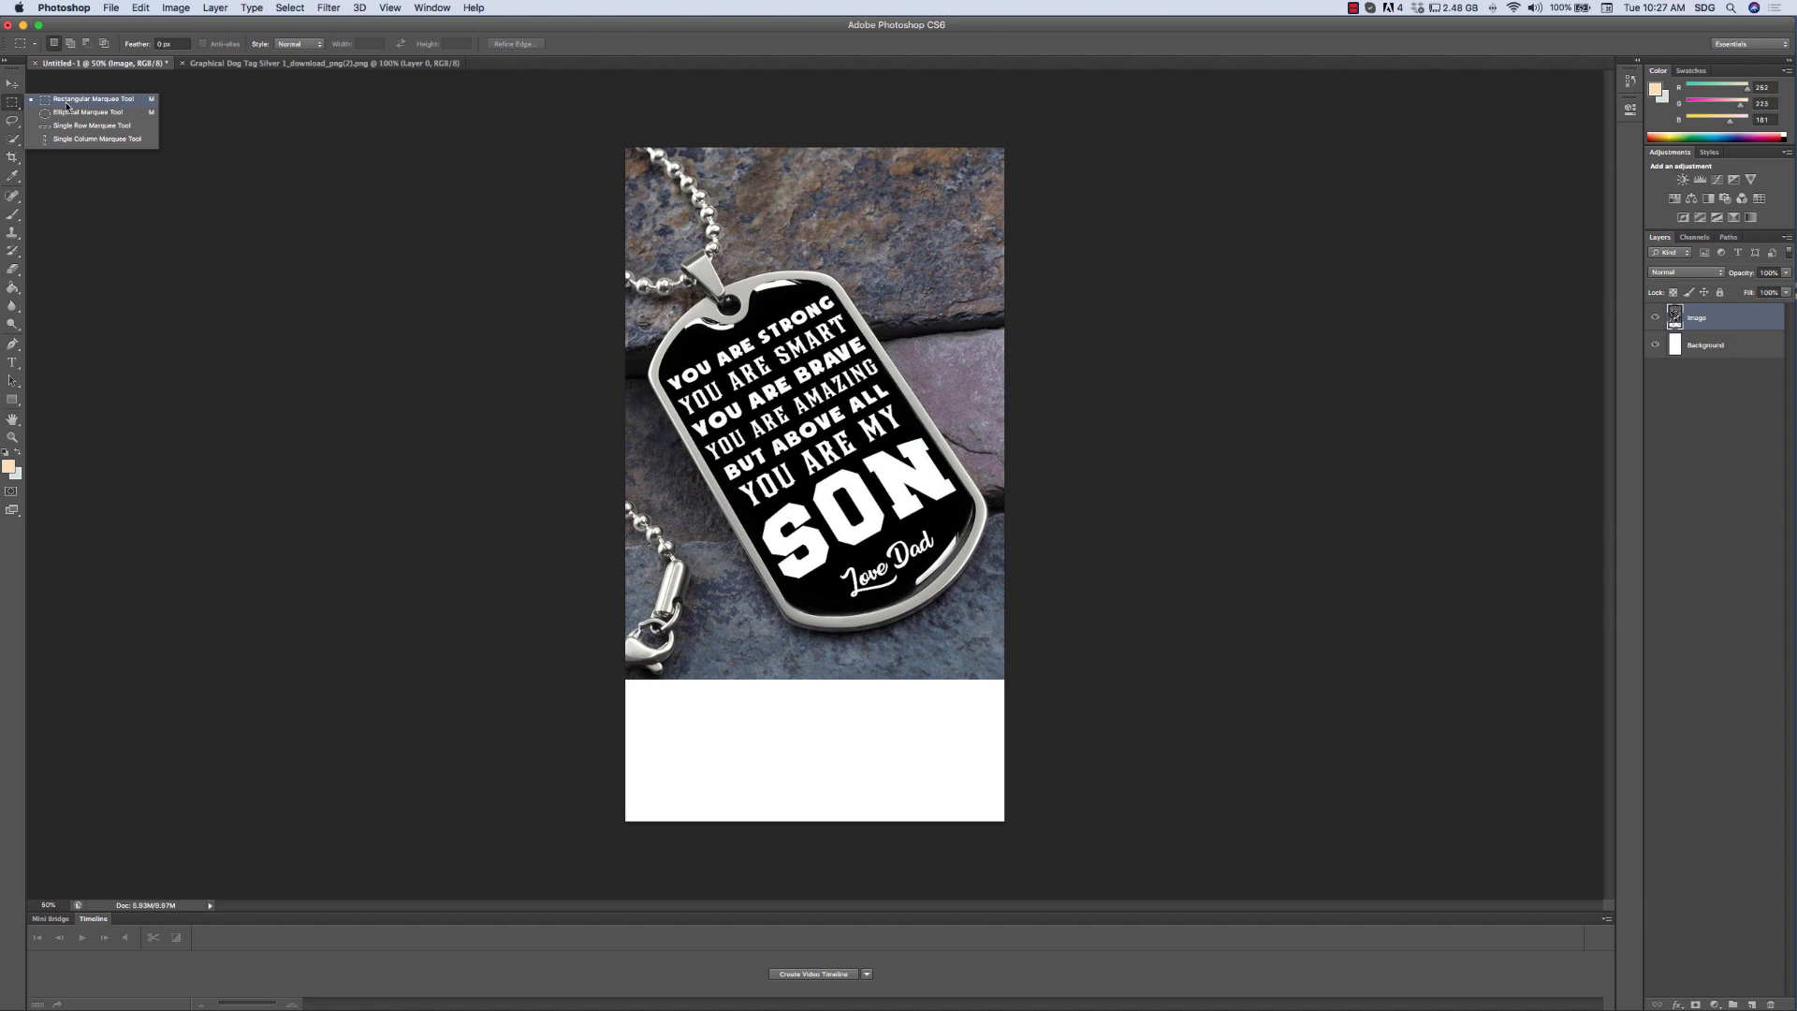
pyautogui.click(66, 101)
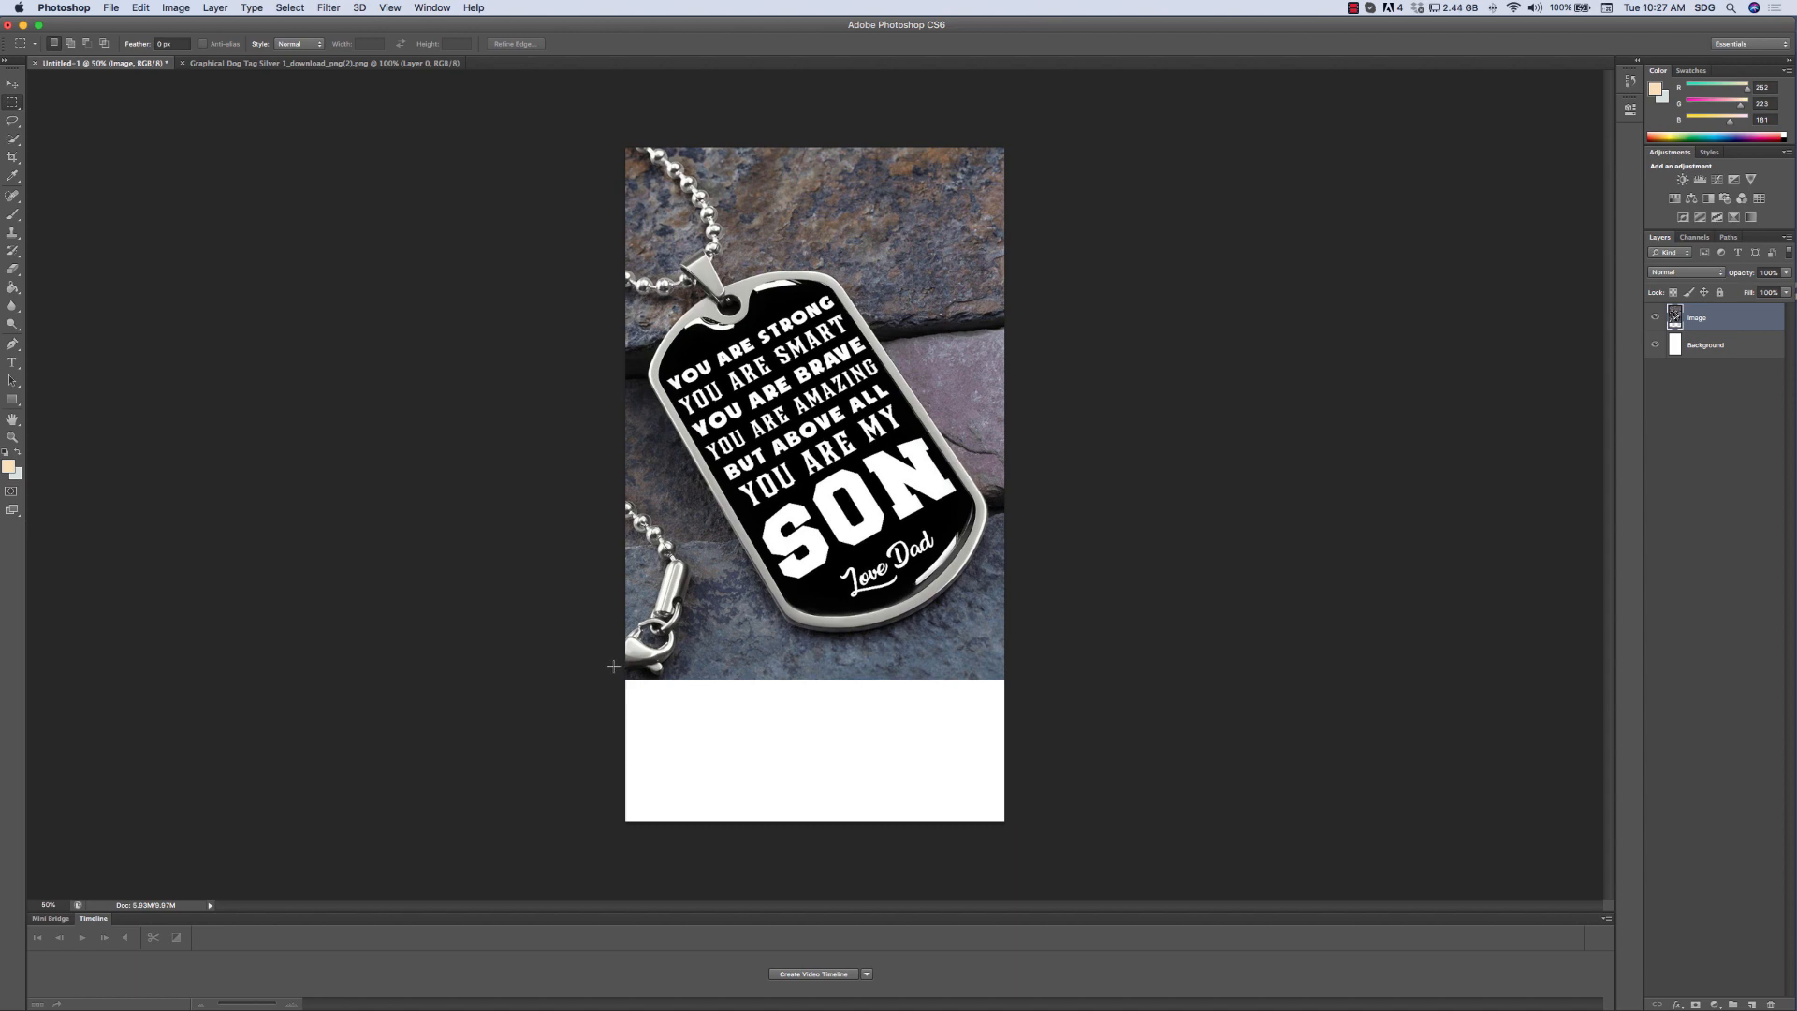
pyautogui.moveTo(613, 666); pyautogui.dragTo(1044, 849)
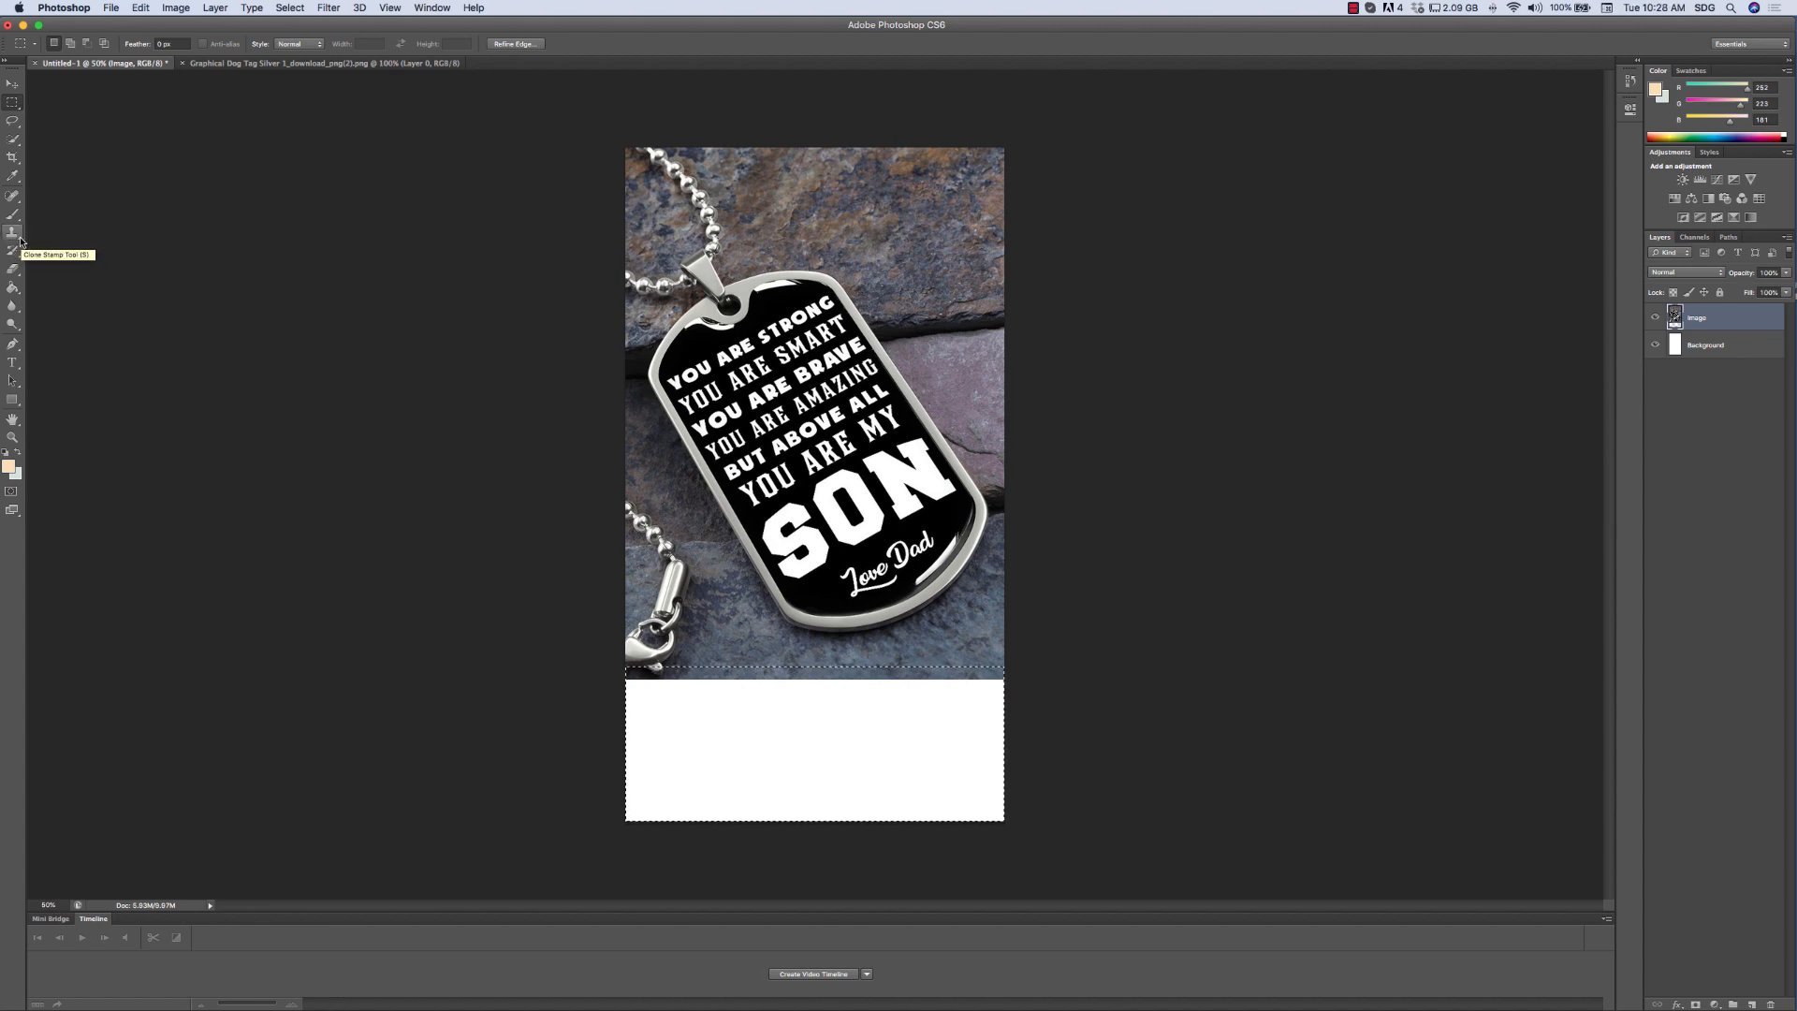
# - Cover the selected white strip with matching stone texture using the Clone Stamp tool, and clear the selection
pyautogui.click(12, 233)
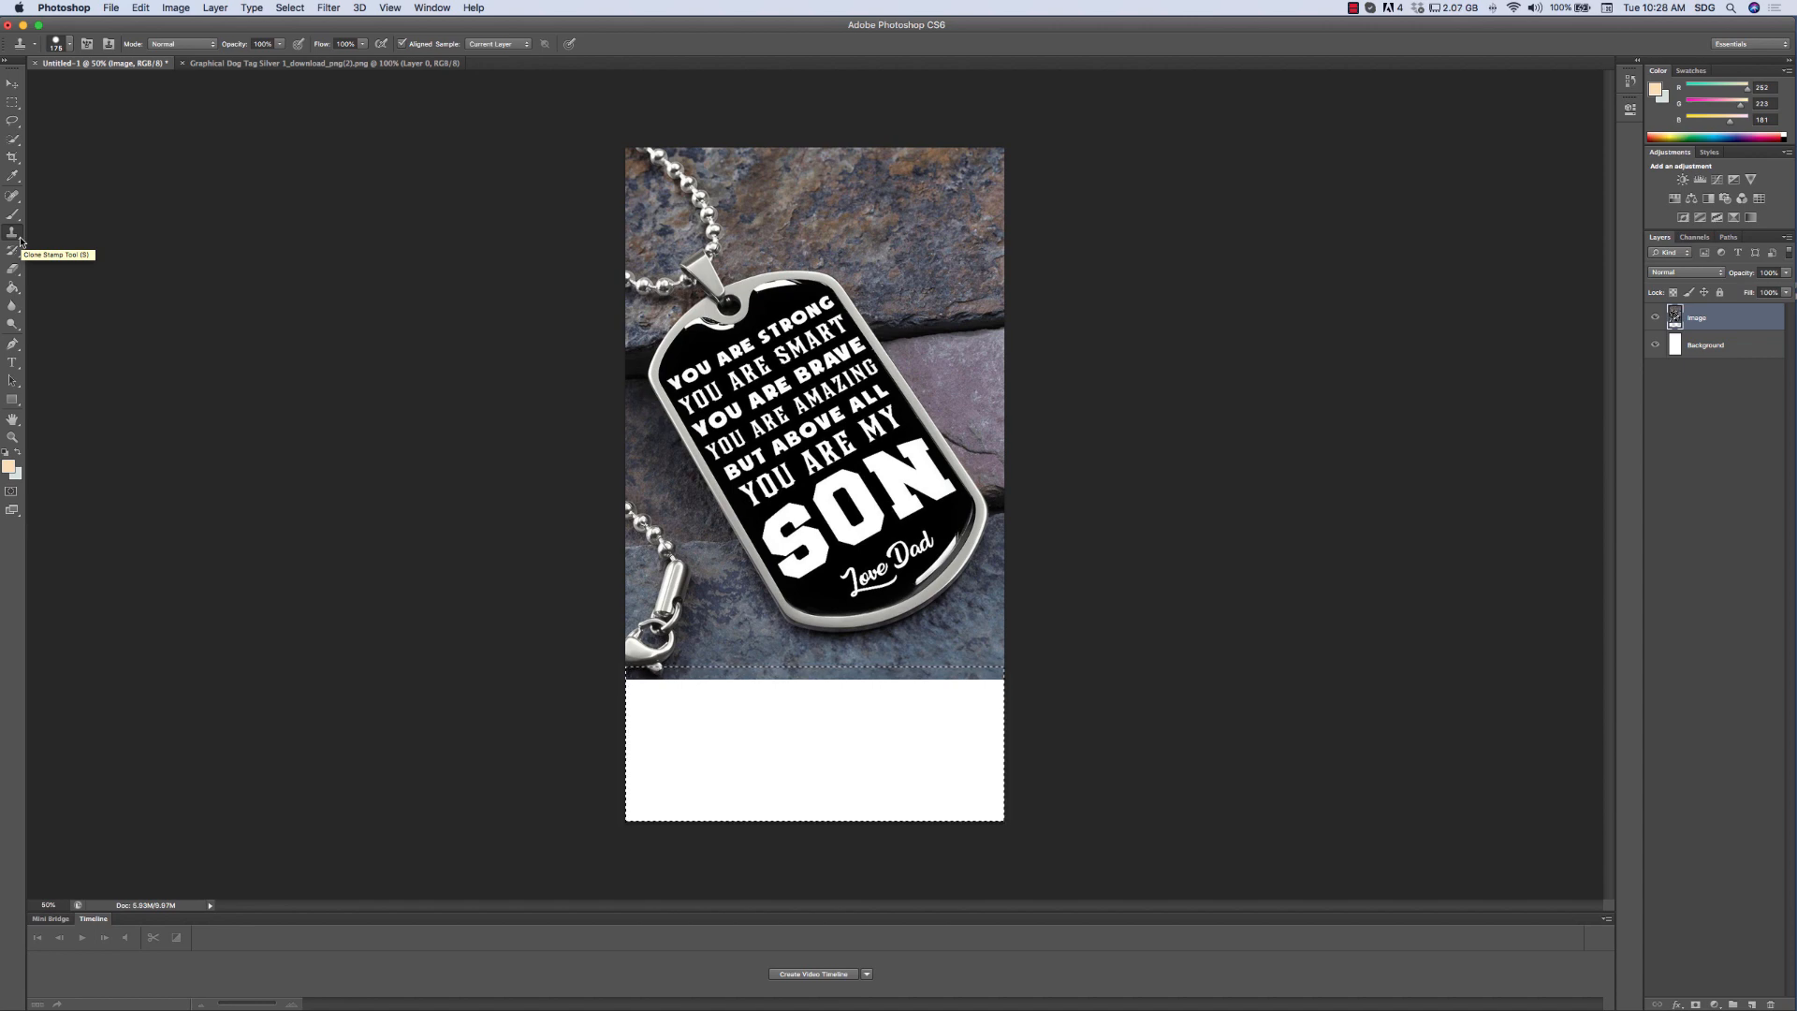
pyautogui.click(20, 241)
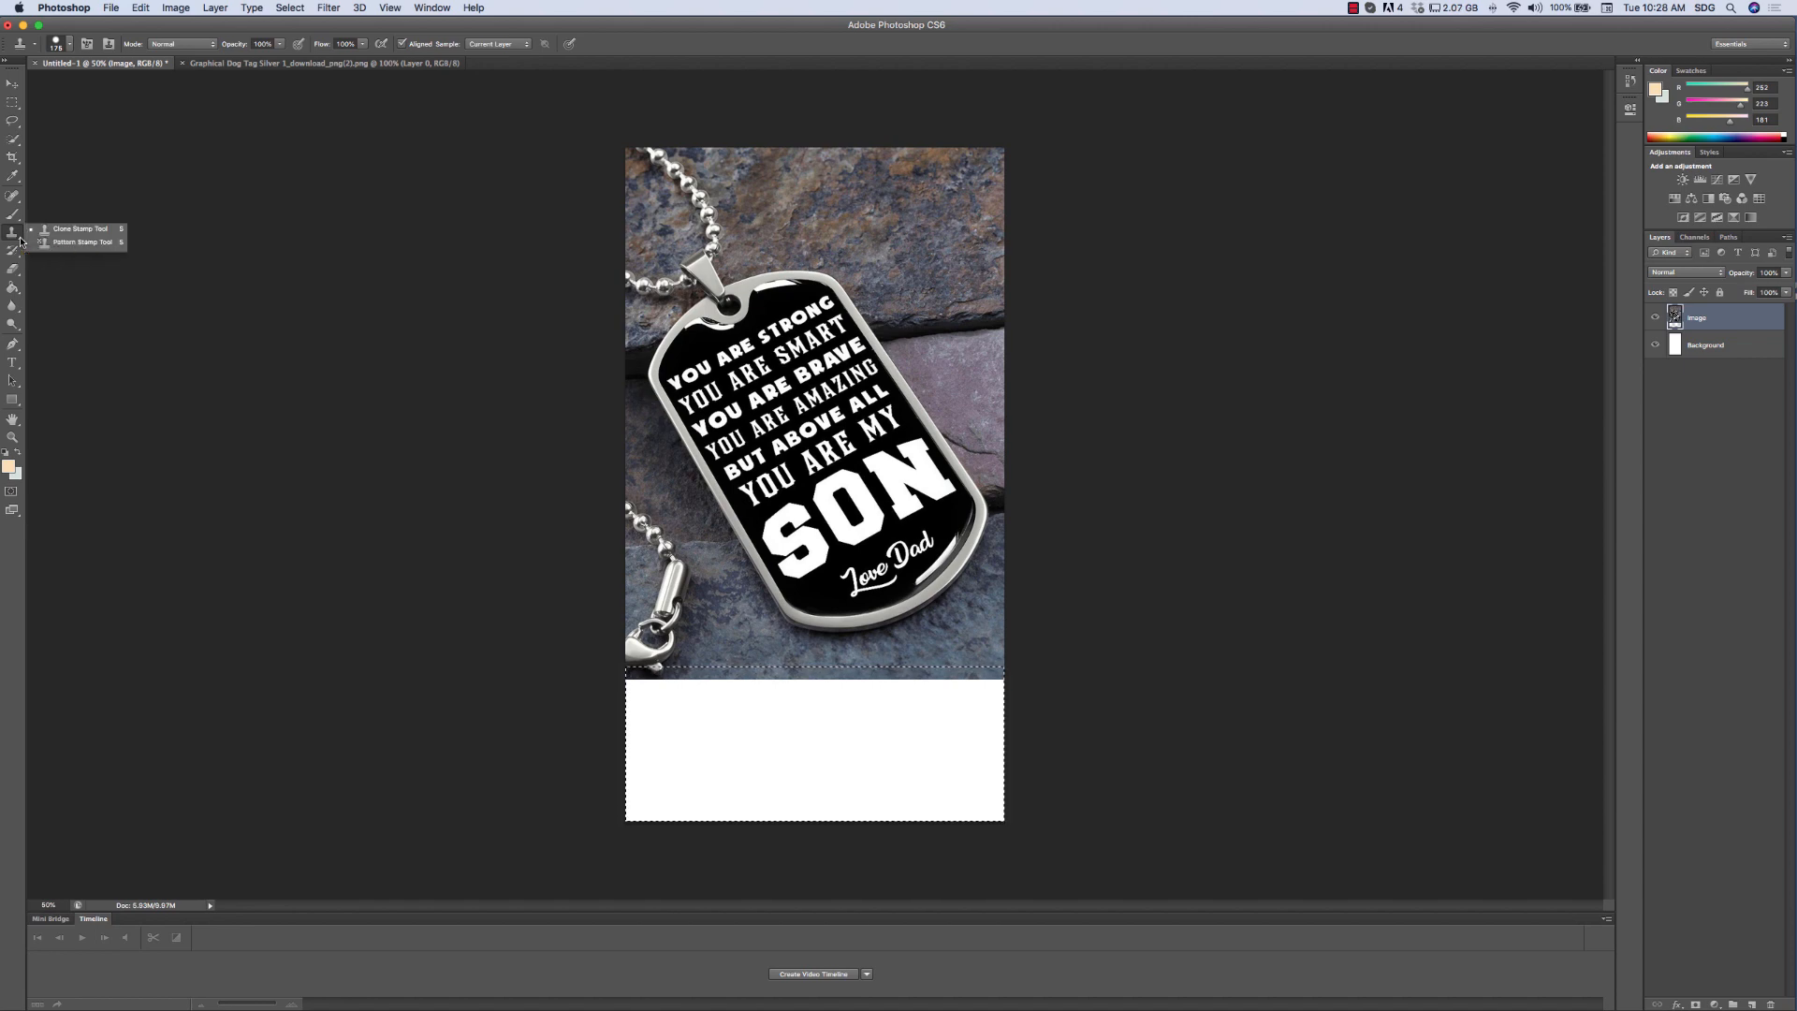
pyautogui.click(90, 230)
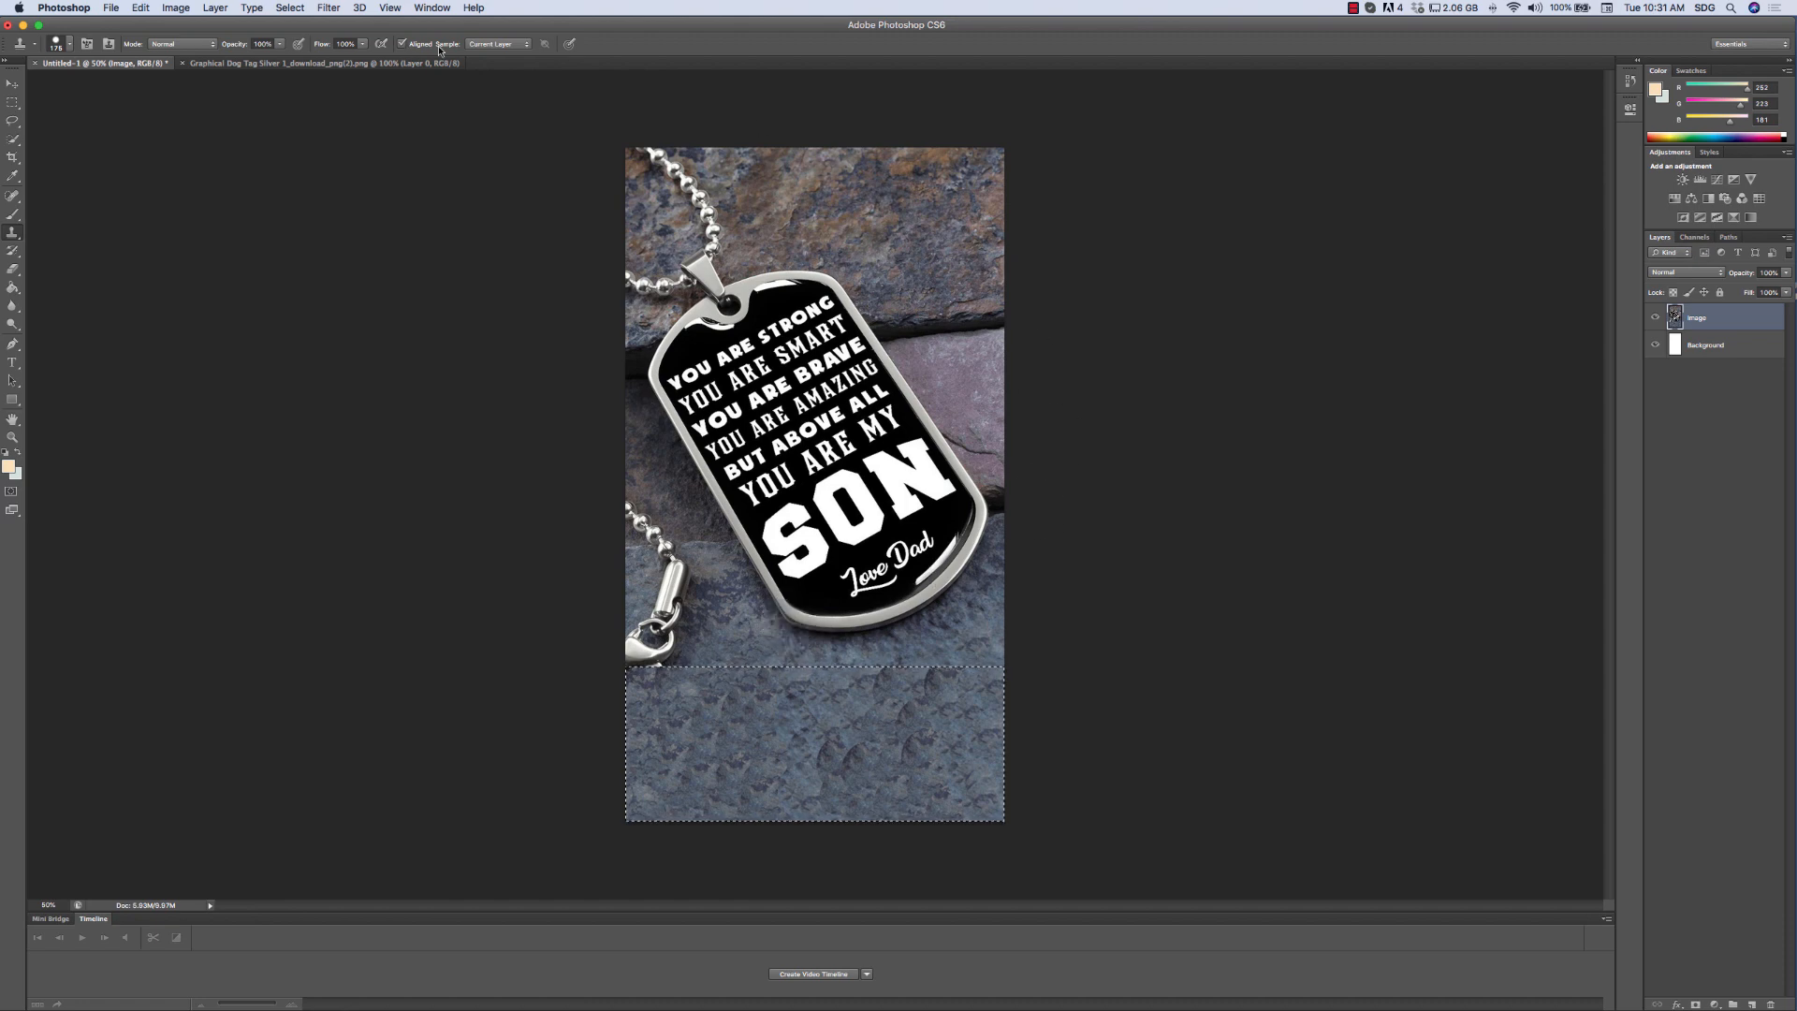
pyautogui.click(298, 9)
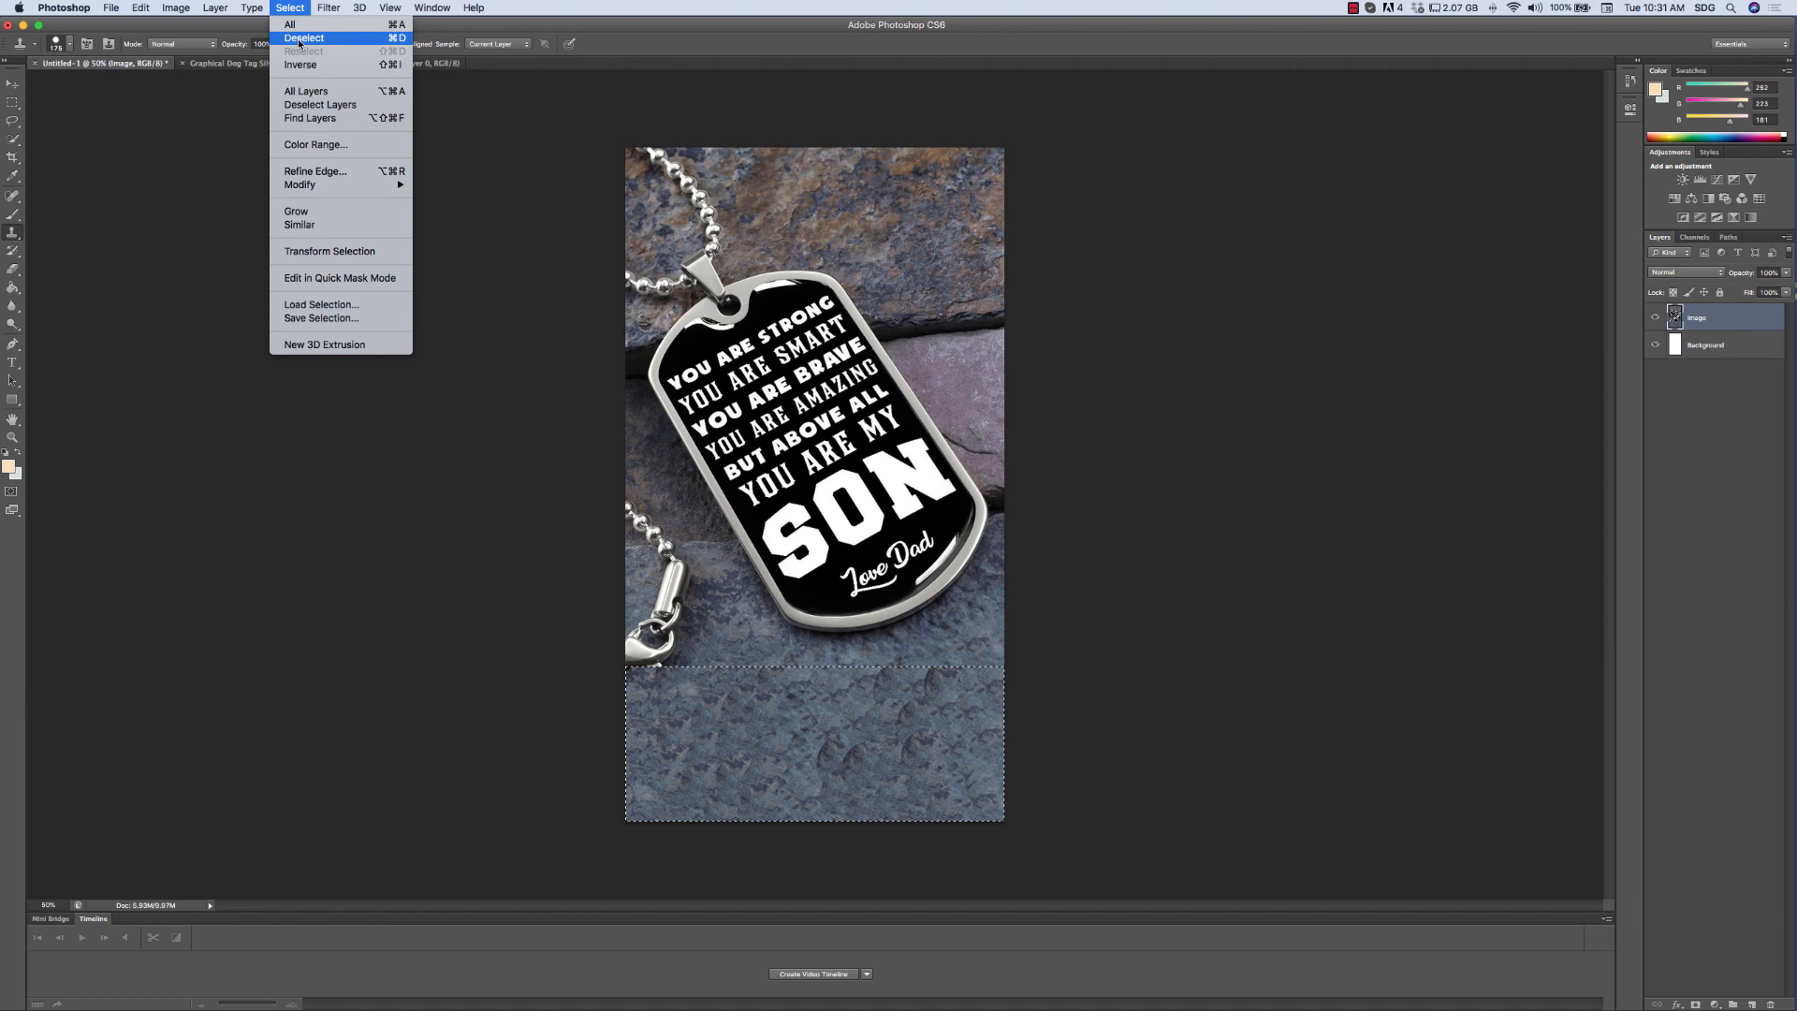
pyautogui.click(300, 39)
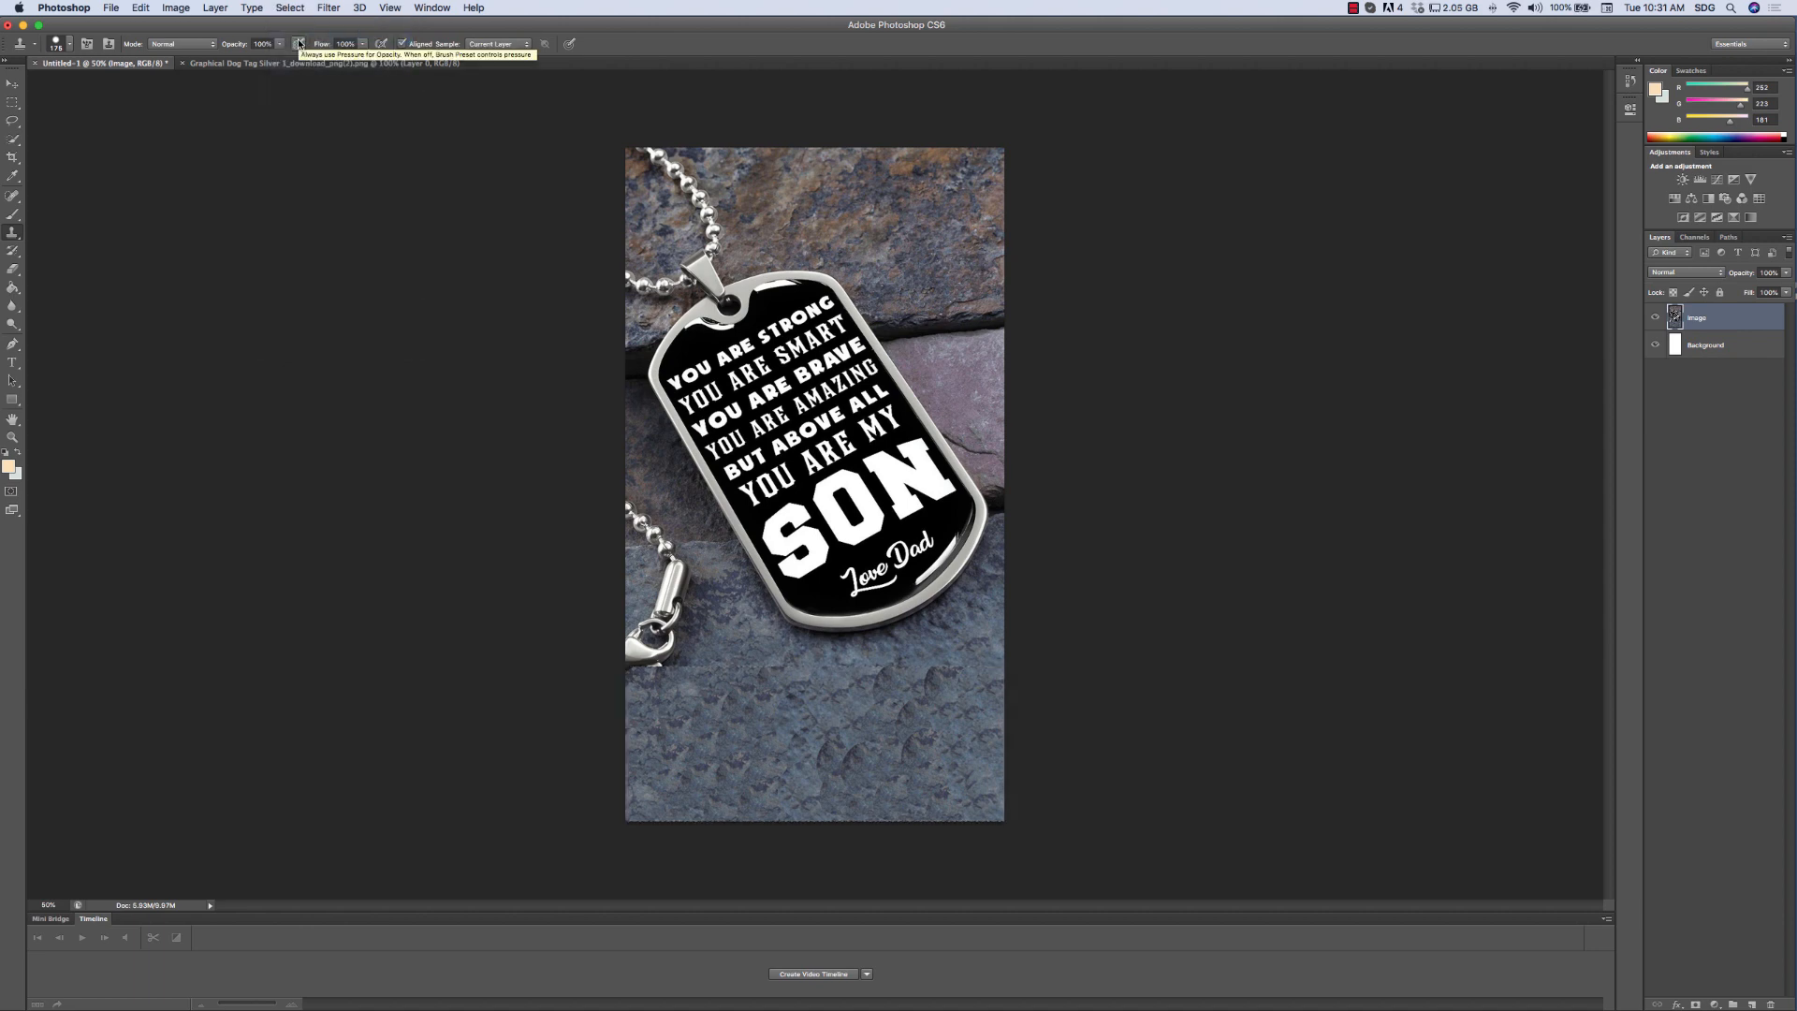
# - Save the extended image to the Desktop as a PNG named Demo-Tiktok-Ad
pyautogui.click(110, 8)
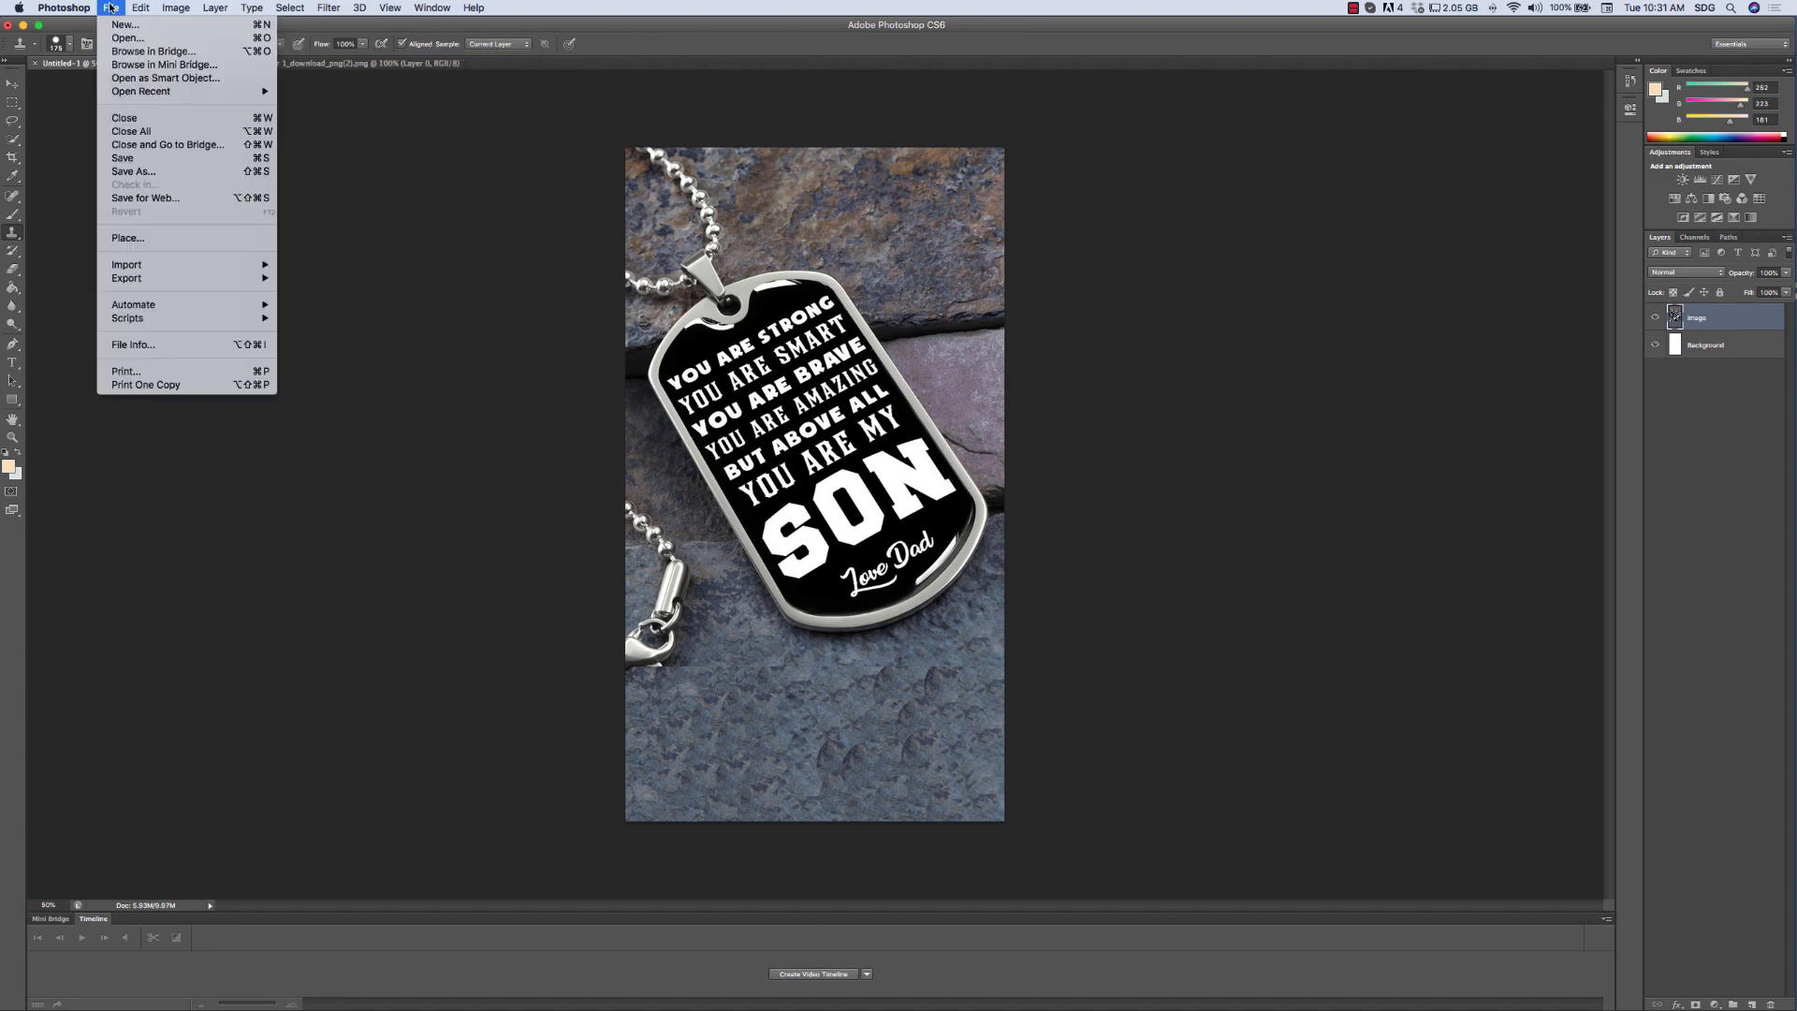
pyautogui.click(134, 172)
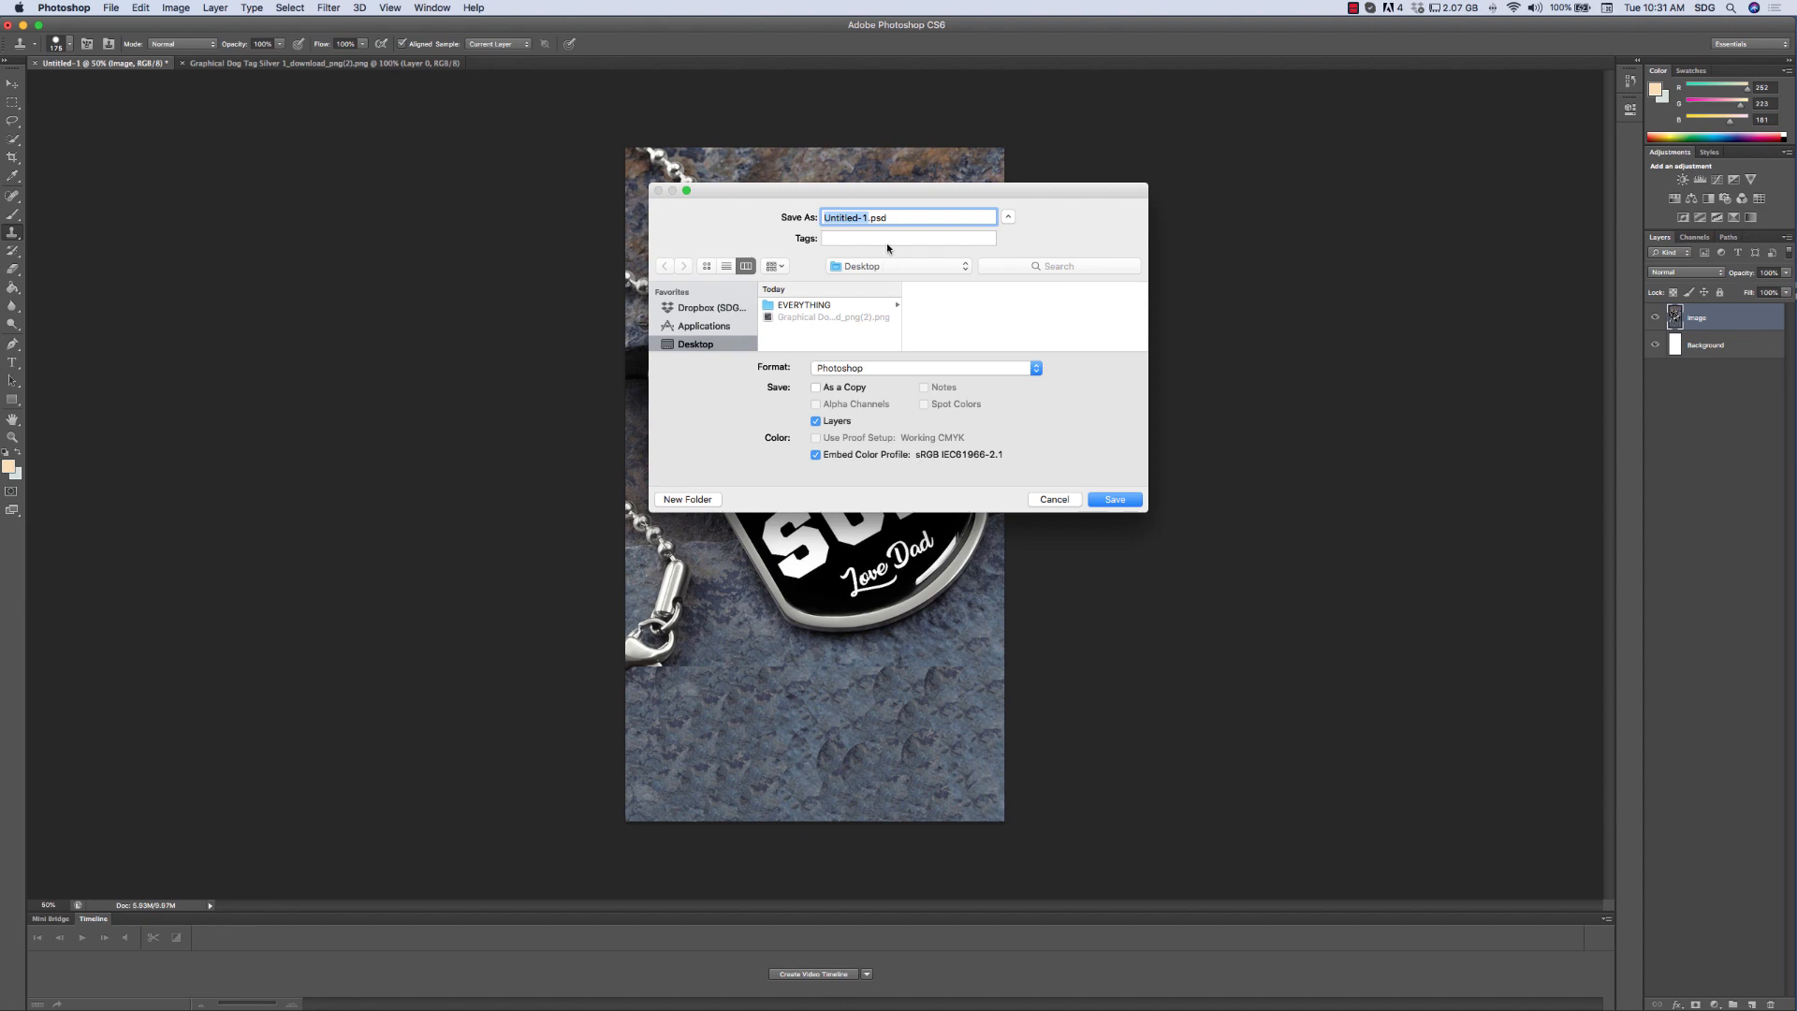
pyautogui.write('Den')
pyautogui.press('BackSpace')
pyautogui.write('mo-Ac')
pyautogui.press('BackSpace')
pyautogui.press('BackSpace')
pyautogui.write('Tiktok-Ad')
pyautogui.click(906, 371)
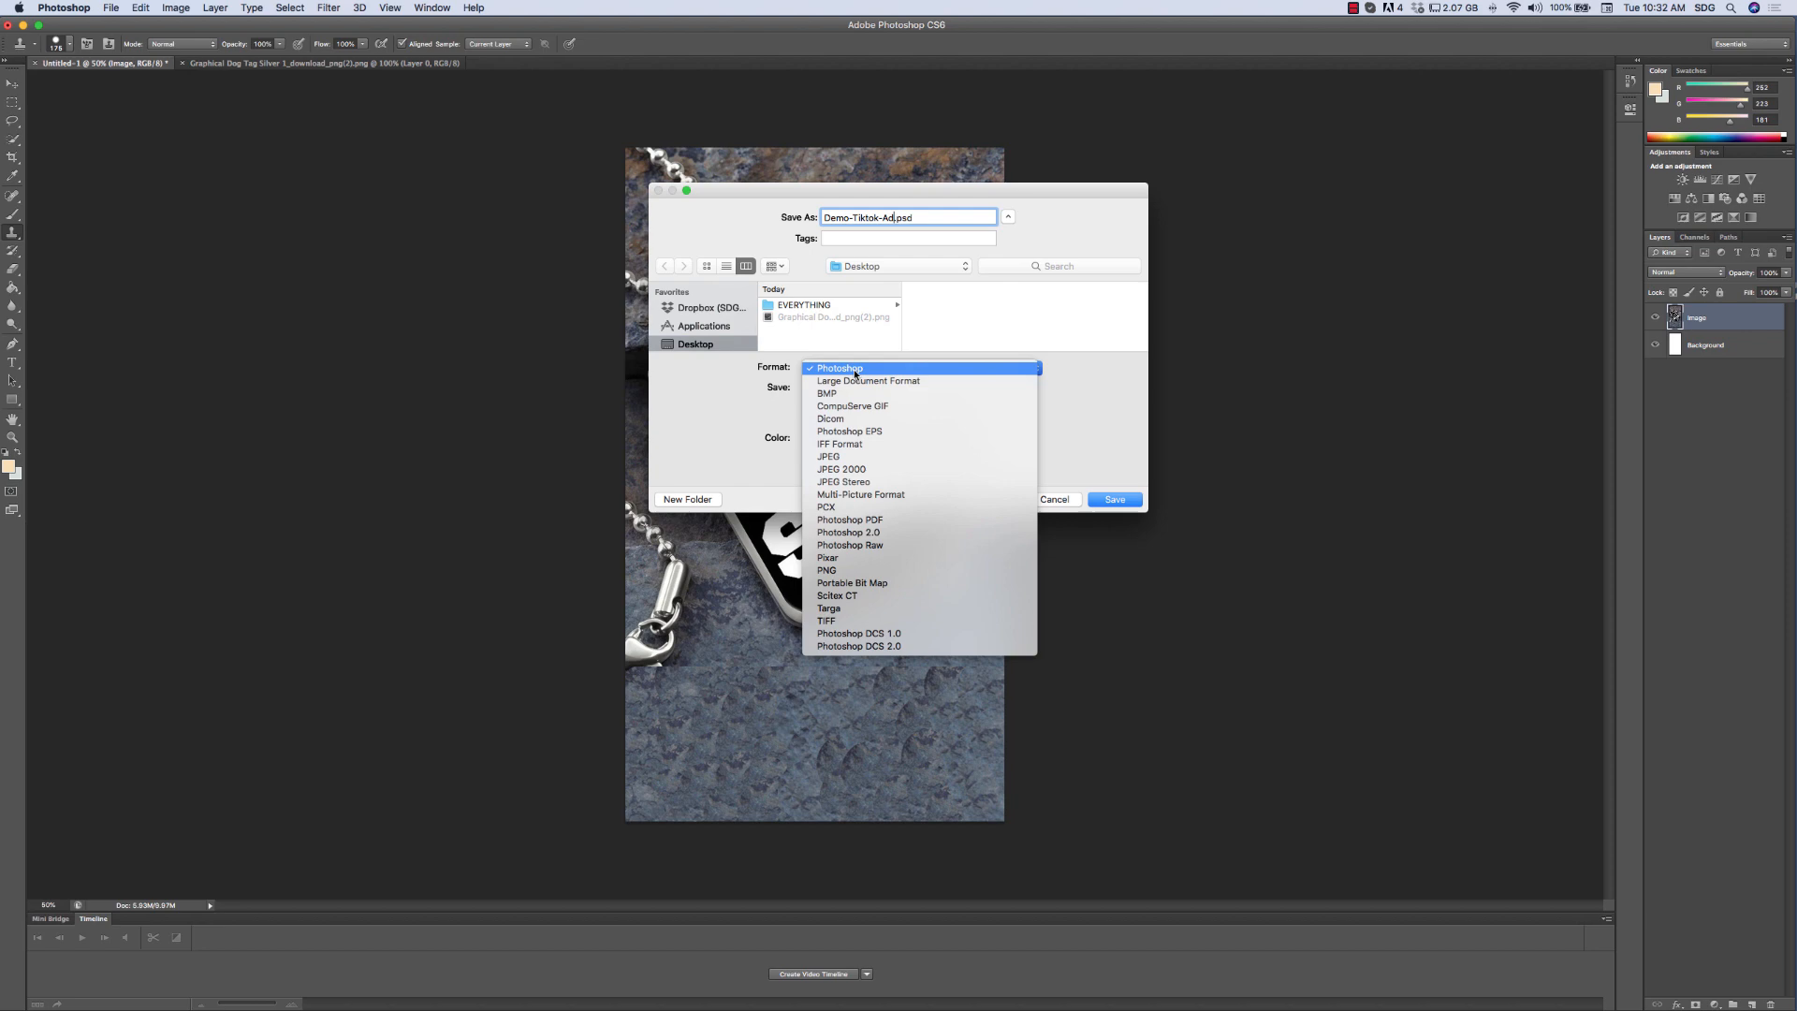
pyautogui.click(827, 572)
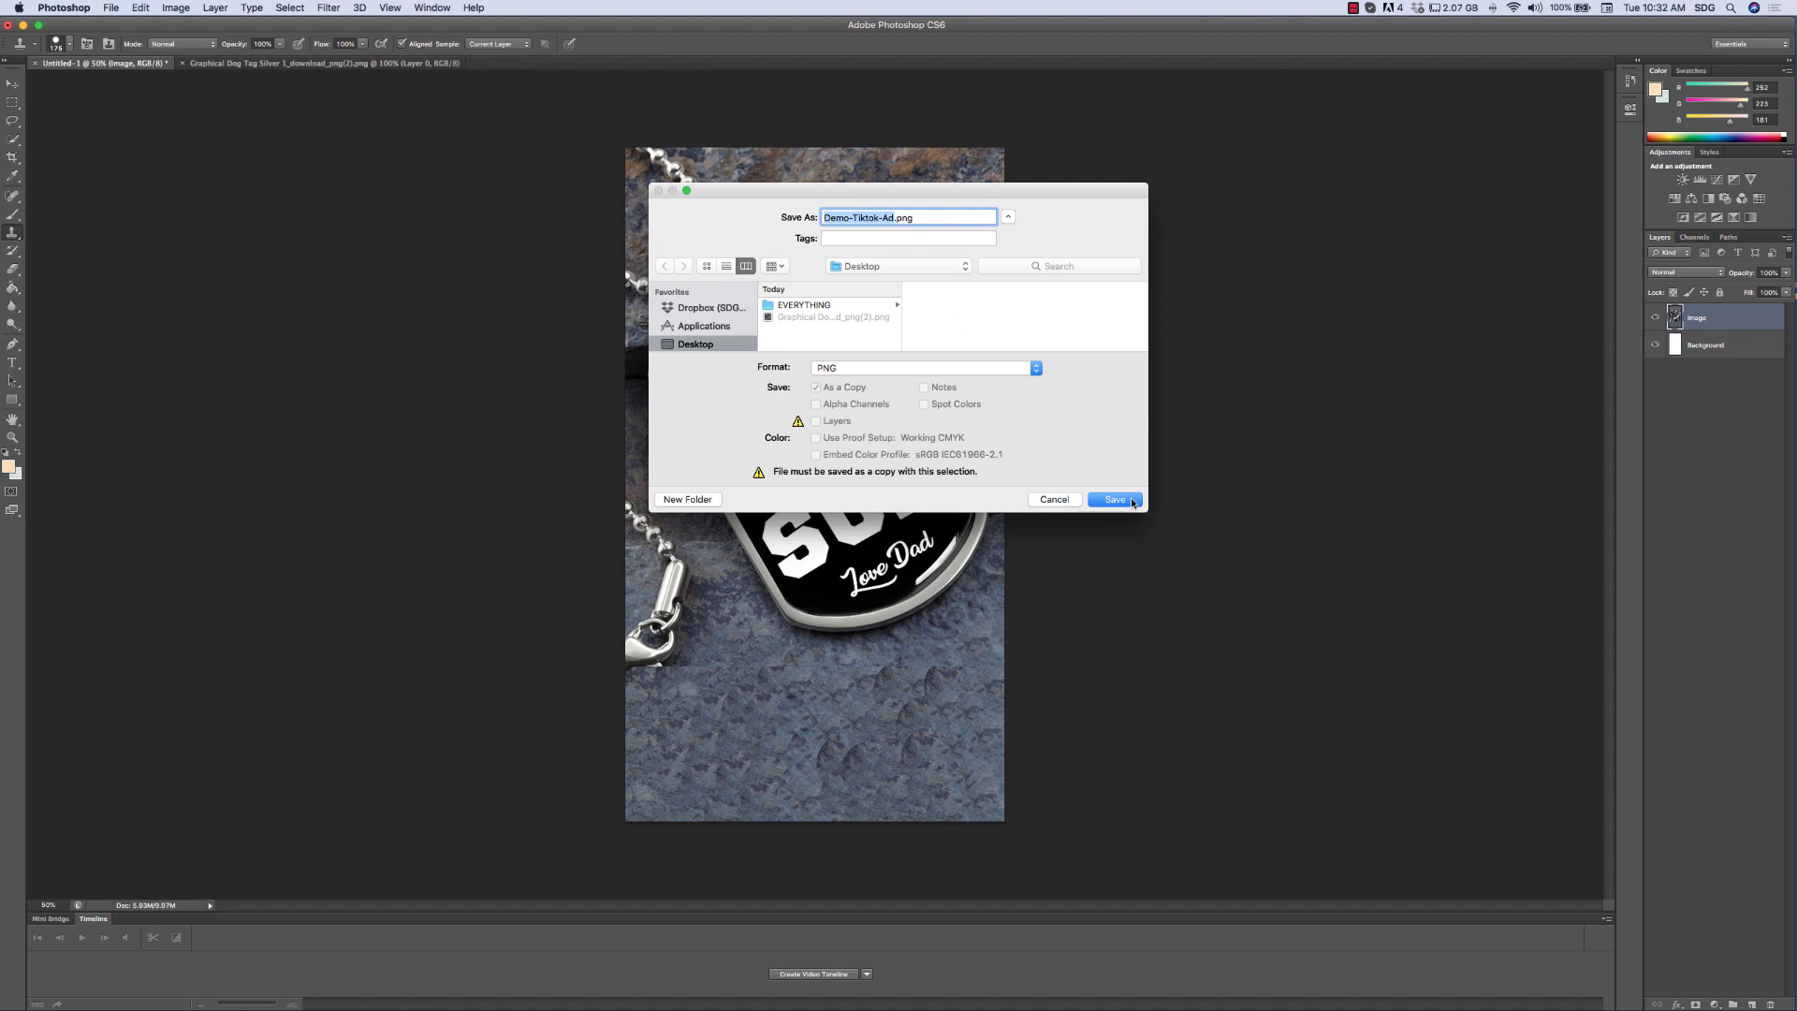
pyautogui.click(1130, 497)
pyautogui.click(659, 243)
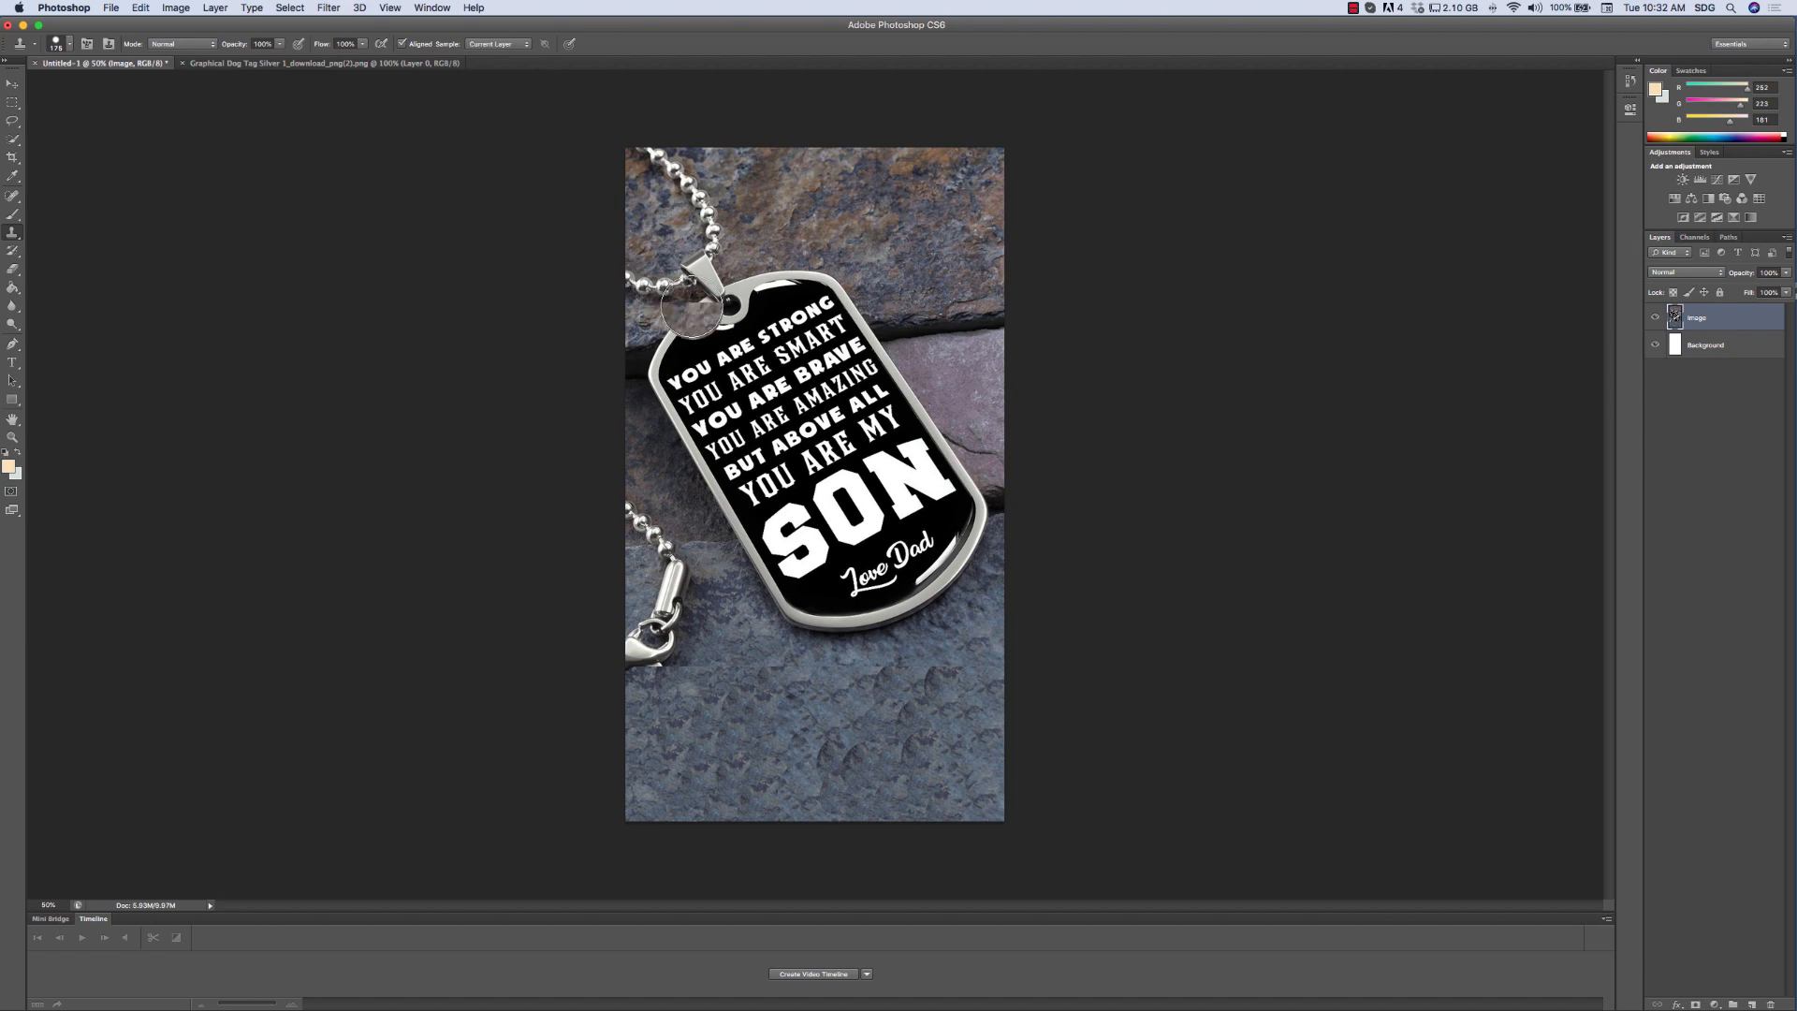
# - Switch to Canva in Chrome, create a blank Mobile Video design, and dismiss the Design together tip
pyautogui.click(23, 26)
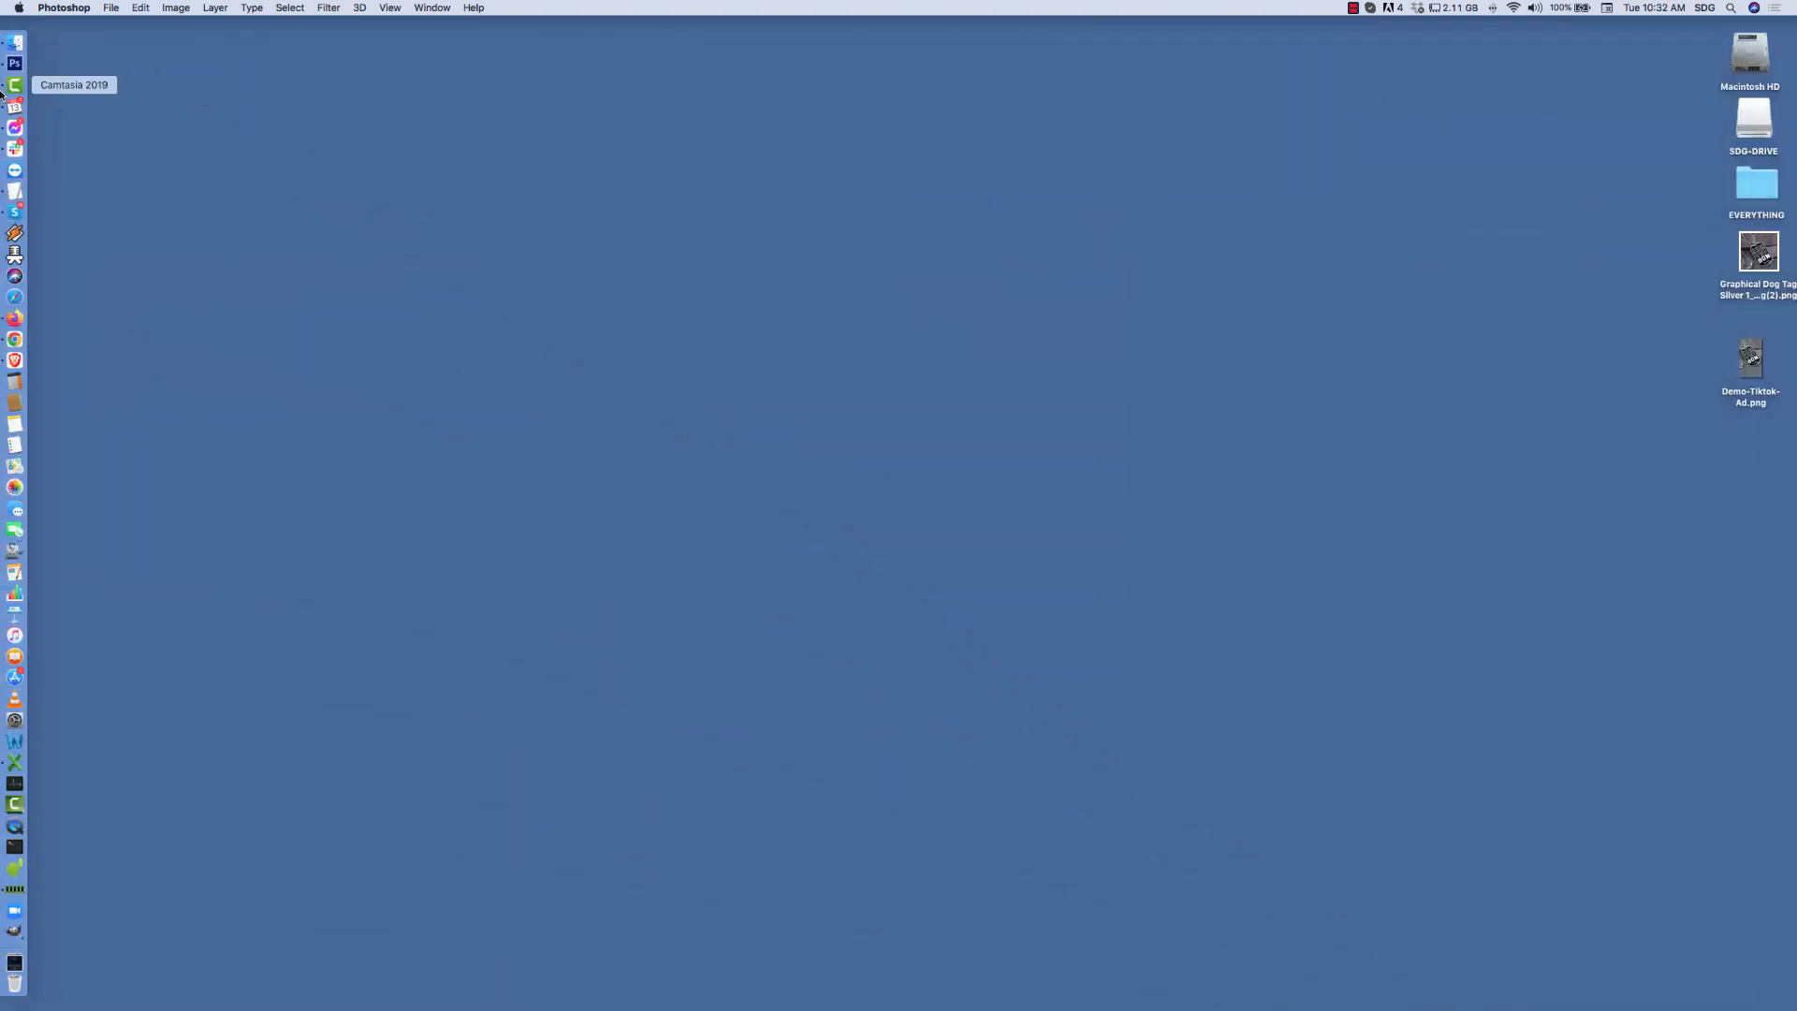
pyautogui.rightClick(15, 339)
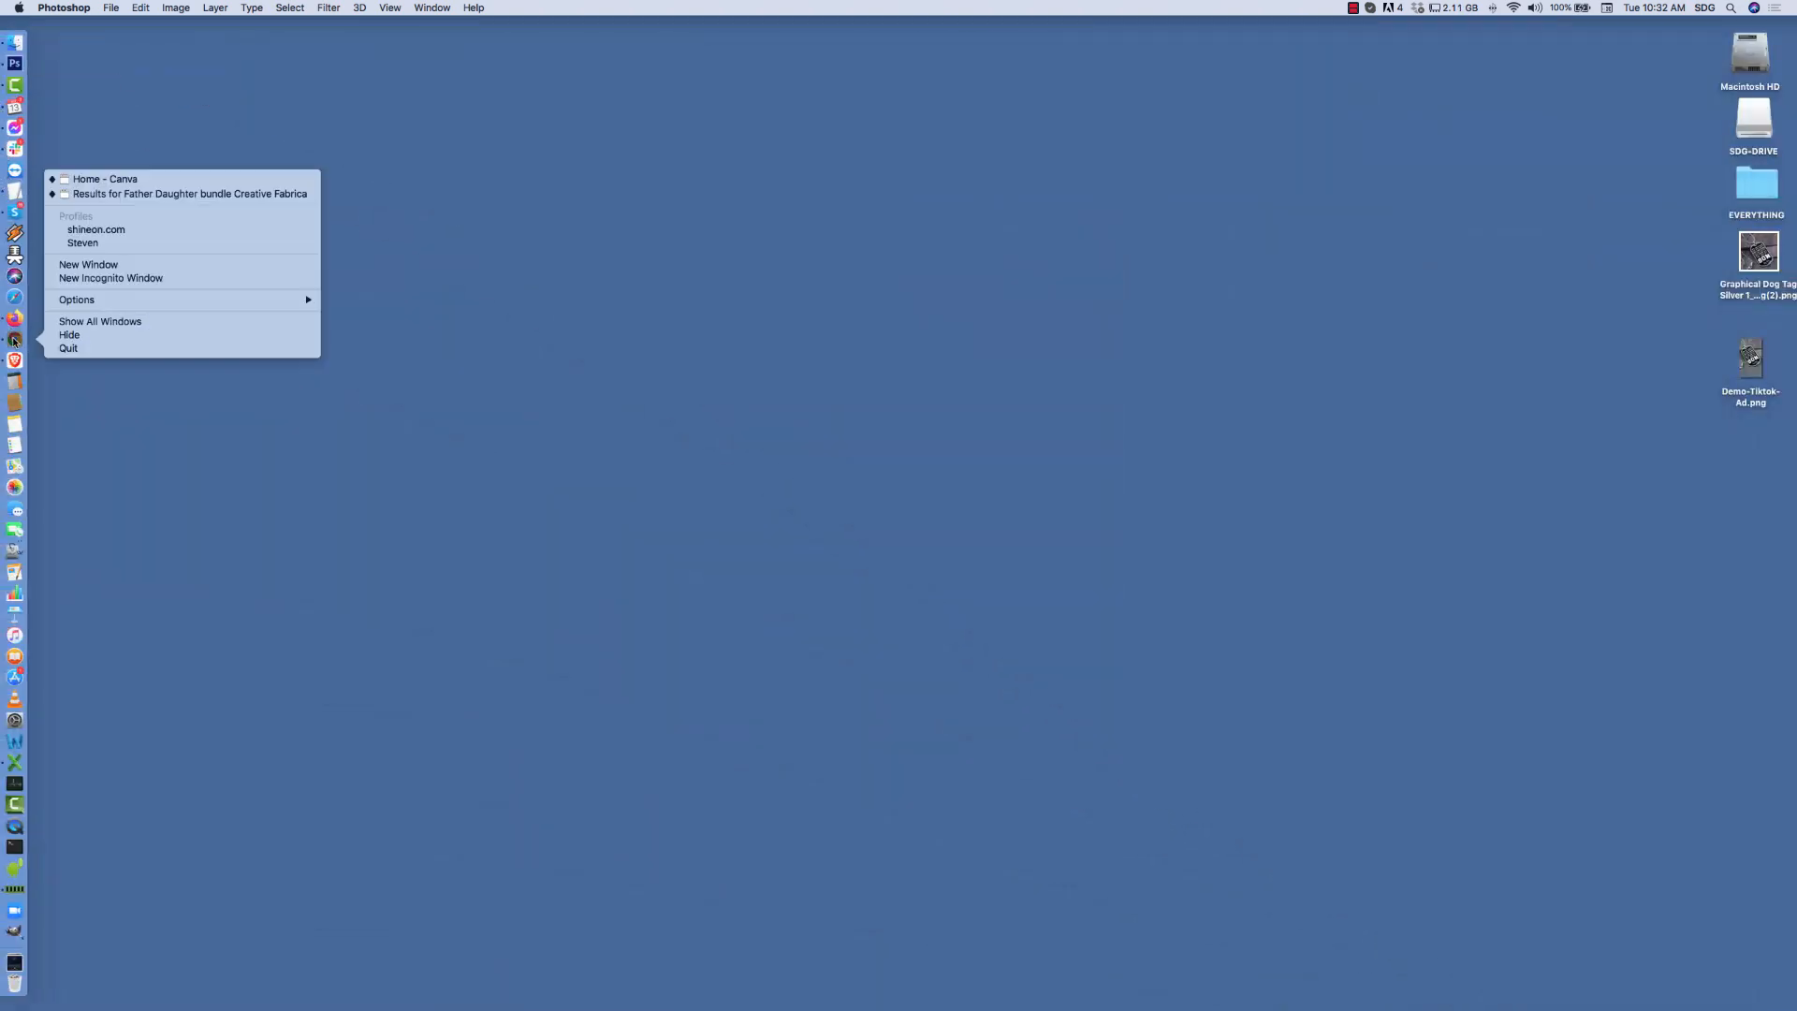
pyautogui.click(83, 181)
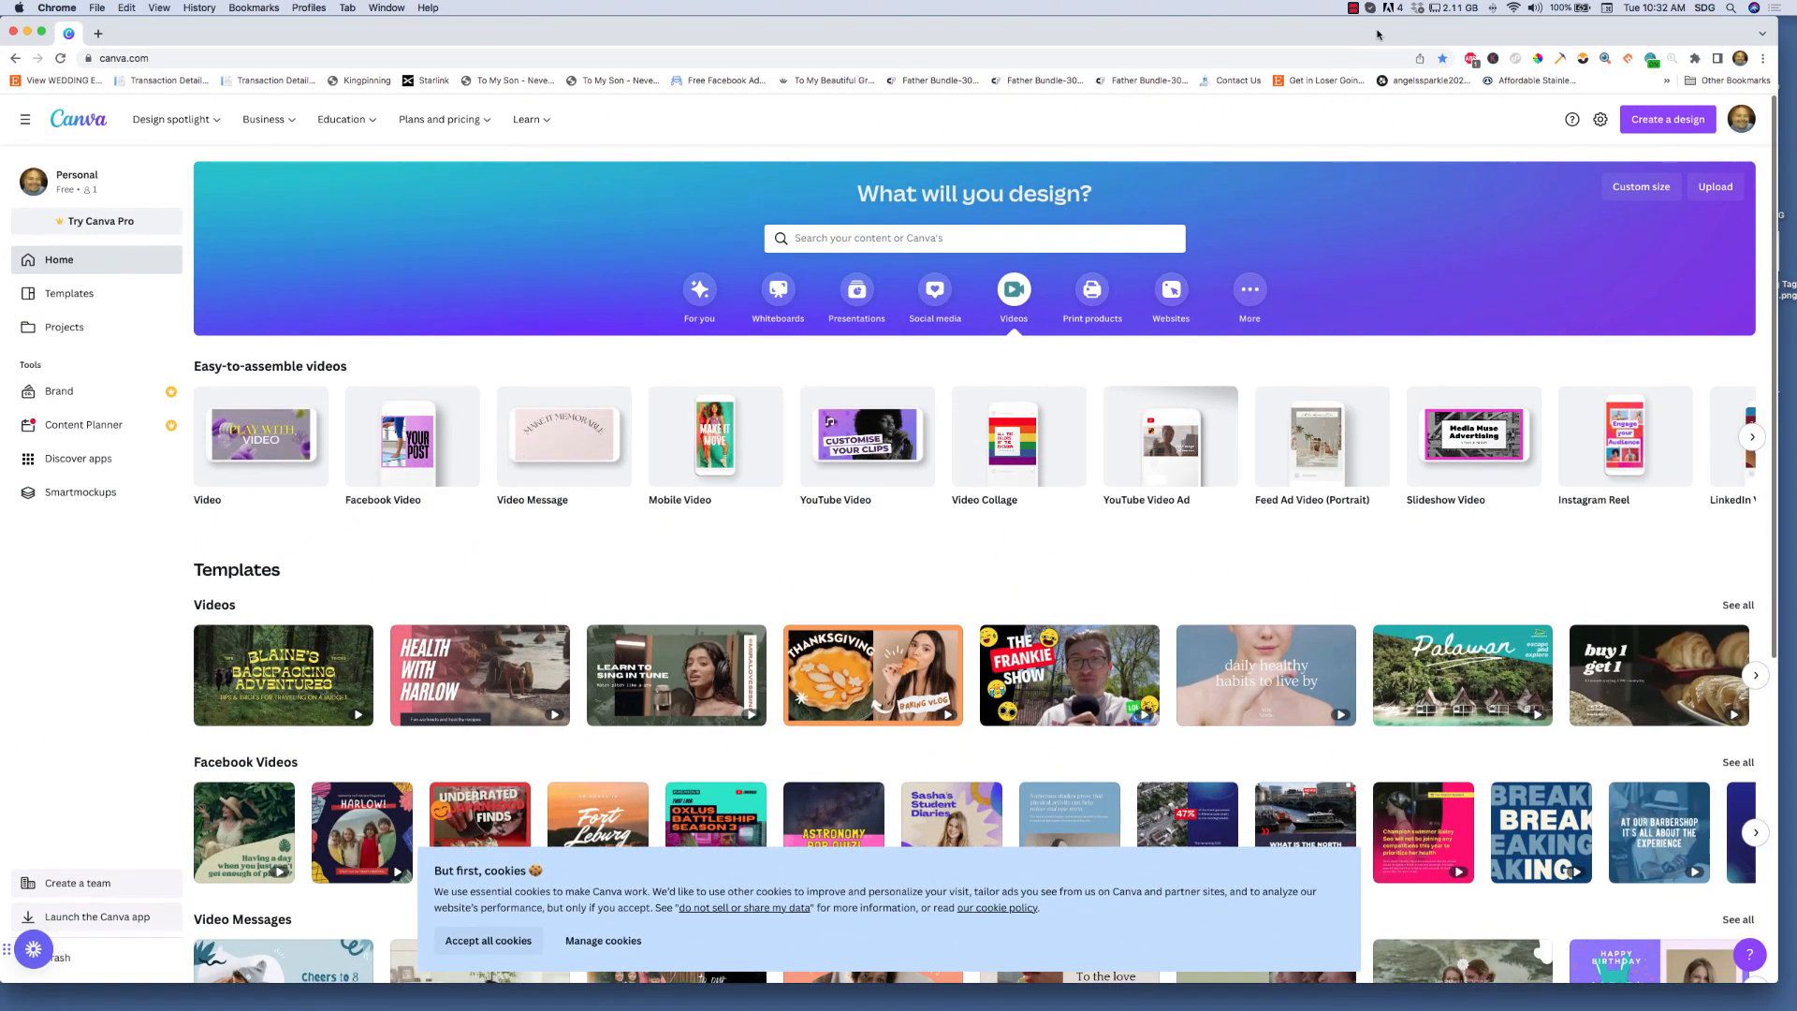
pyautogui.moveTo(531, 119)
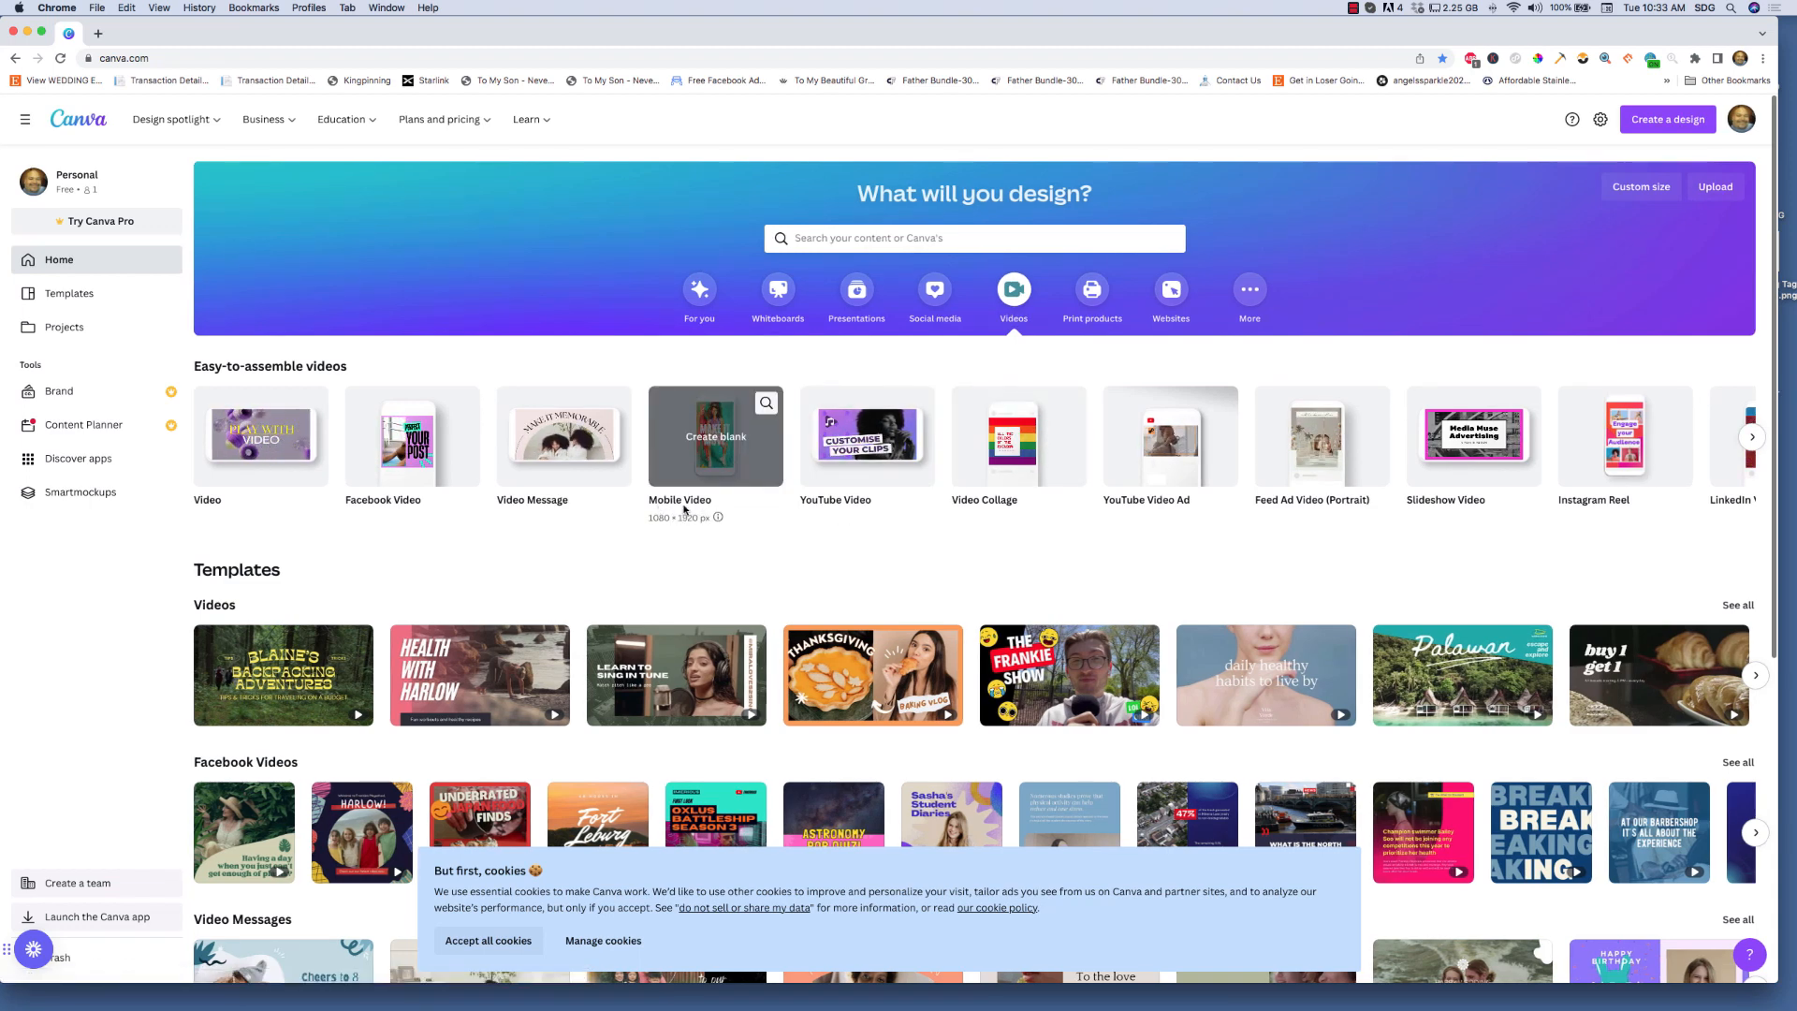
pyautogui.click(713, 442)
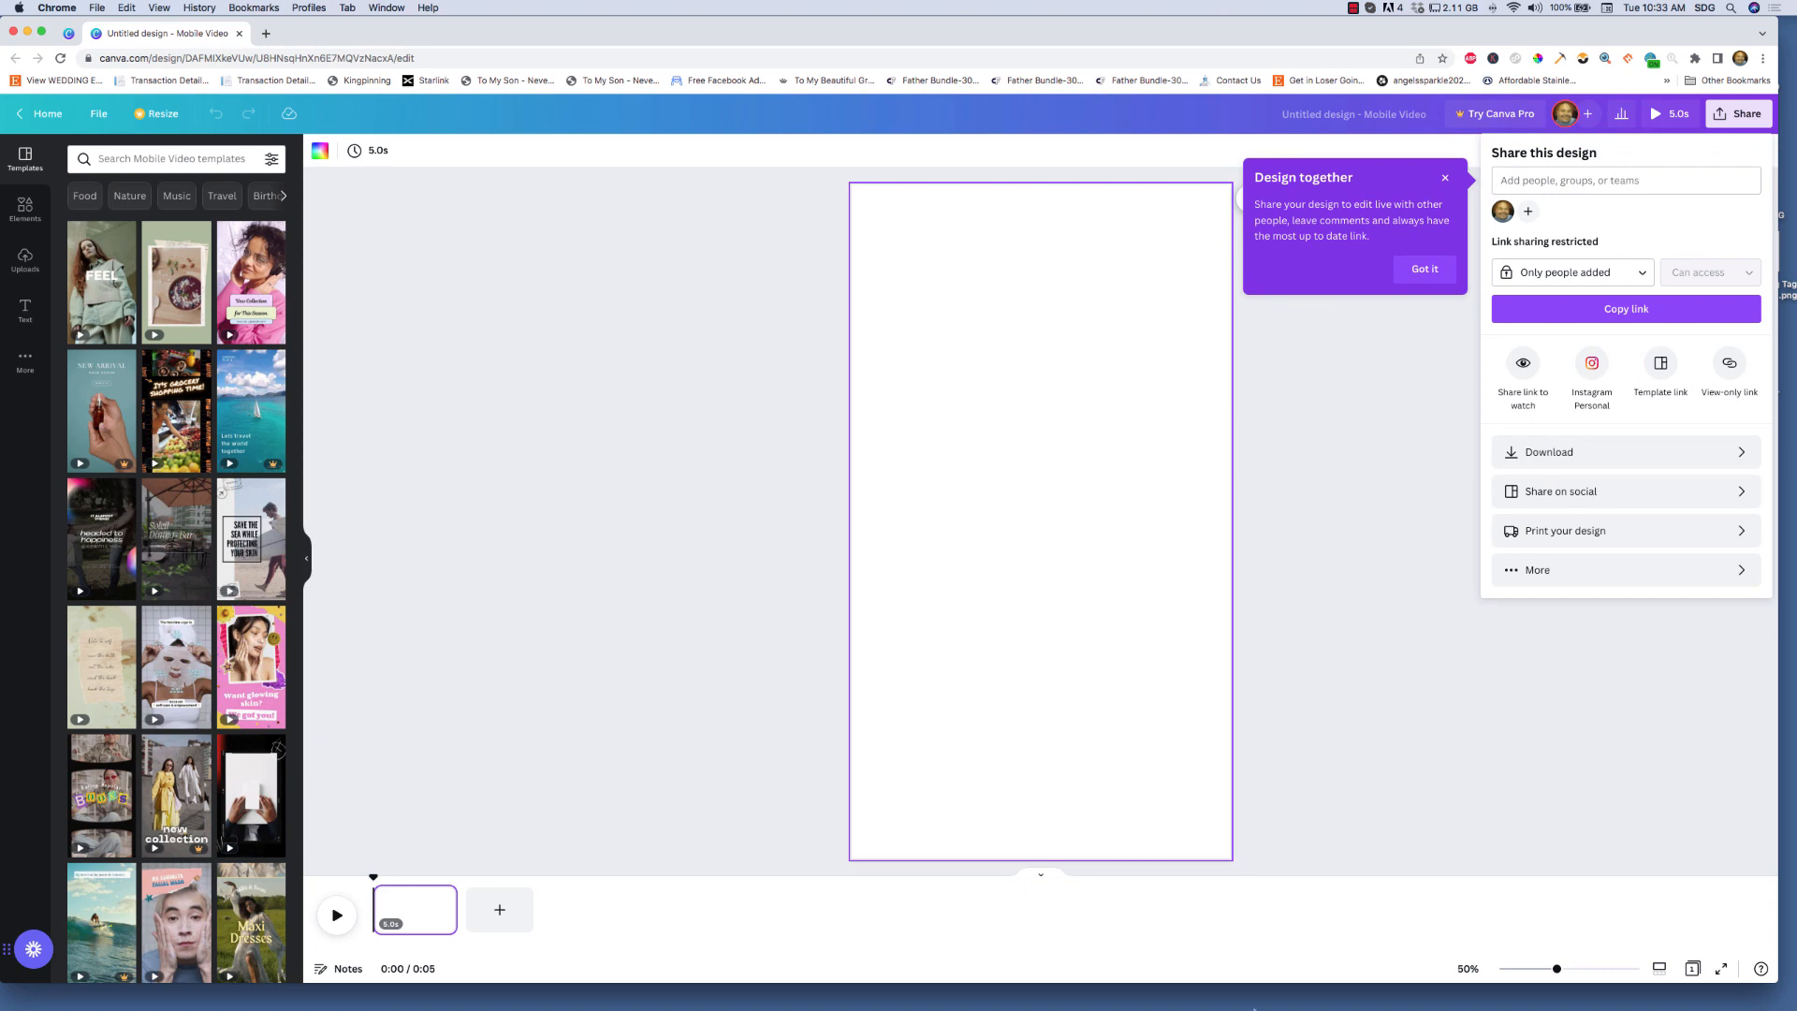
pyautogui.click(1423, 271)
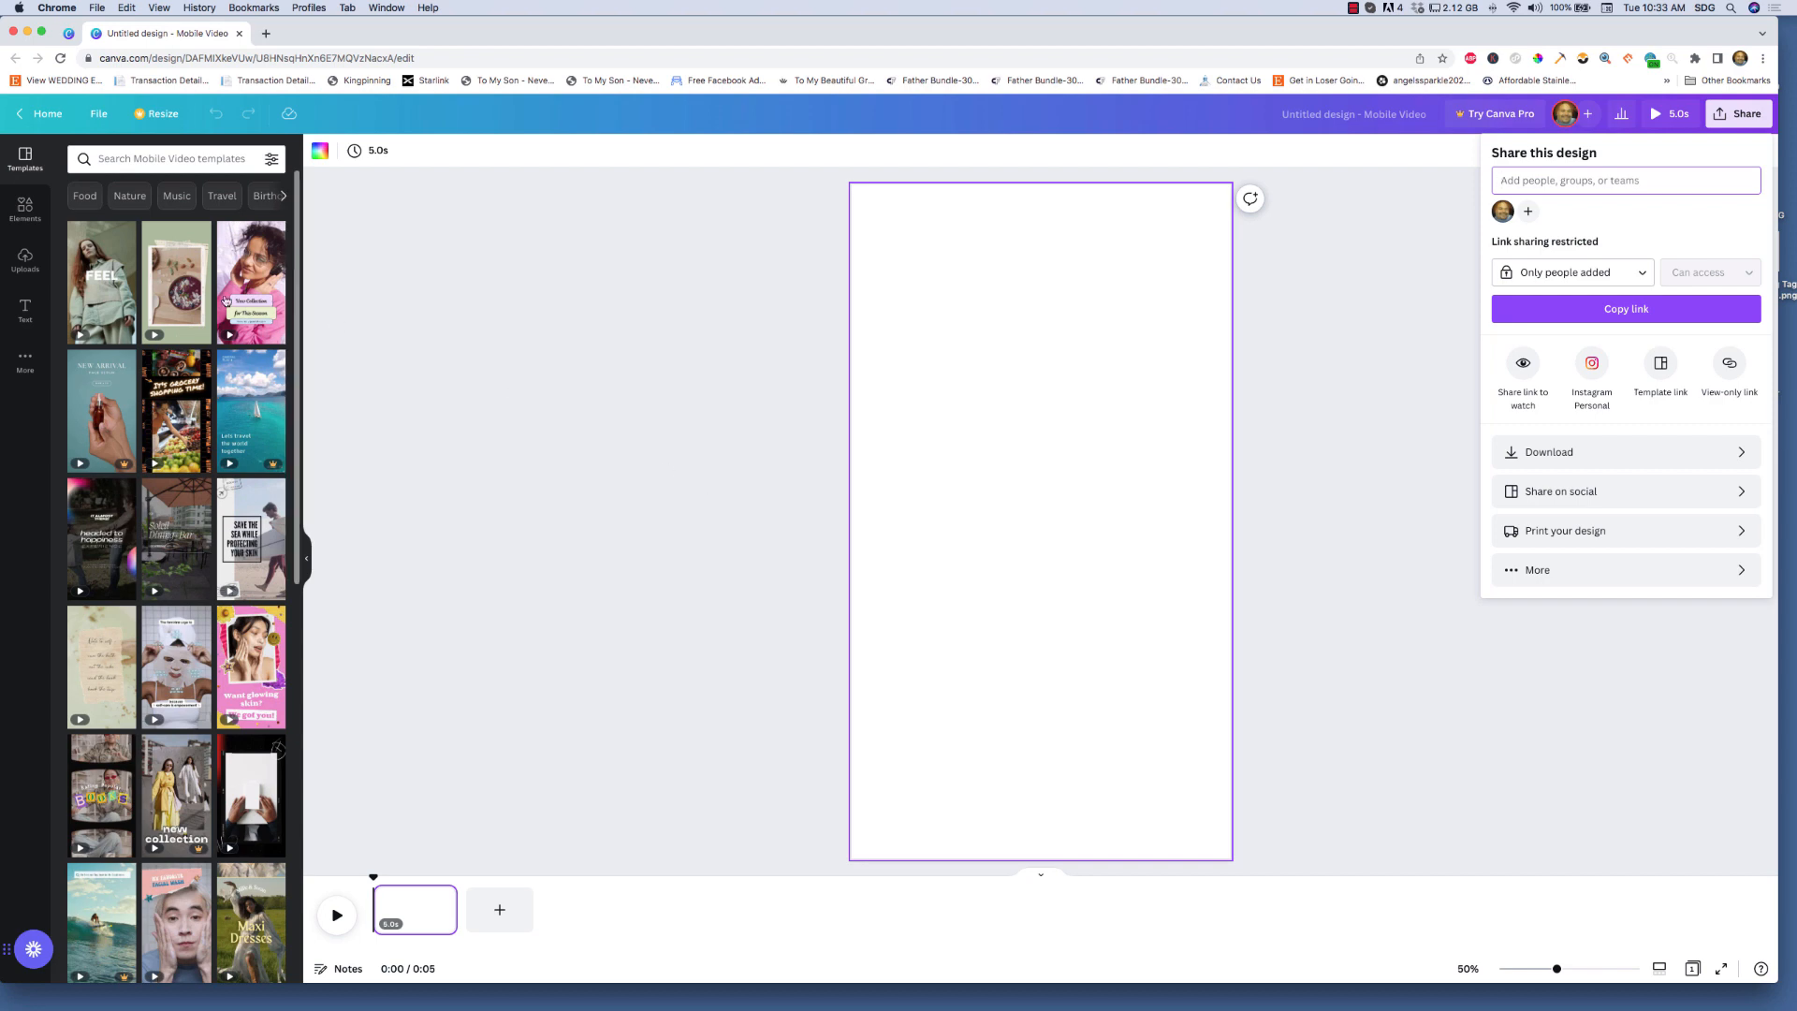
# - Upload Demo-Tiktok-Ad.png from the Desktop to the design's media uploads
pyautogui.click(25, 259)
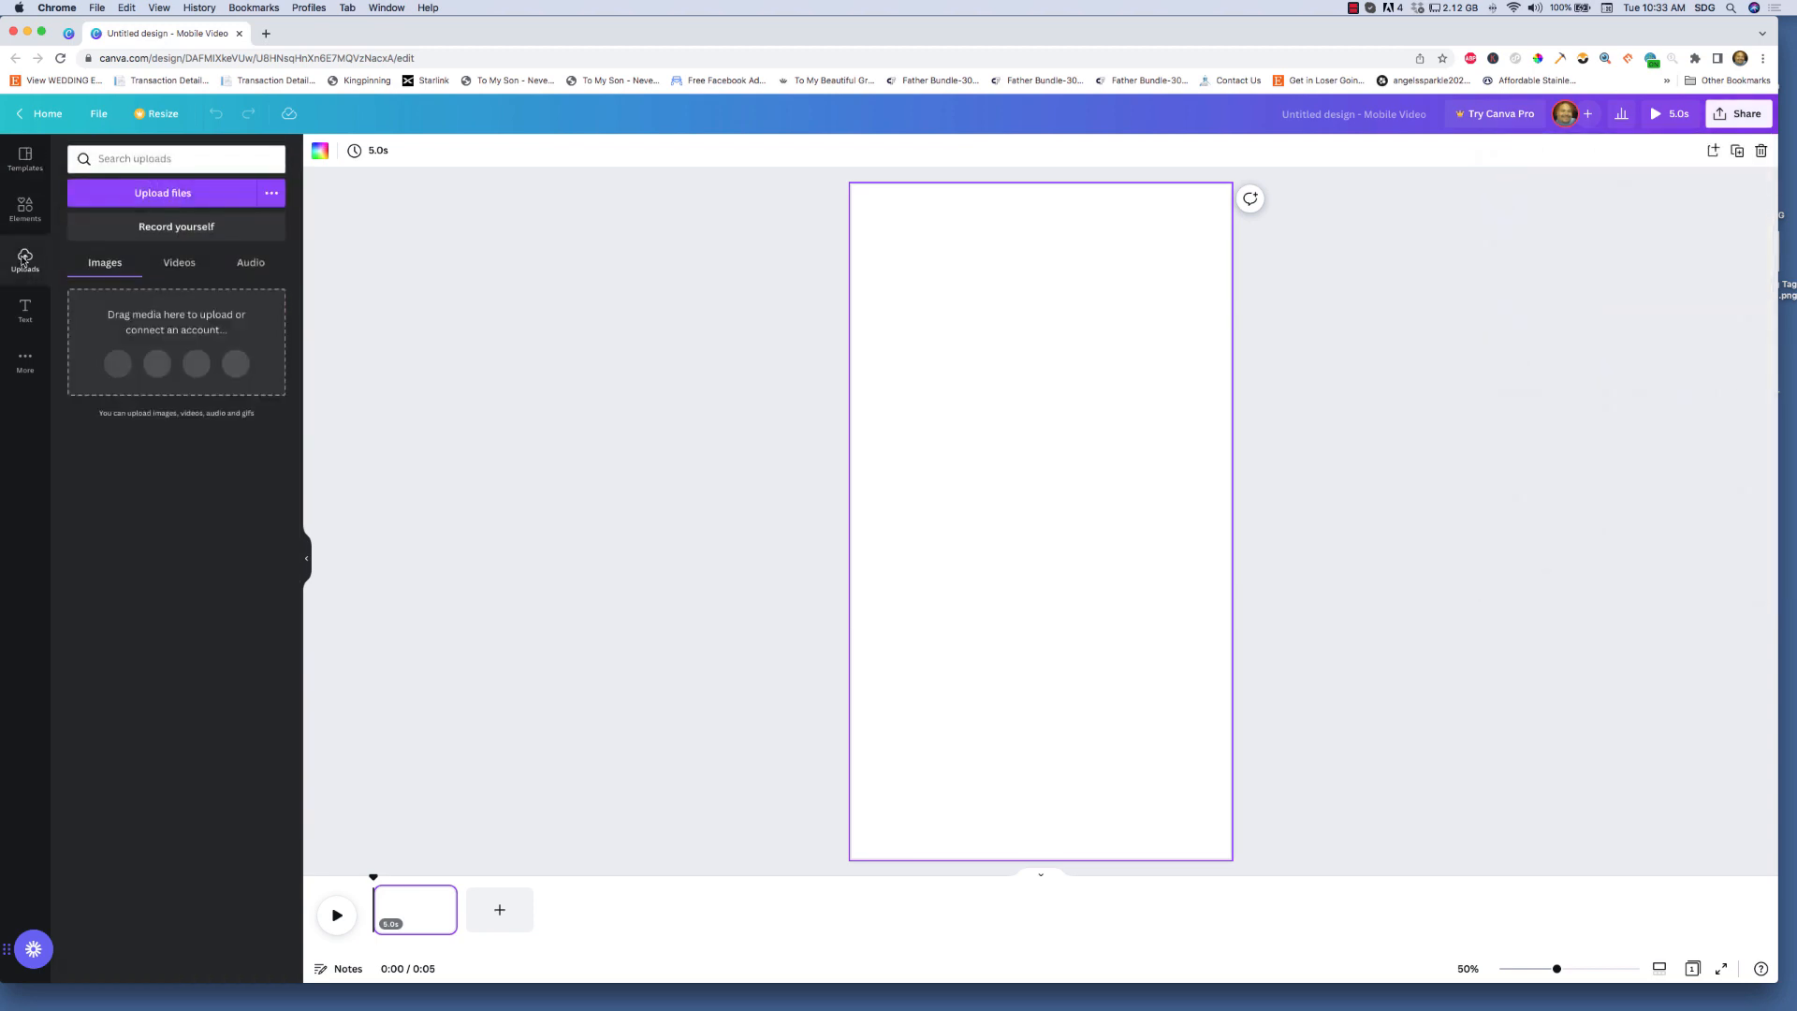
pyautogui.click(174, 194)
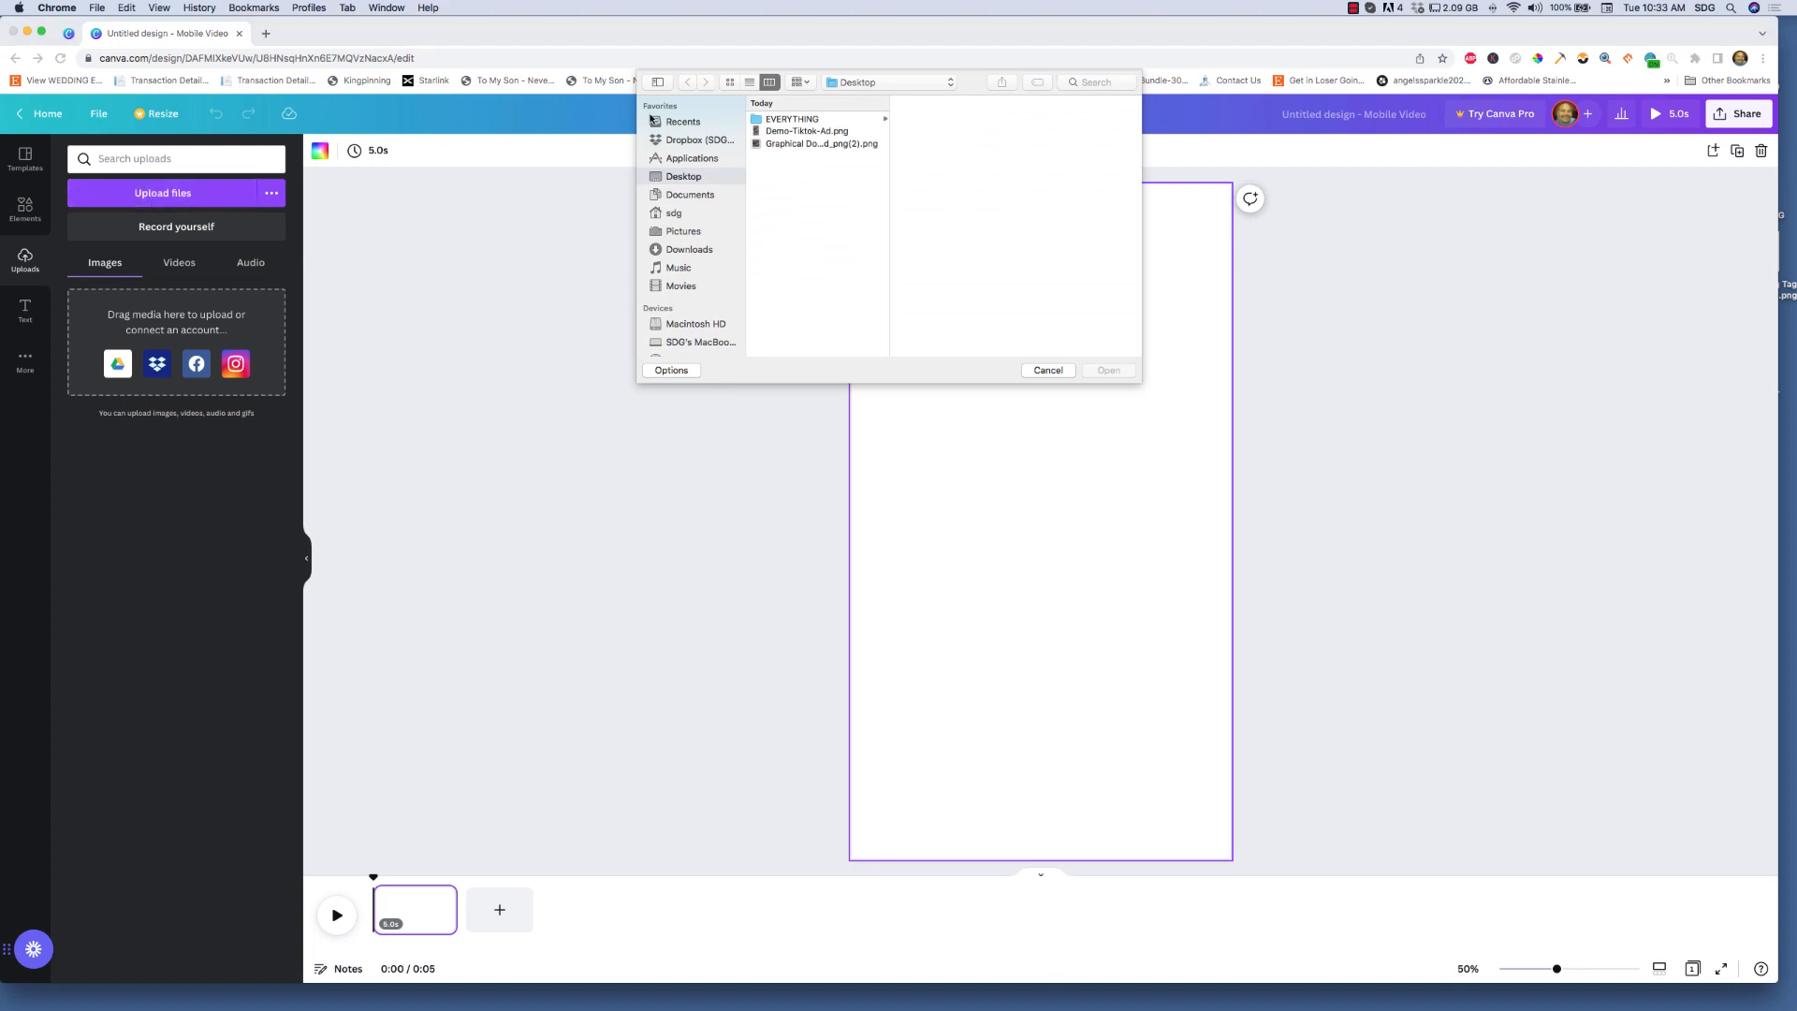
pyautogui.click(791, 132)
pyautogui.click(1108, 369)
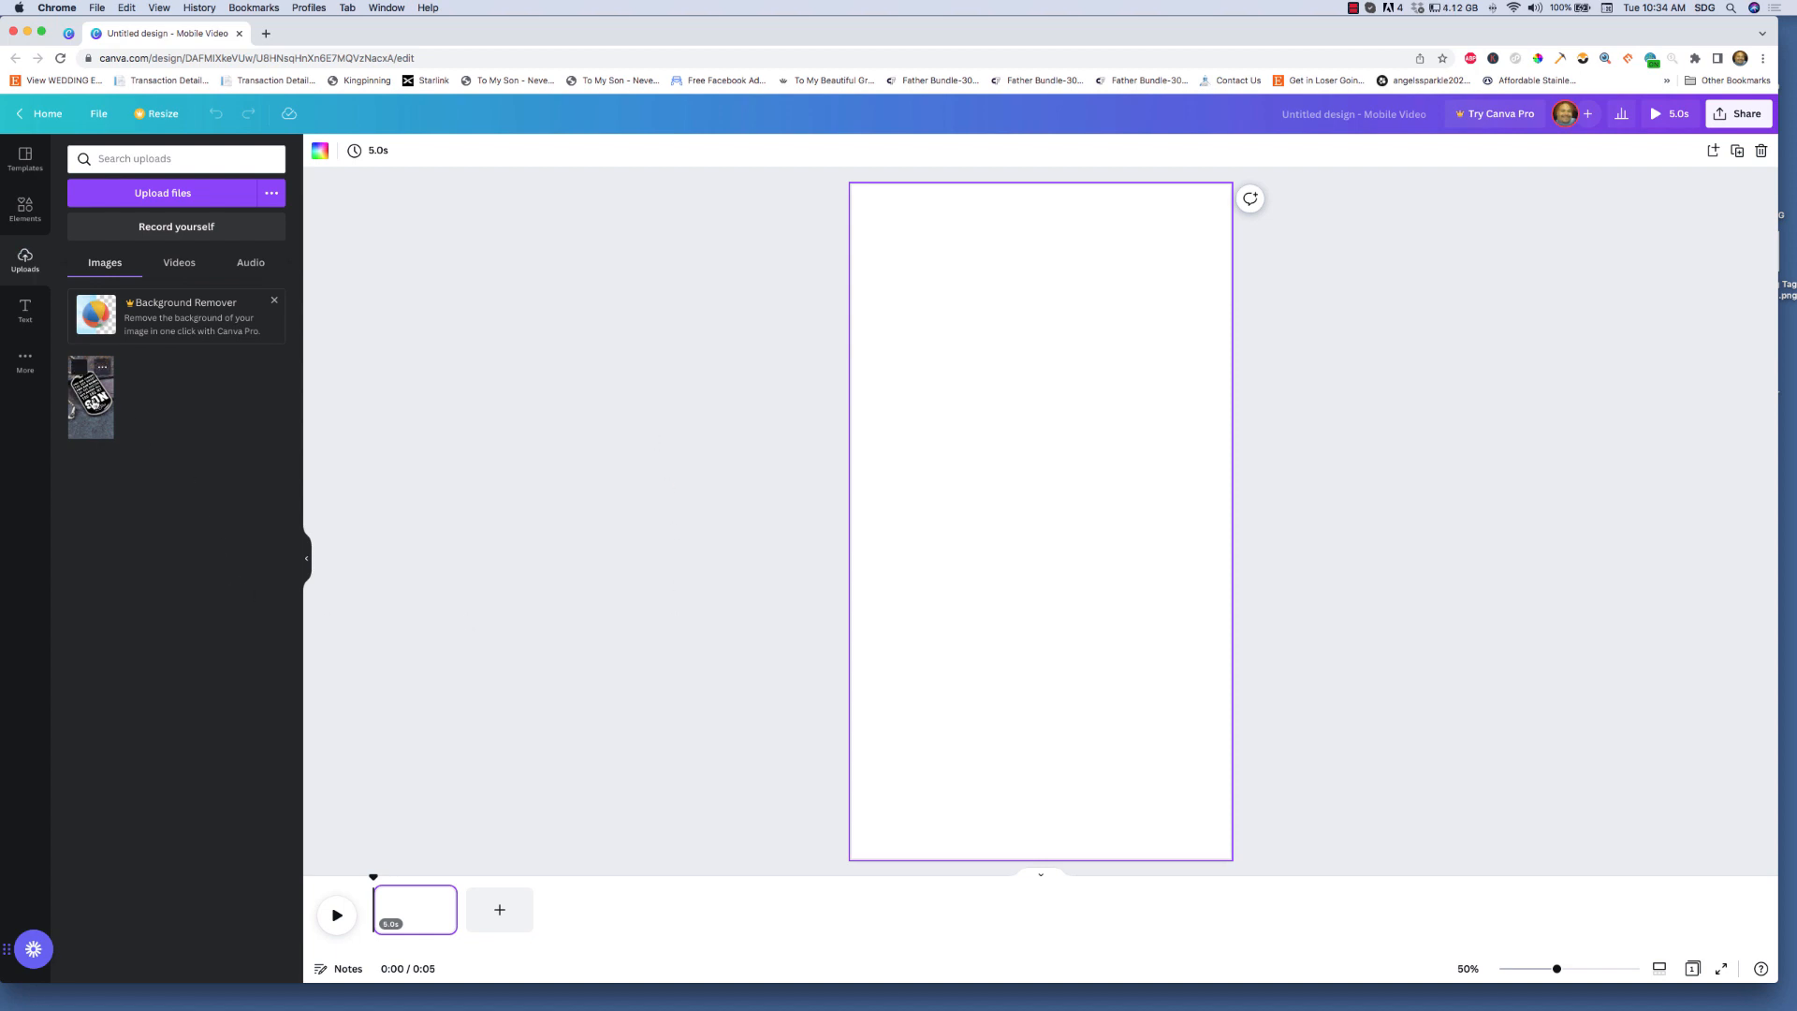
# - Place the uploaded dog tag image so it covers the whole page, and extend the page's duration to 12.0 seconds
pyautogui.click(93, 402)
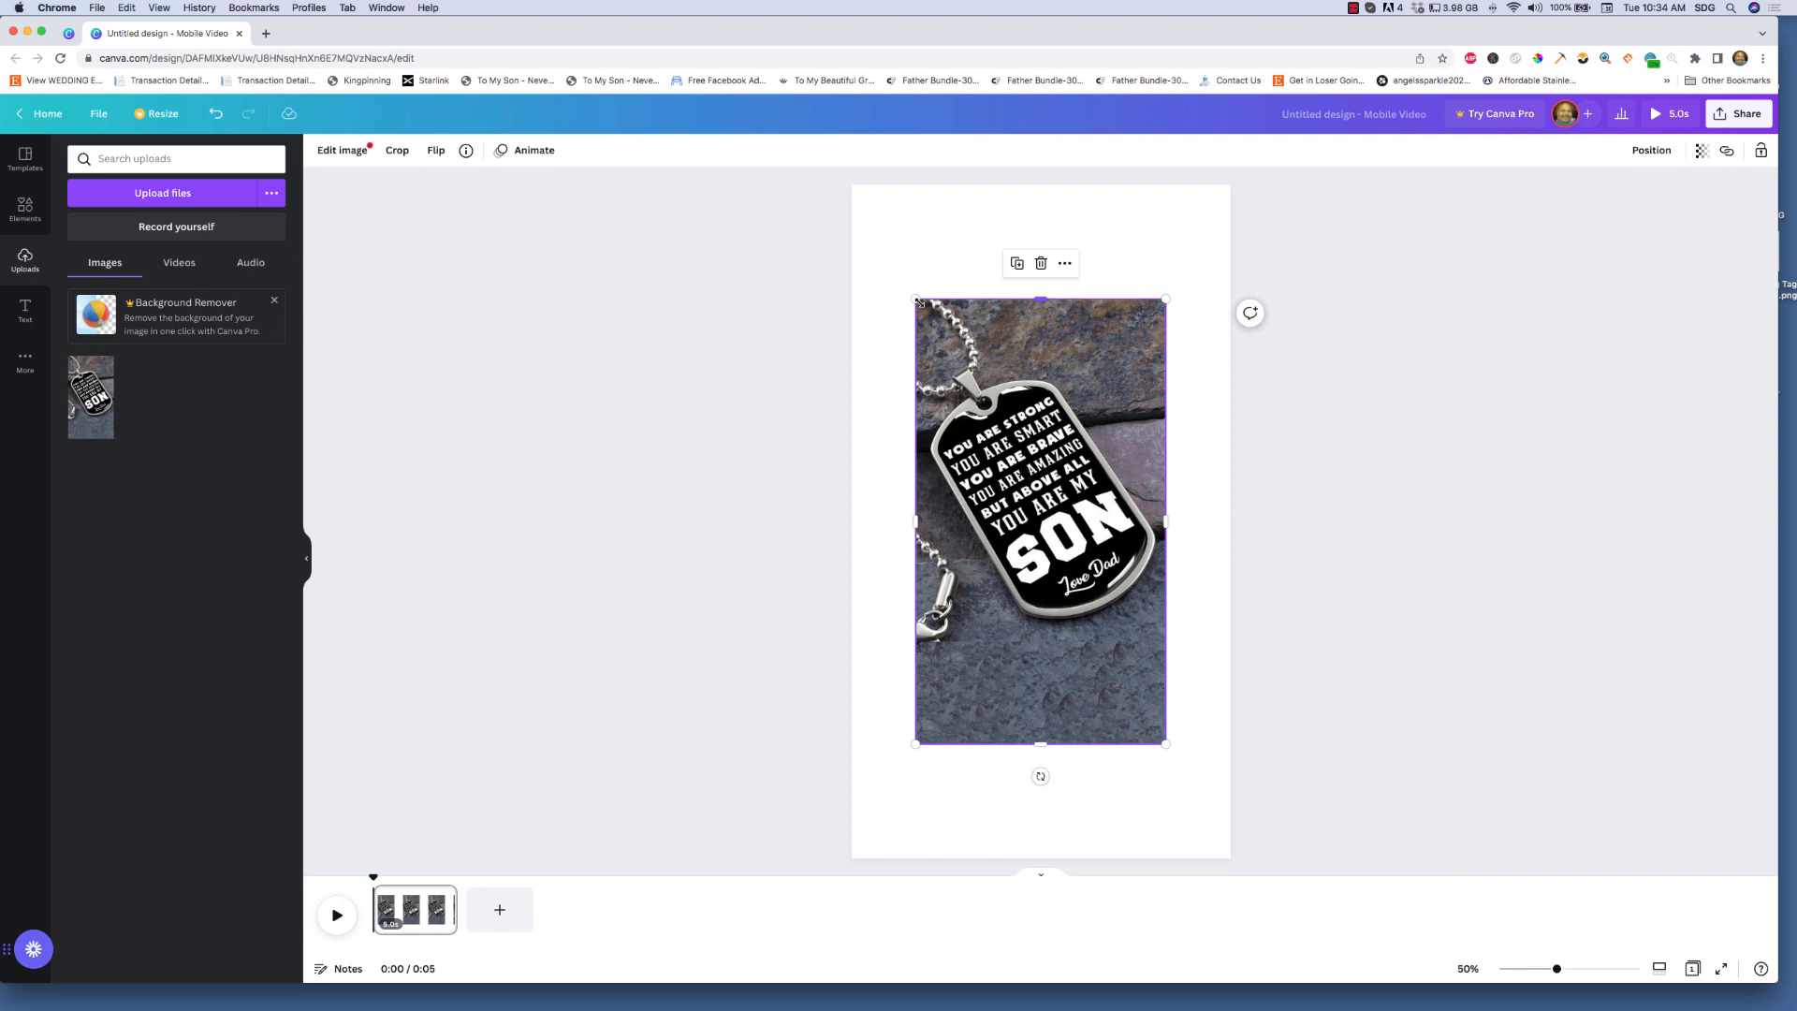
pyautogui.moveTo(916, 300); pyautogui.dragTo(834, 190)
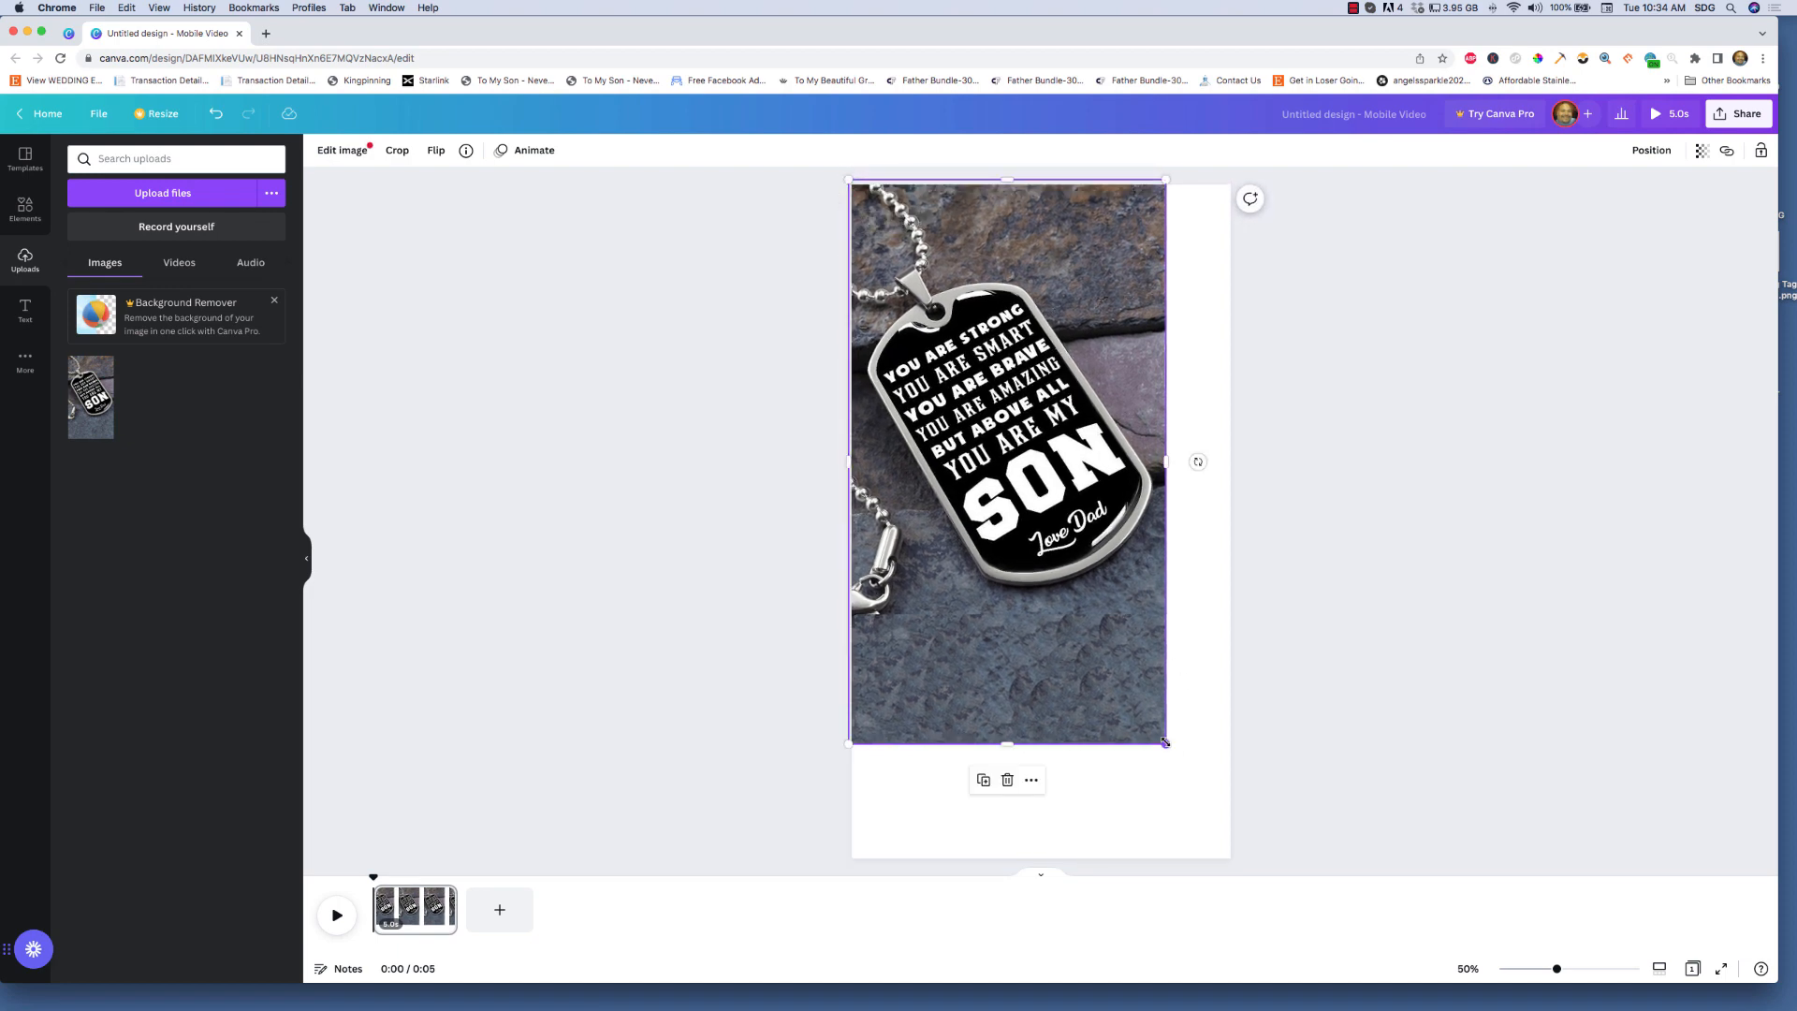
pyautogui.moveTo(1168, 747); pyautogui.dragTo(1236, 854)
pyautogui.moveTo(1235, 856); pyautogui.dragTo(1235, 854)
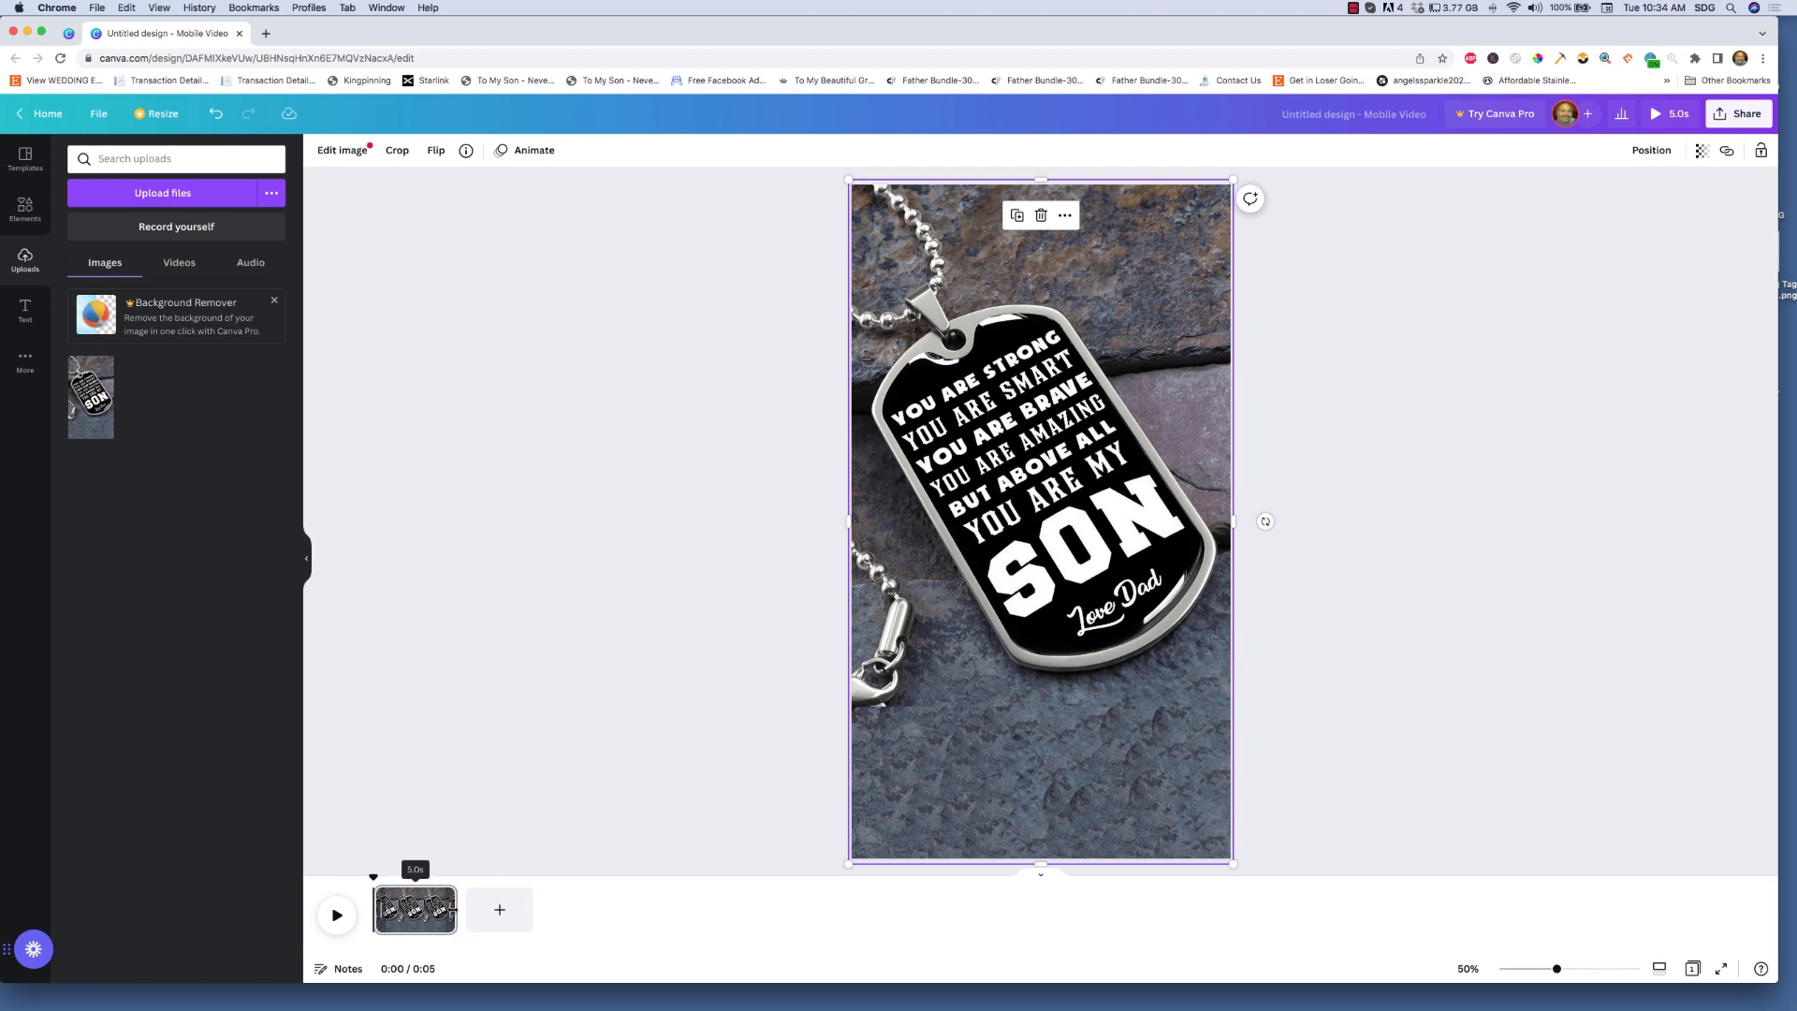
pyautogui.moveTo(451, 911); pyautogui.dragTo(570, 910)
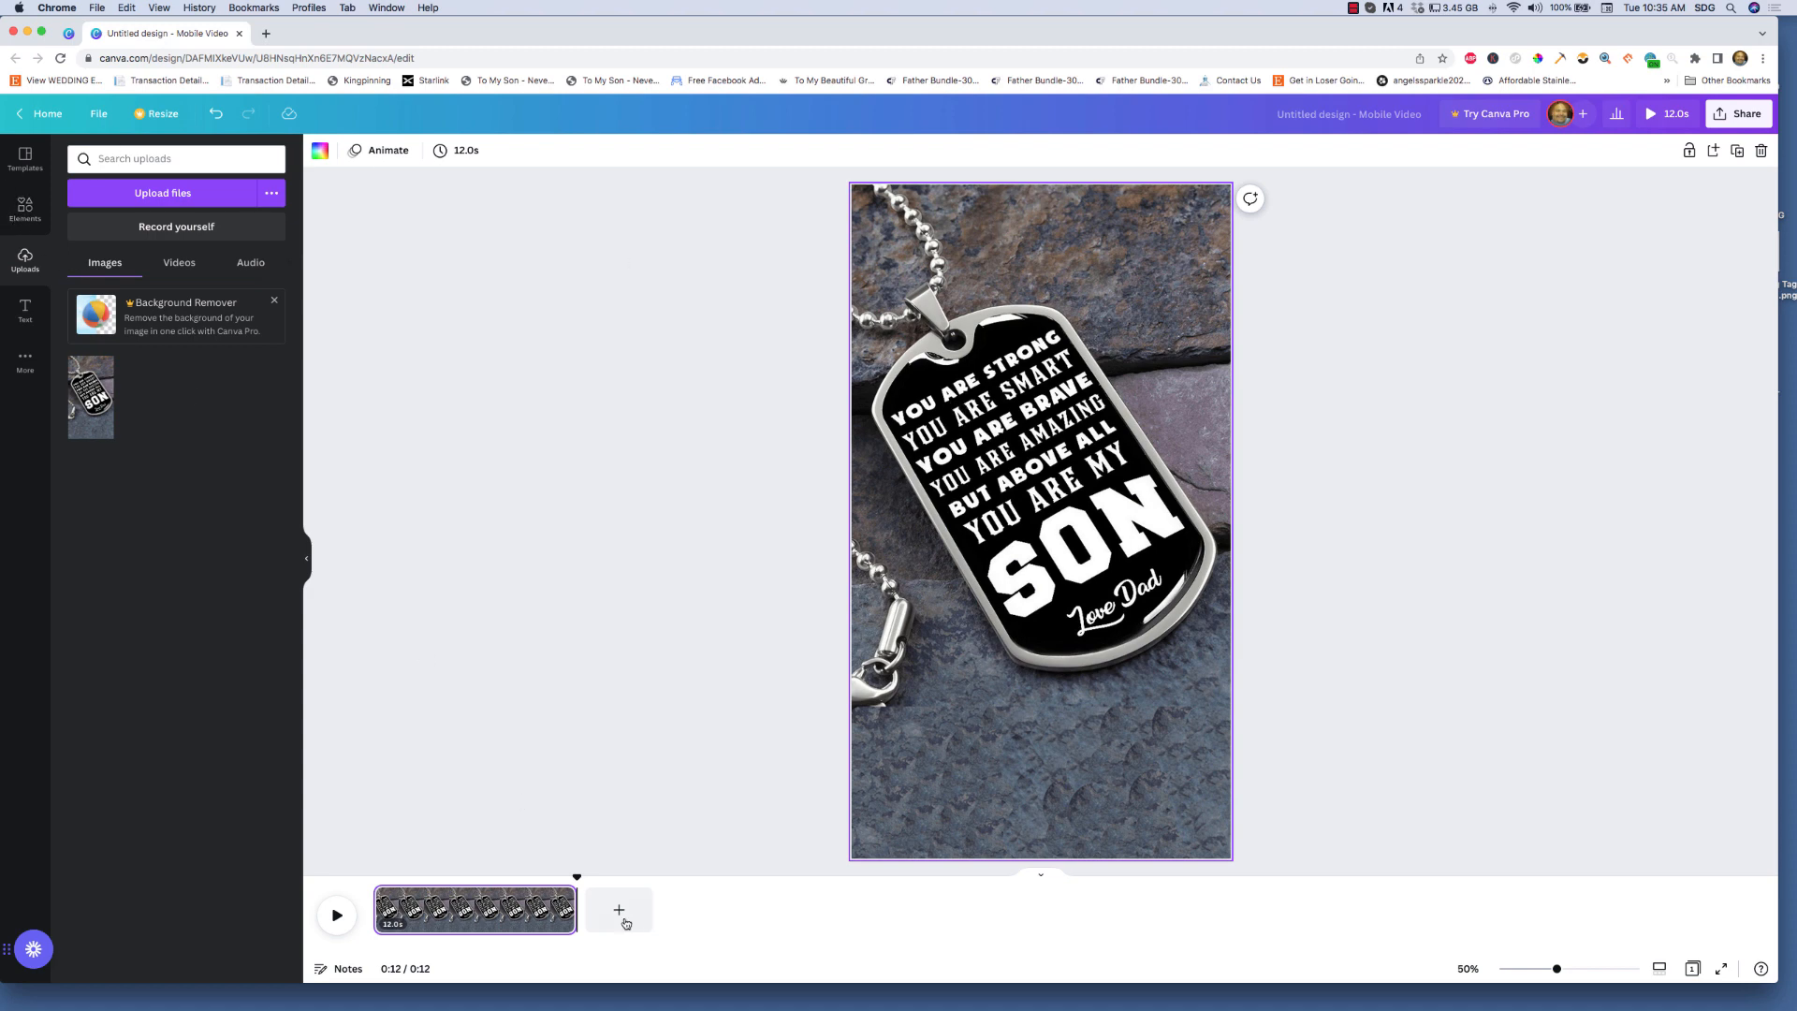
pyautogui.click(29, 308)
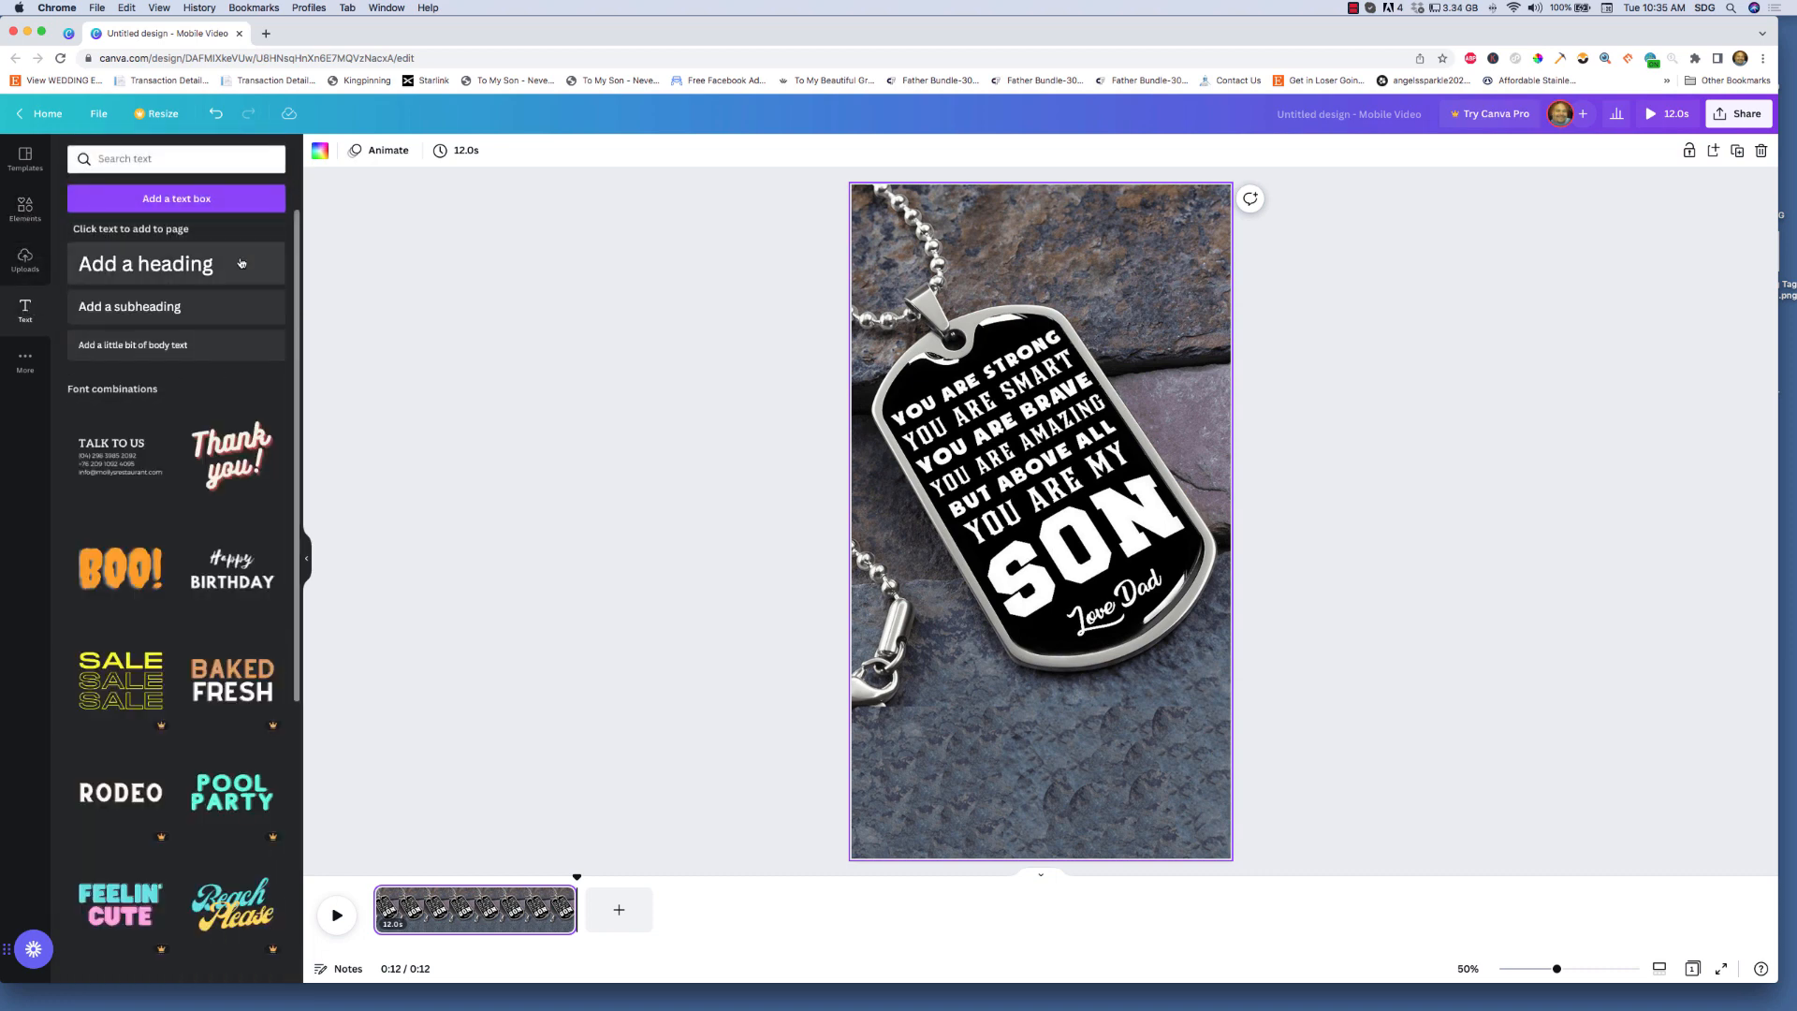
pyautogui.click(163, 266)
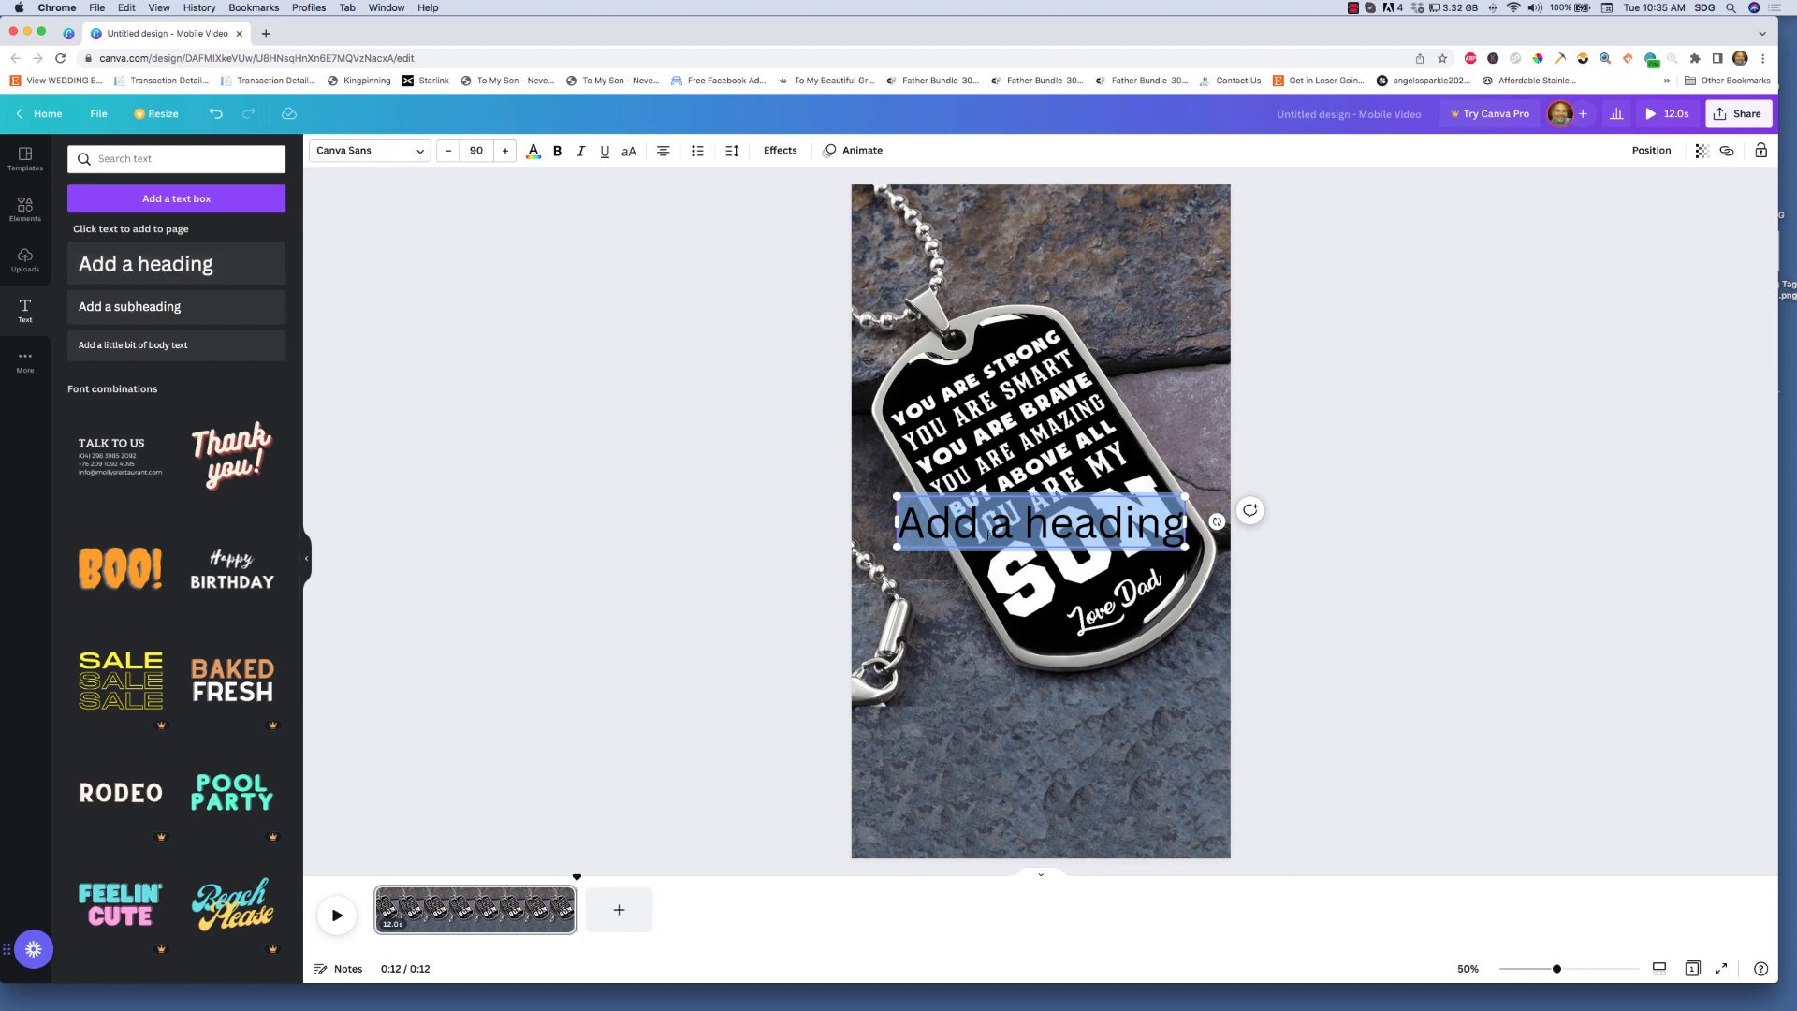
pyautogui.press('BackSpace')
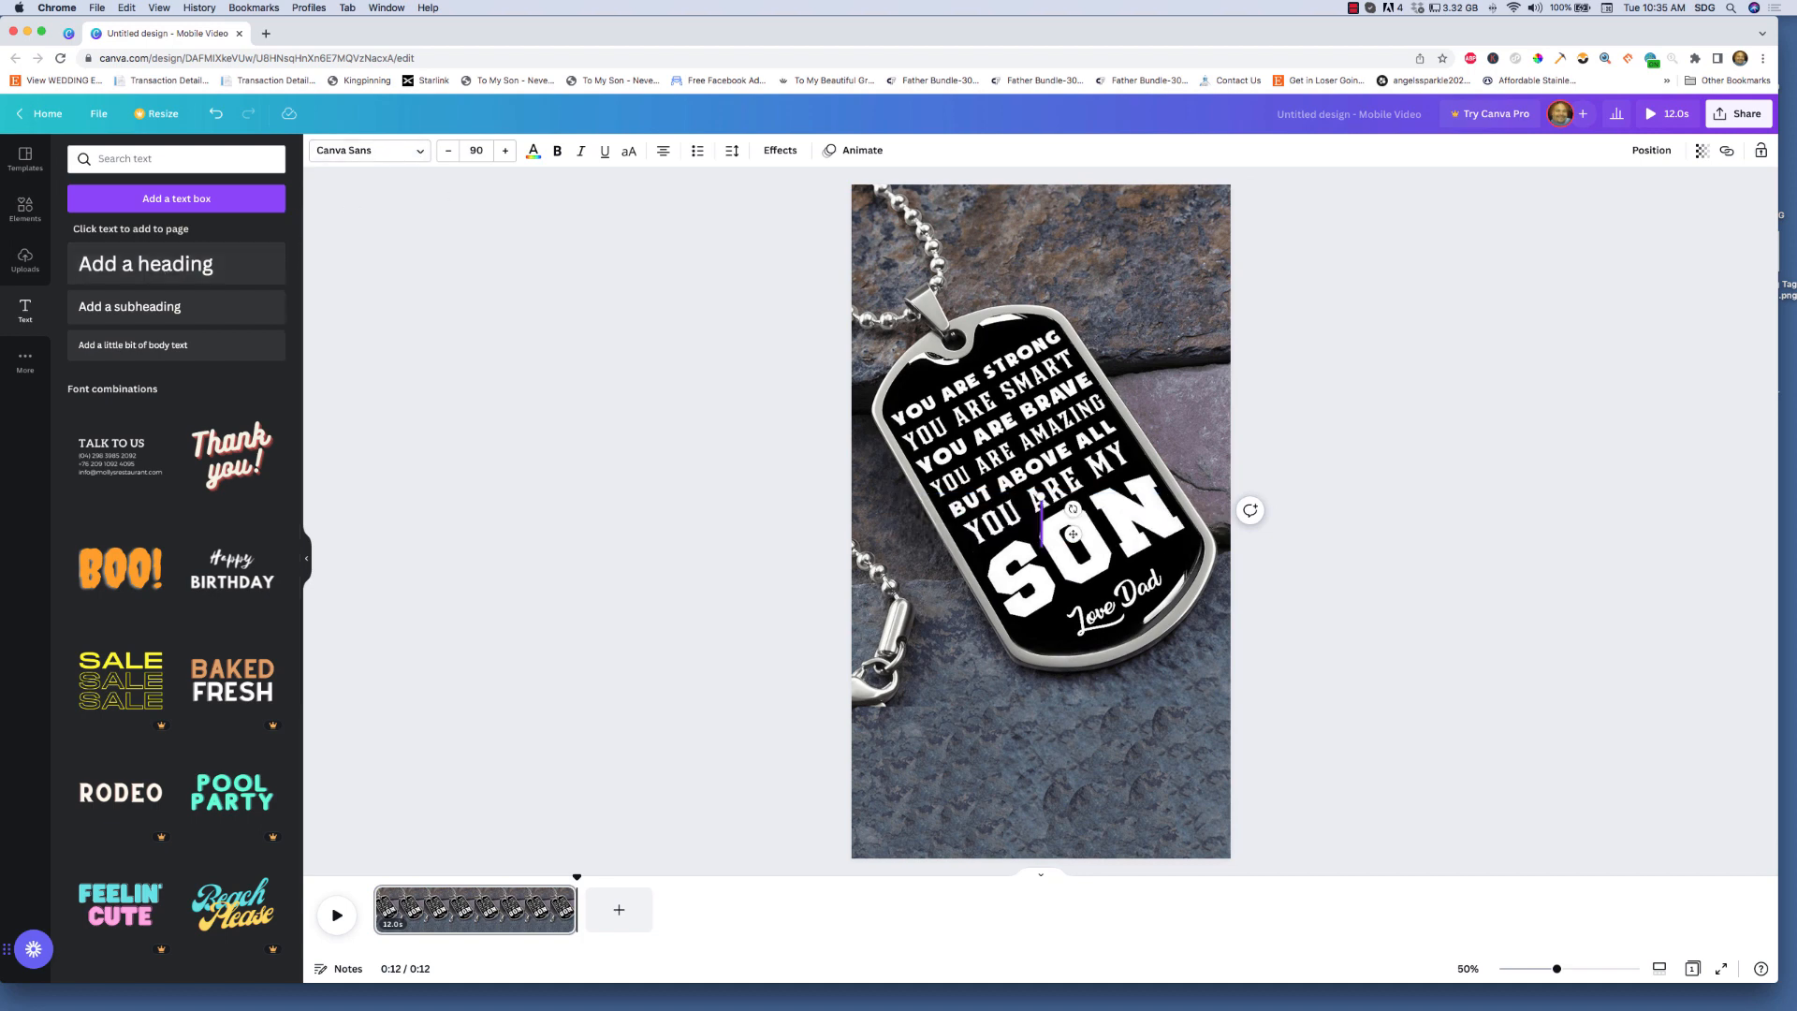
pyautogui.click(617, 910)
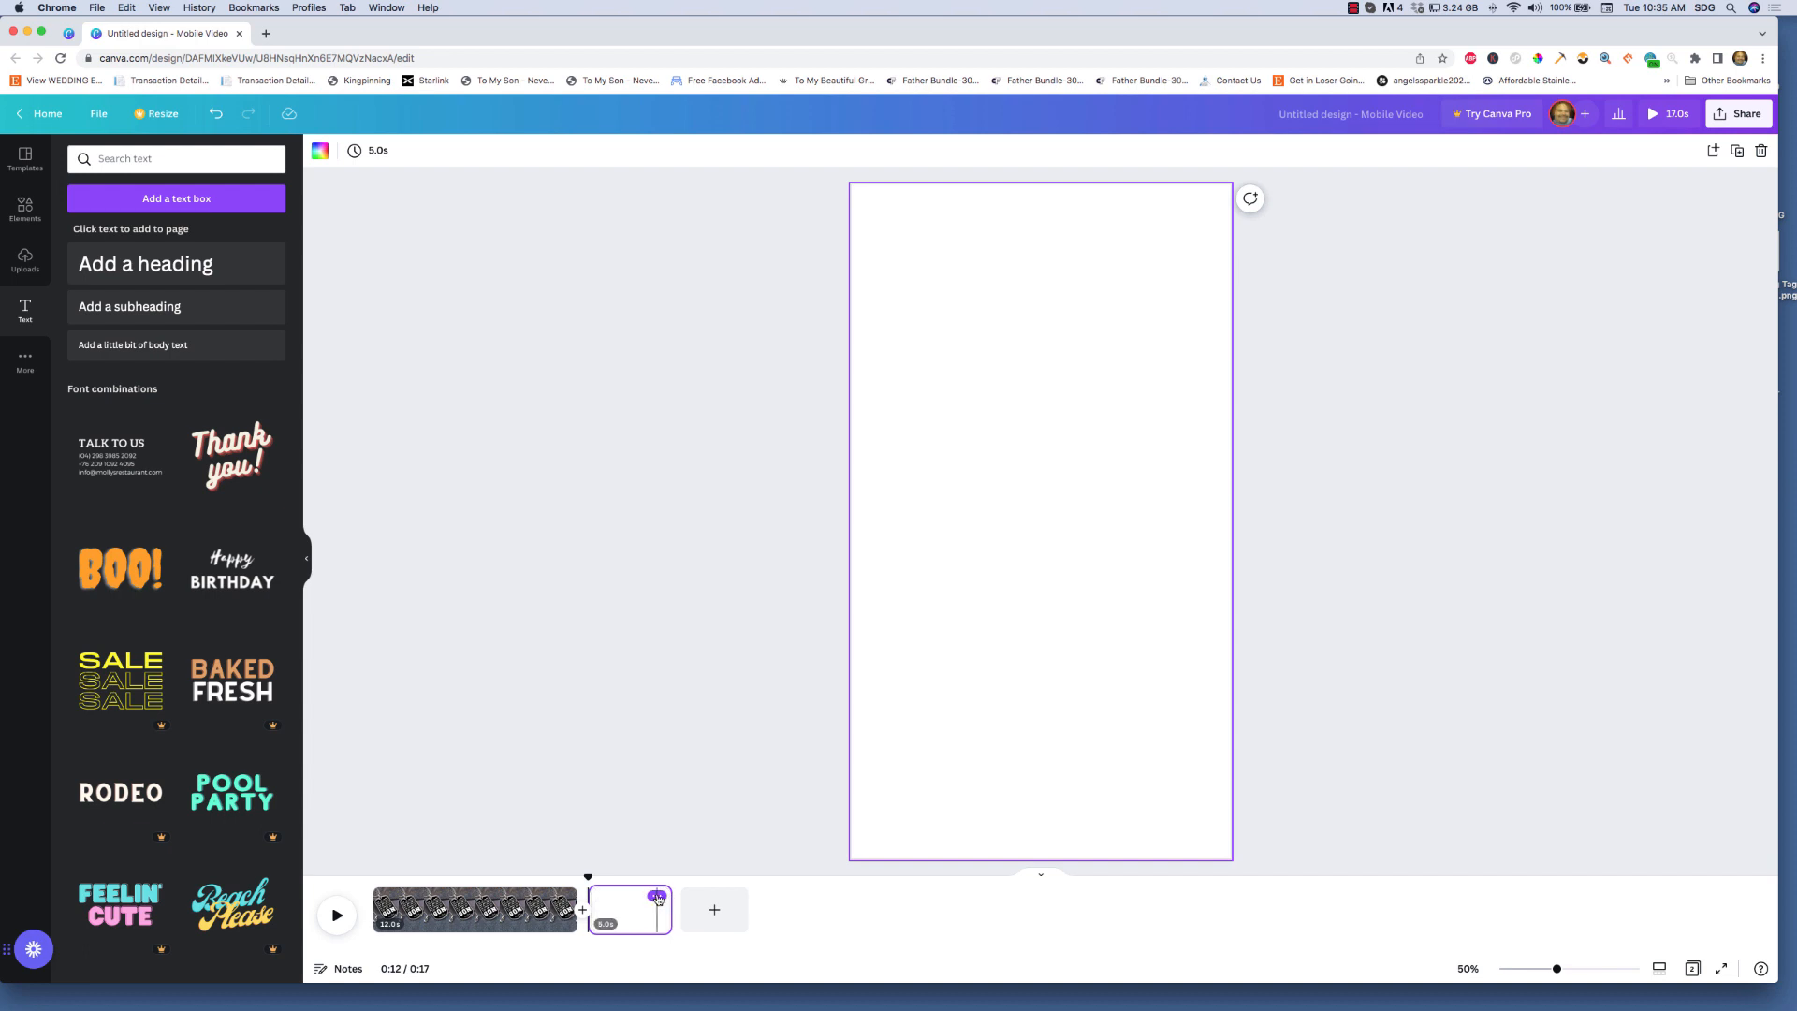
pyautogui.rightClick(660, 903)
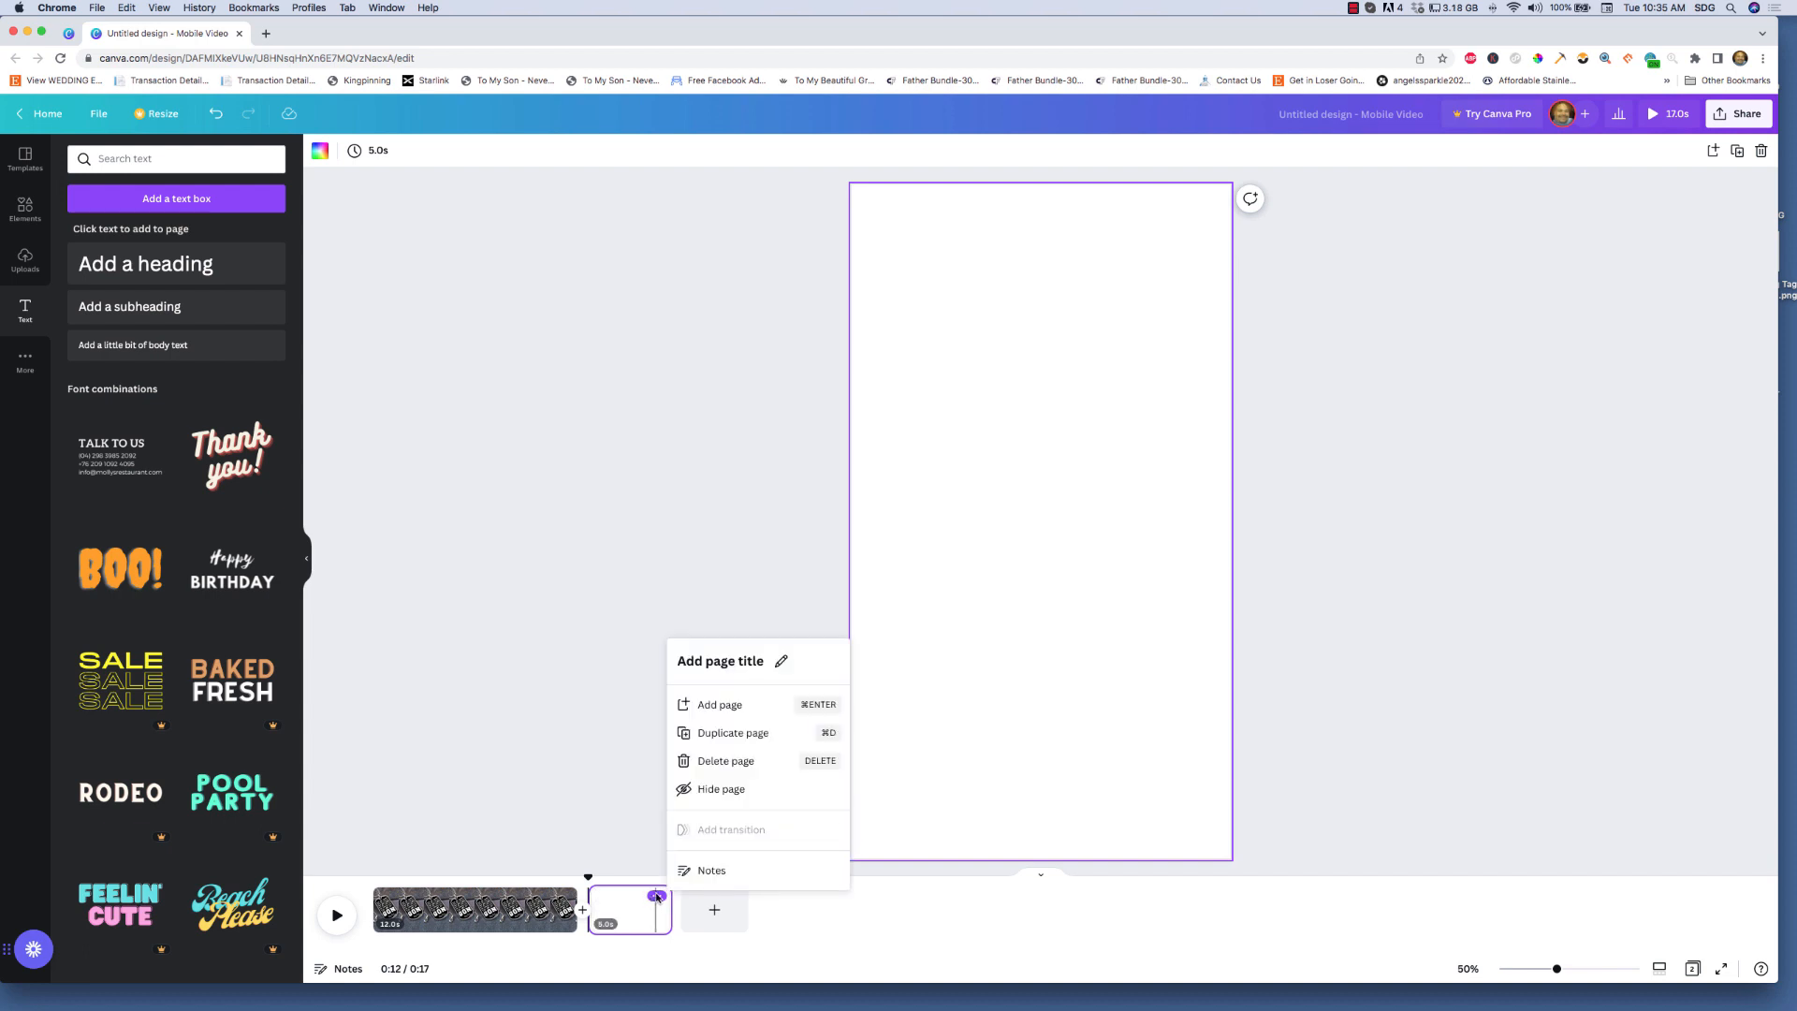
pyautogui.click(714, 763)
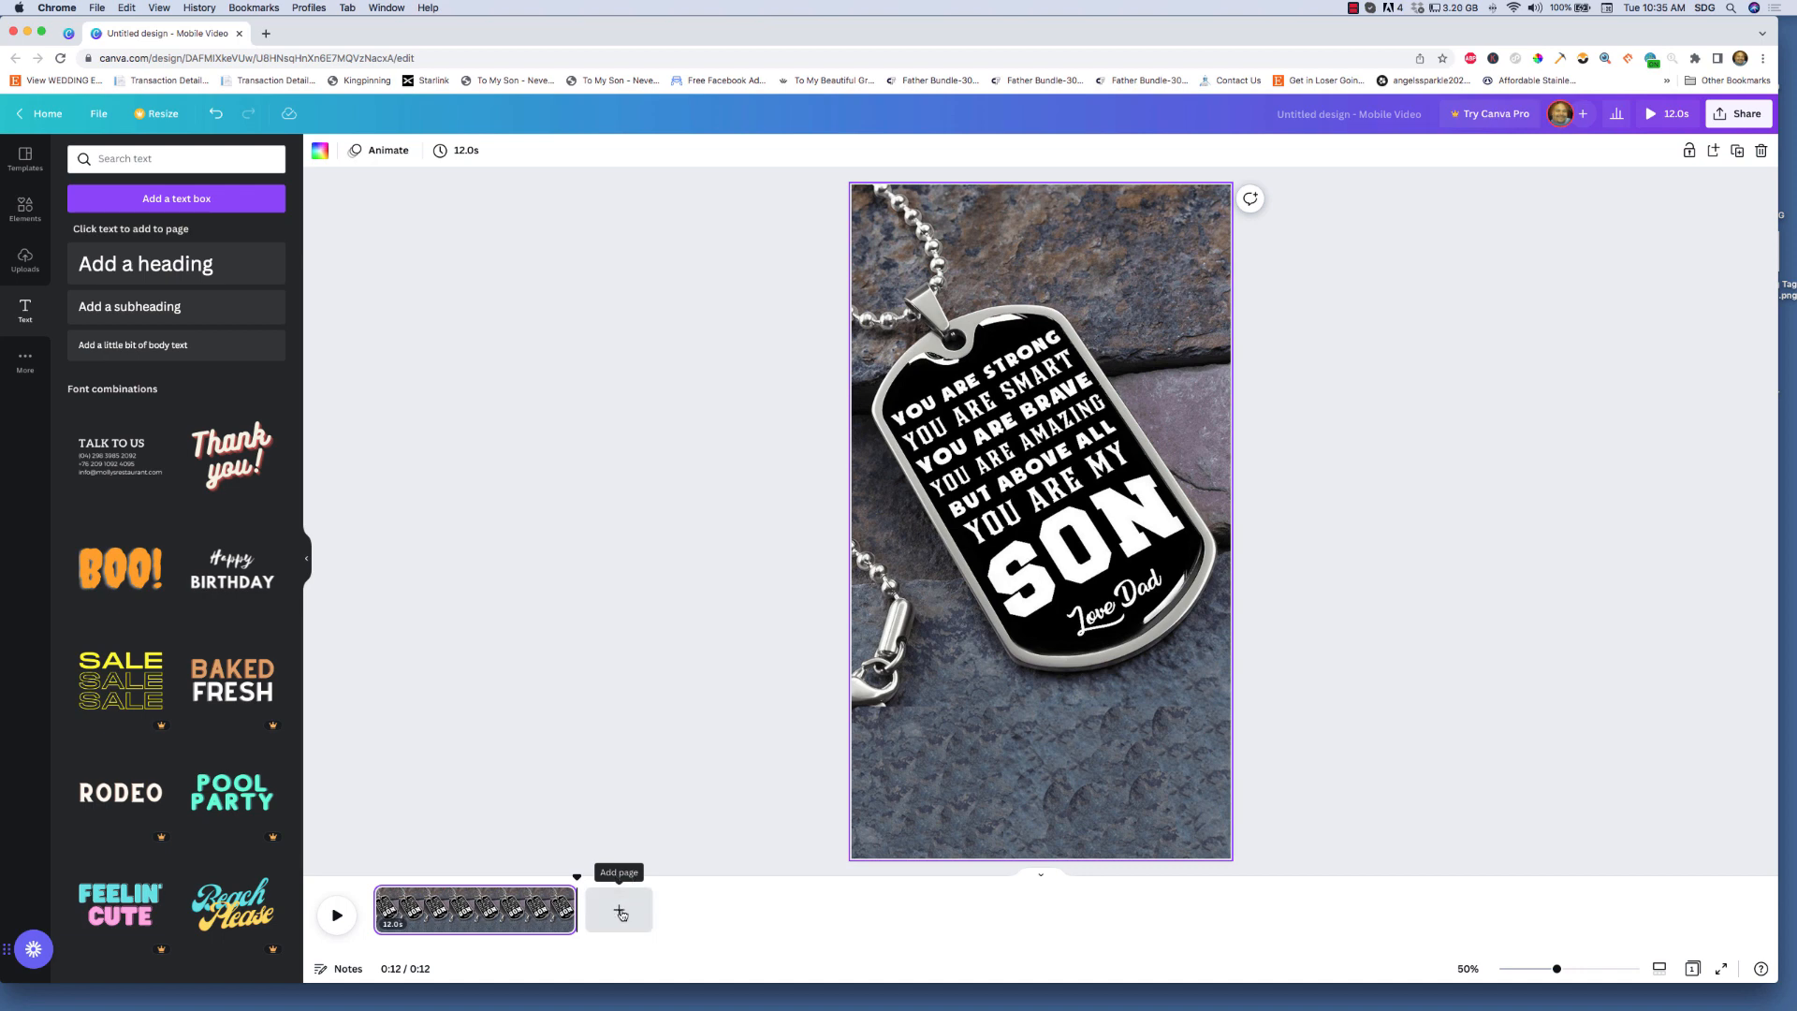
# - Add a second page after the dog tag page and place a bold Canva Sans heading on it
pyautogui.click(620, 912)
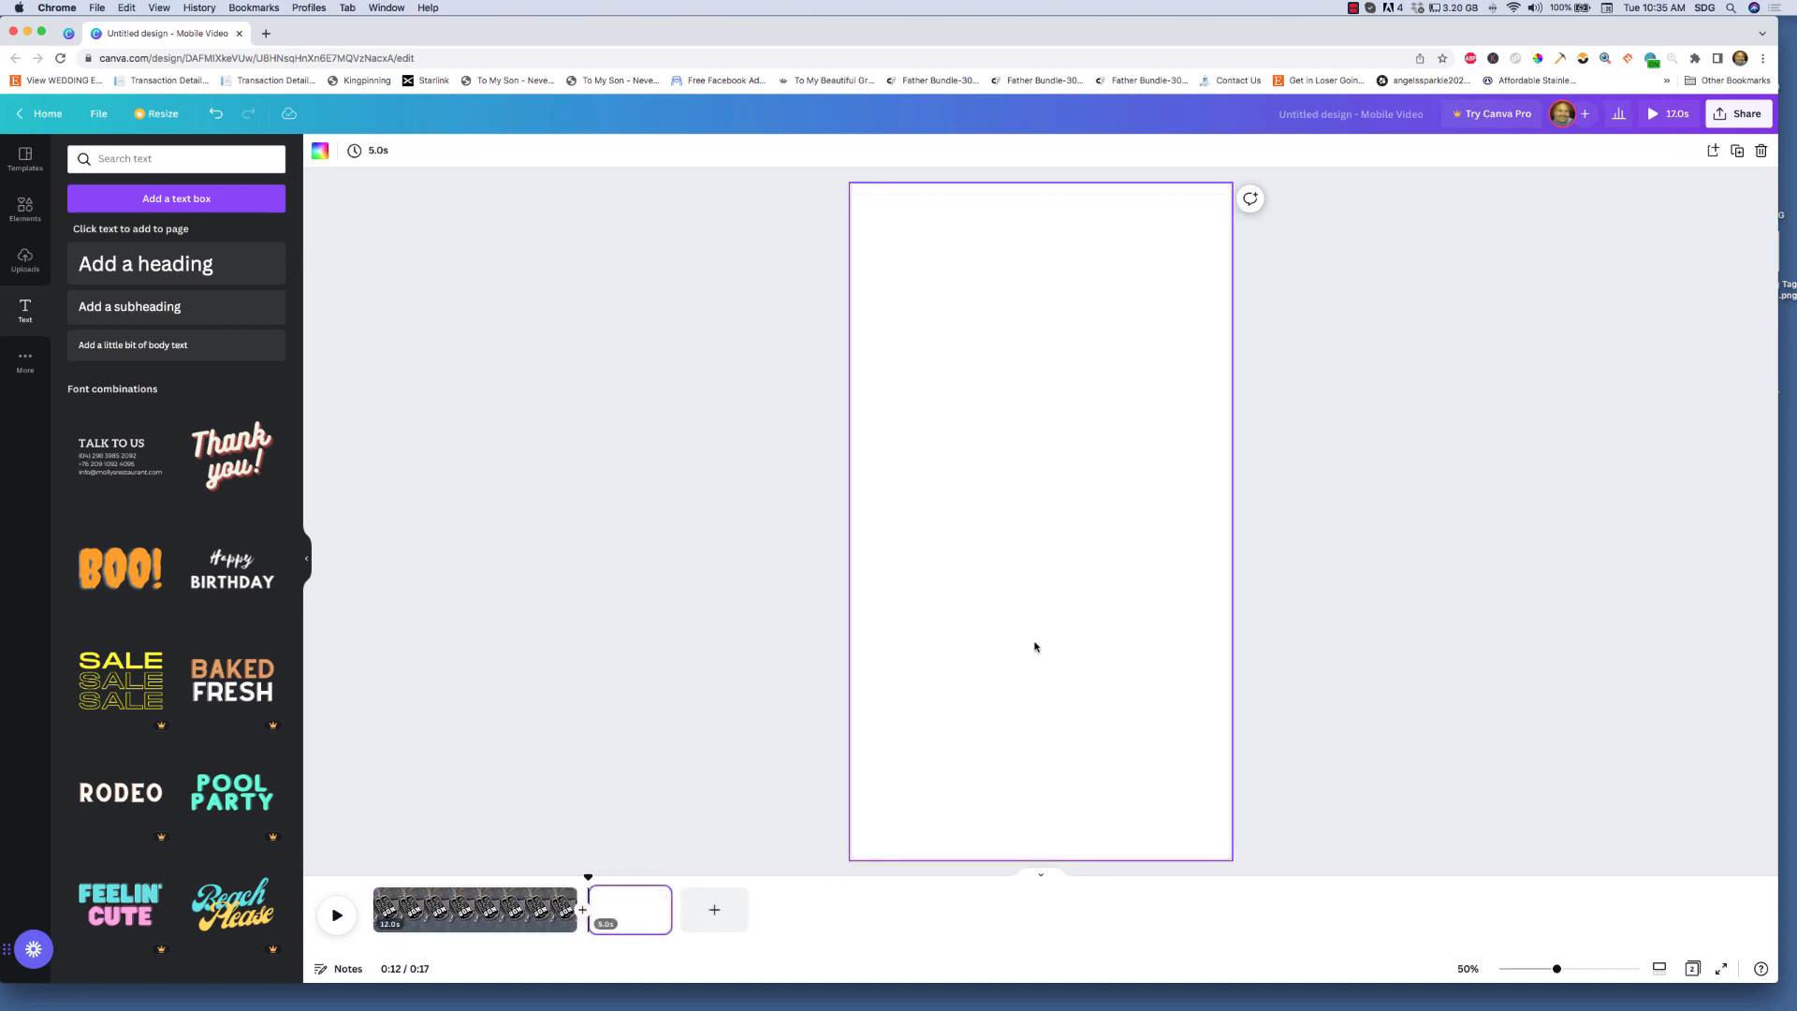
pyautogui.click(142, 267)
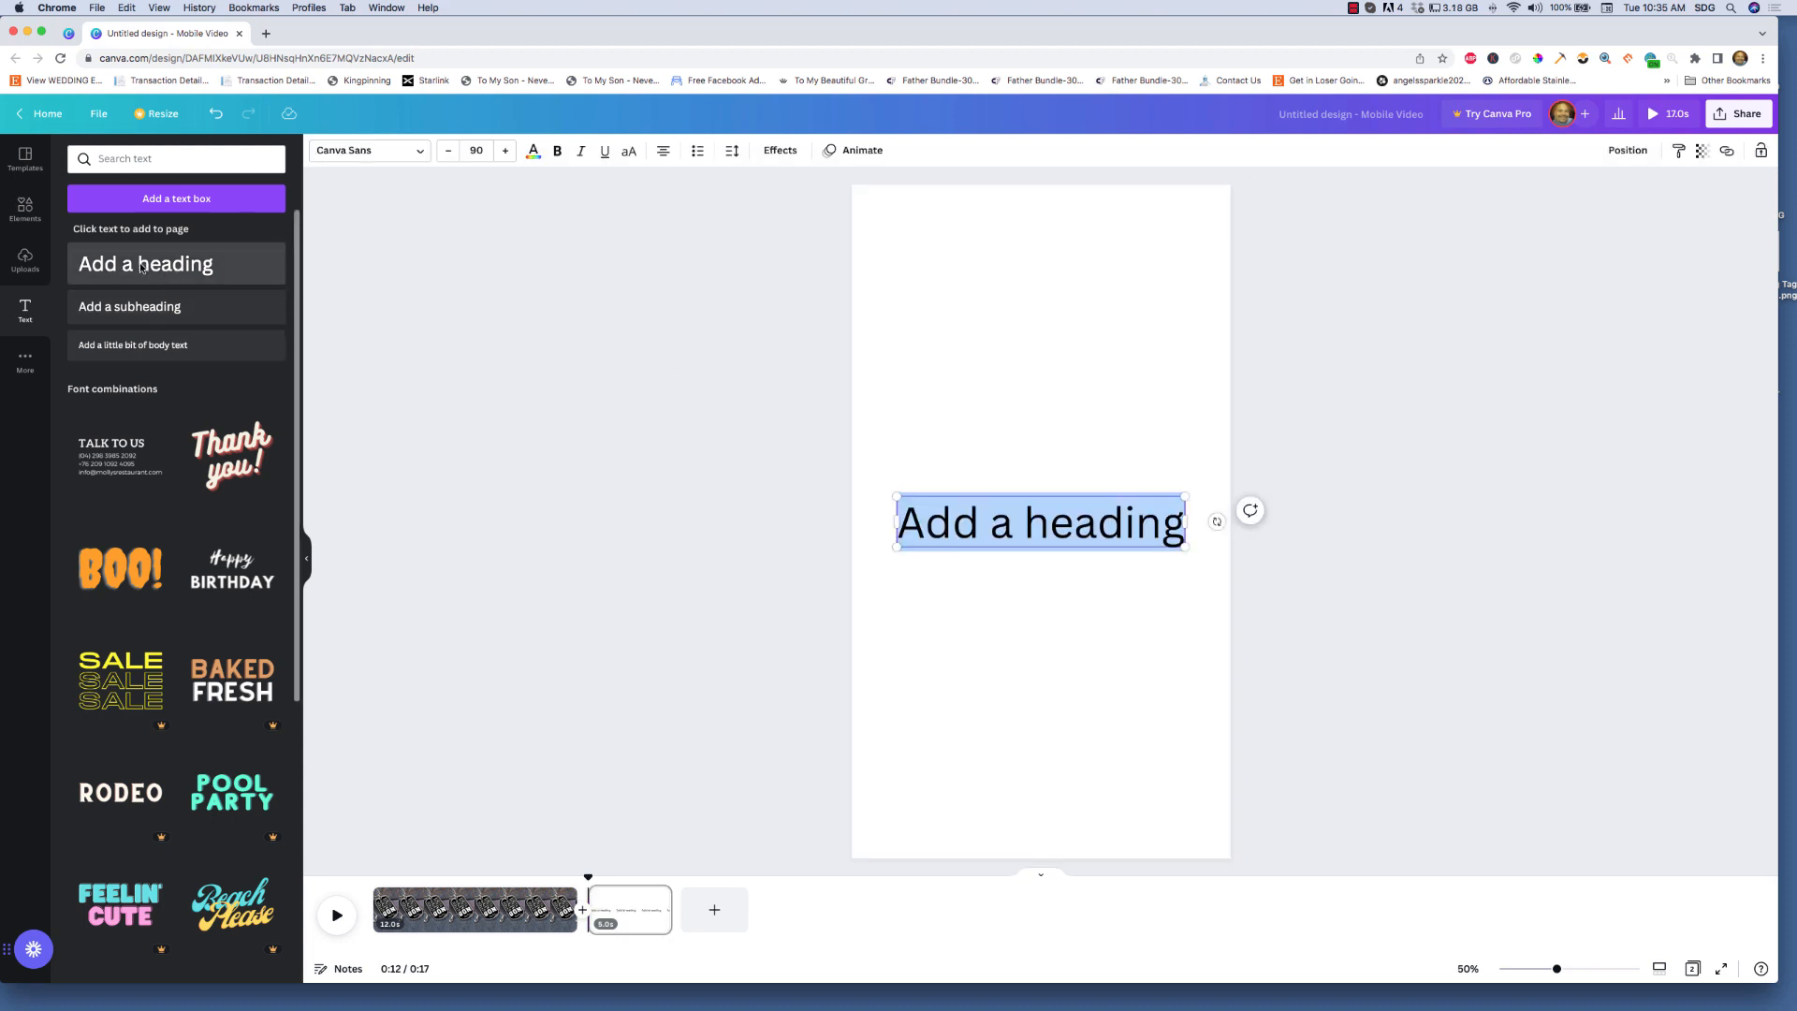
pyautogui.click(385, 152)
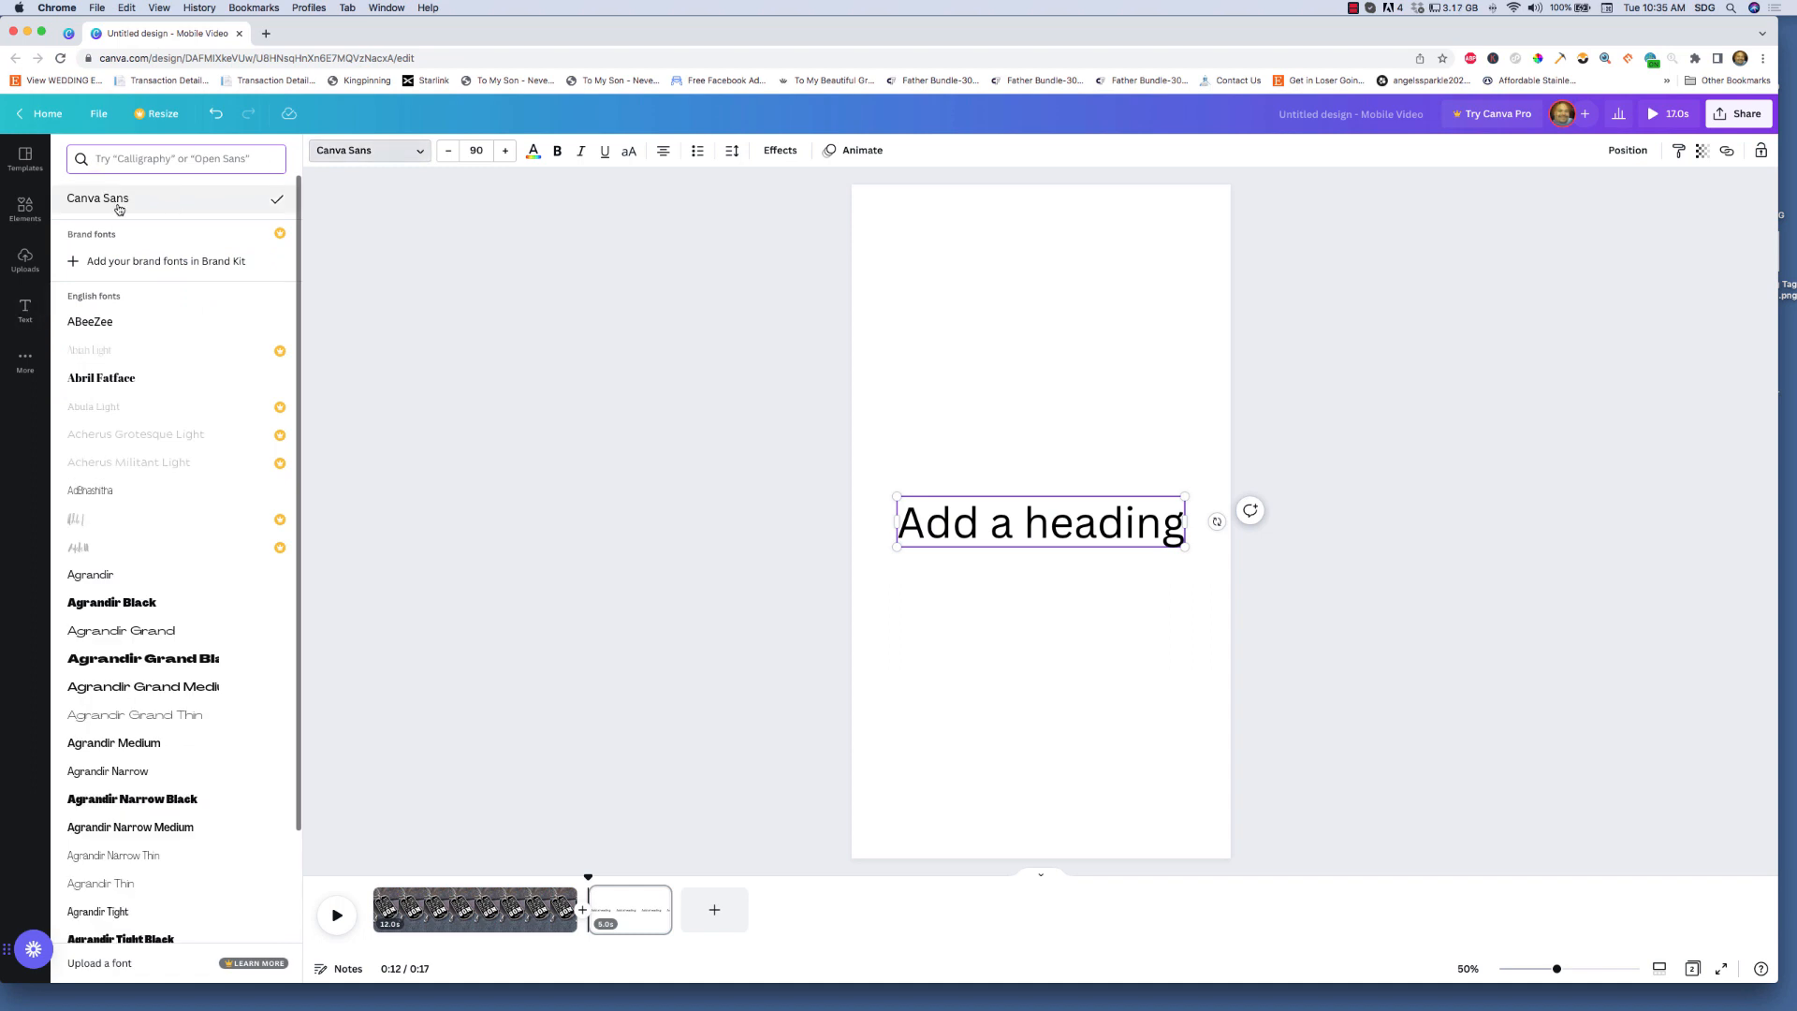
pyautogui.click(557, 153)
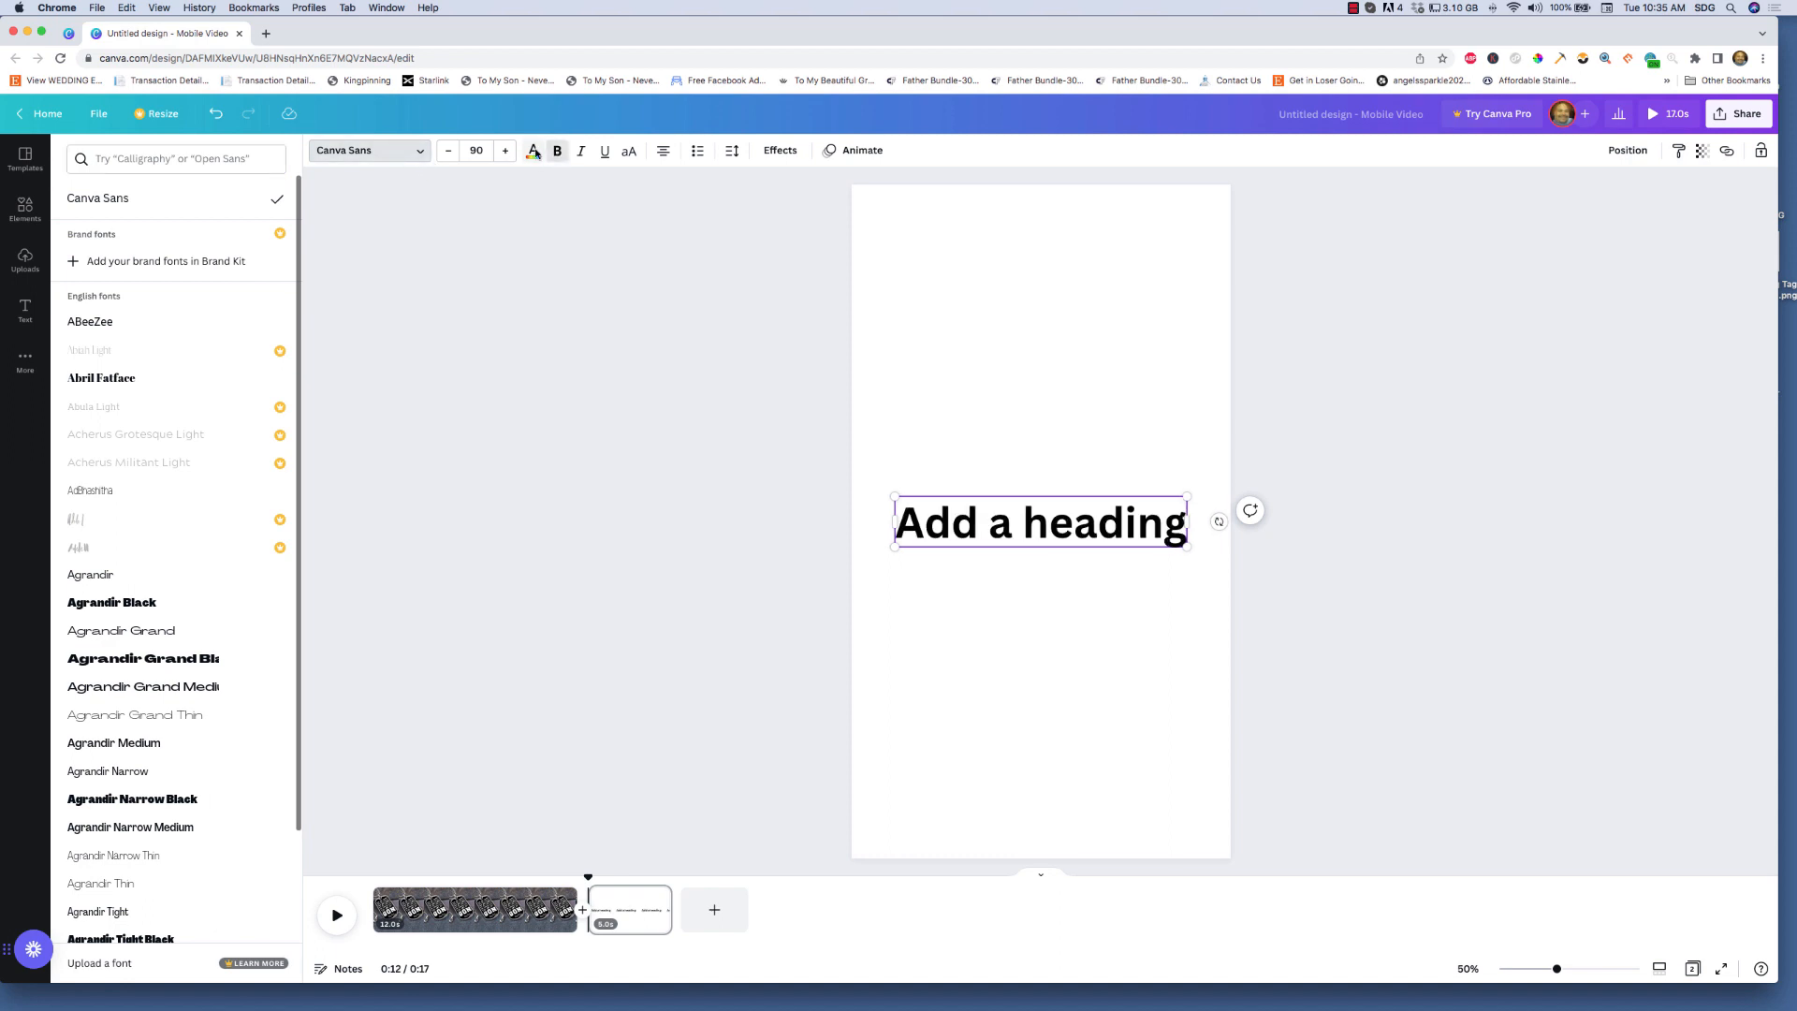
pyautogui.click(965, 285)
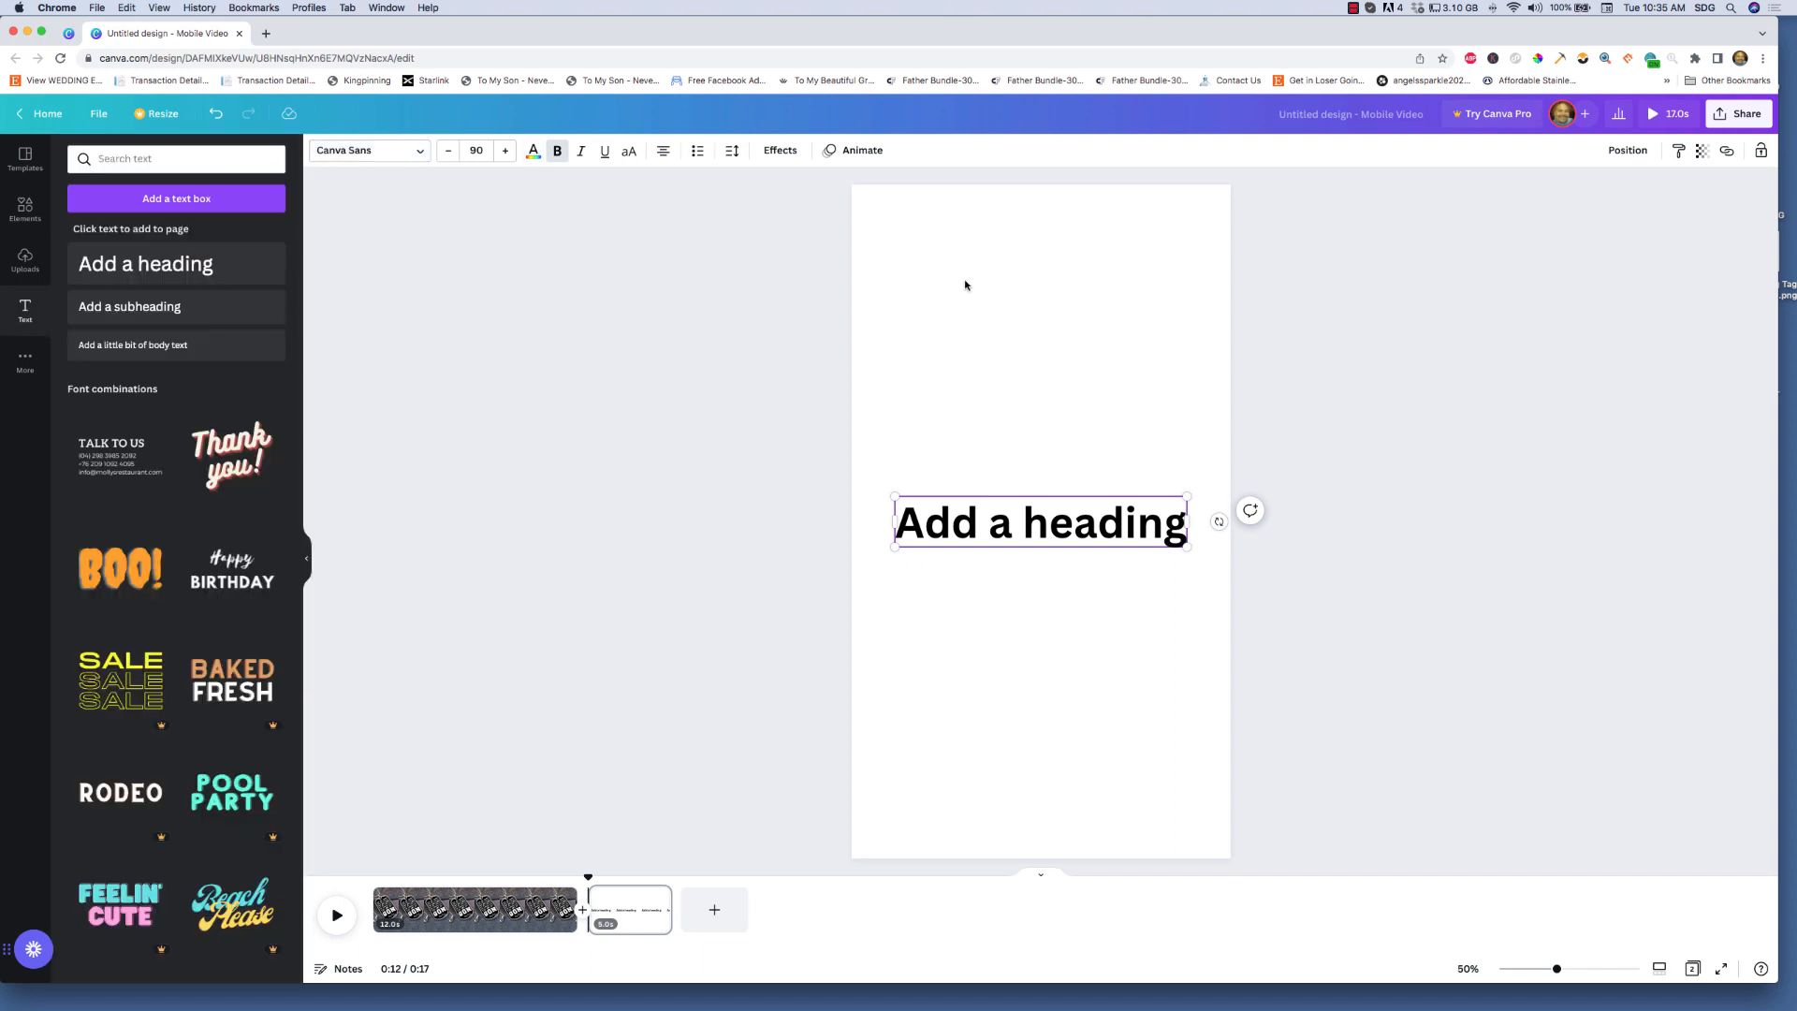
# - Change the heading's text color to white and the second page's background to black
pyautogui.doubleClick(971, 526)
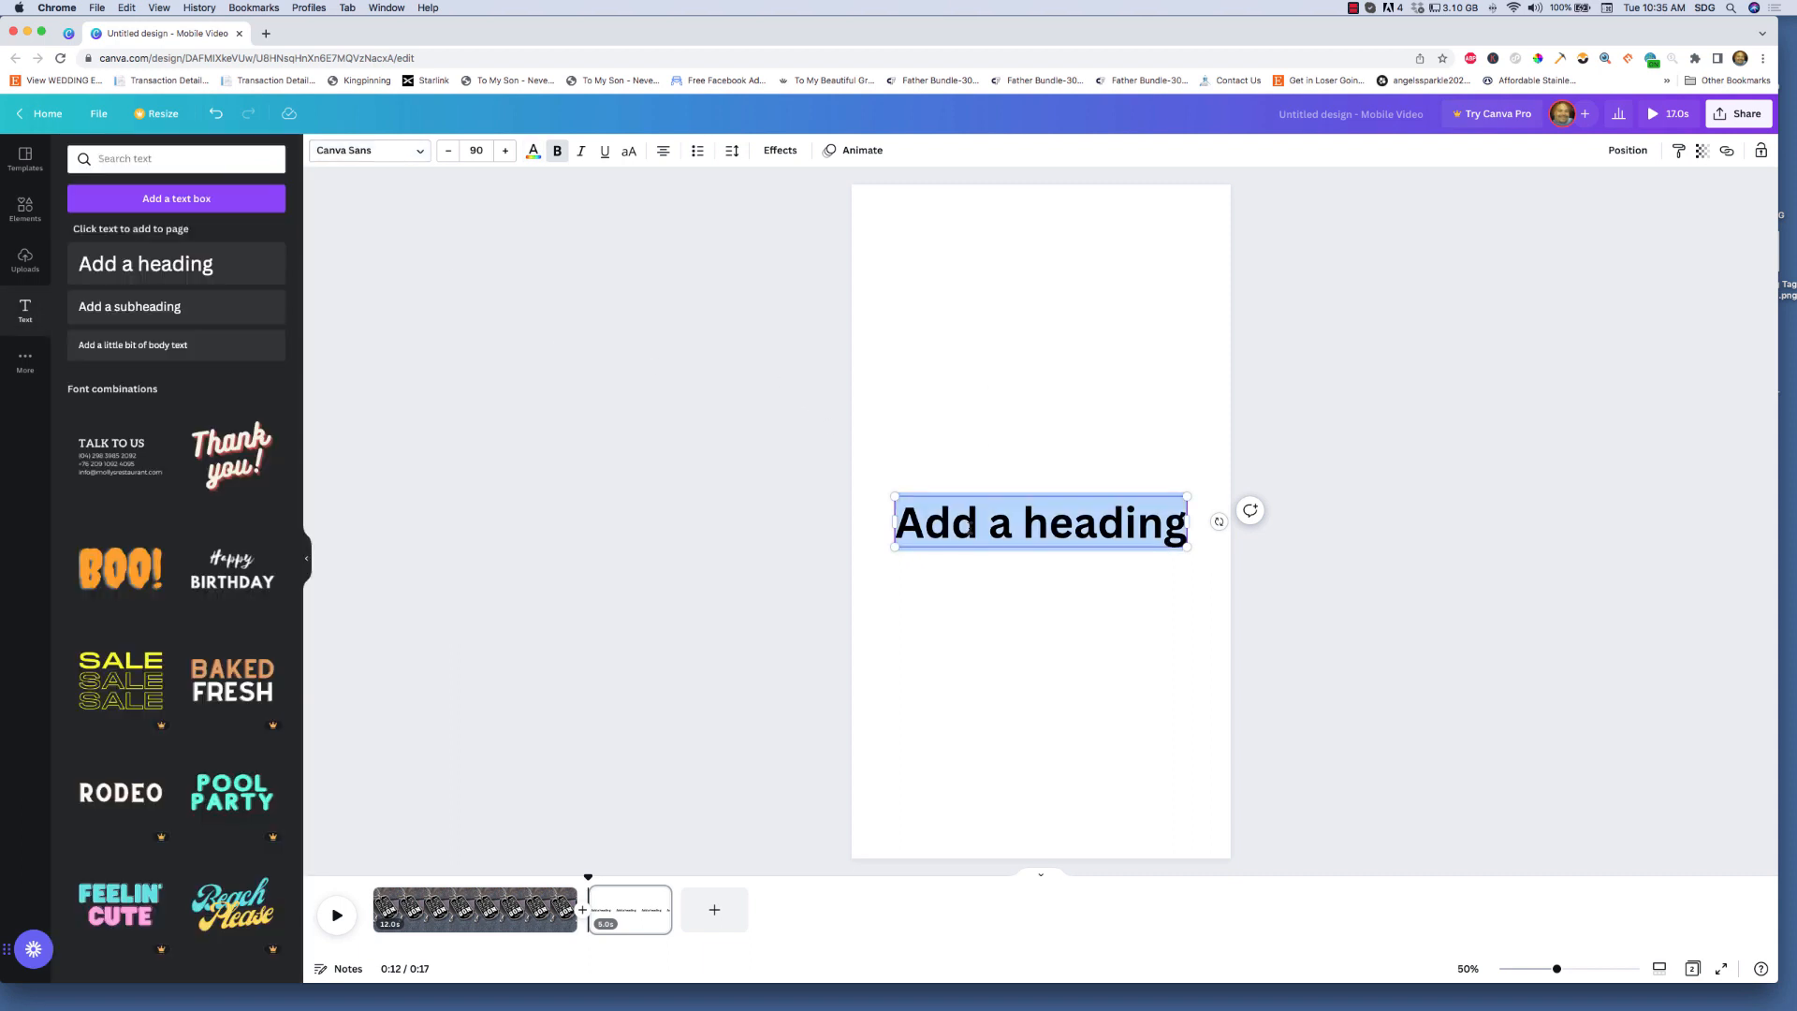
pyautogui.click(533, 152)
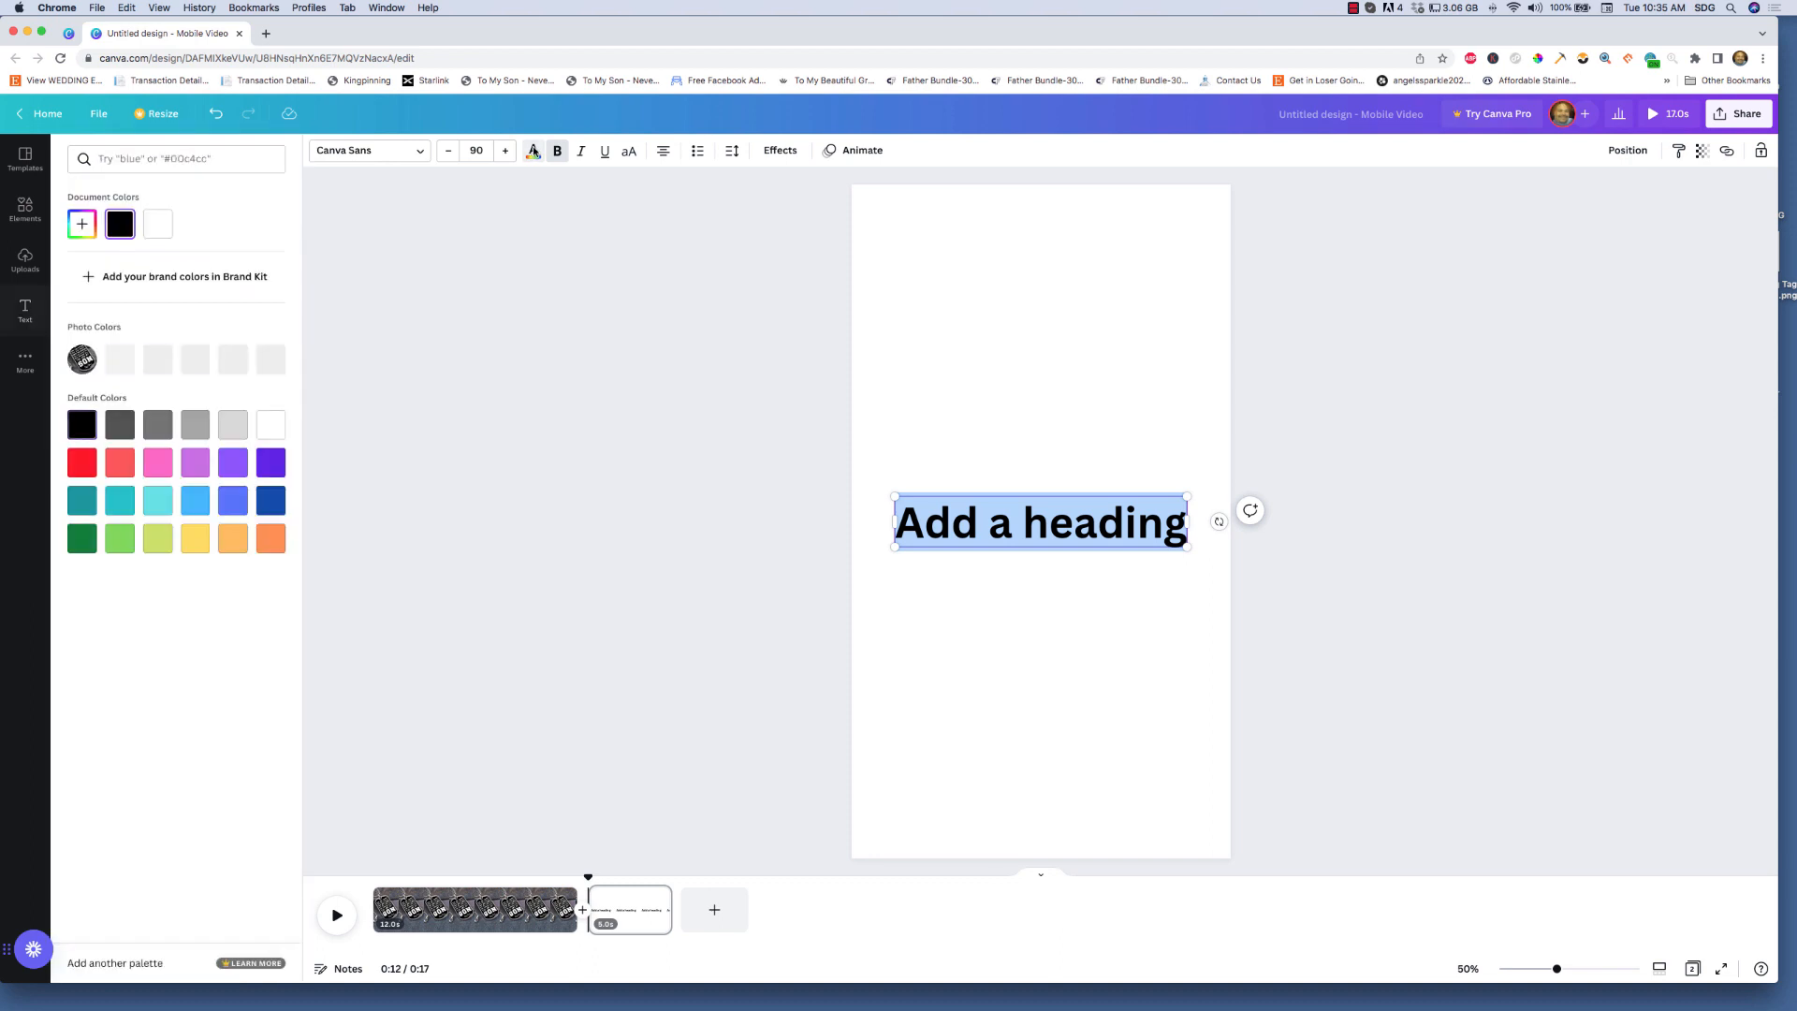
pyautogui.click(157, 223)
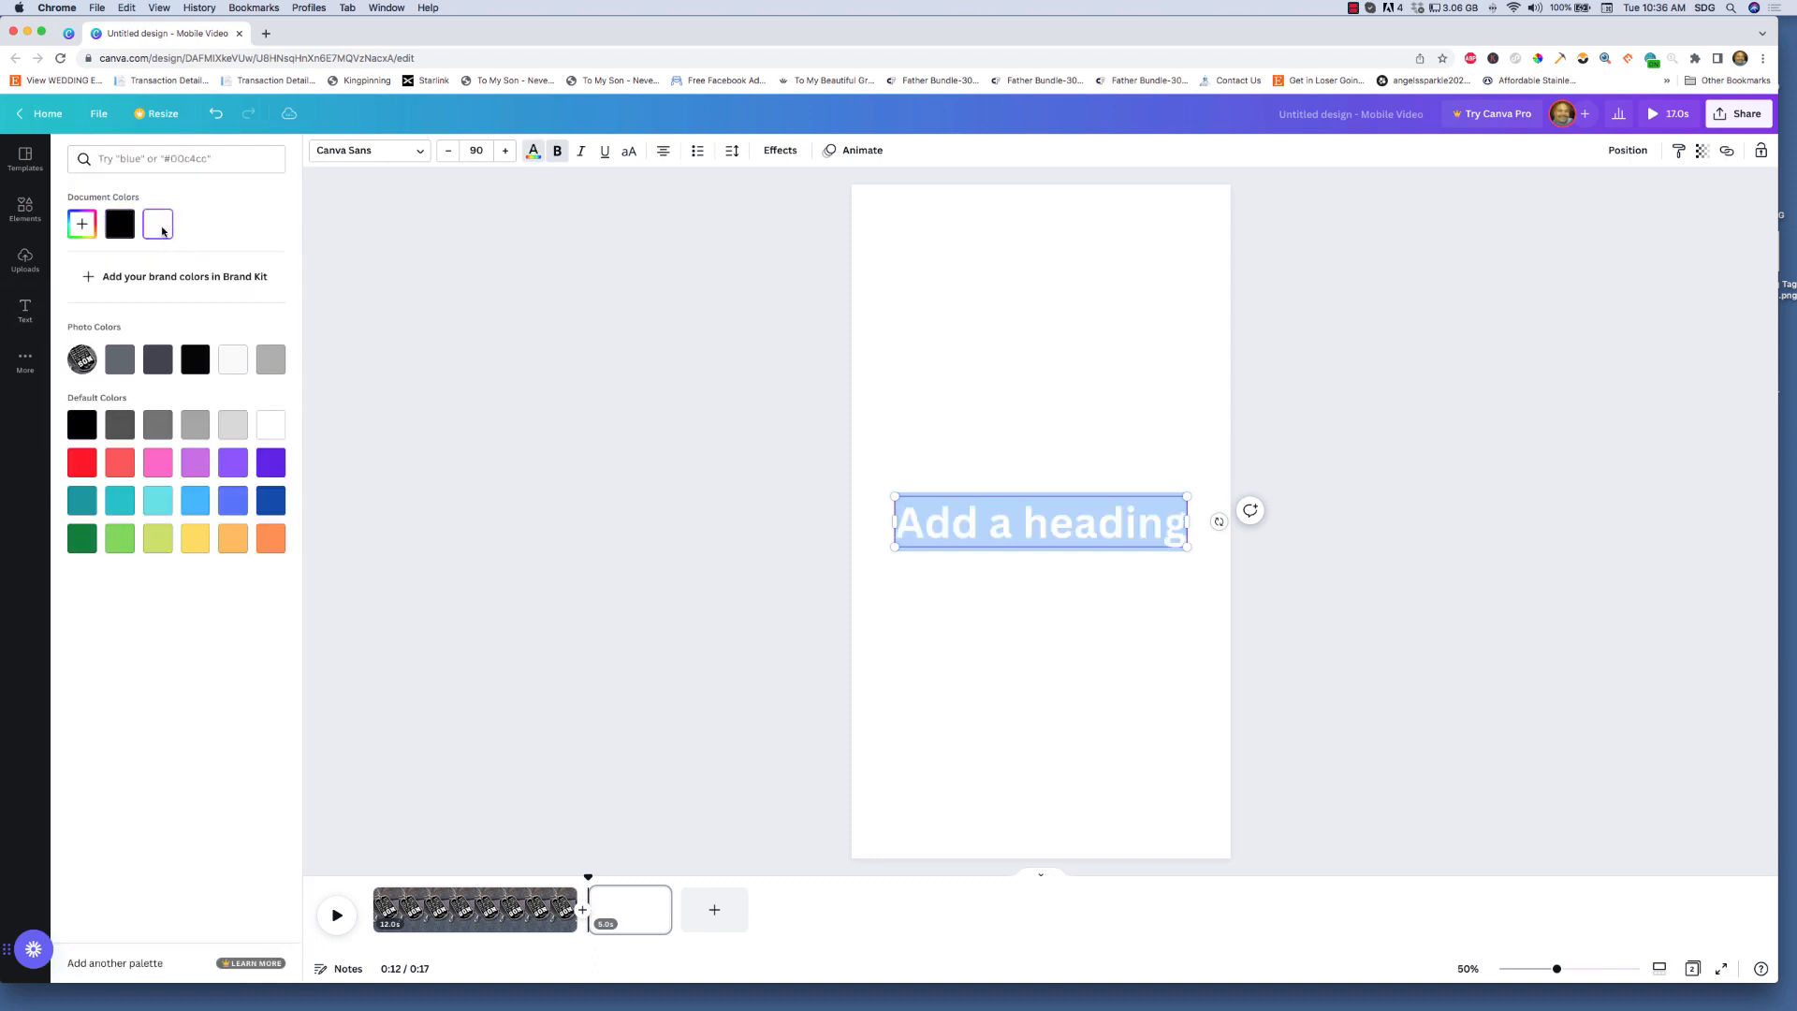
pyautogui.press('Escape')
pyautogui.click(866, 258)
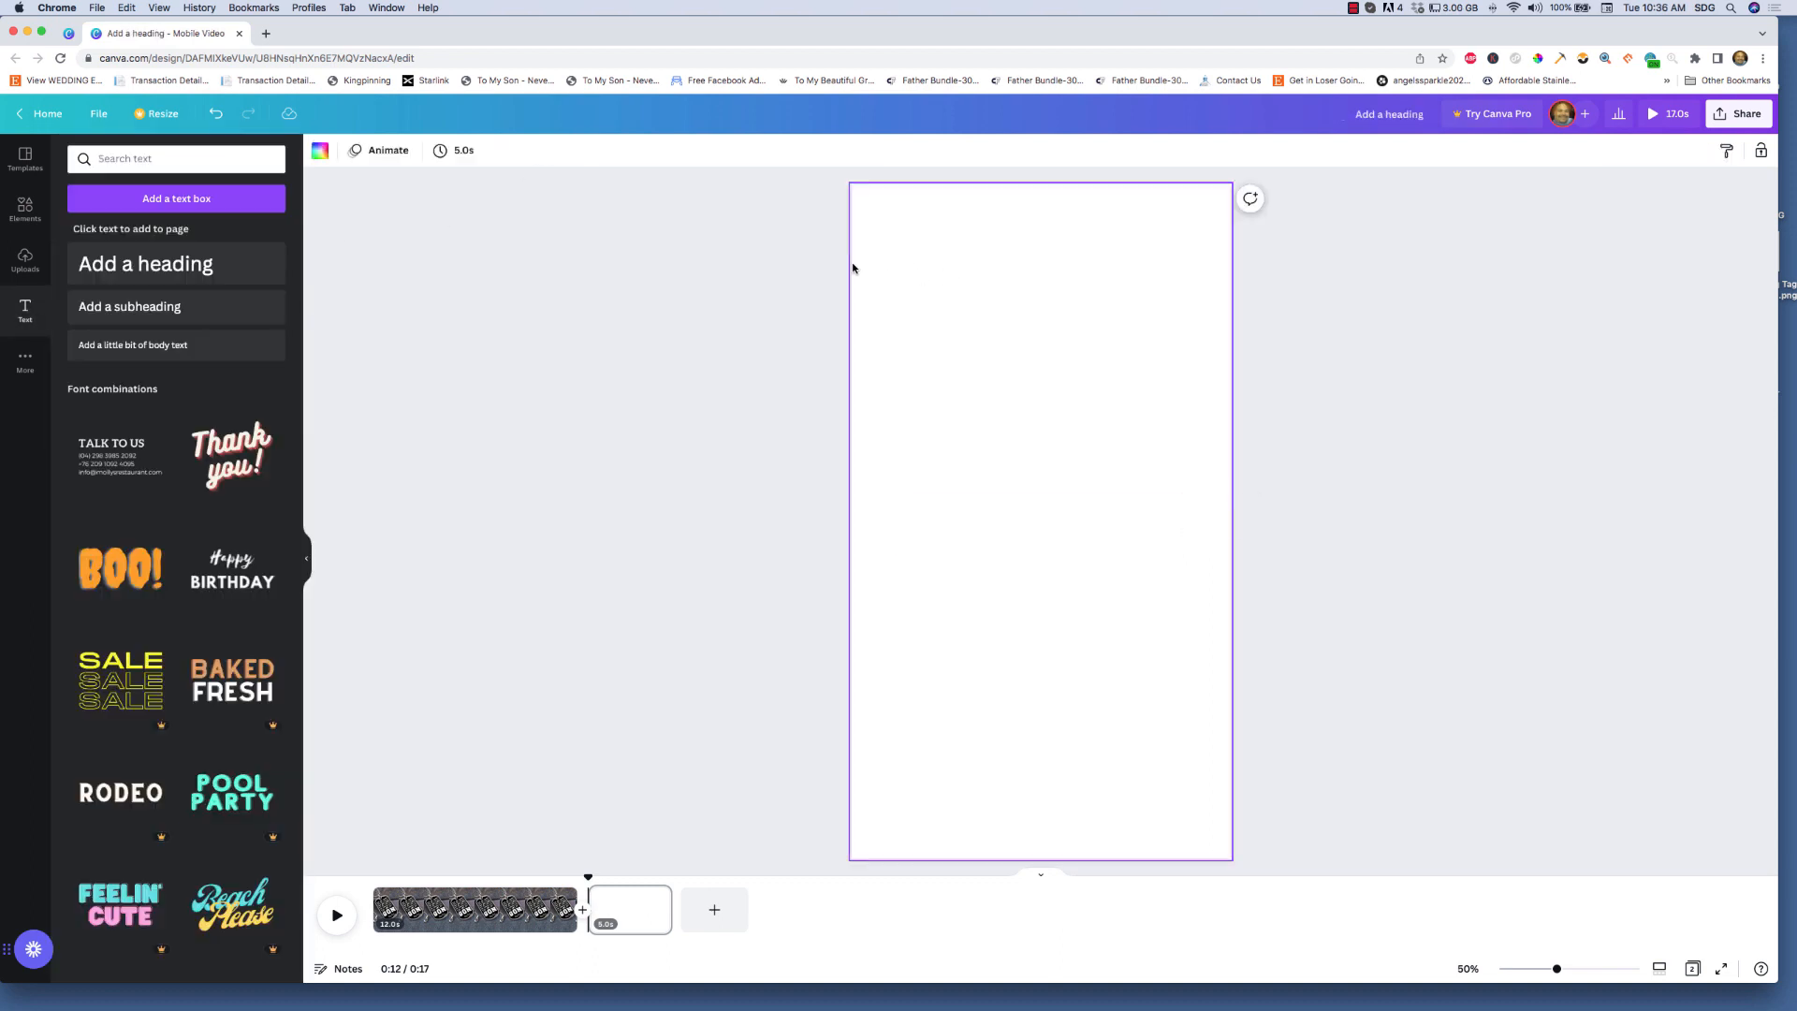
pyautogui.click(320, 150)
pyautogui.click(81, 432)
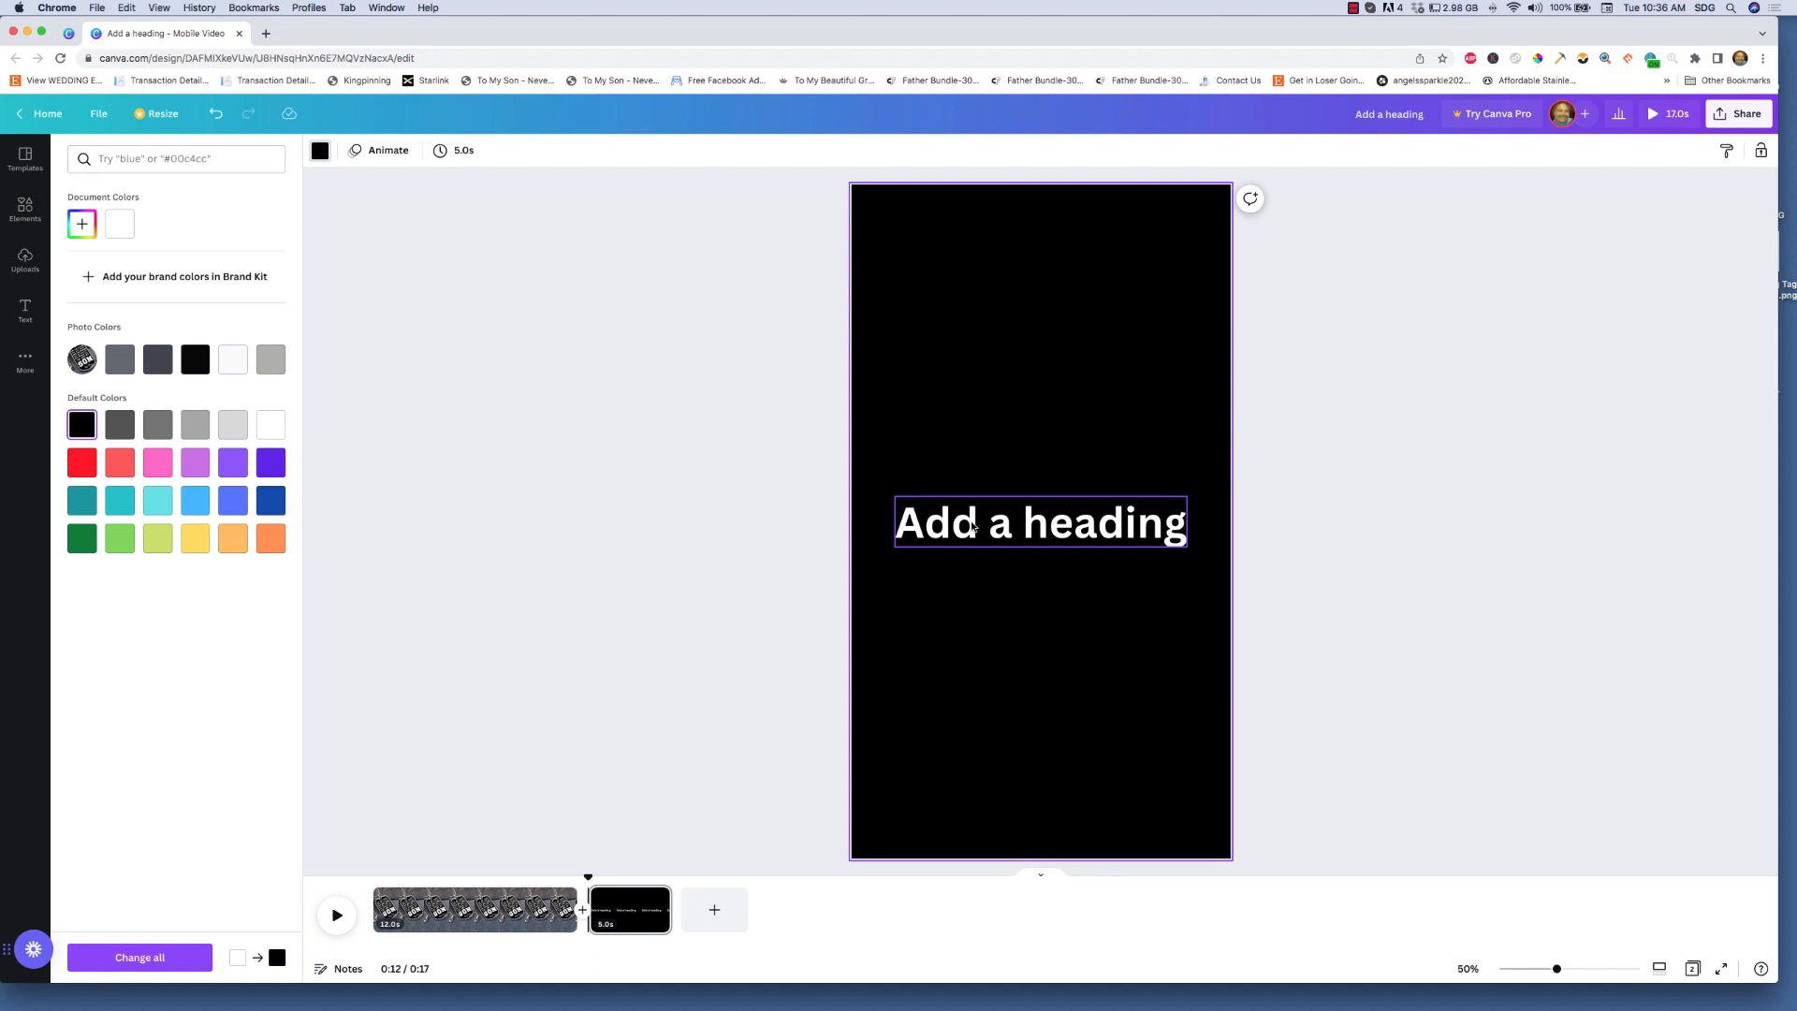
# - Replace the heading's placeholder text with "TAP" on the first line and "Shop Now" on the second, followed by a new line
pyautogui.doubleClick(971, 522)
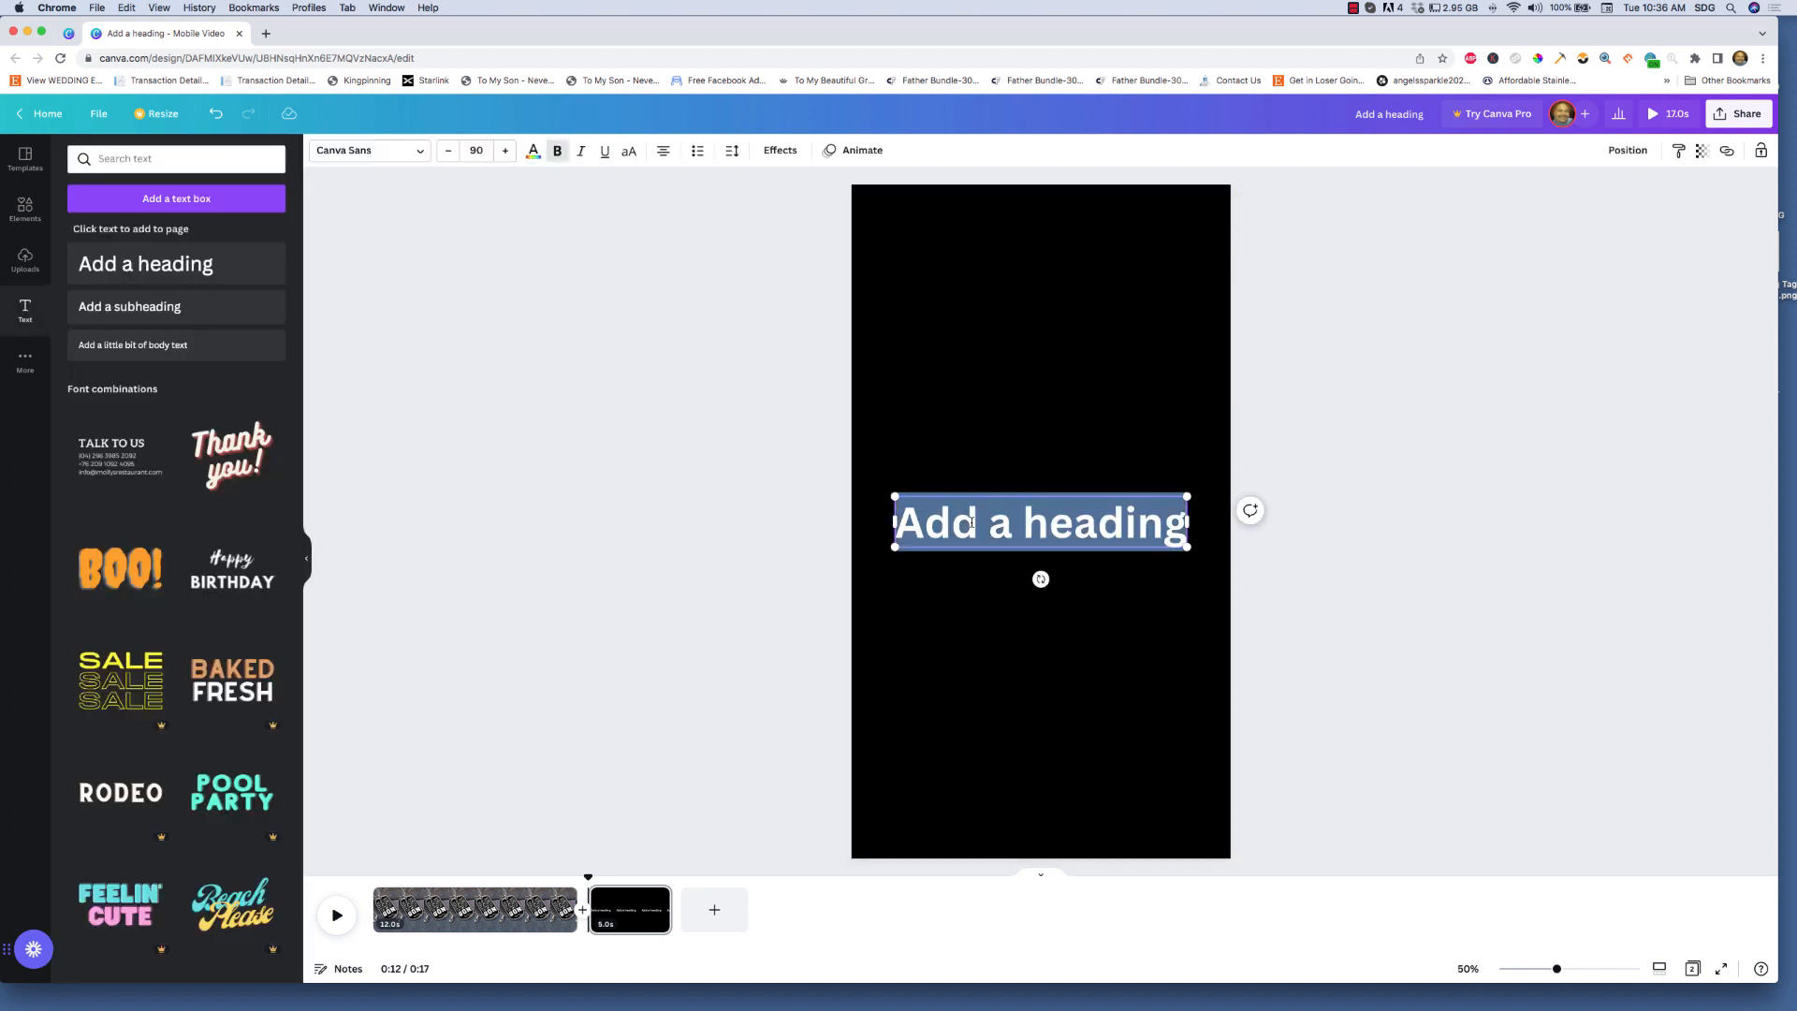
pyautogui.write('TP')
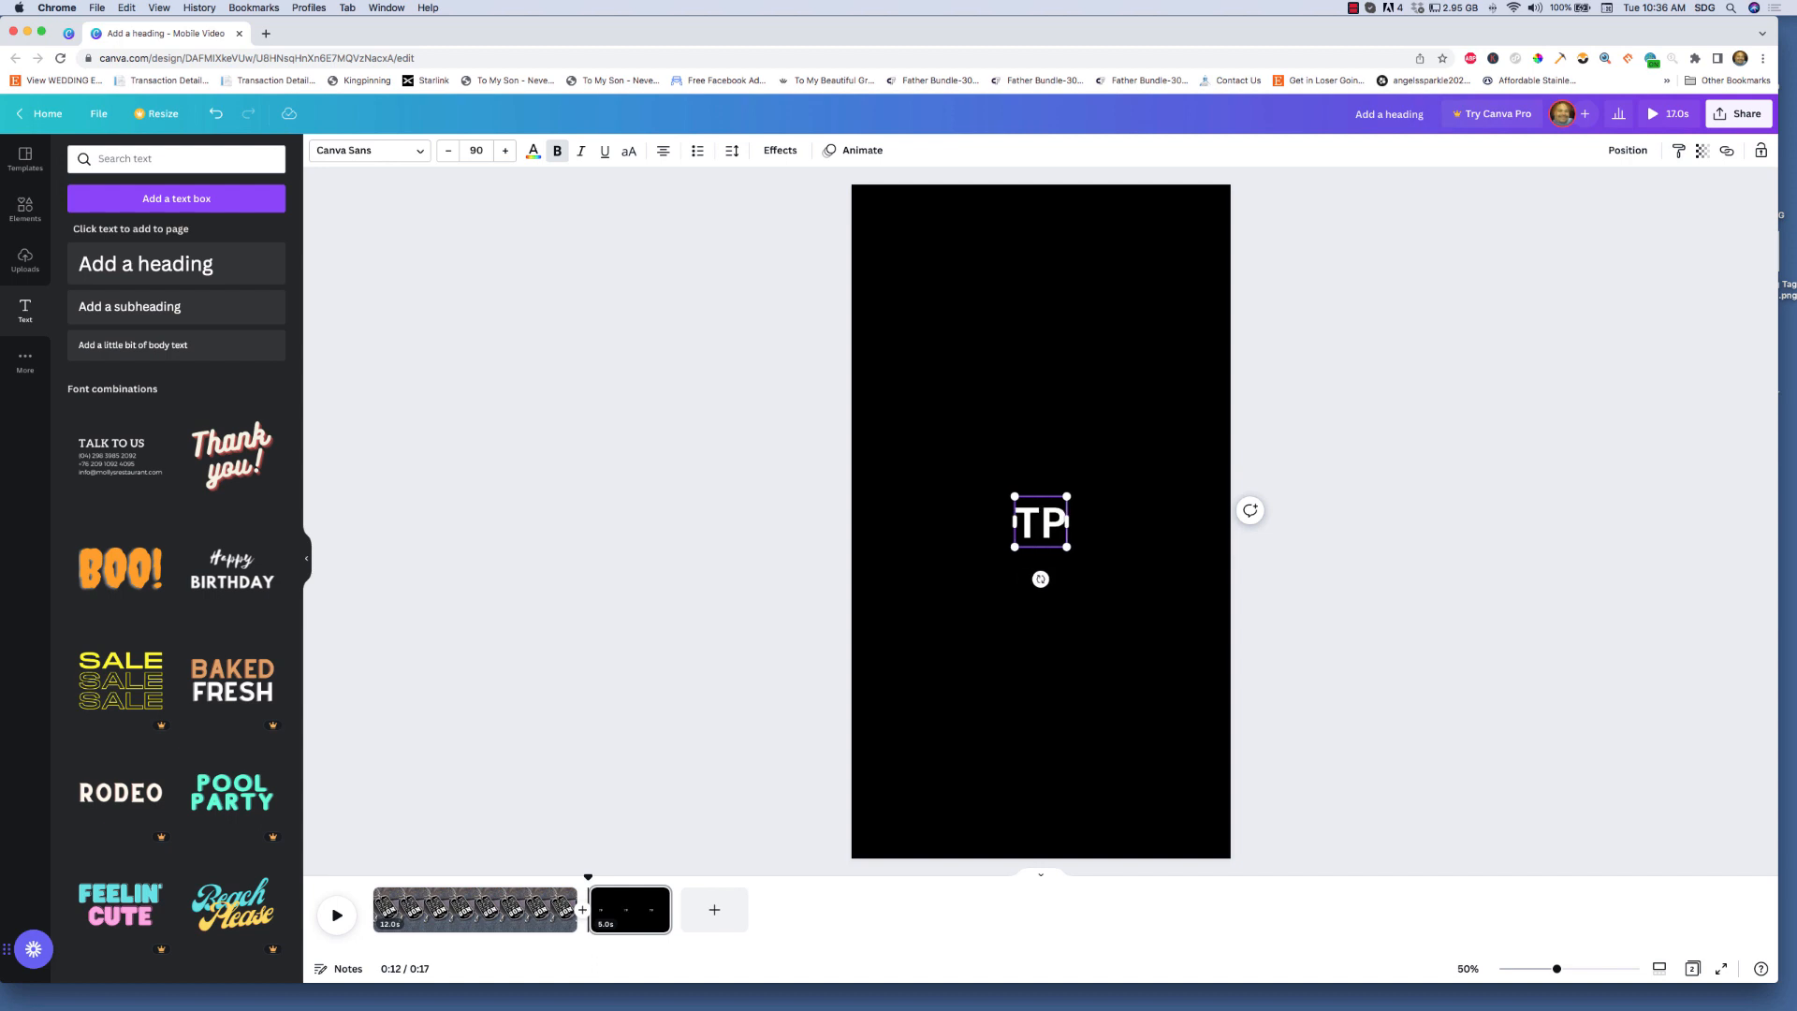
pyautogui.press('BackSpace')
pyautogui.write('AP')
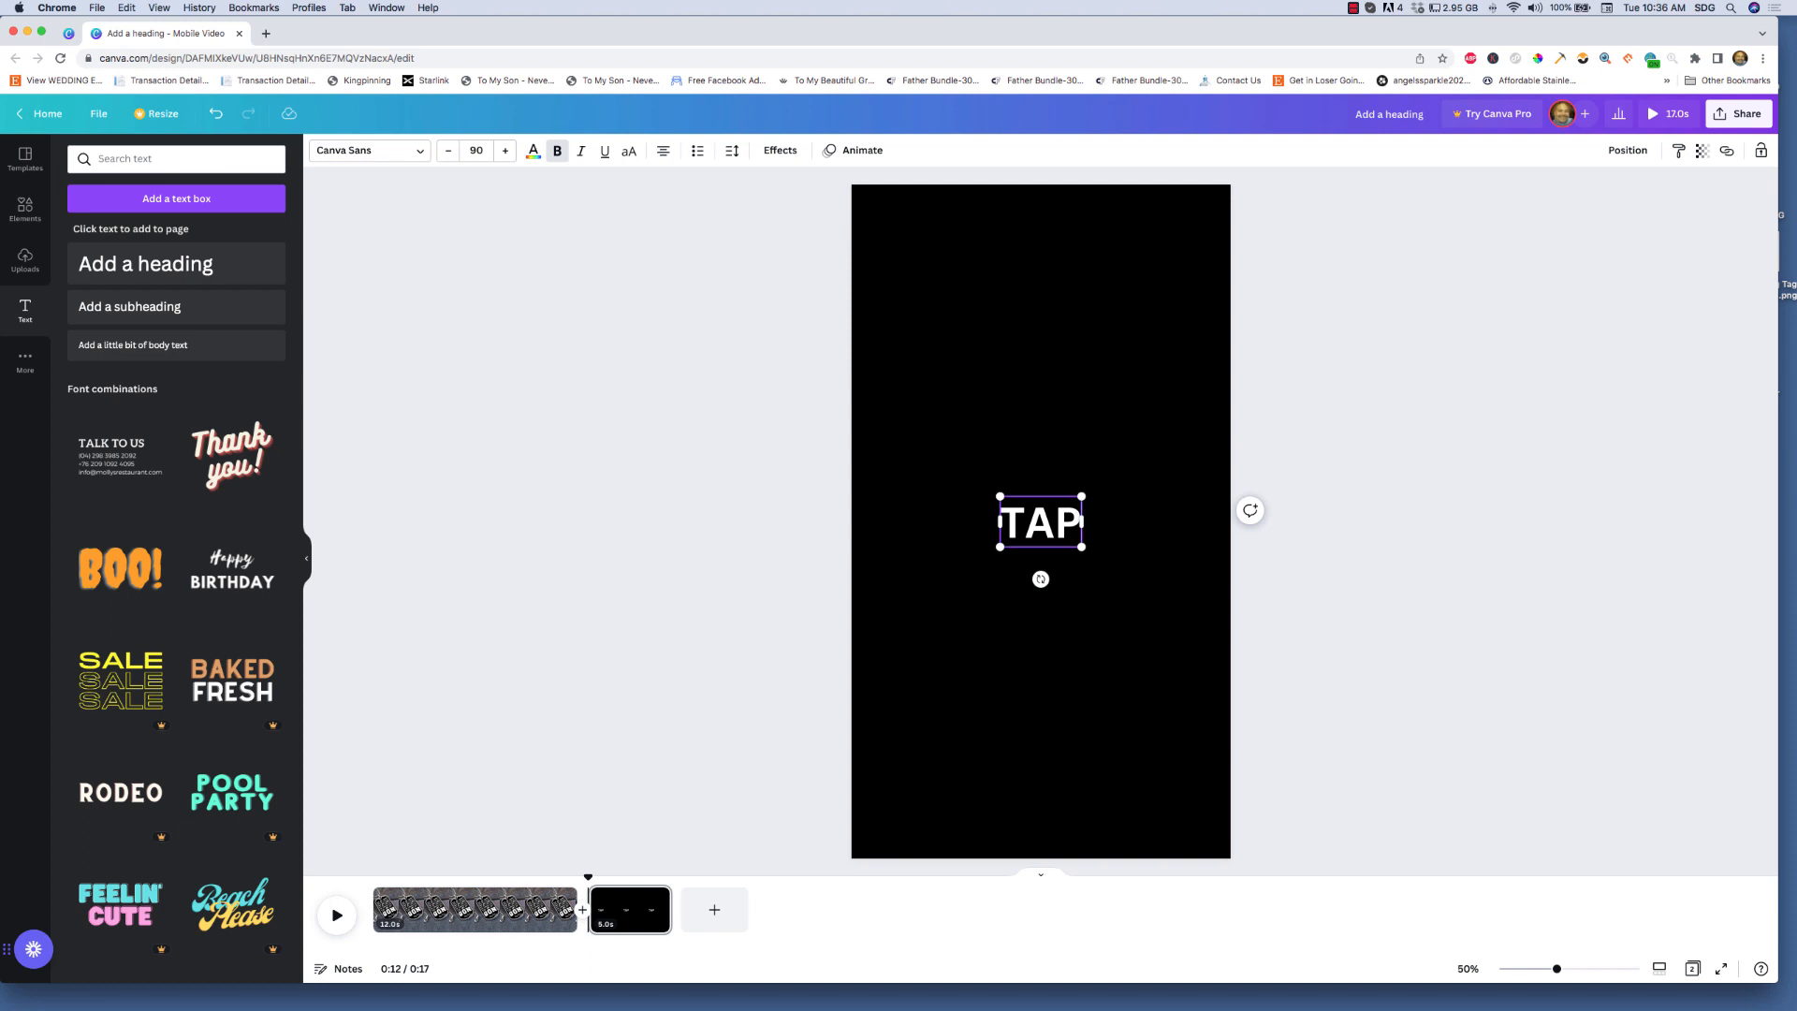
pyautogui.press('Return')
pyautogui.write('Shop')
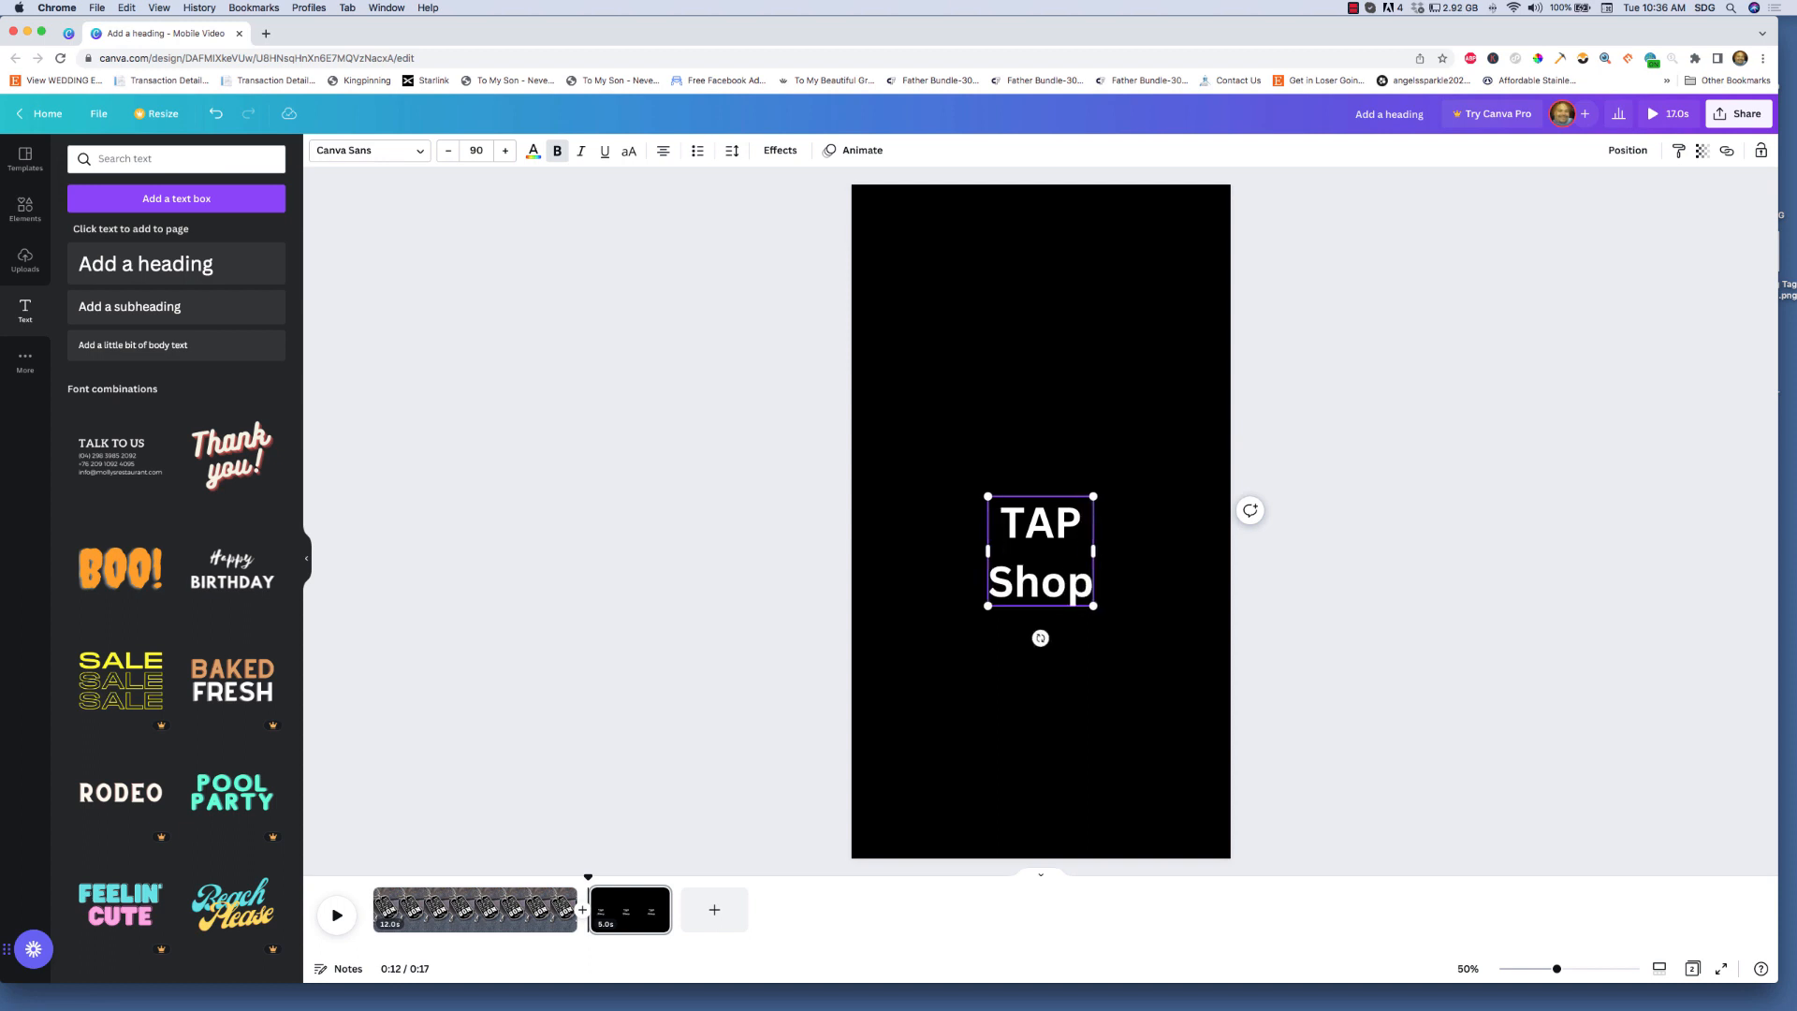
pyautogui.write(' N')
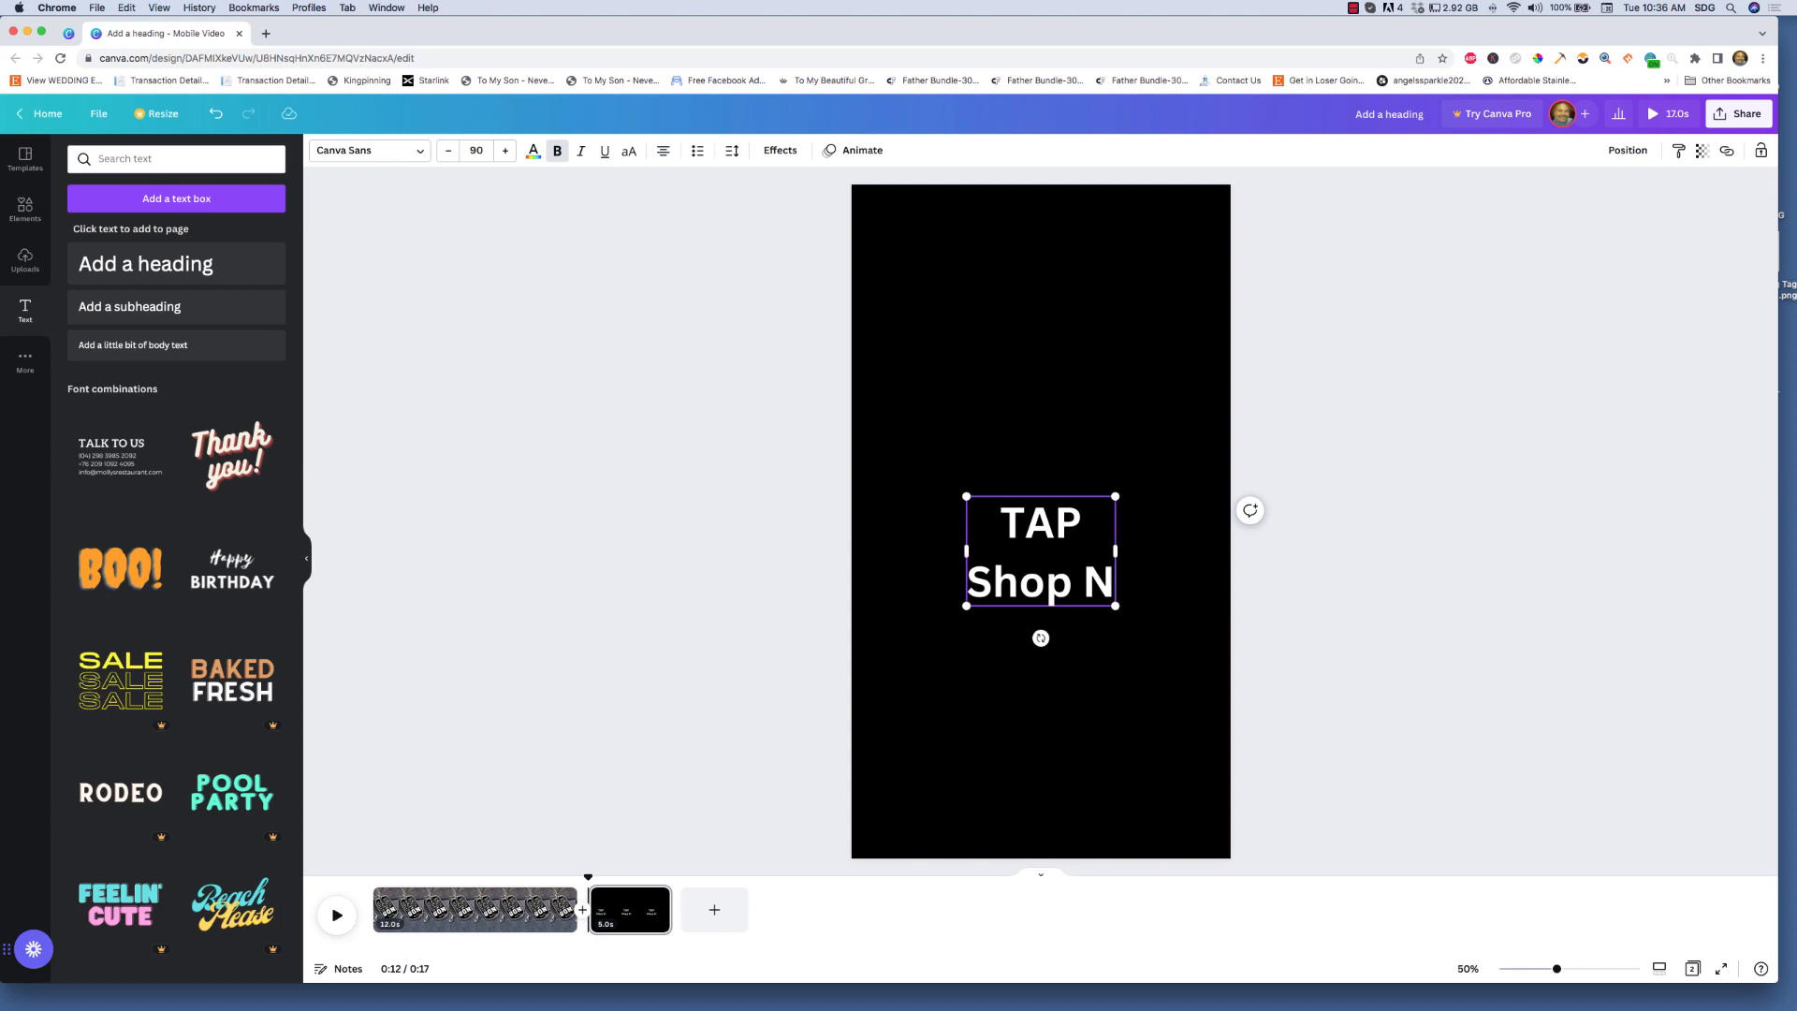
pyautogui.write('ow')
pyautogui.press('Return')
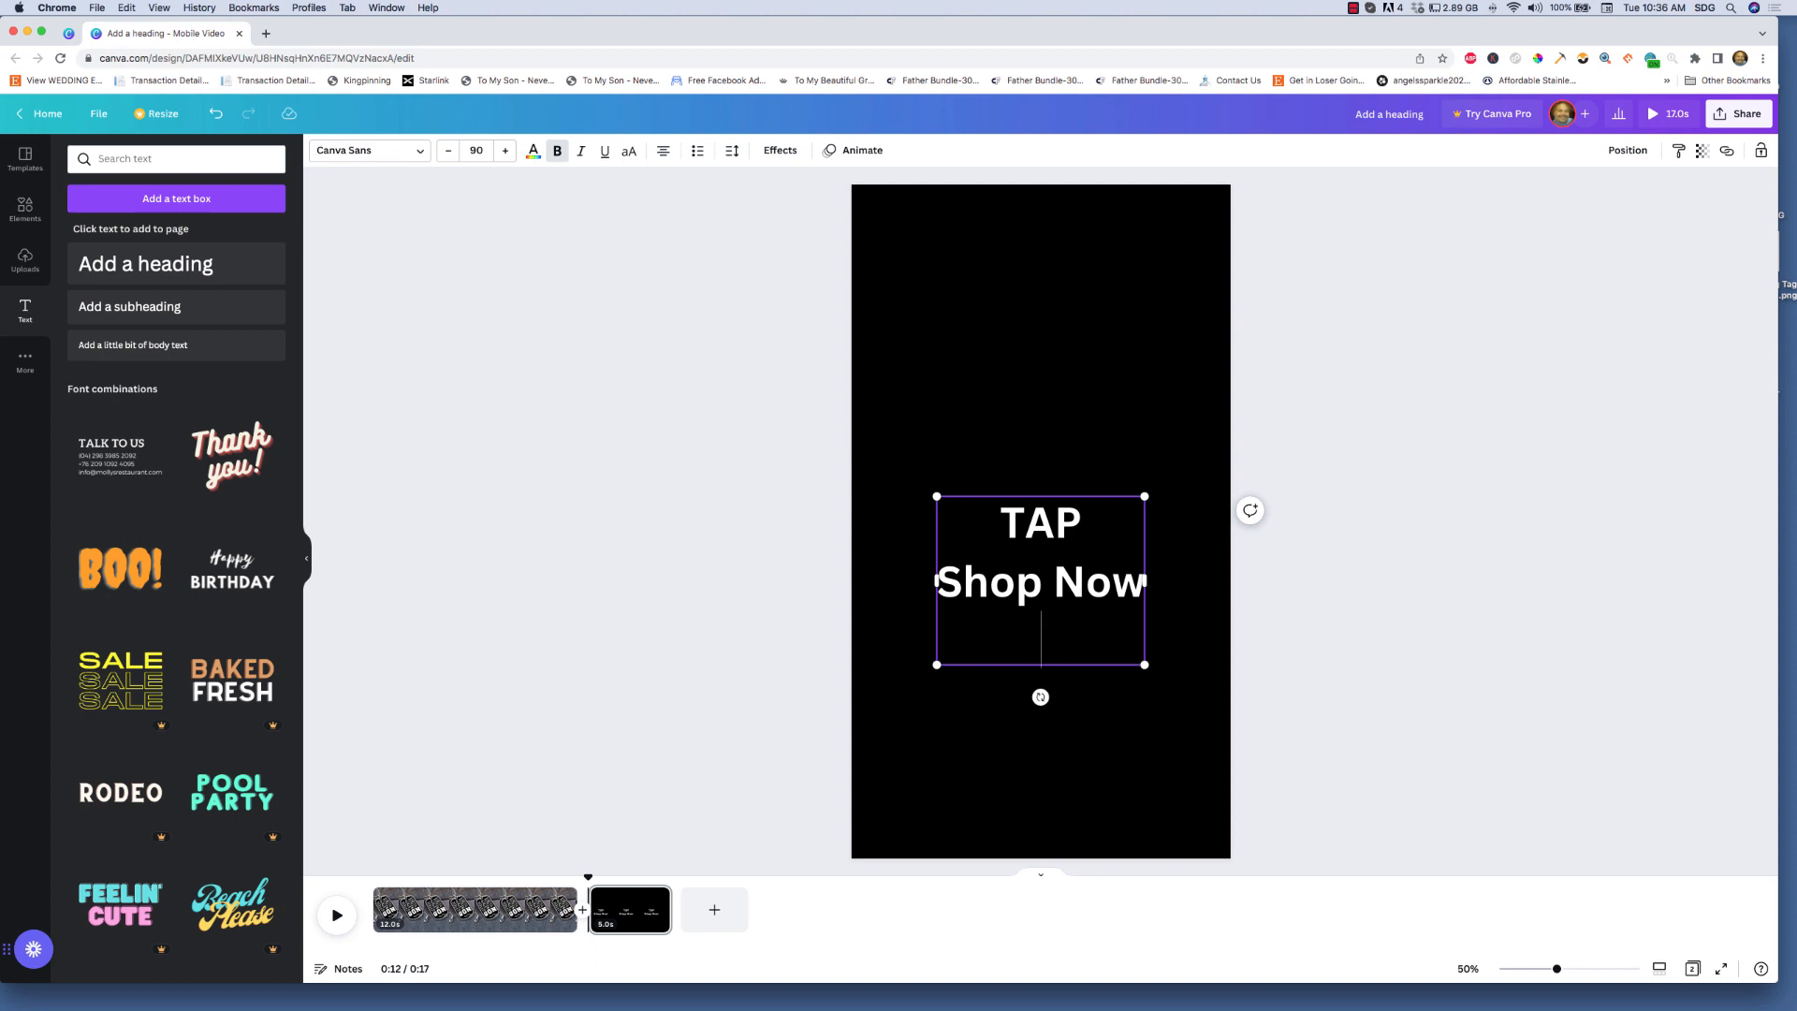
pyautogui.write('Save')
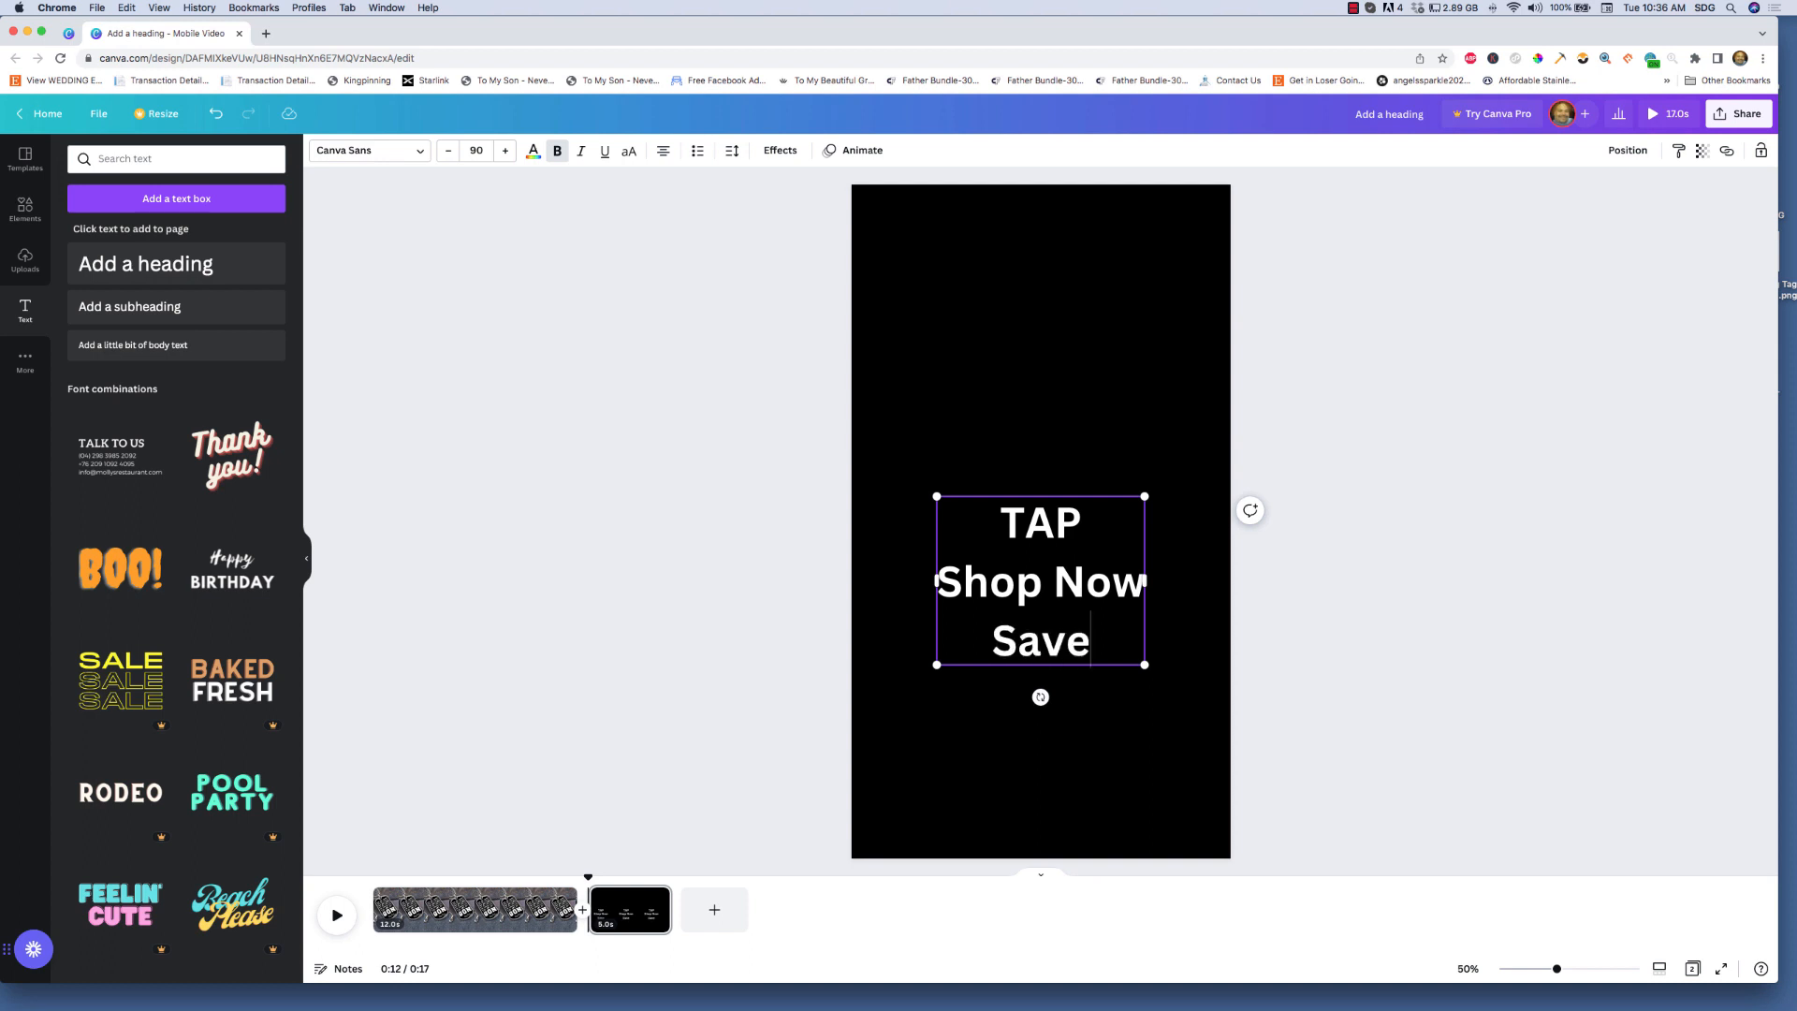
pyautogui.write(' 50')
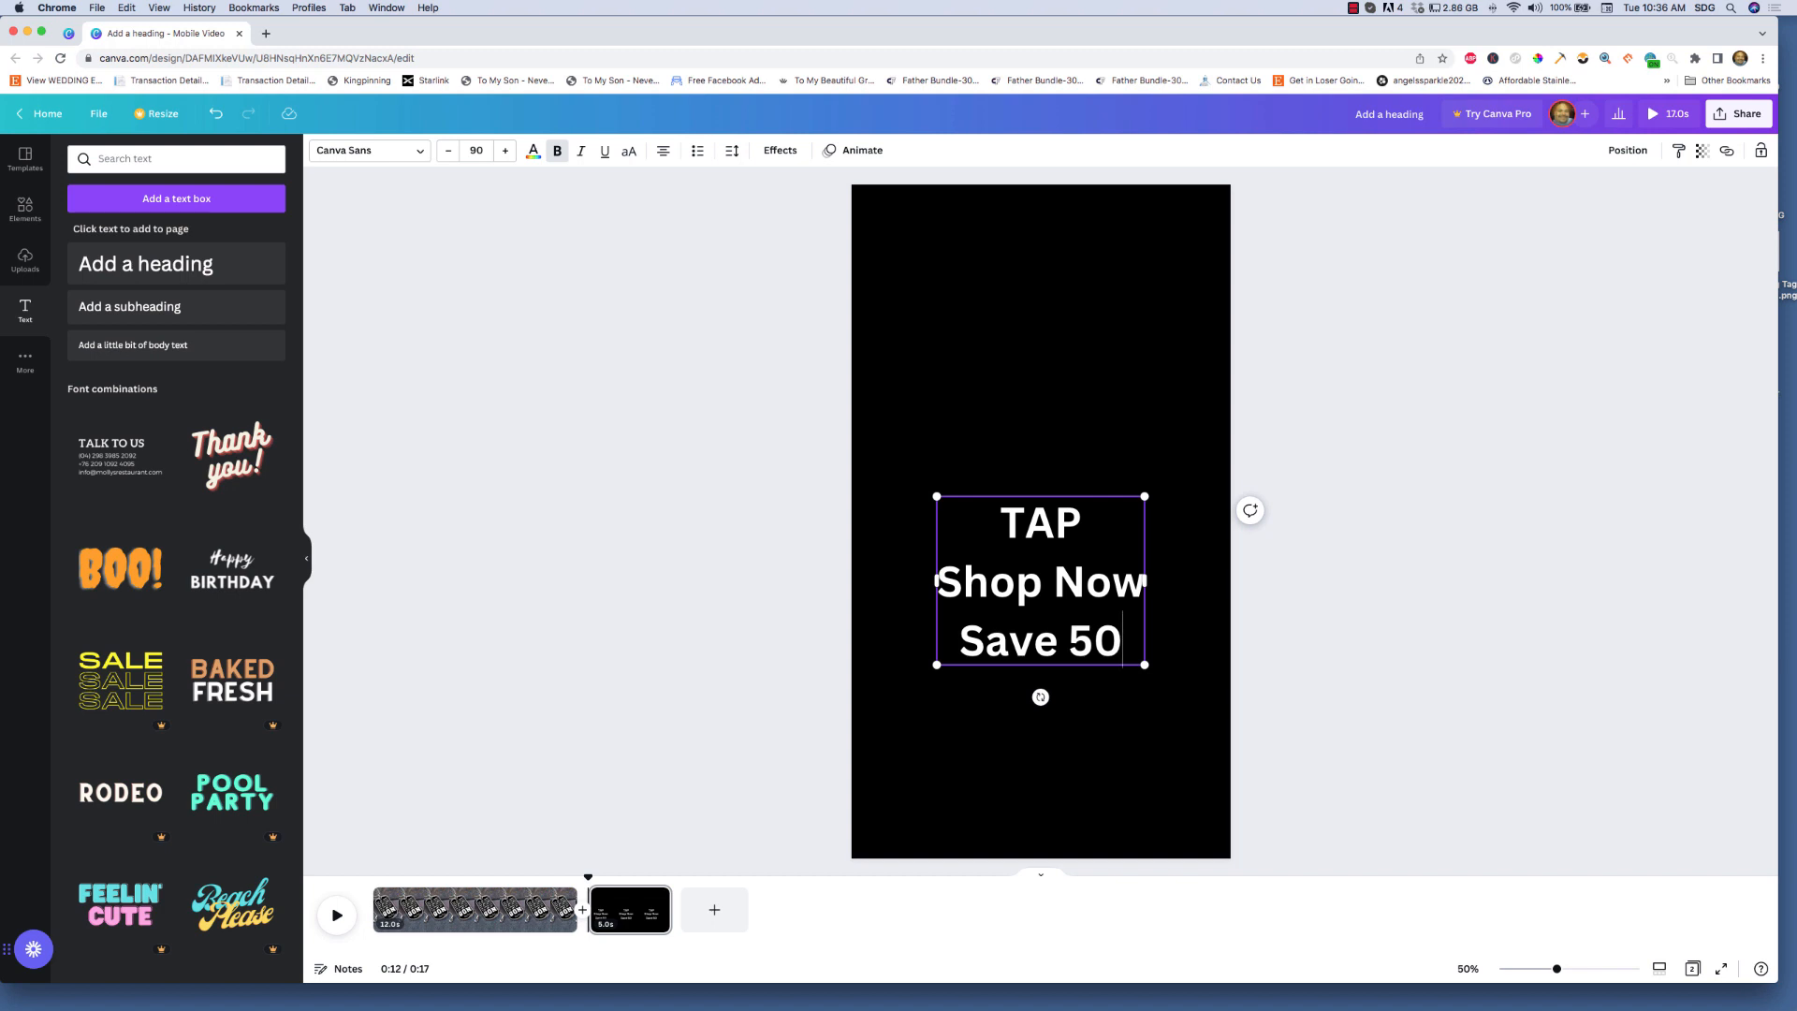
pyautogui.write('%')
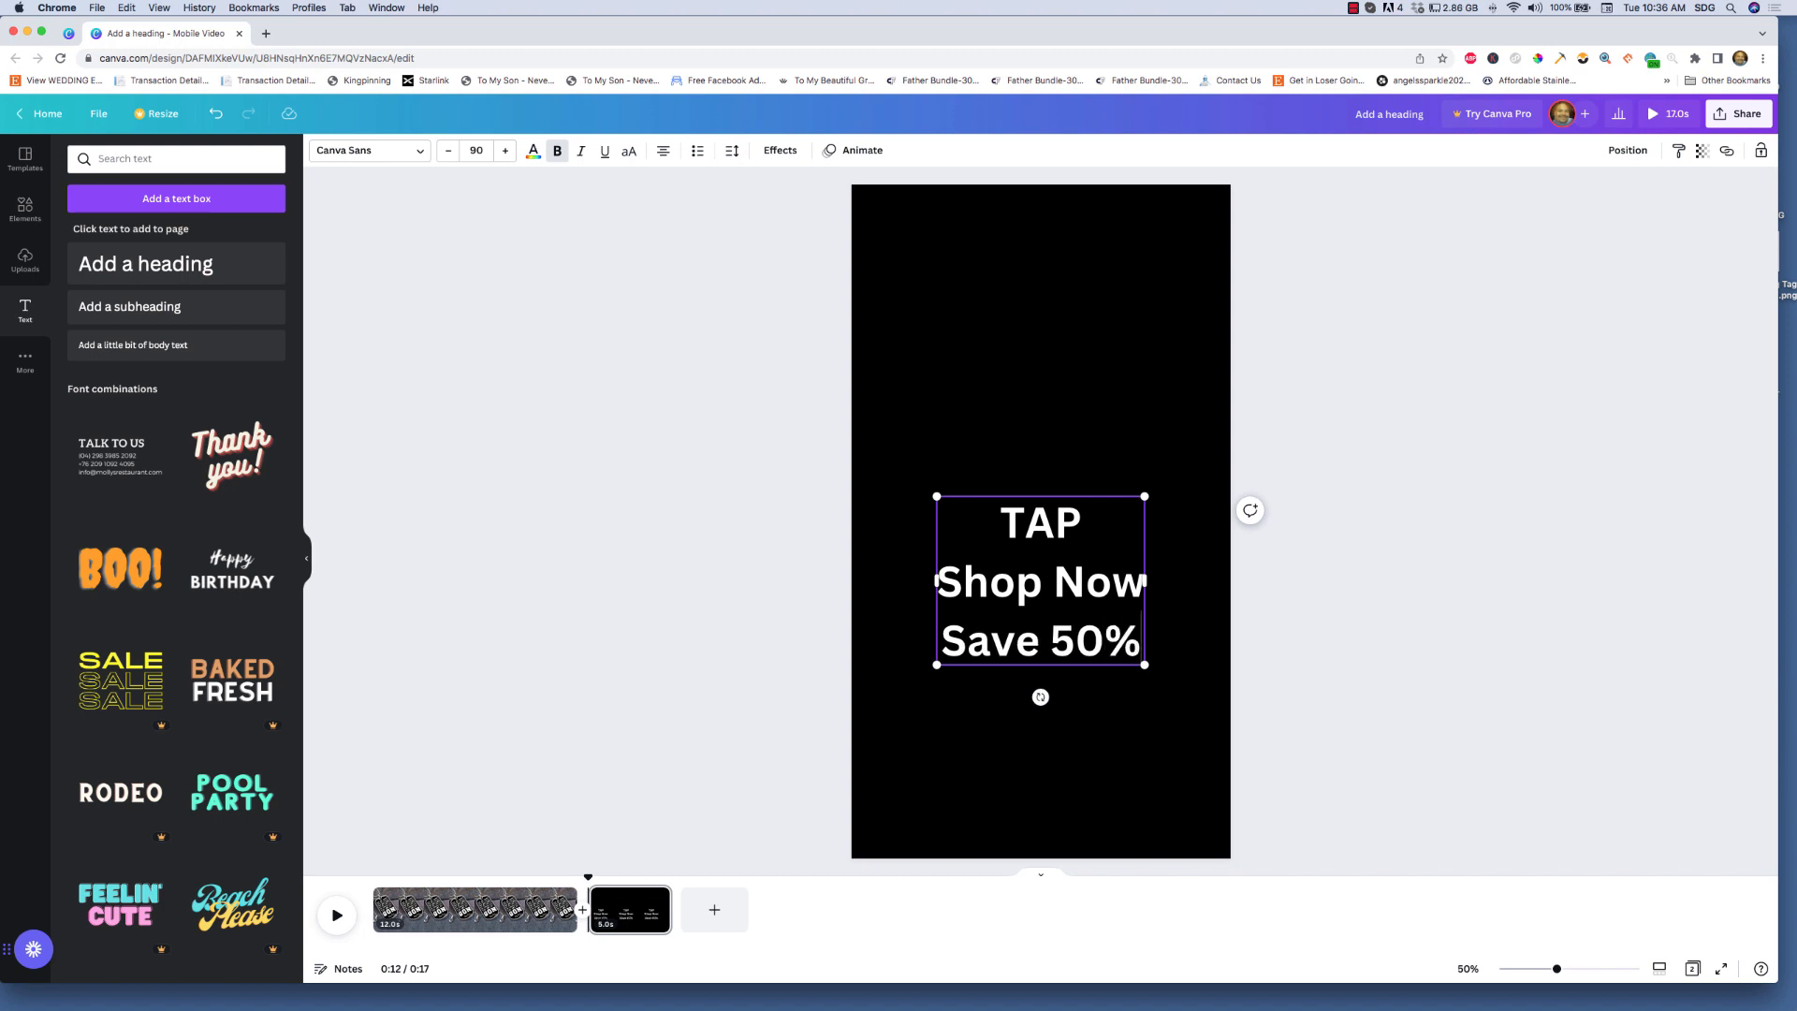
pyautogui.press('BackSpace')
pyautogui.press('BackSpace')
pyautogui.press('BackSpace')
pyautogui.press('BackSpace')
pyautogui.press('BackSpace')
pyautogui.press('BackSpace')
pyautogui.press('BackSpace')
pyautogui.press('BackSpace')
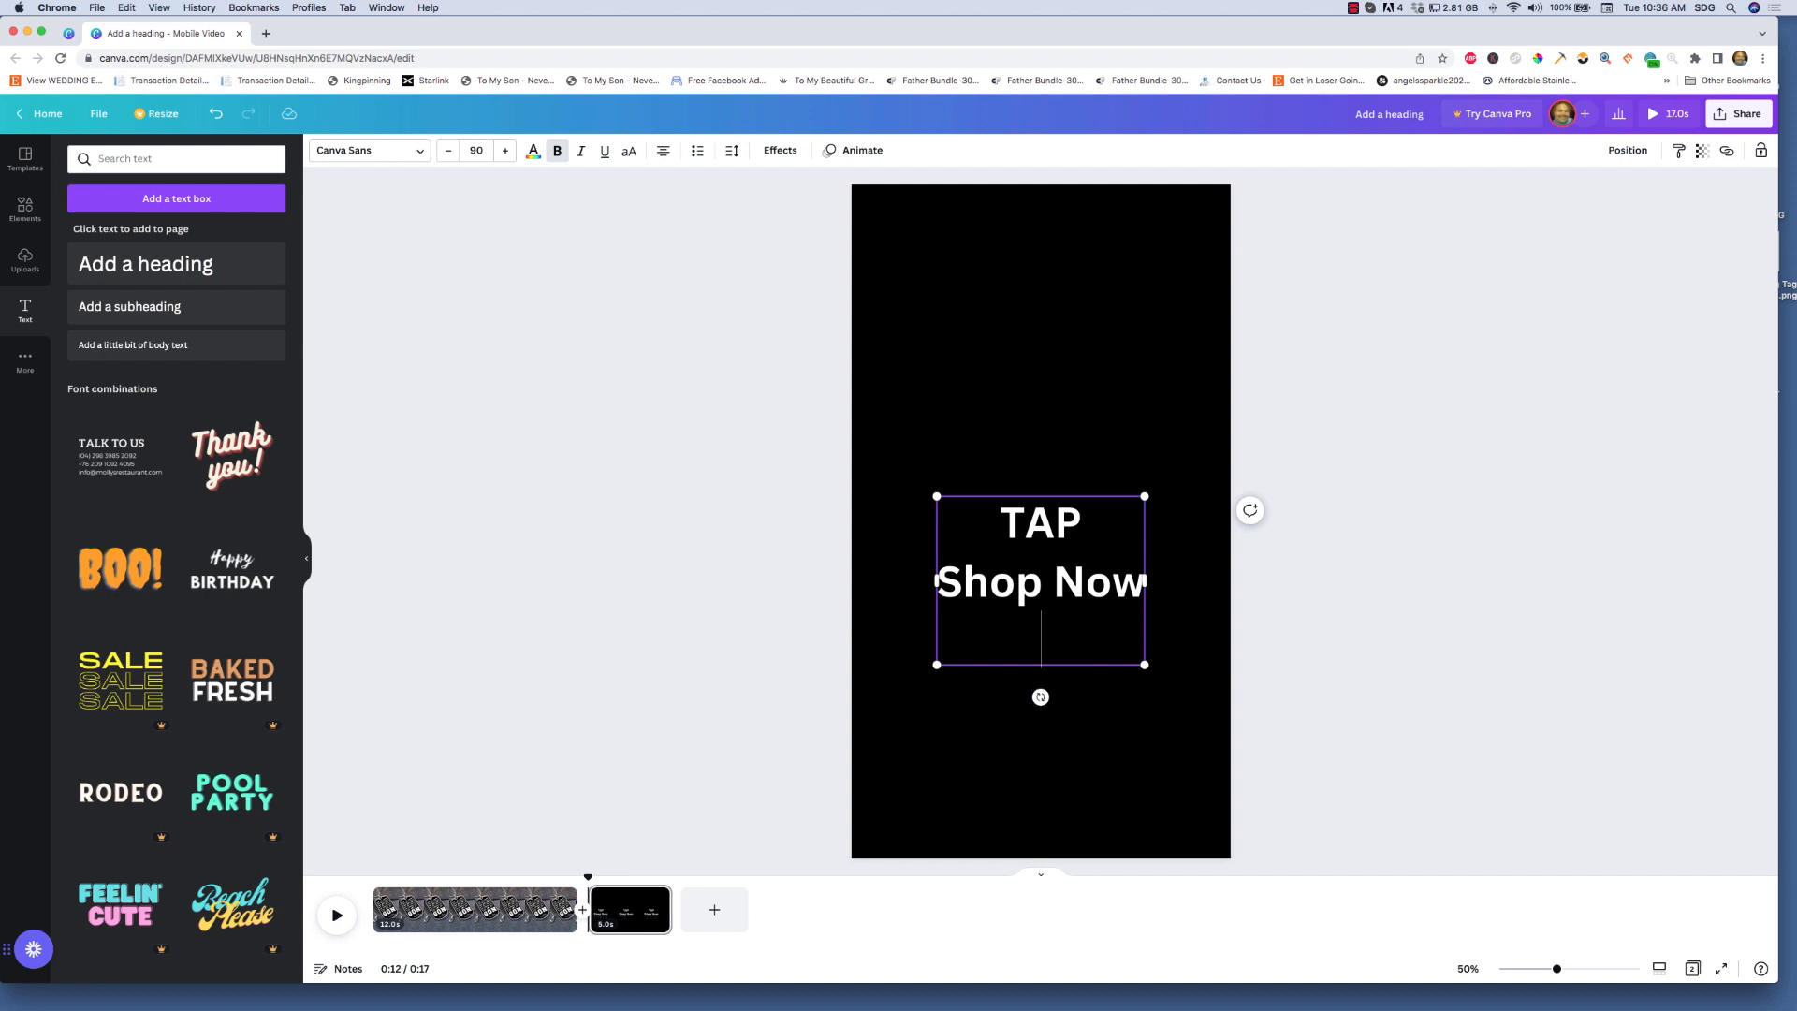
# - Enter "Get 50% OFF" as the heading's third line and make that line bold
pyautogui.write('Get 5')
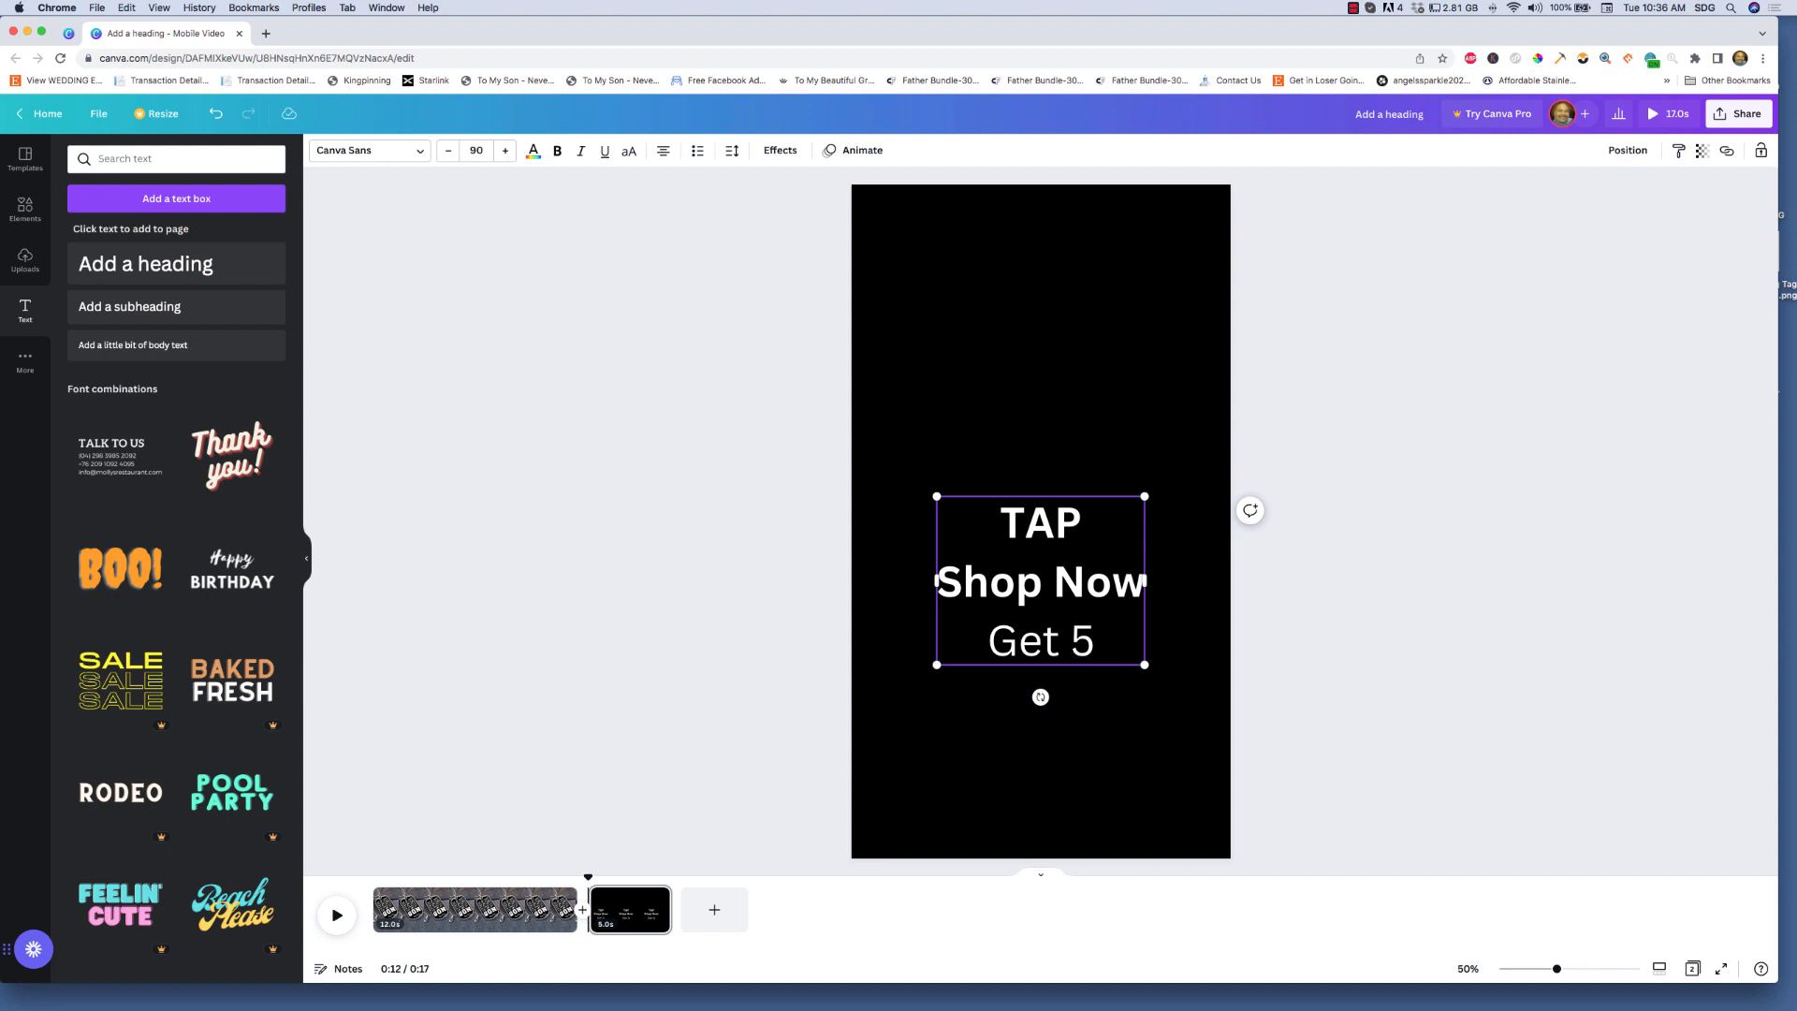
pyautogui.write('0% OF')
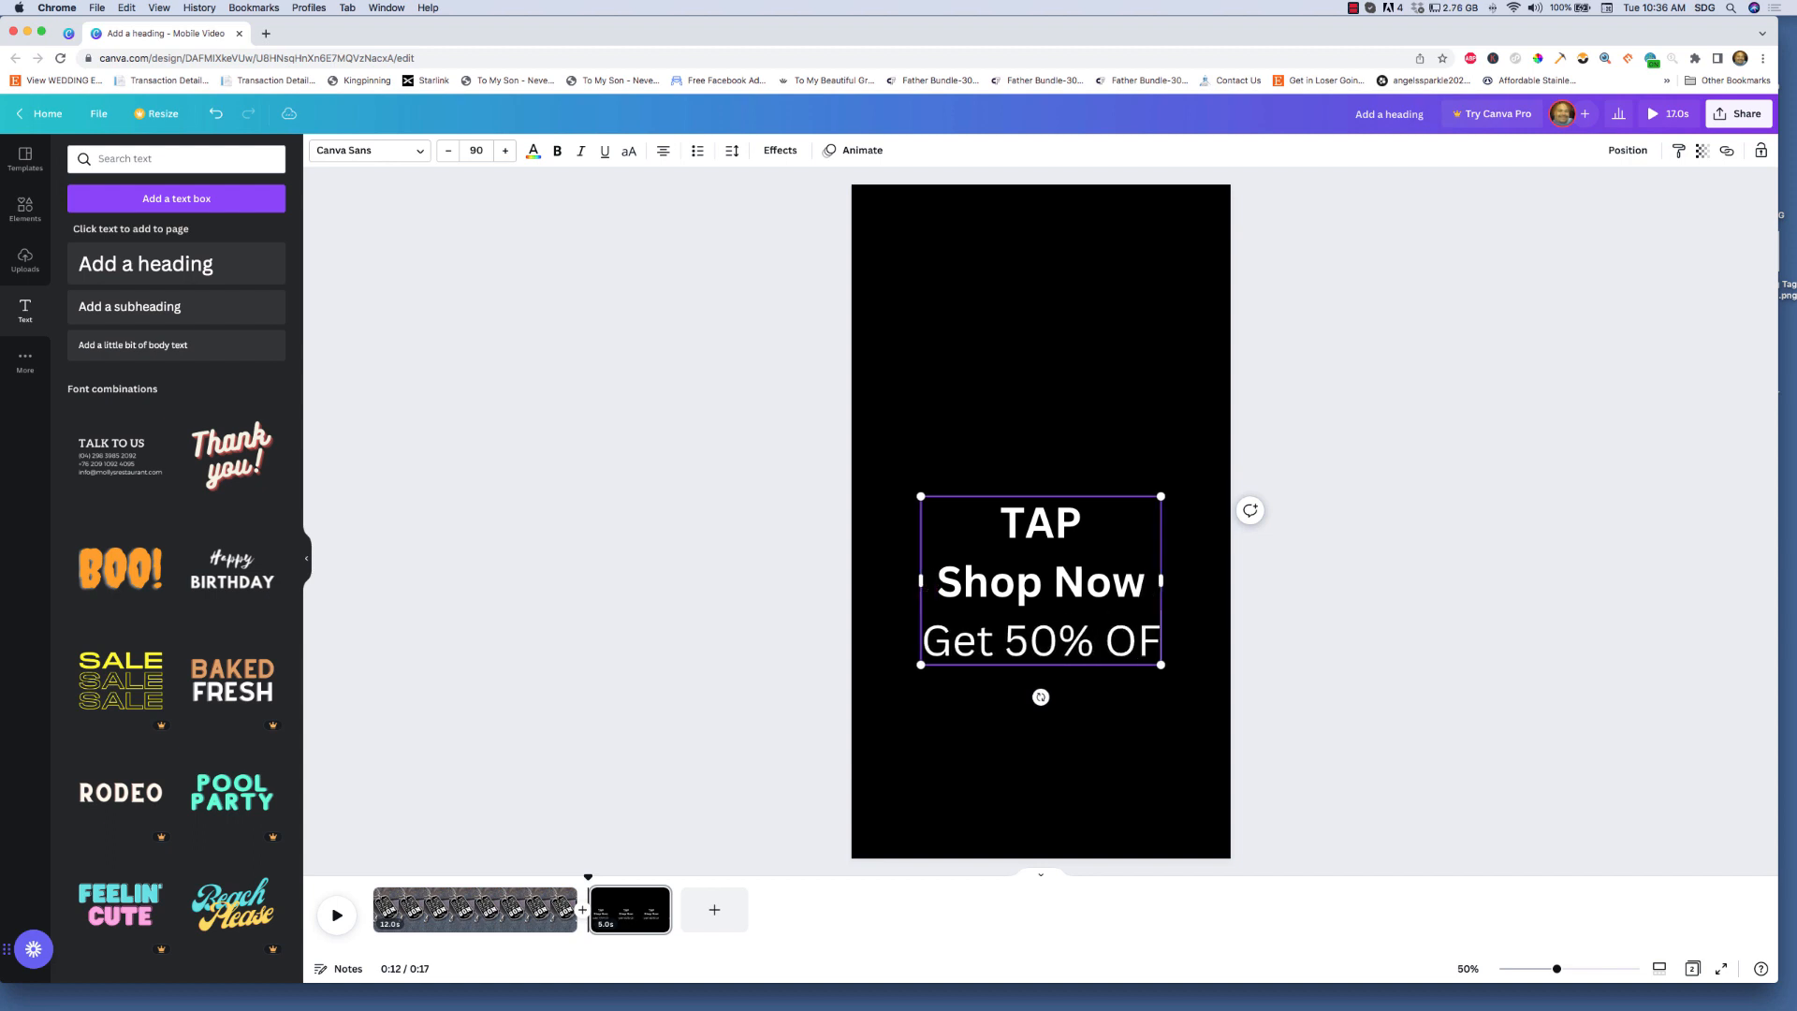
pyautogui.write('F')
pyautogui.tripleClick(1067, 646)
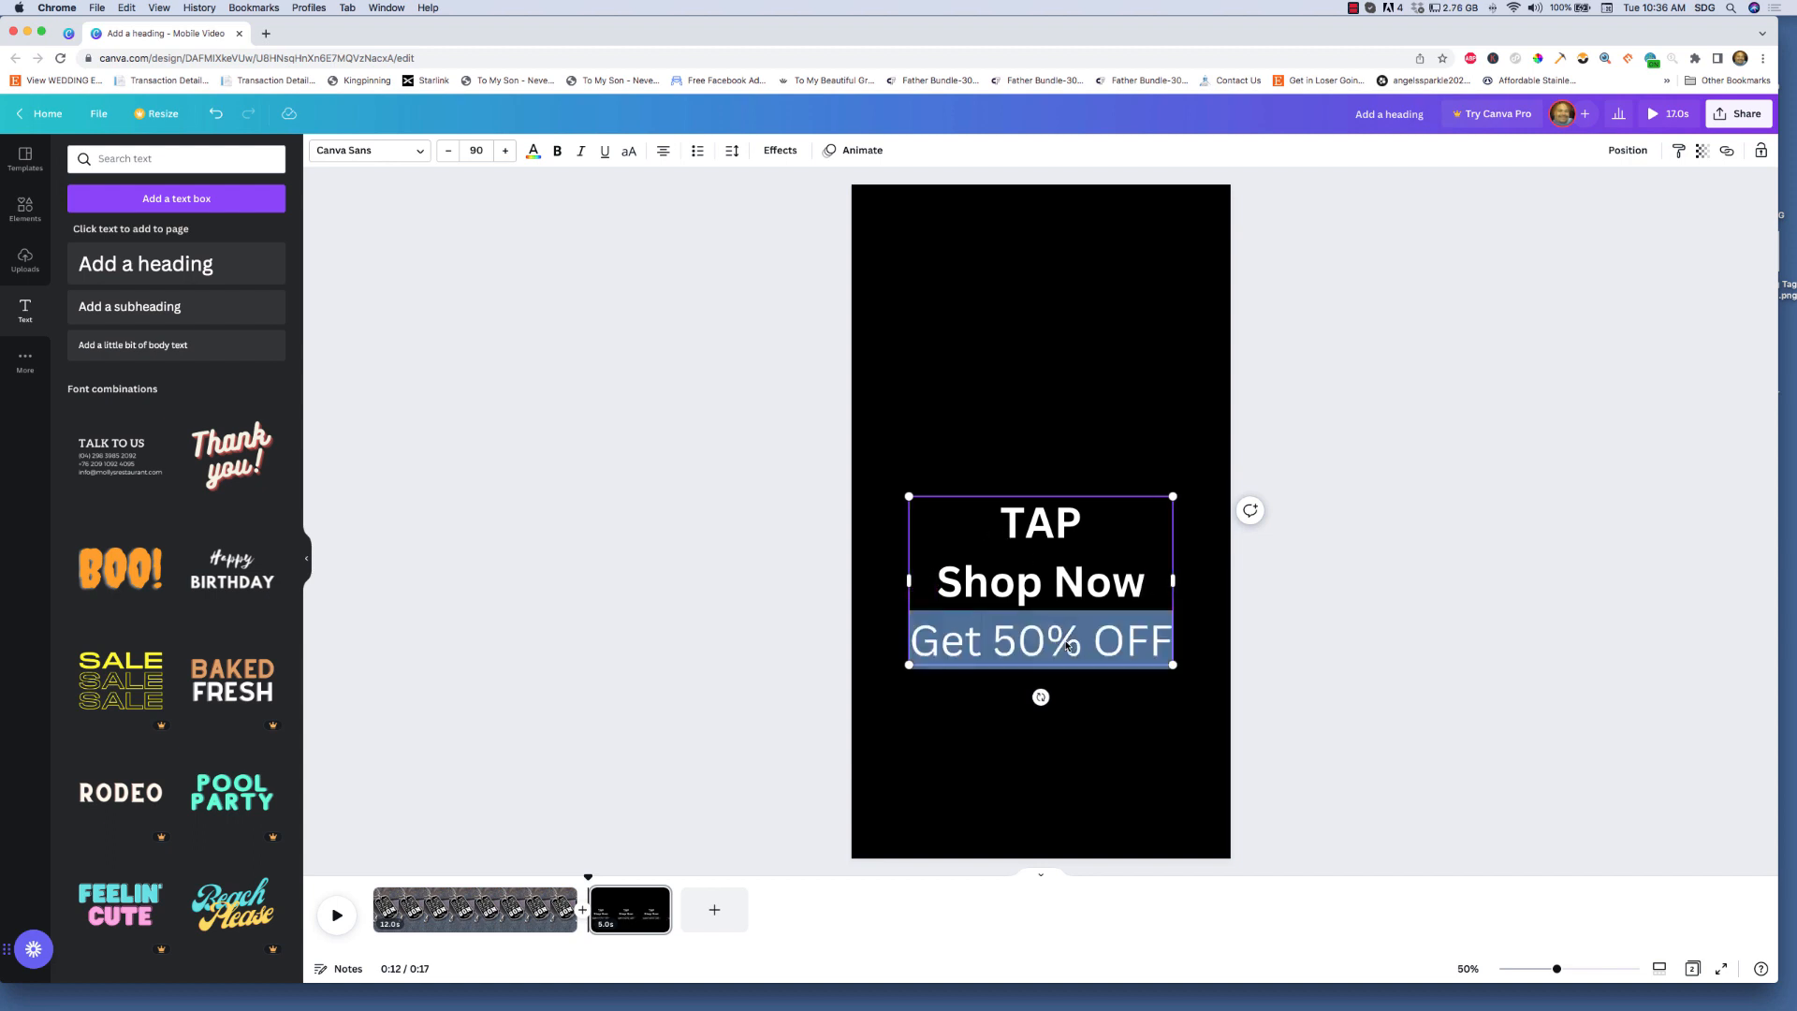
pyautogui.click(557, 152)
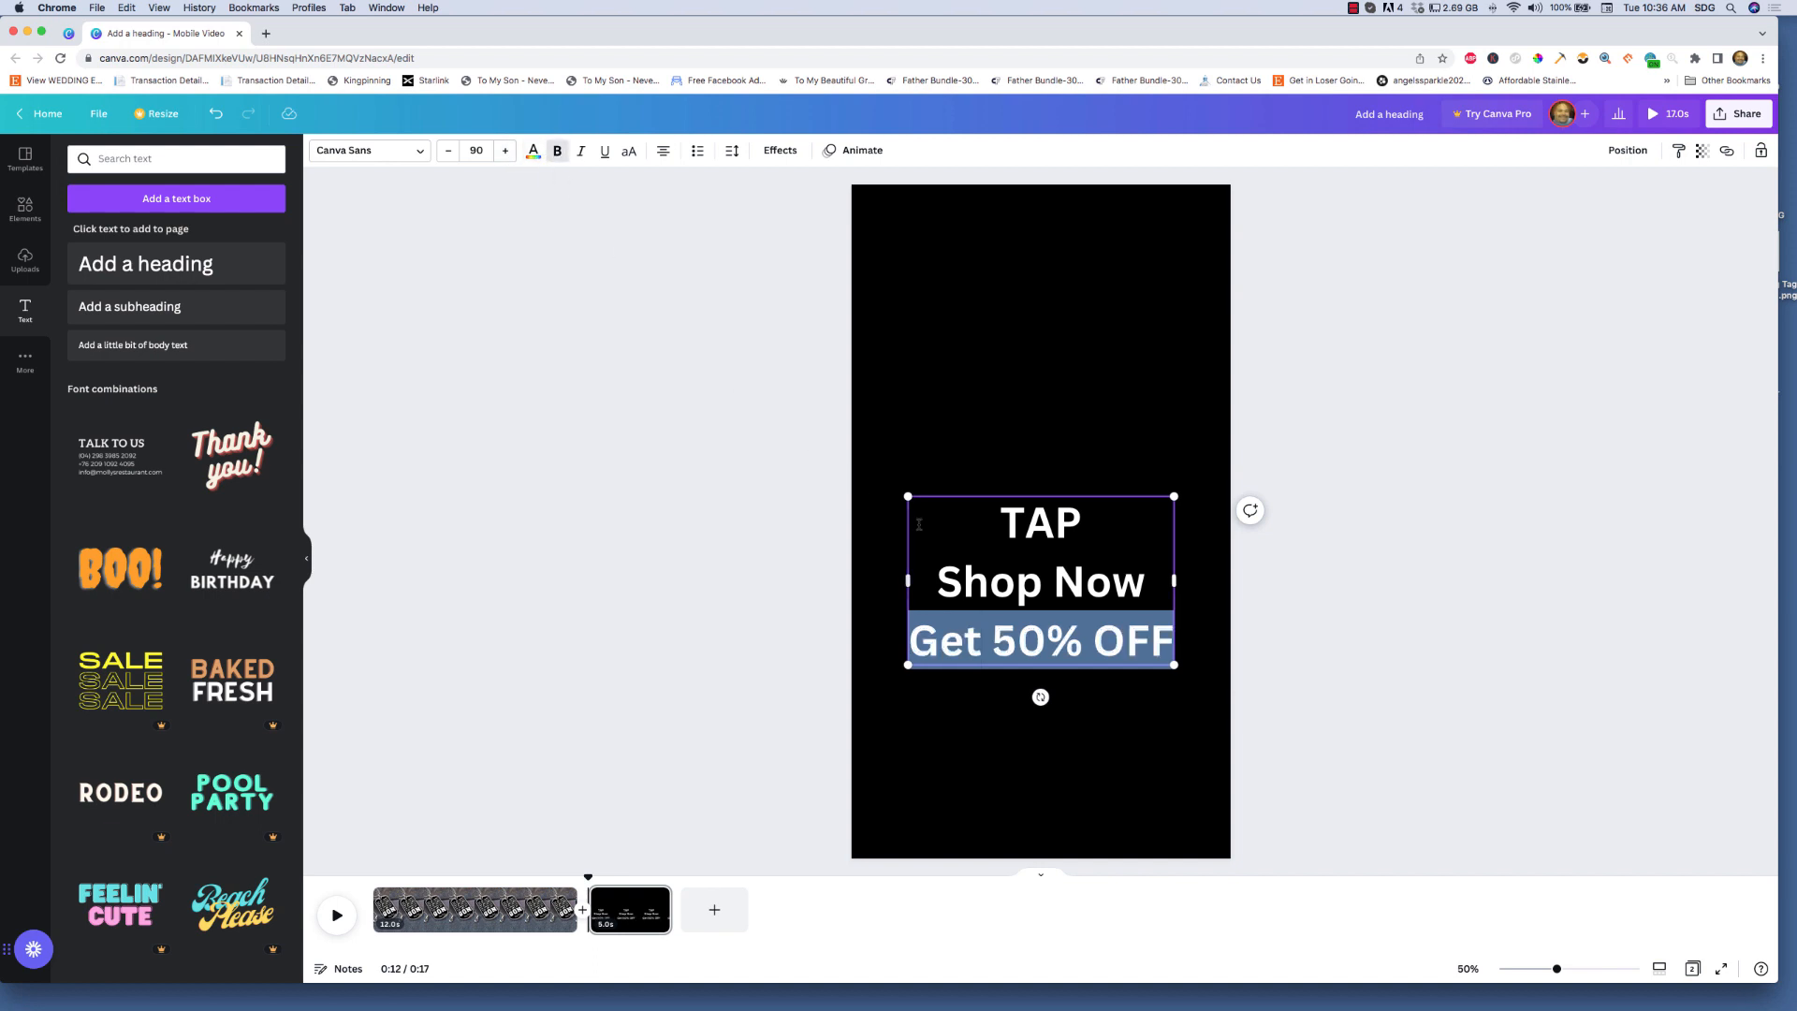
# - Move the three-line text block up to the center of the black page and deselect it
pyautogui.click(913, 521)
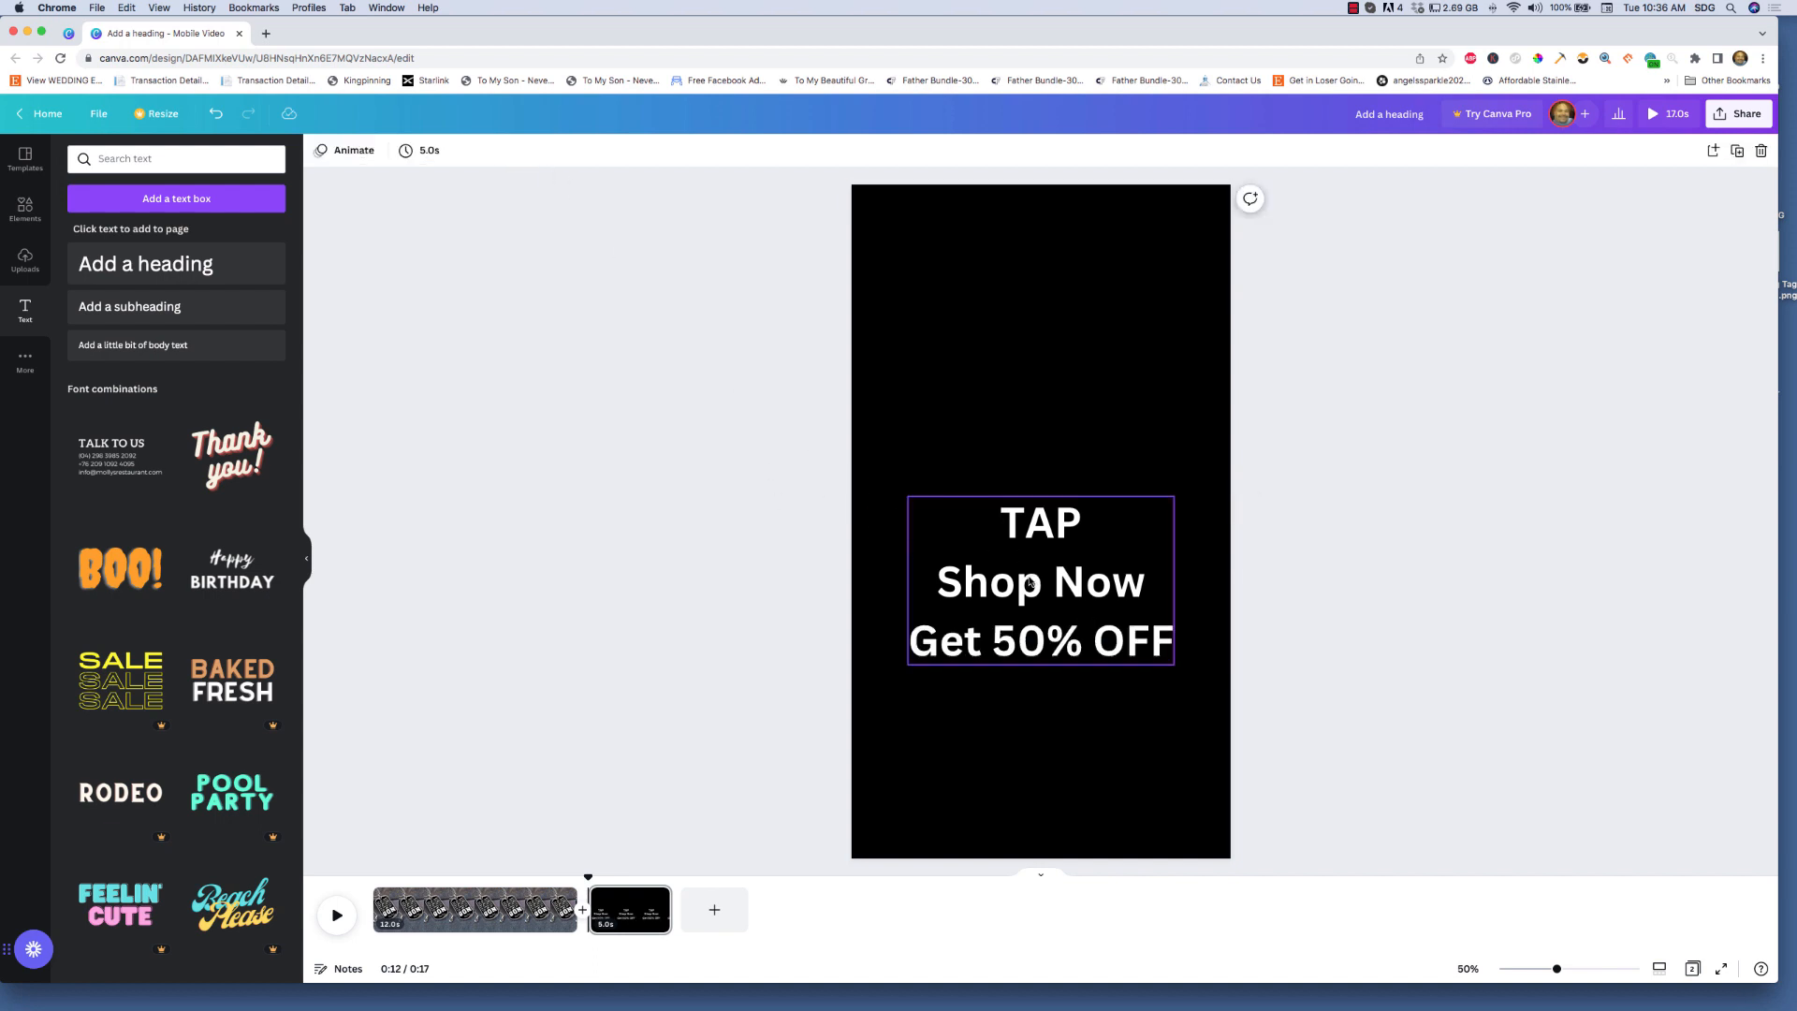
pyautogui.moveTo(1034, 579); pyautogui.dragTo(1026, 521)
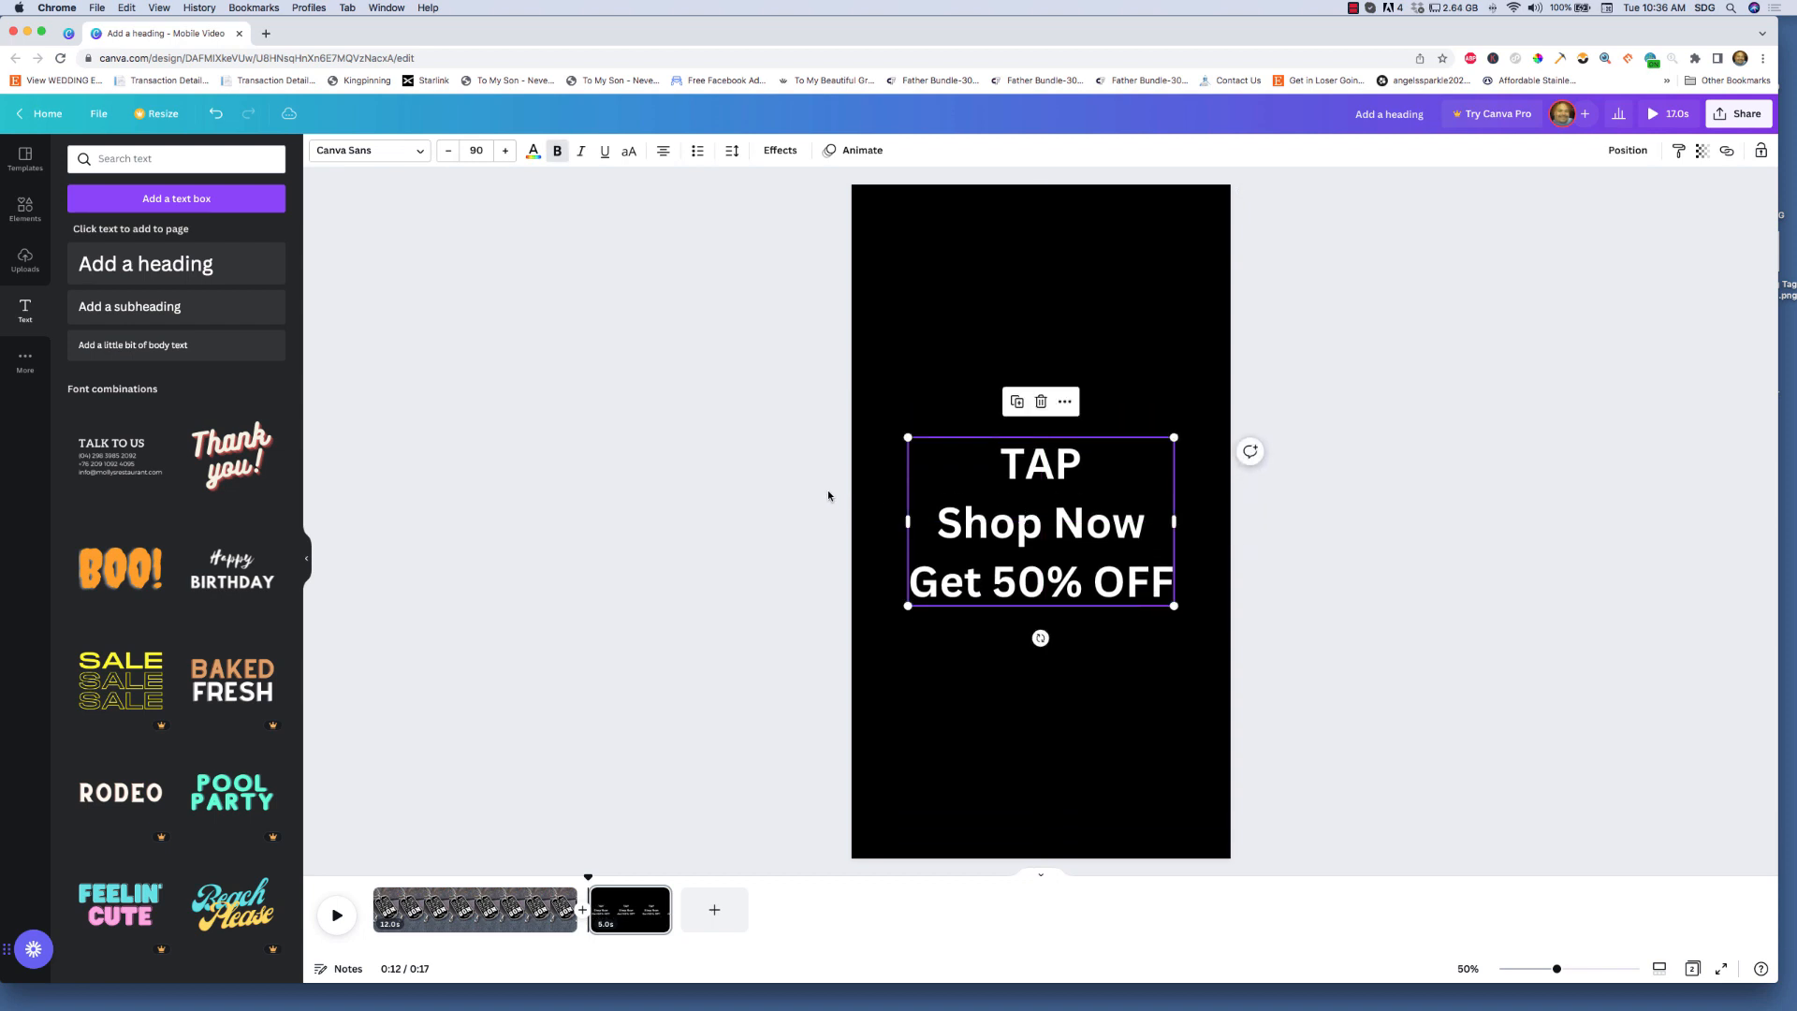
pyautogui.click(722, 473)
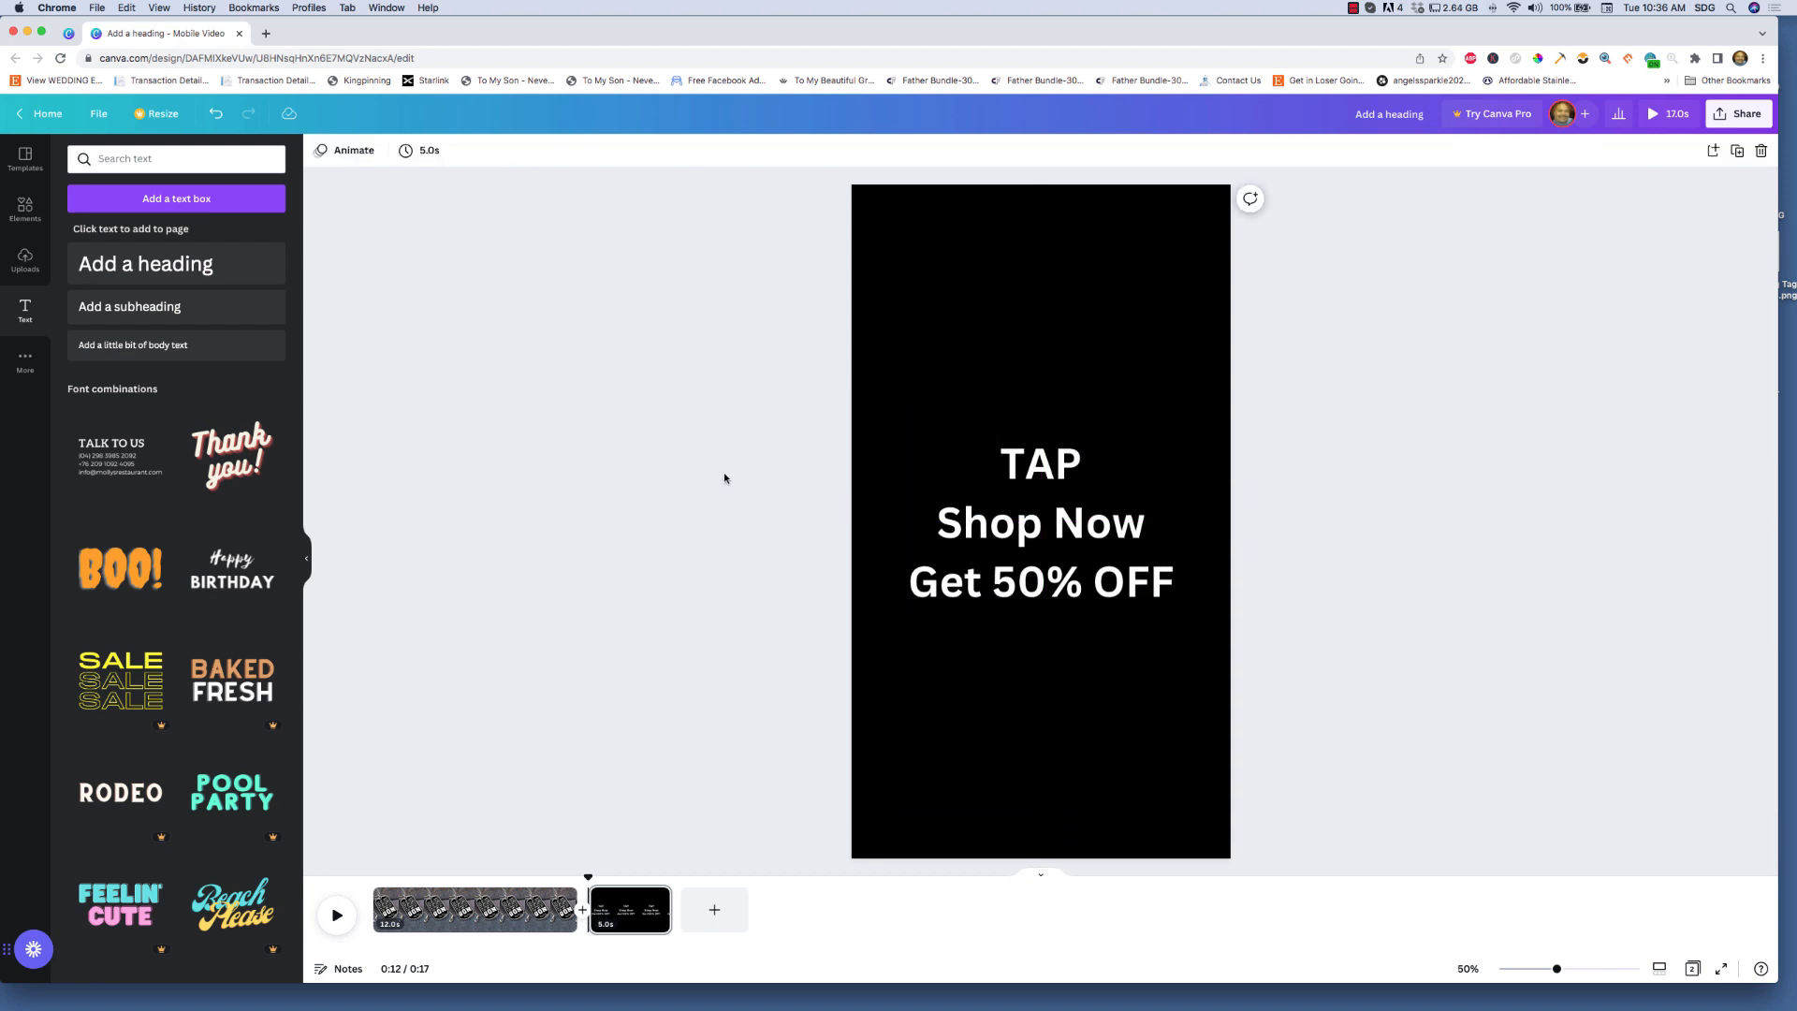
# - Apply a Dissolve transition between the dog tag page and the text page
pyautogui.click(583, 923)
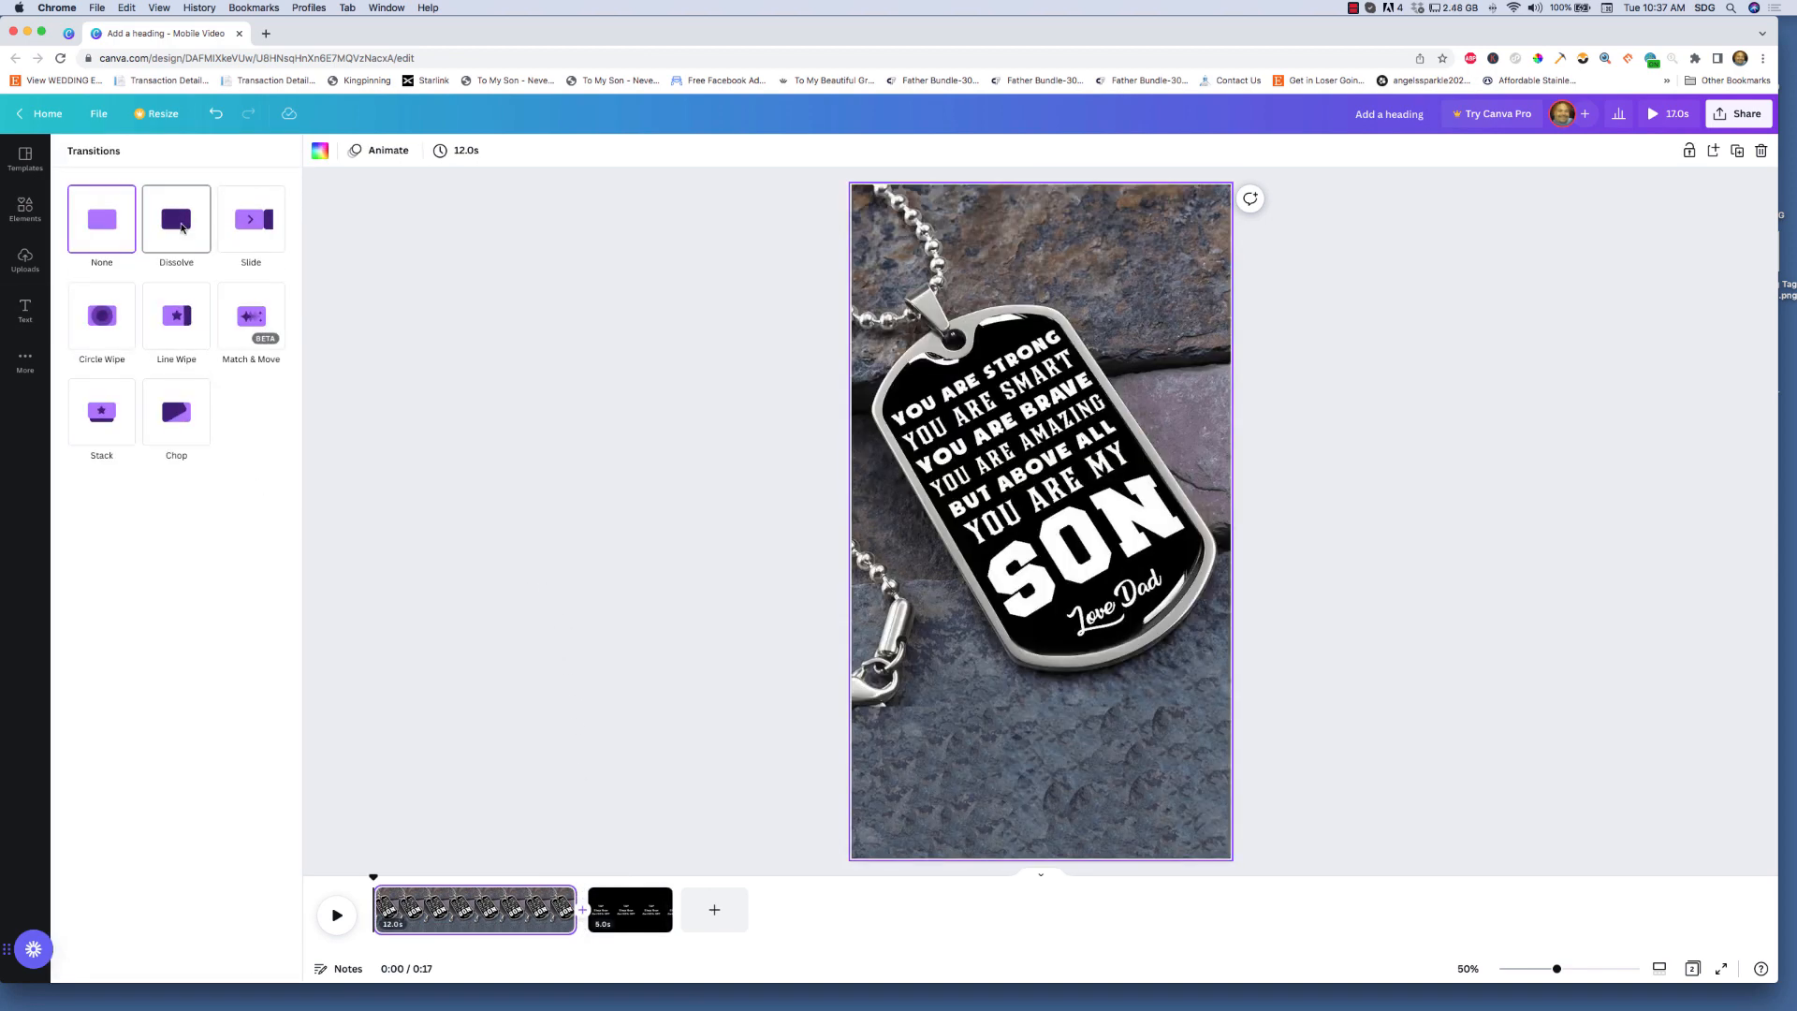
pyautogui.click(181, 226)
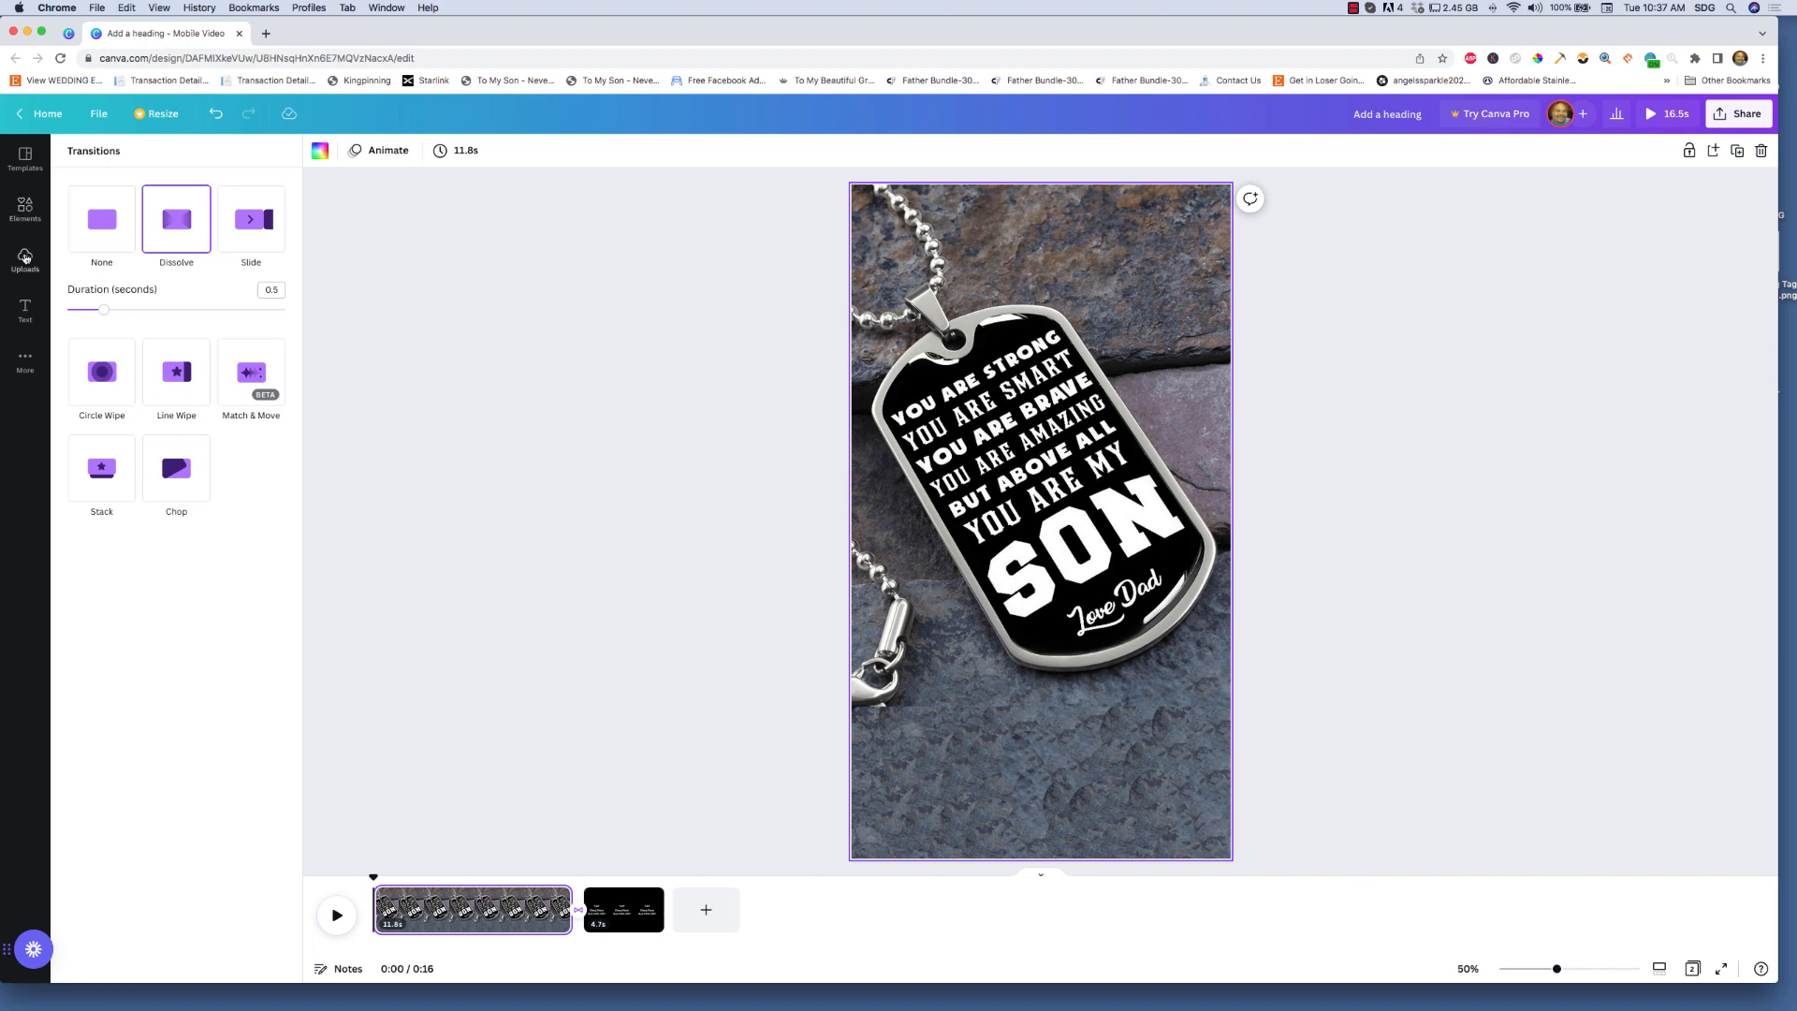
# - Open the complete list of audio tracks in the elements library
pyautogui.click(26, 309)
pyautogui.click(25, 259)
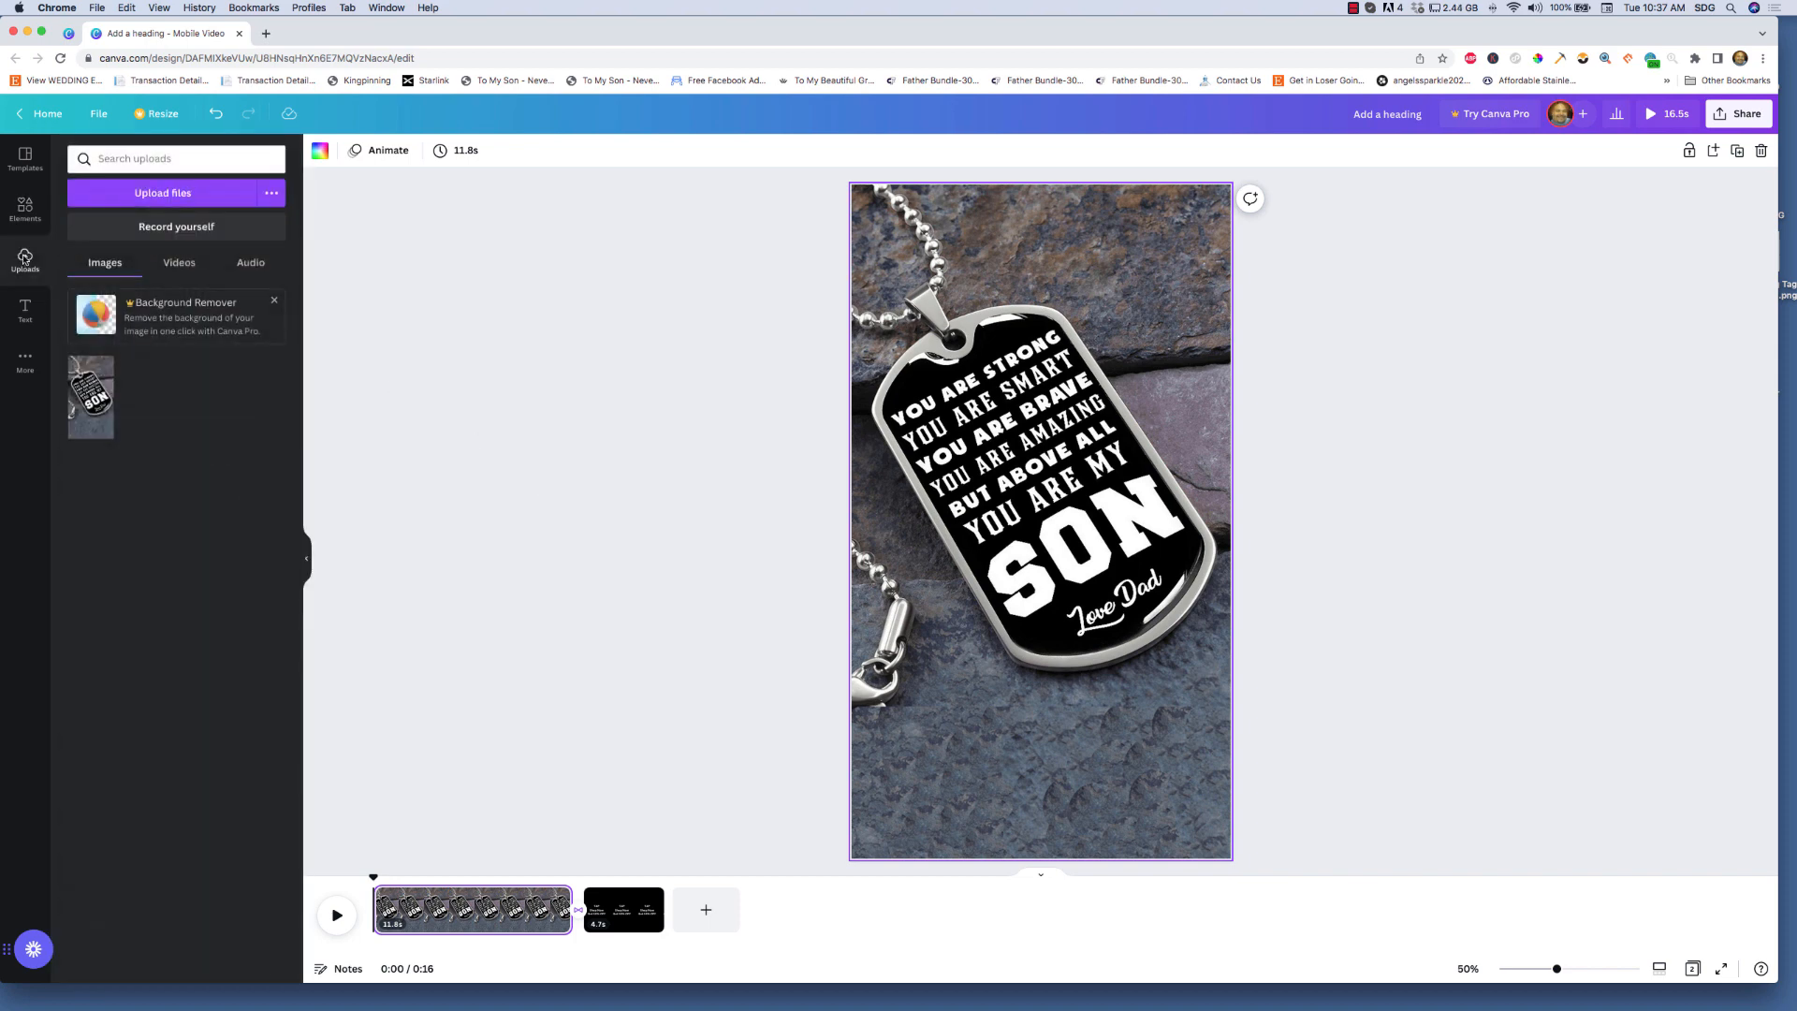
pyautogui.click(25, 362)
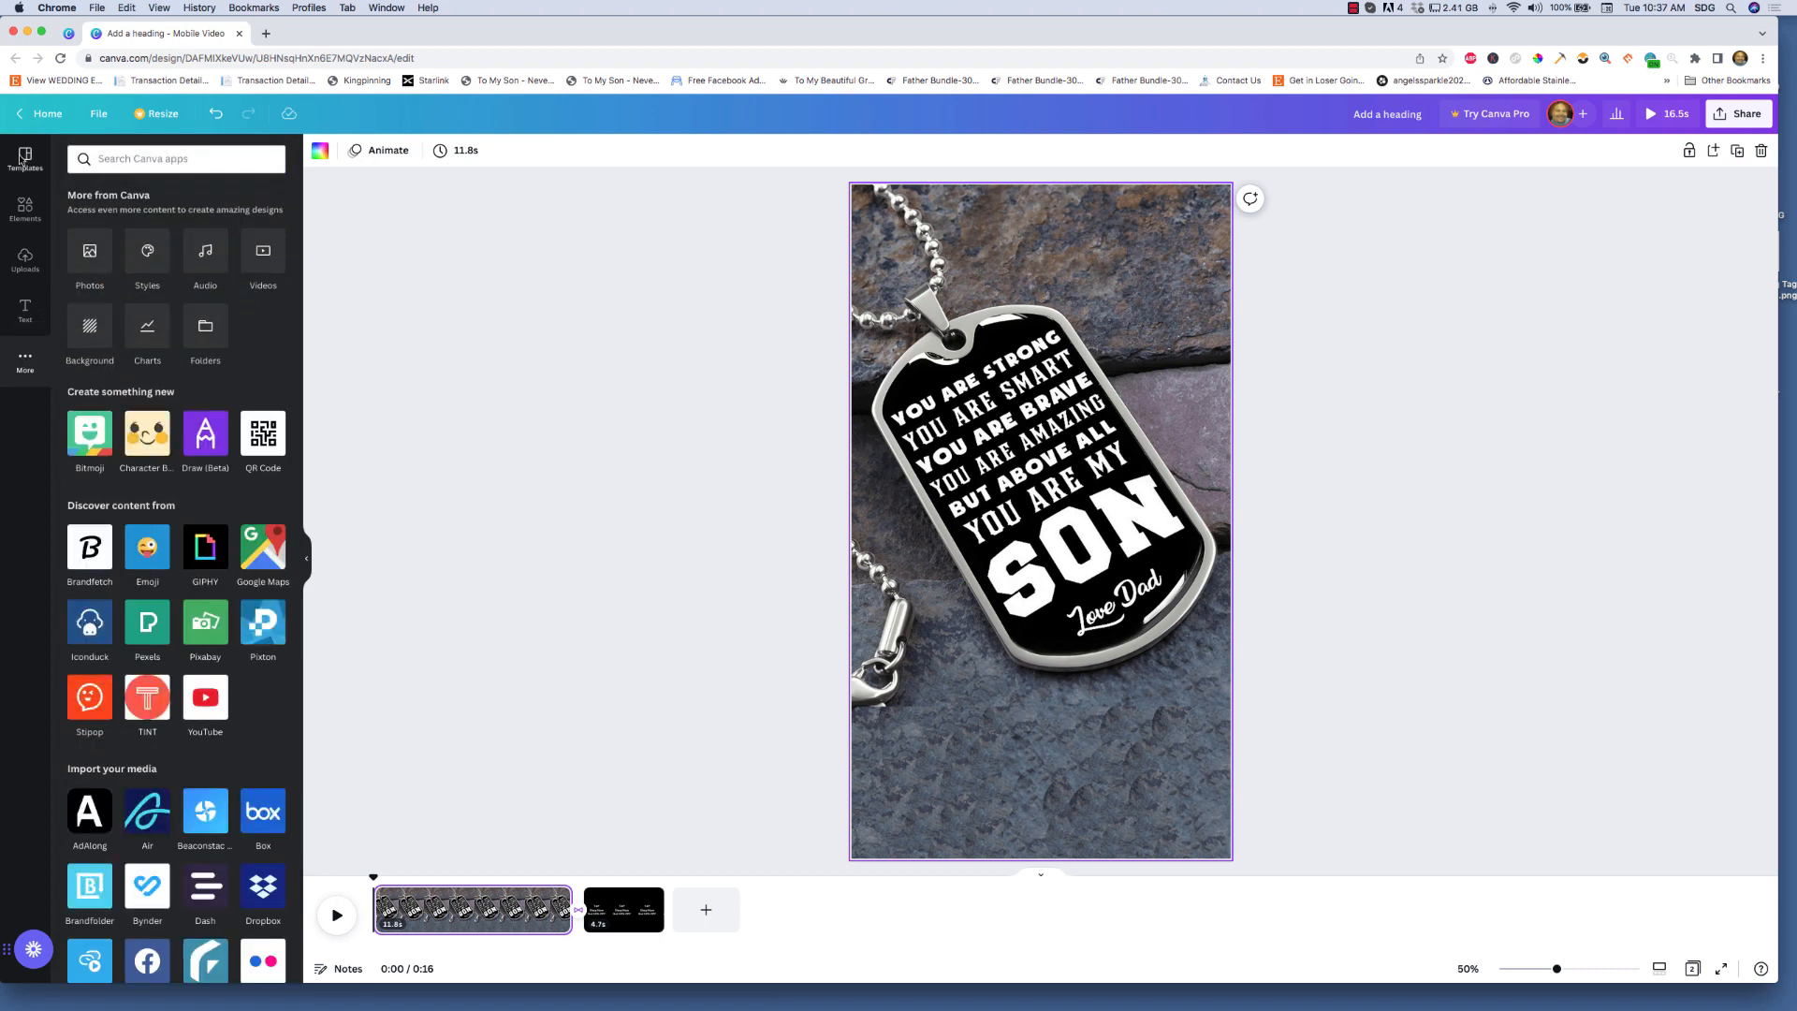
pyautogui.click(25, 215)
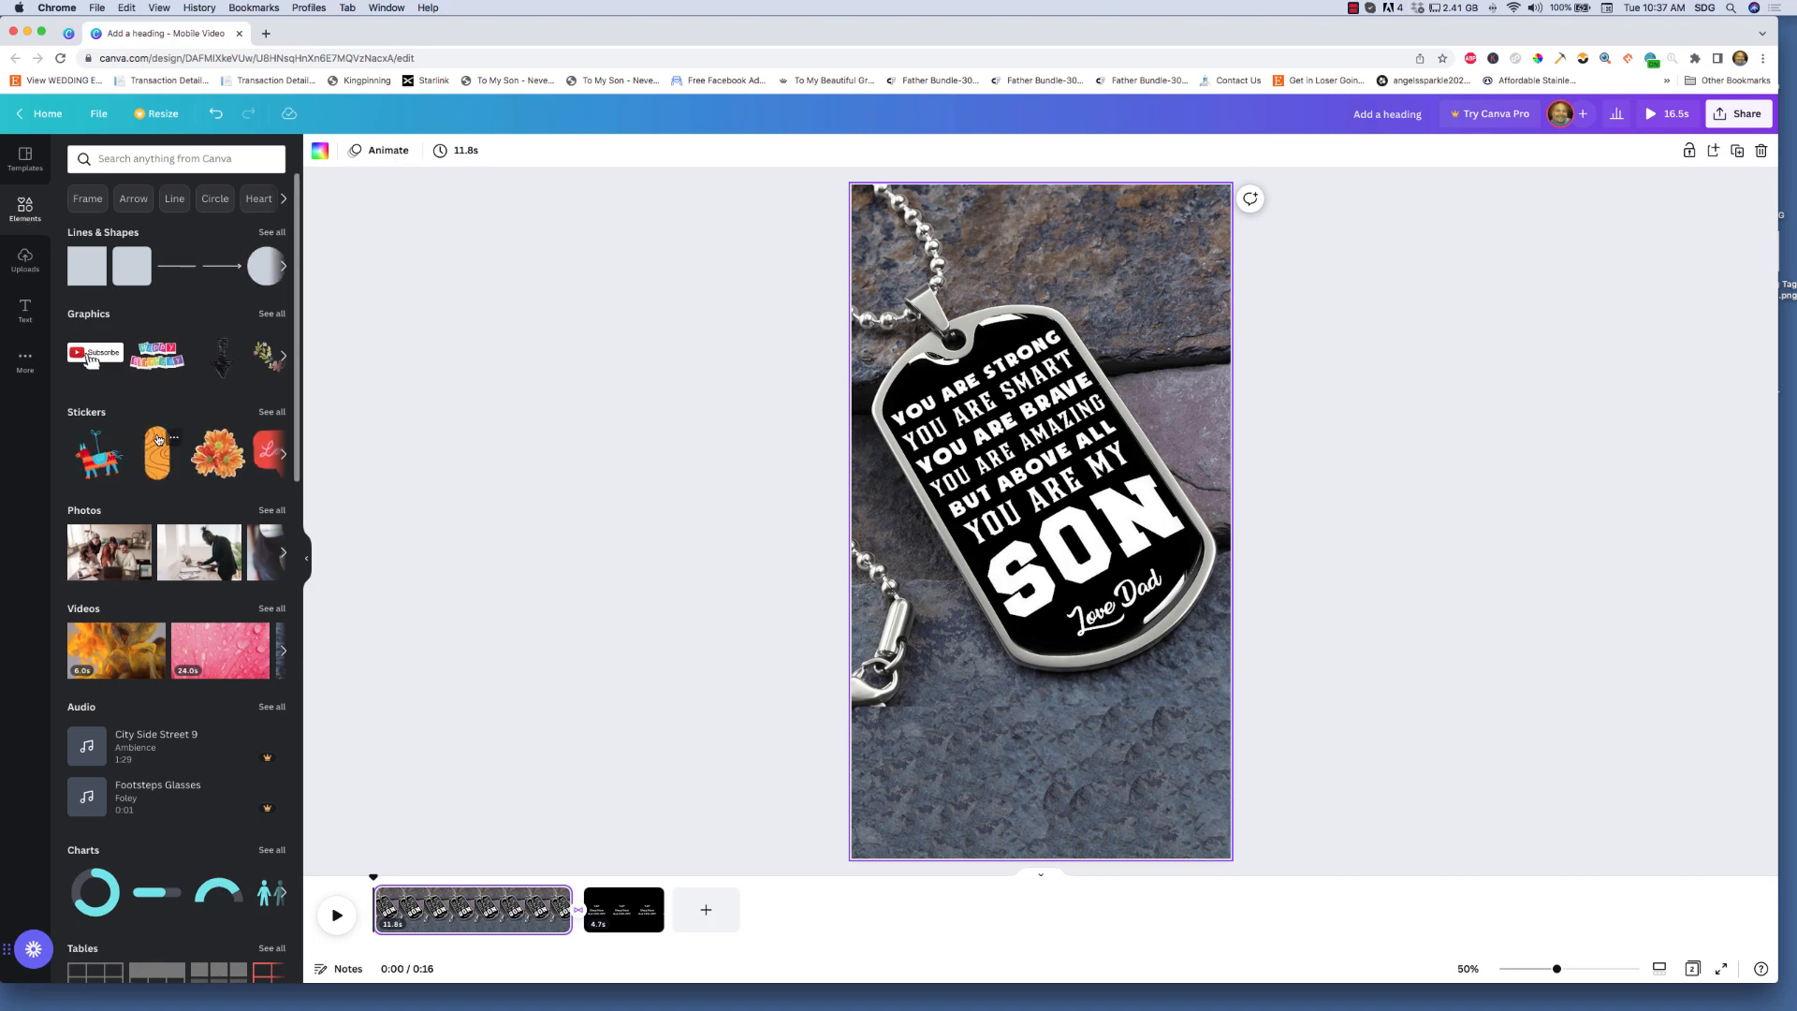
pyautogui.scroll(-5, 159, 440)
pyautogui.click(273, 487)
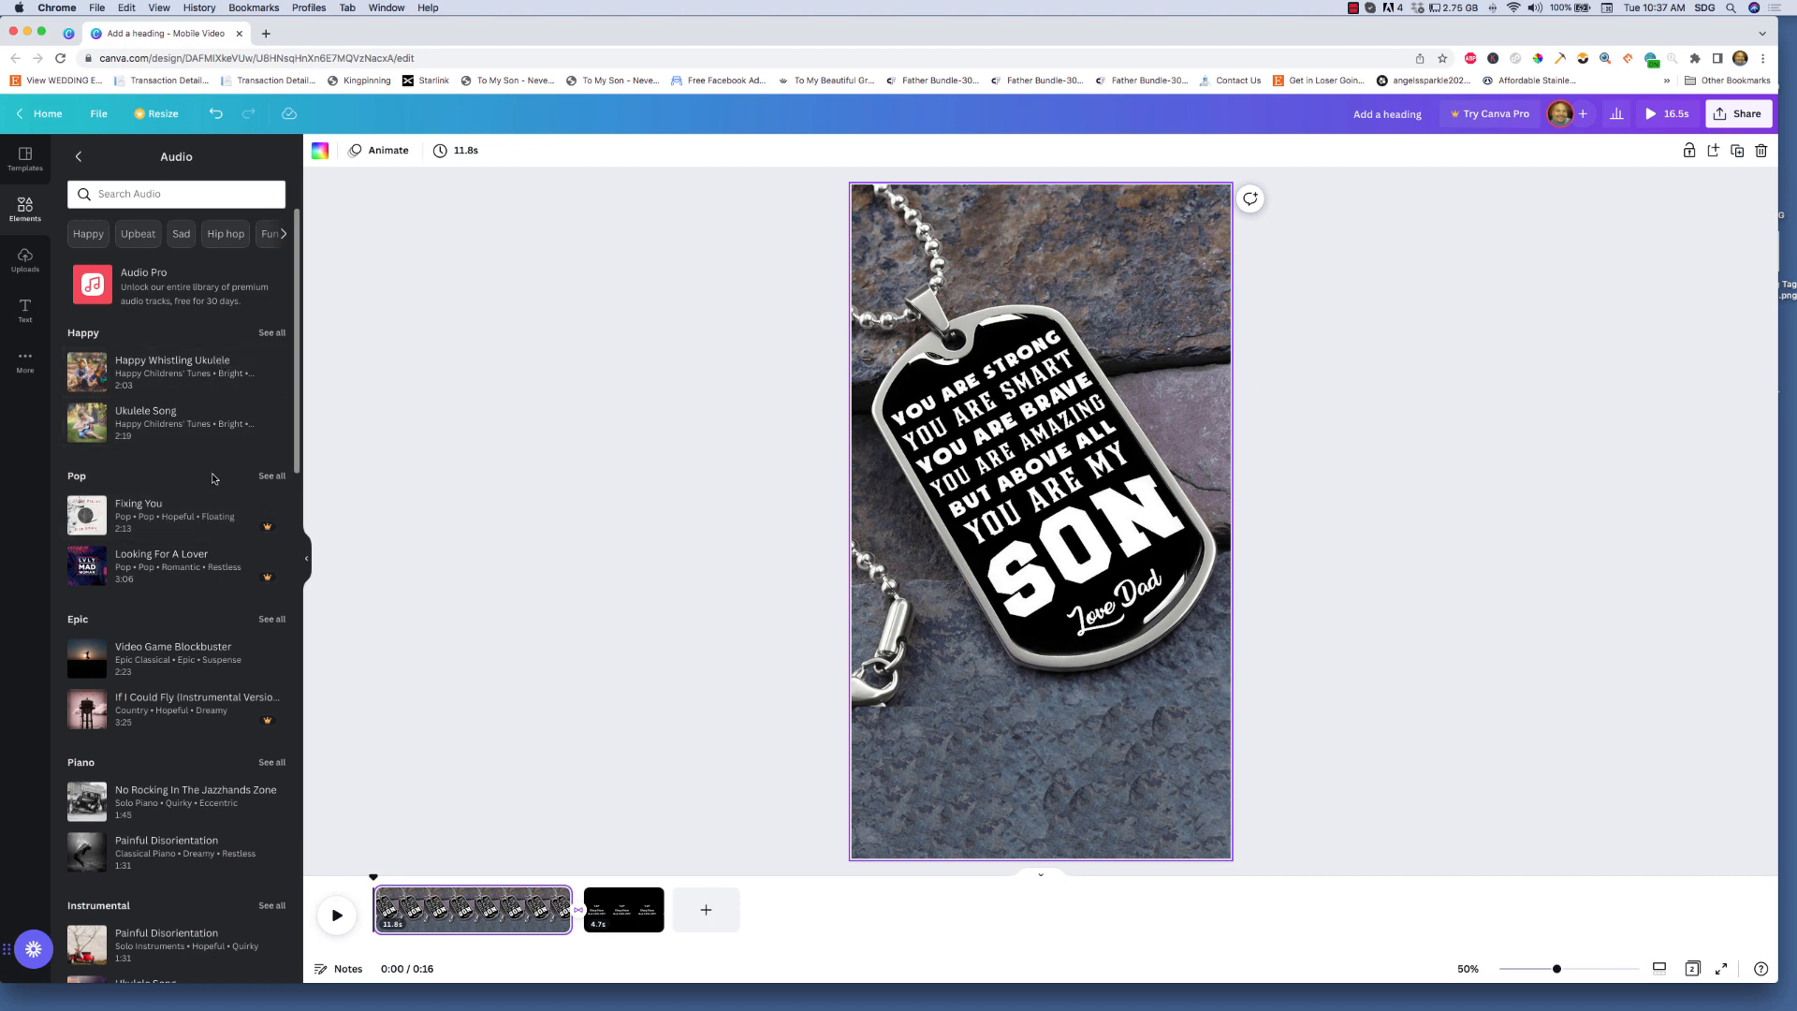
# - Browse the audio tracks and preview "Painful Disorientation" in the Piano category
pyautogui.scroll(-2, 174, 485)
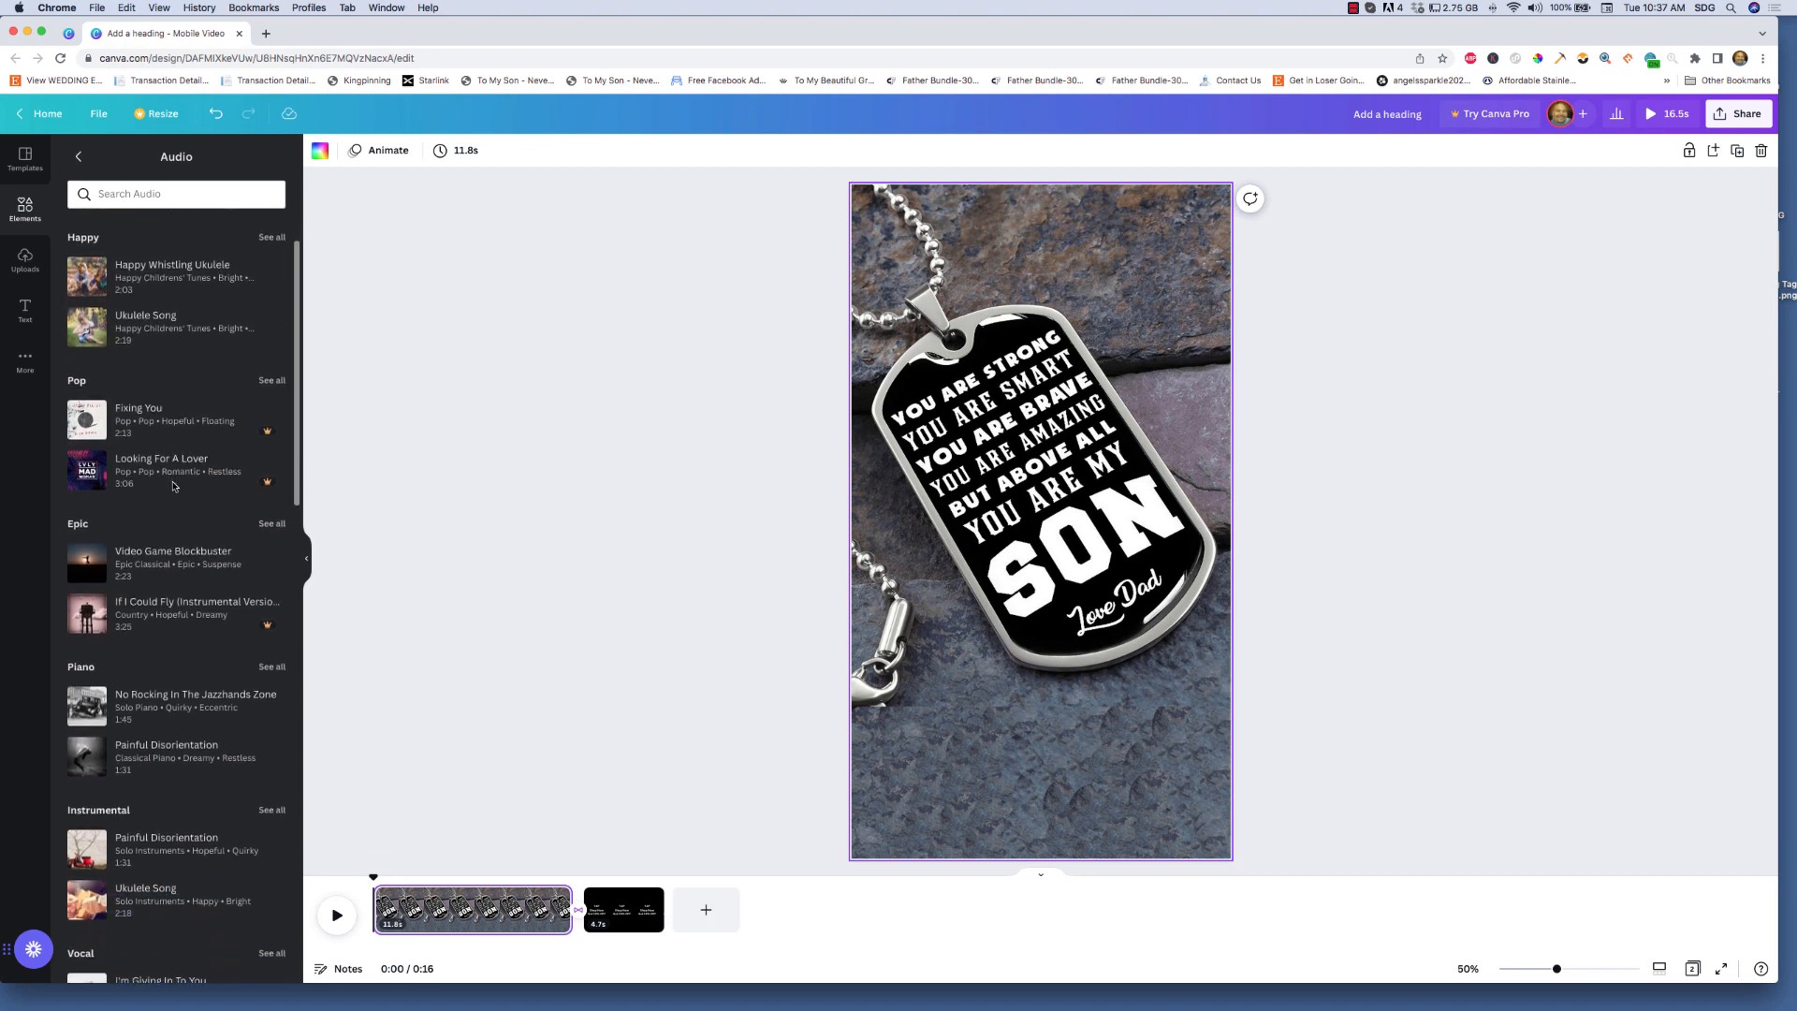
pyautogui.scroll(-4, 173, 486)
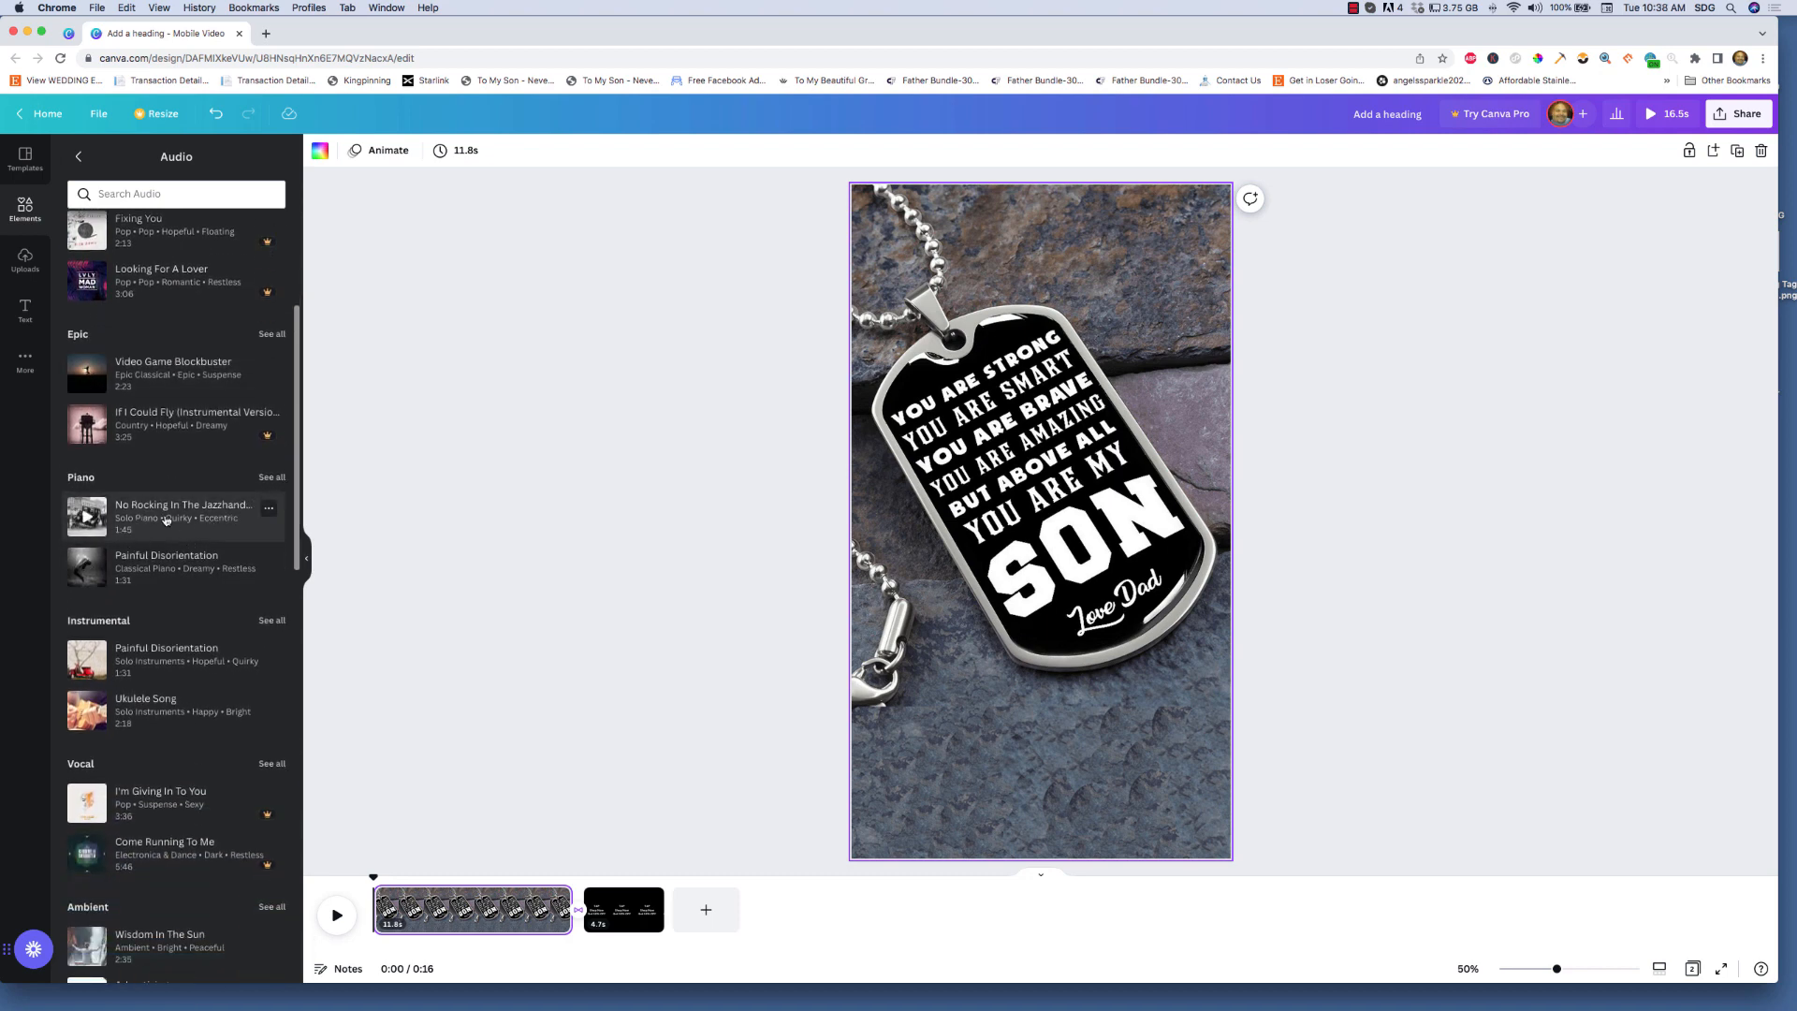
pyautogui.scroll(-4, 187, 510)
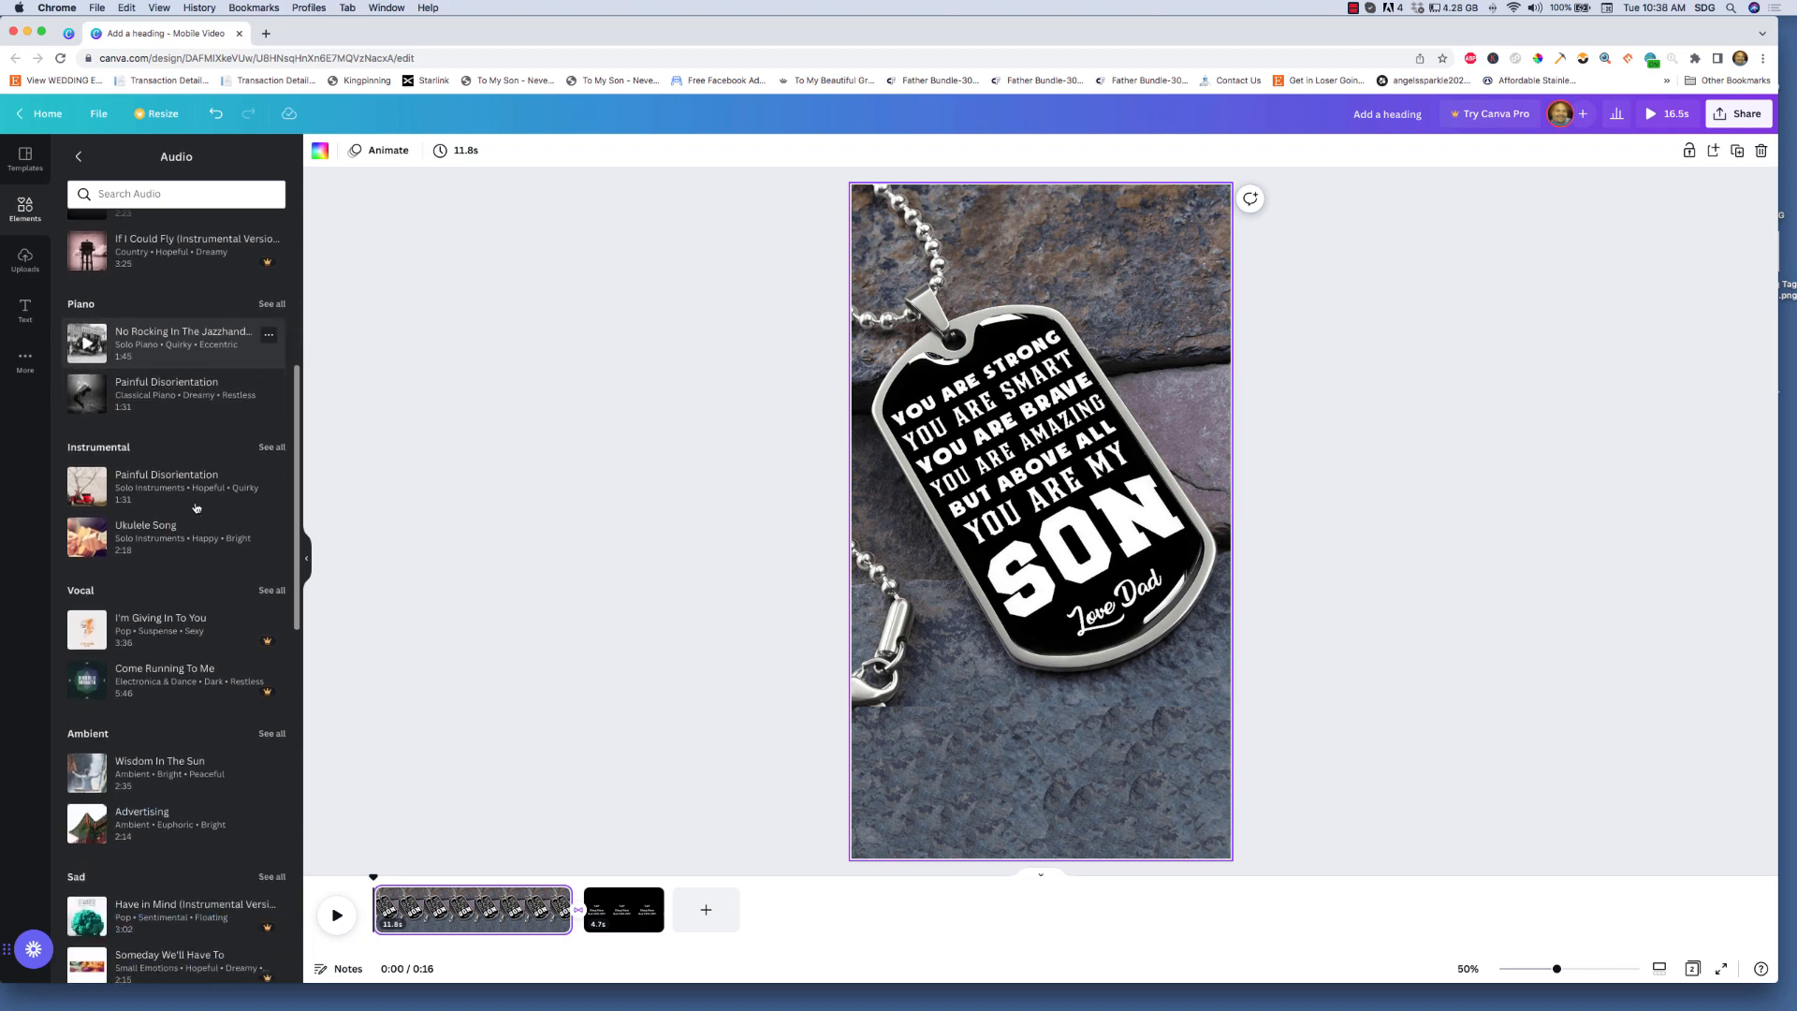
pyautogui.scroll(1, 197, 508)
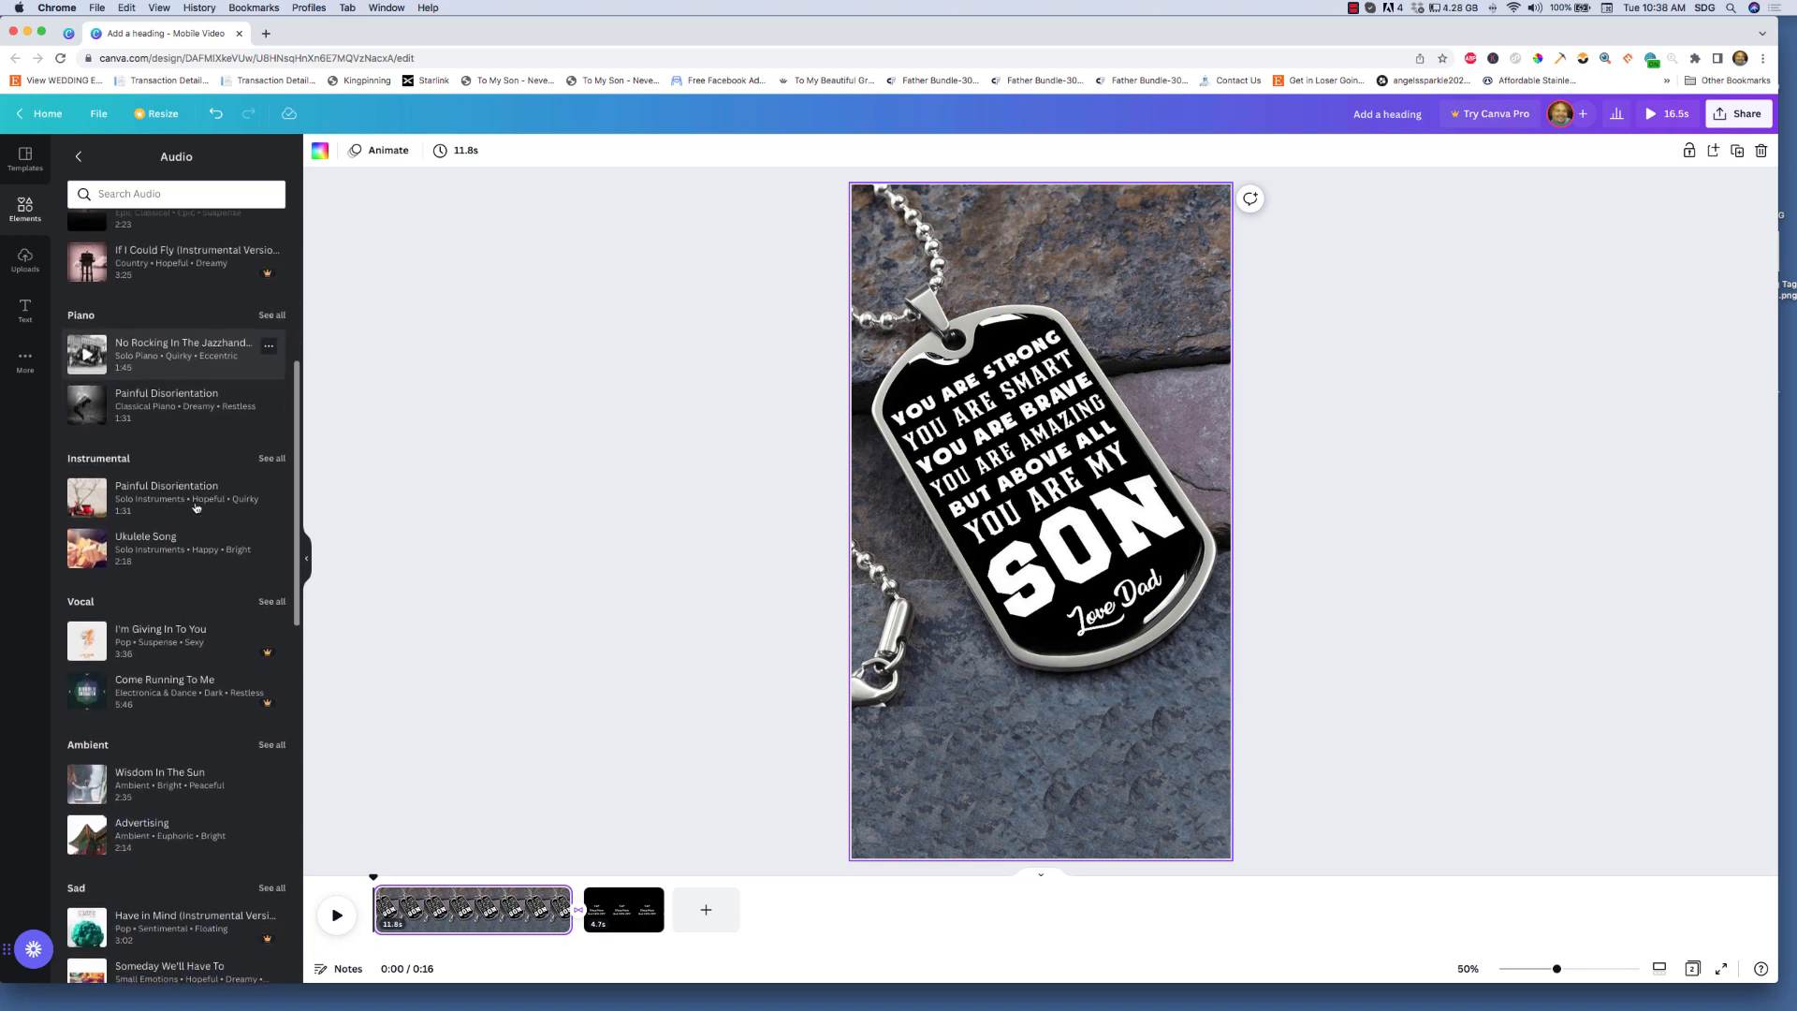
pyautogui.click(86, 404)
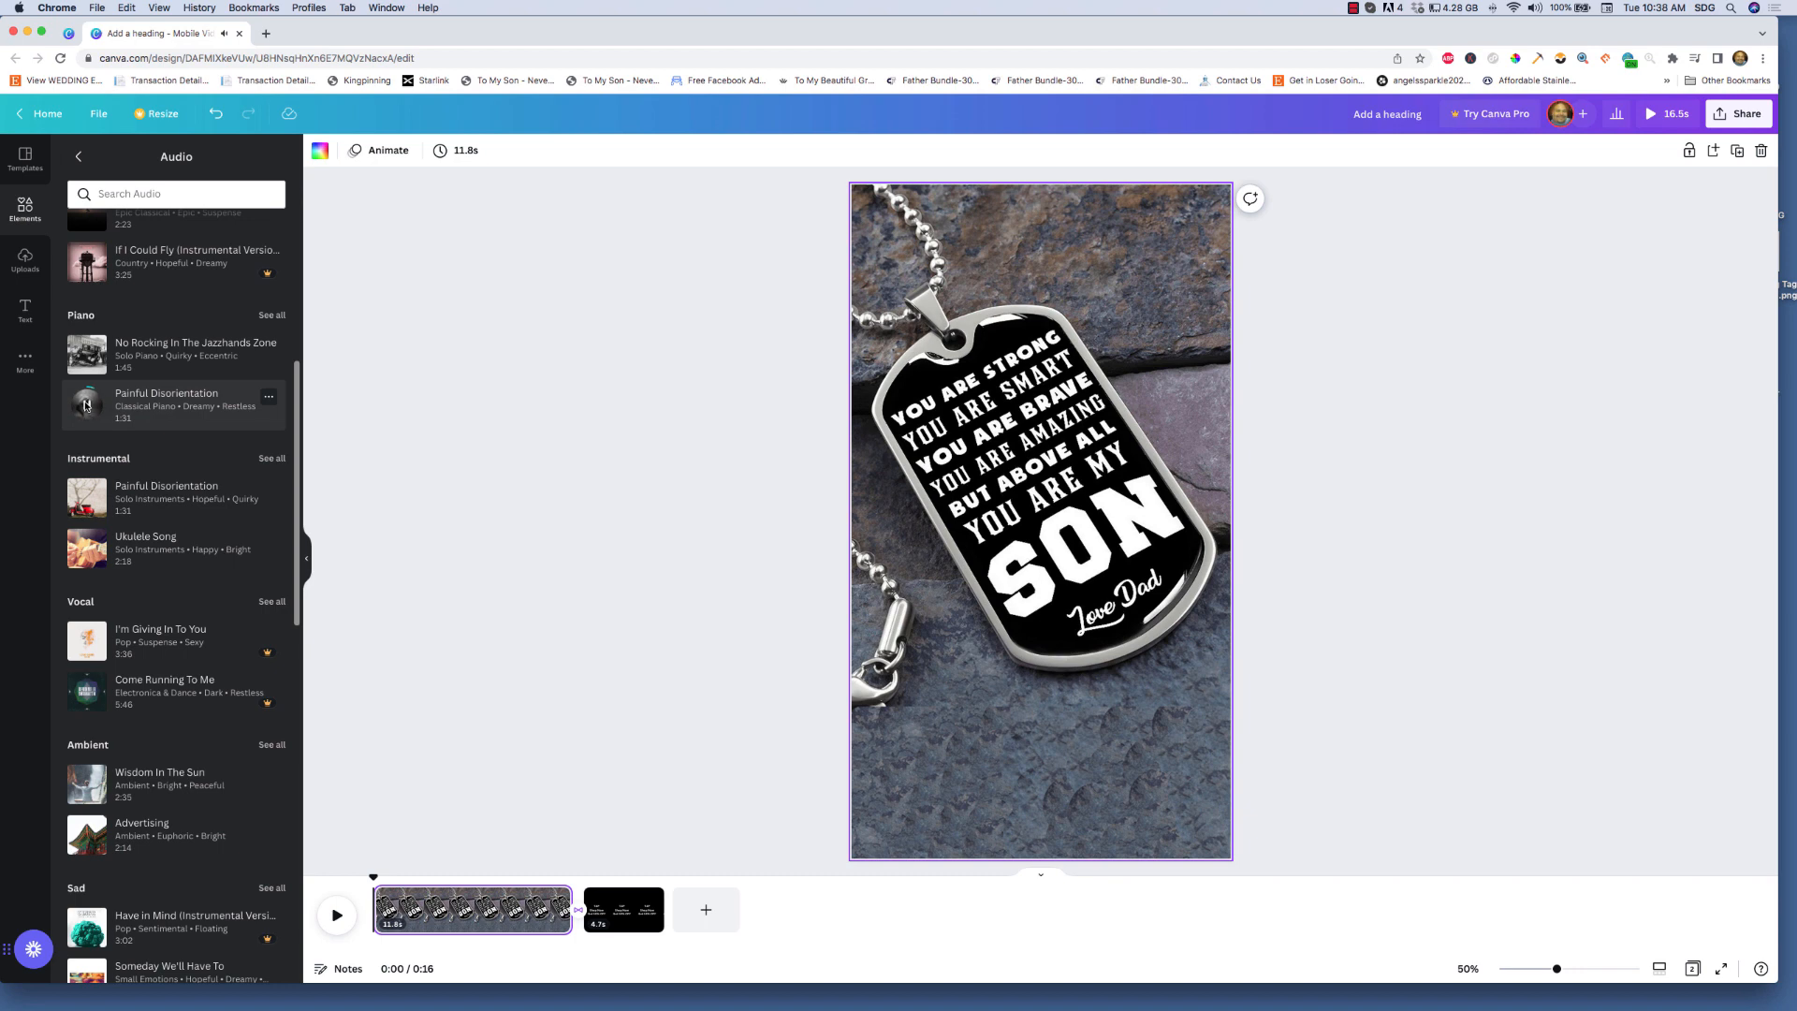
pyautogui.click(86, 404)
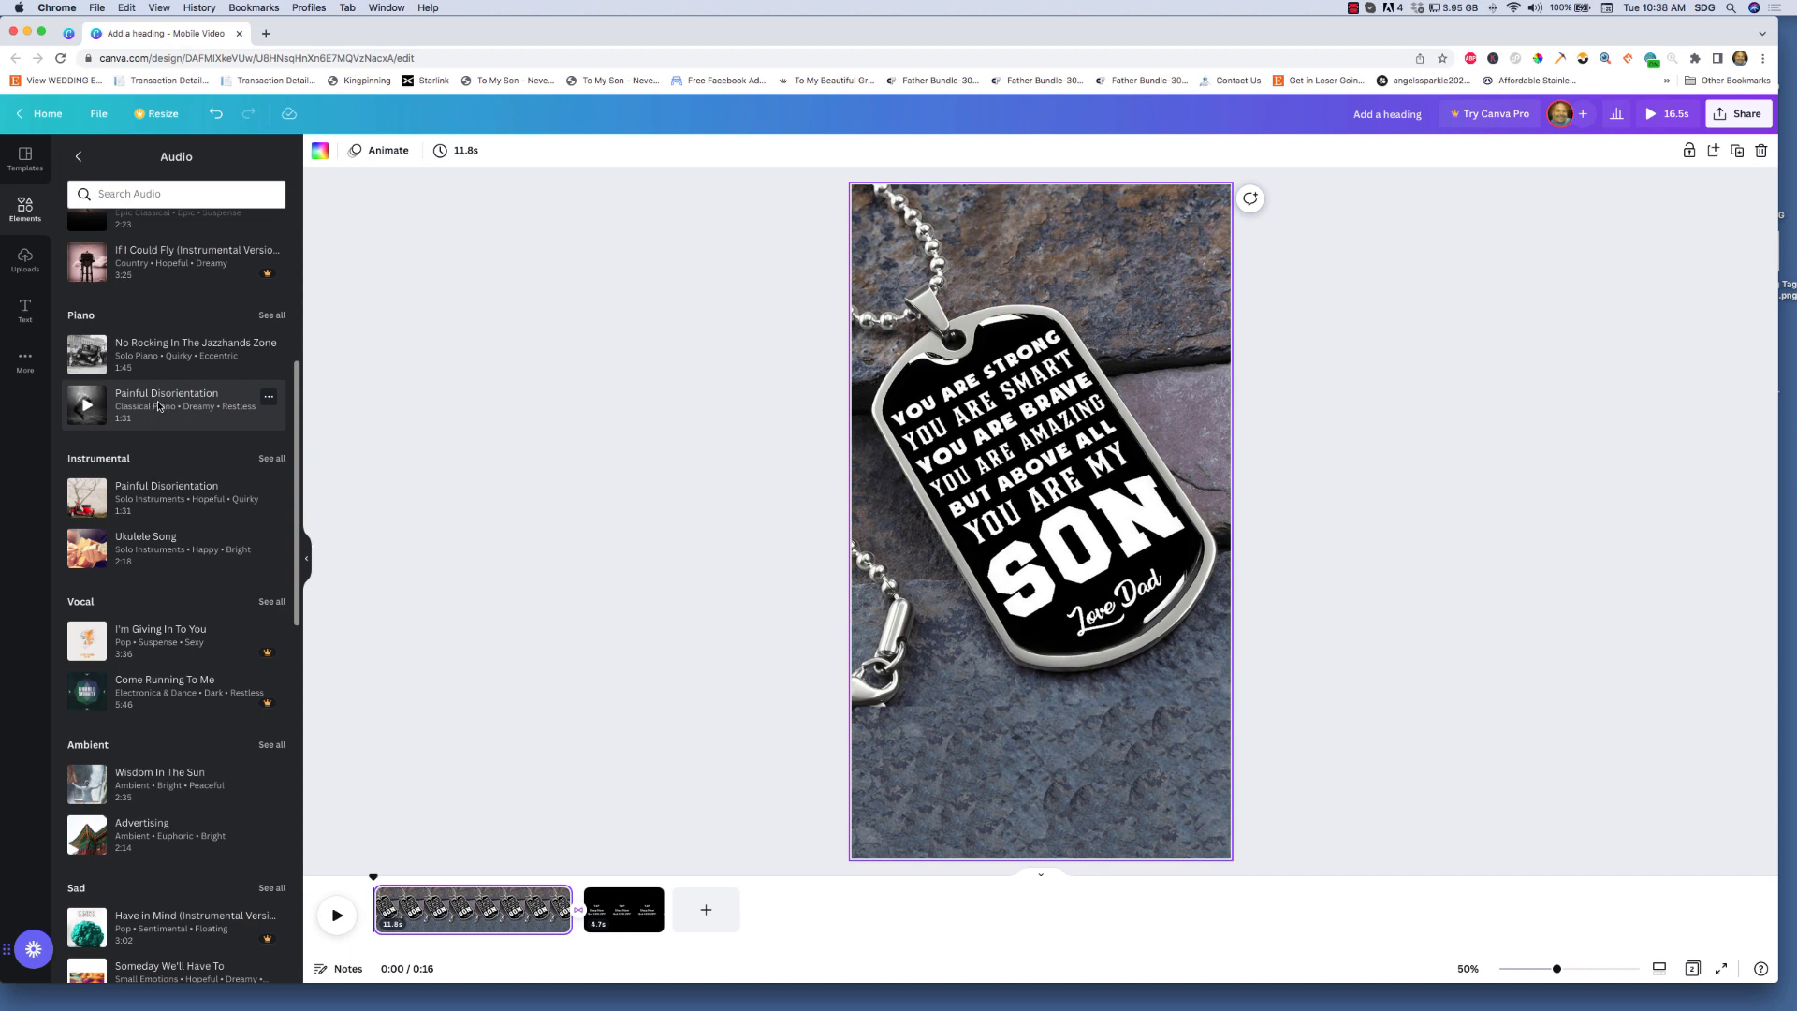
# - Add the Piano track "Painful Disorientation" to the timeline and align it with the start of the video
pyautogui.moveTo(158, 406); pyautogui.dragTo(508, 926)
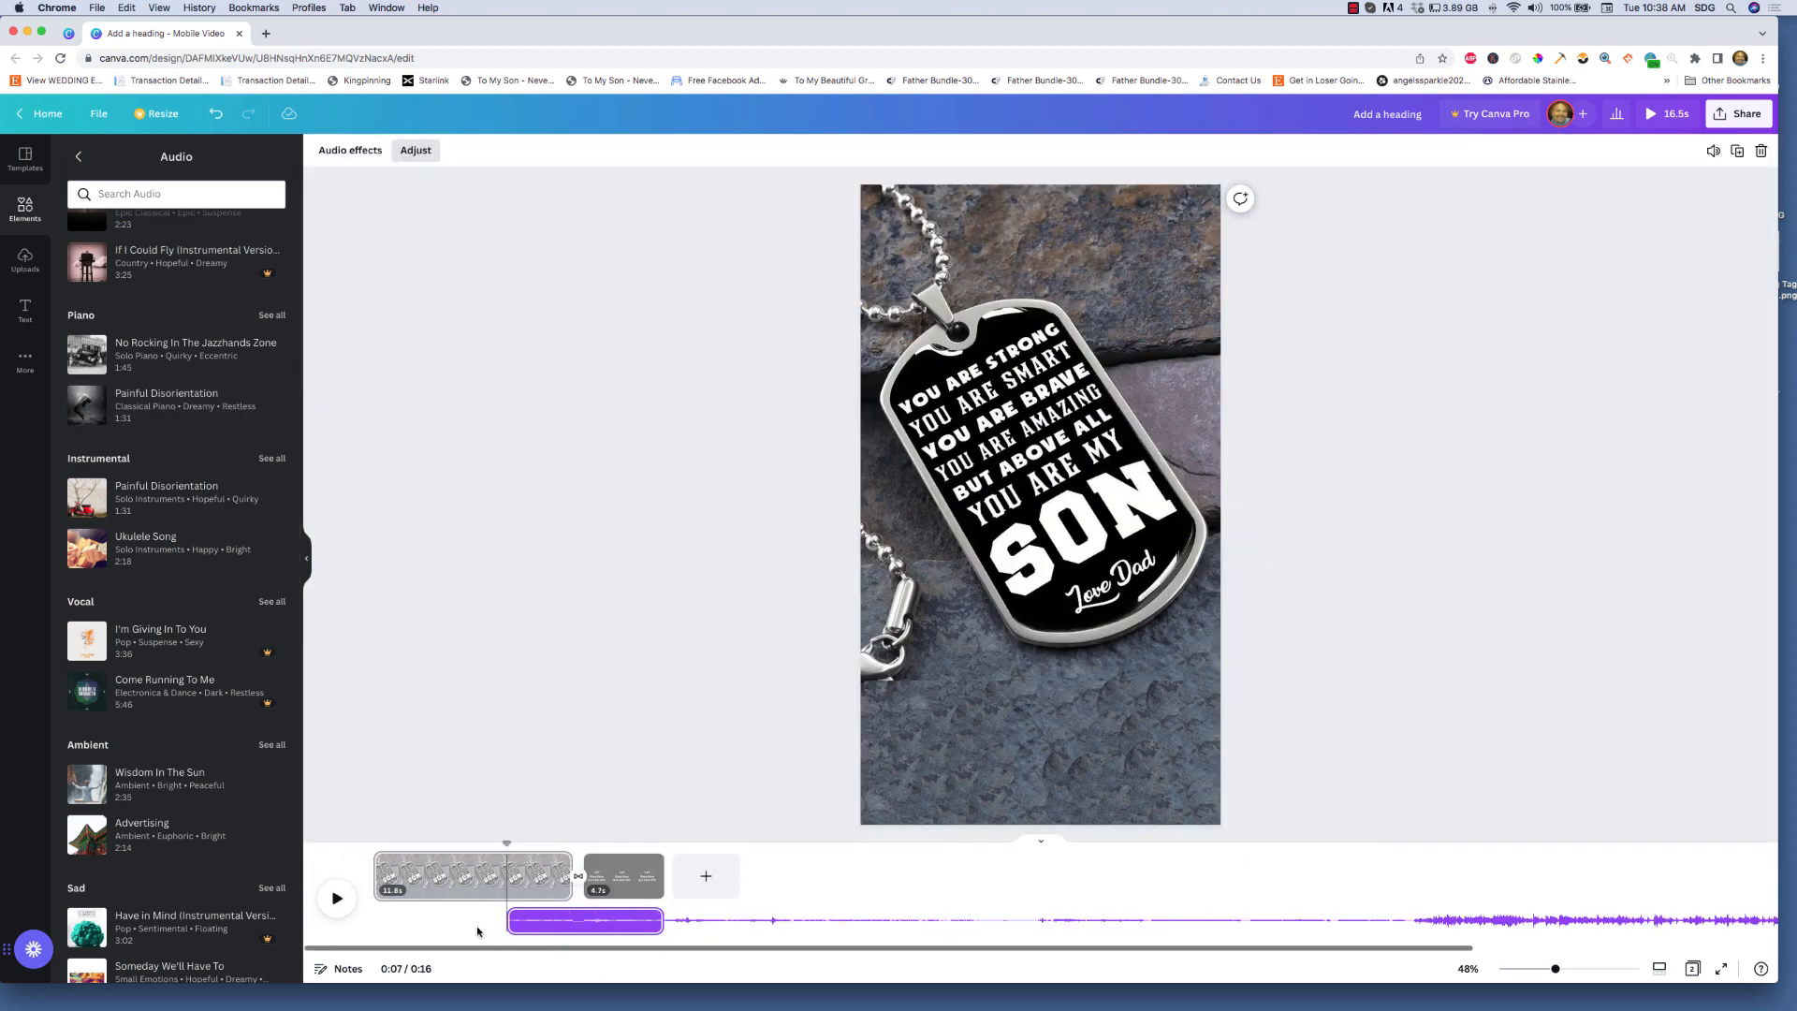
pyautogui.click(477, 931)
pyautogui.moveTo(559, 921); pyautogui.dragTo(427, 922)
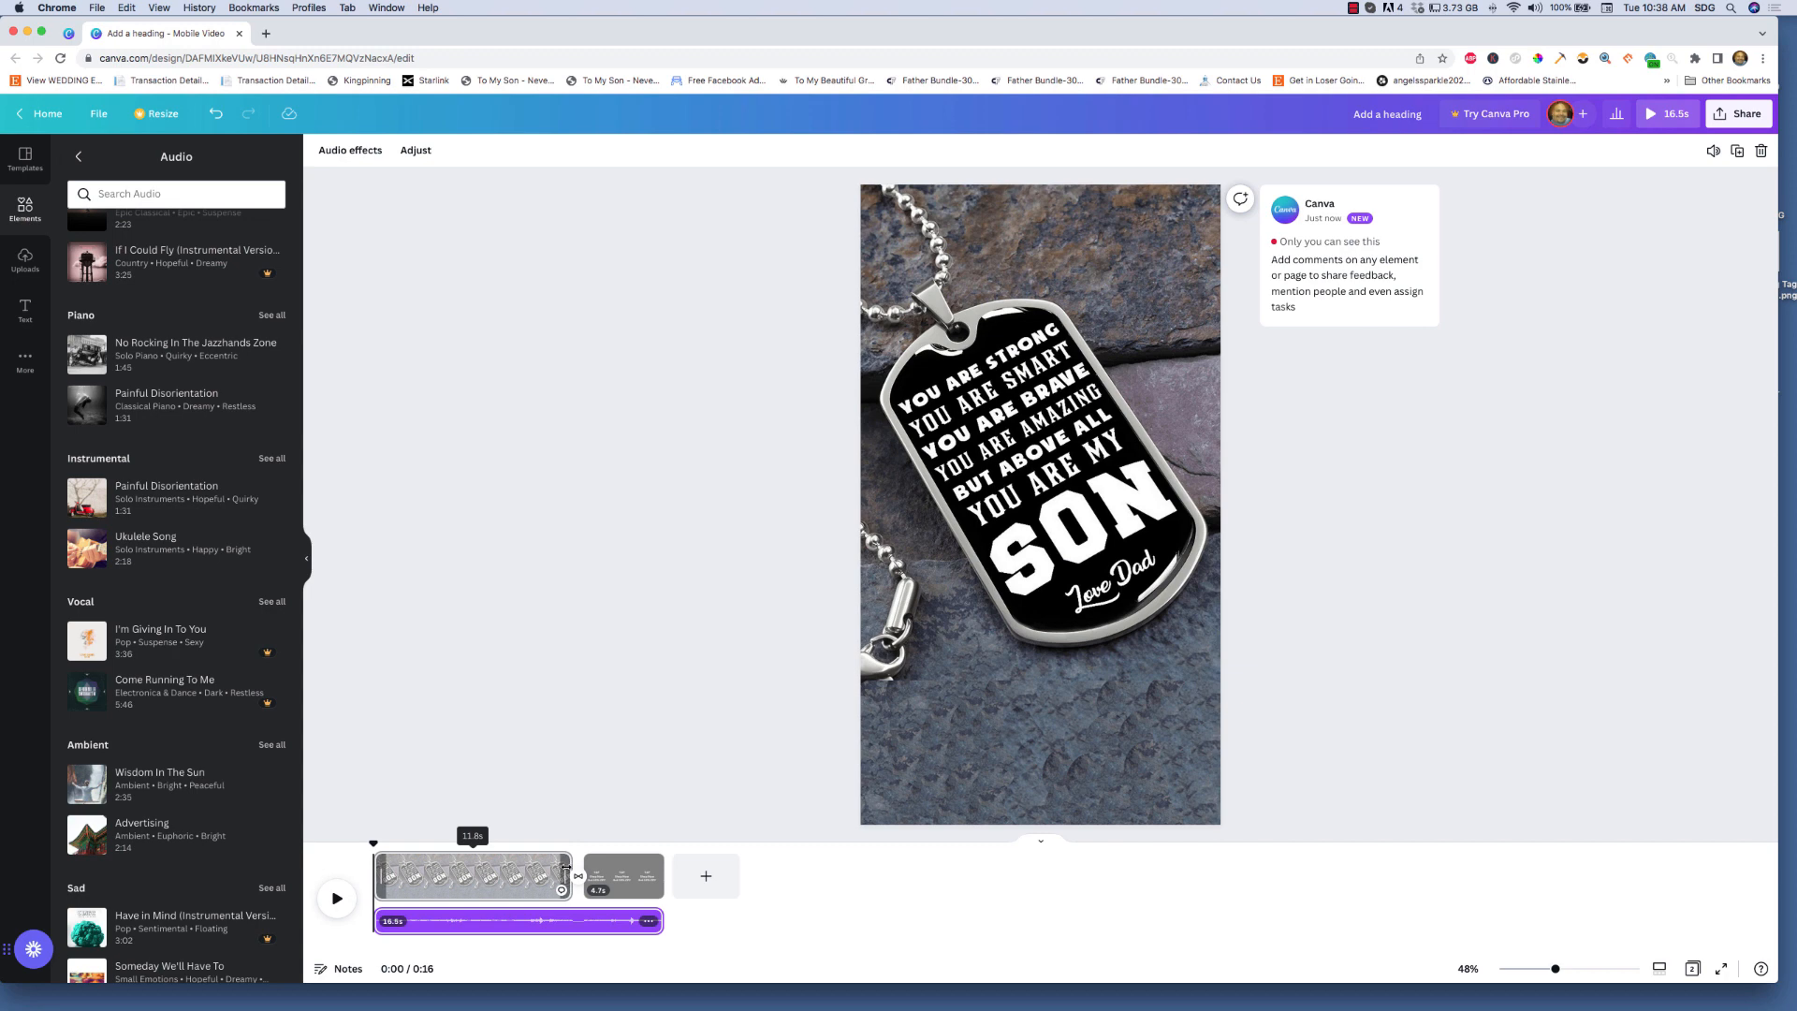
# - Extend the dog tag page to 15.7 s and trim the text page to 4.5 s on the timeline
pyautogui.moveTo(568, 873); pyautogui.dragTo(632, 874)
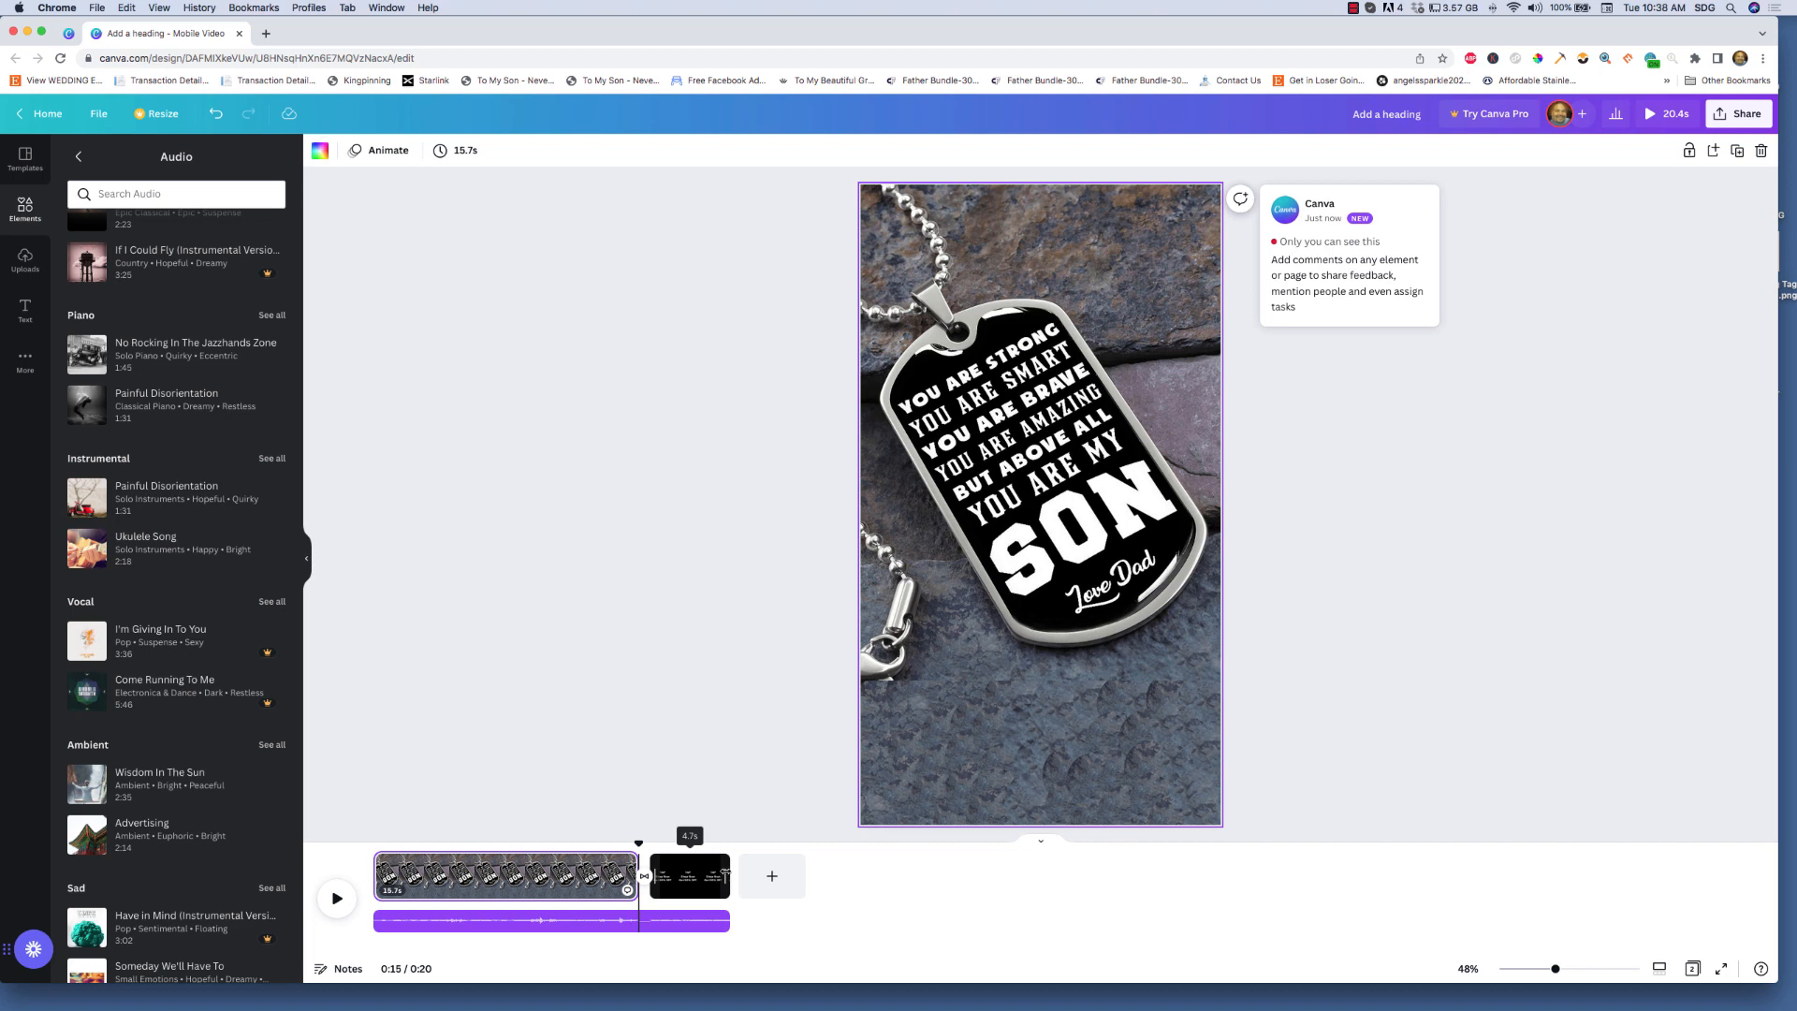
pyautogui.moveTo(725, 873); pyautogui.dragTo(722, 872)
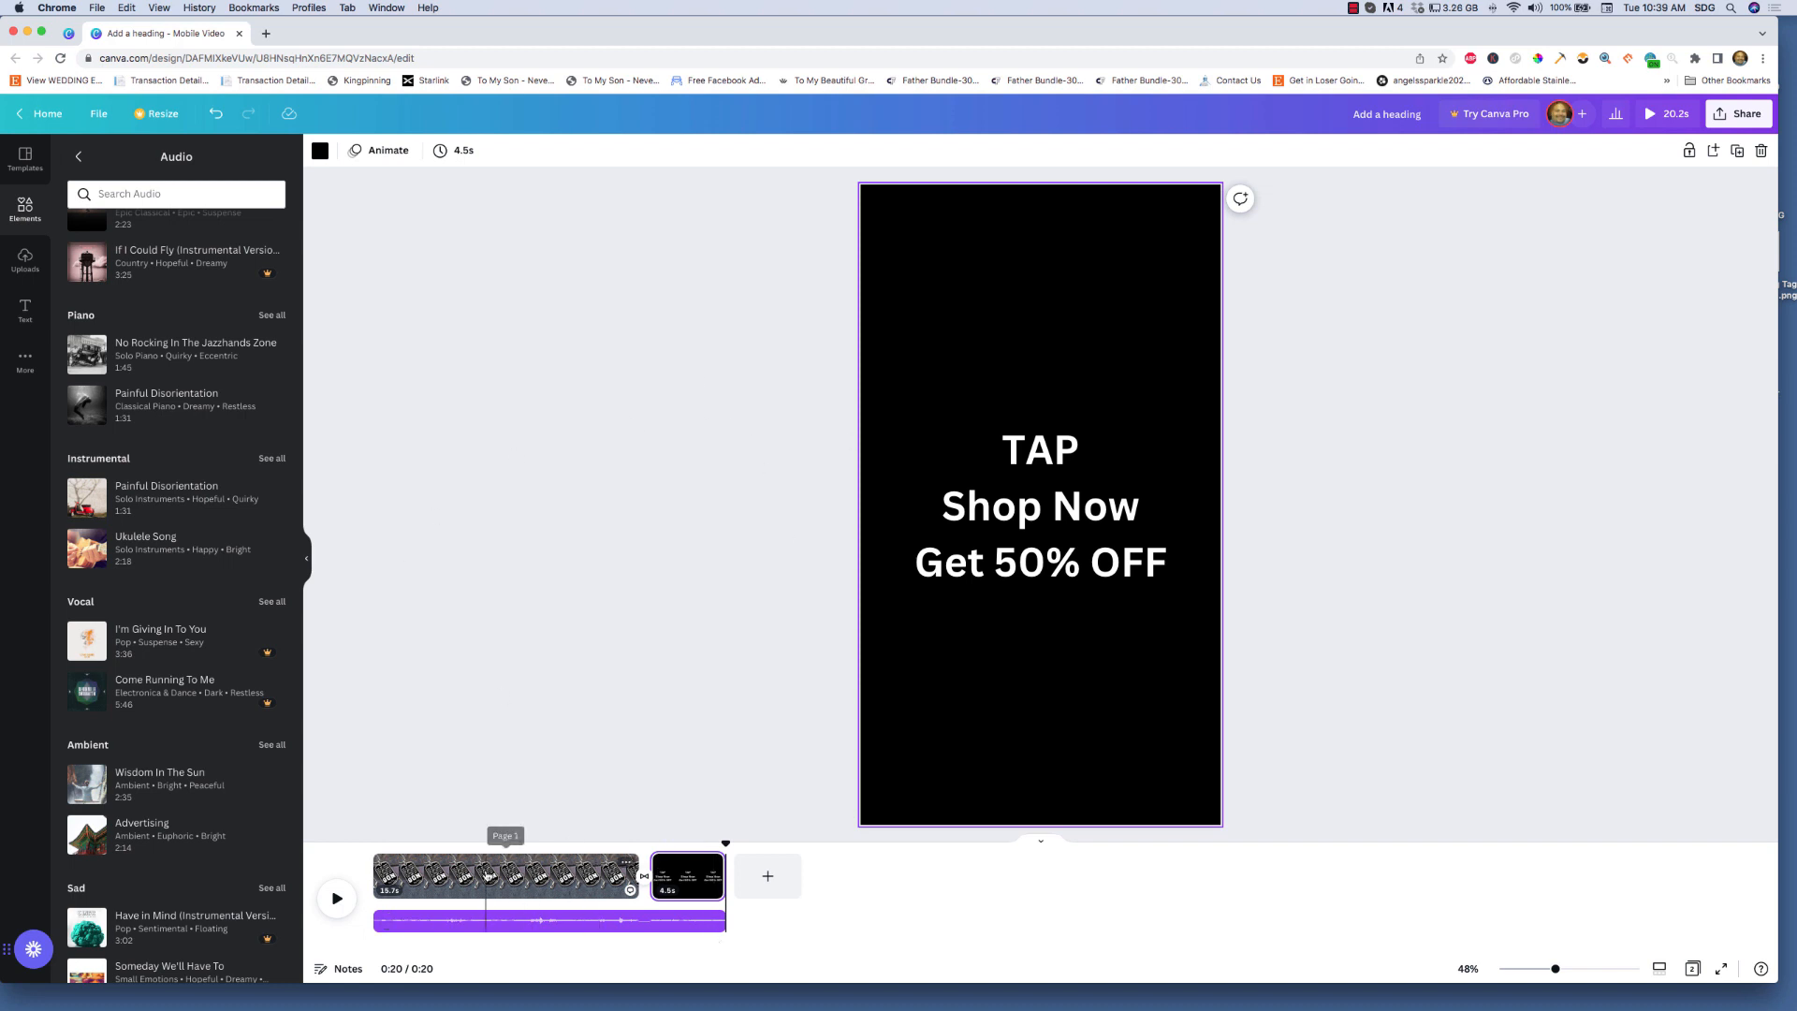
# - Apply the Breathe page animation to the dog tag page
pyautogui.click(487, 875)
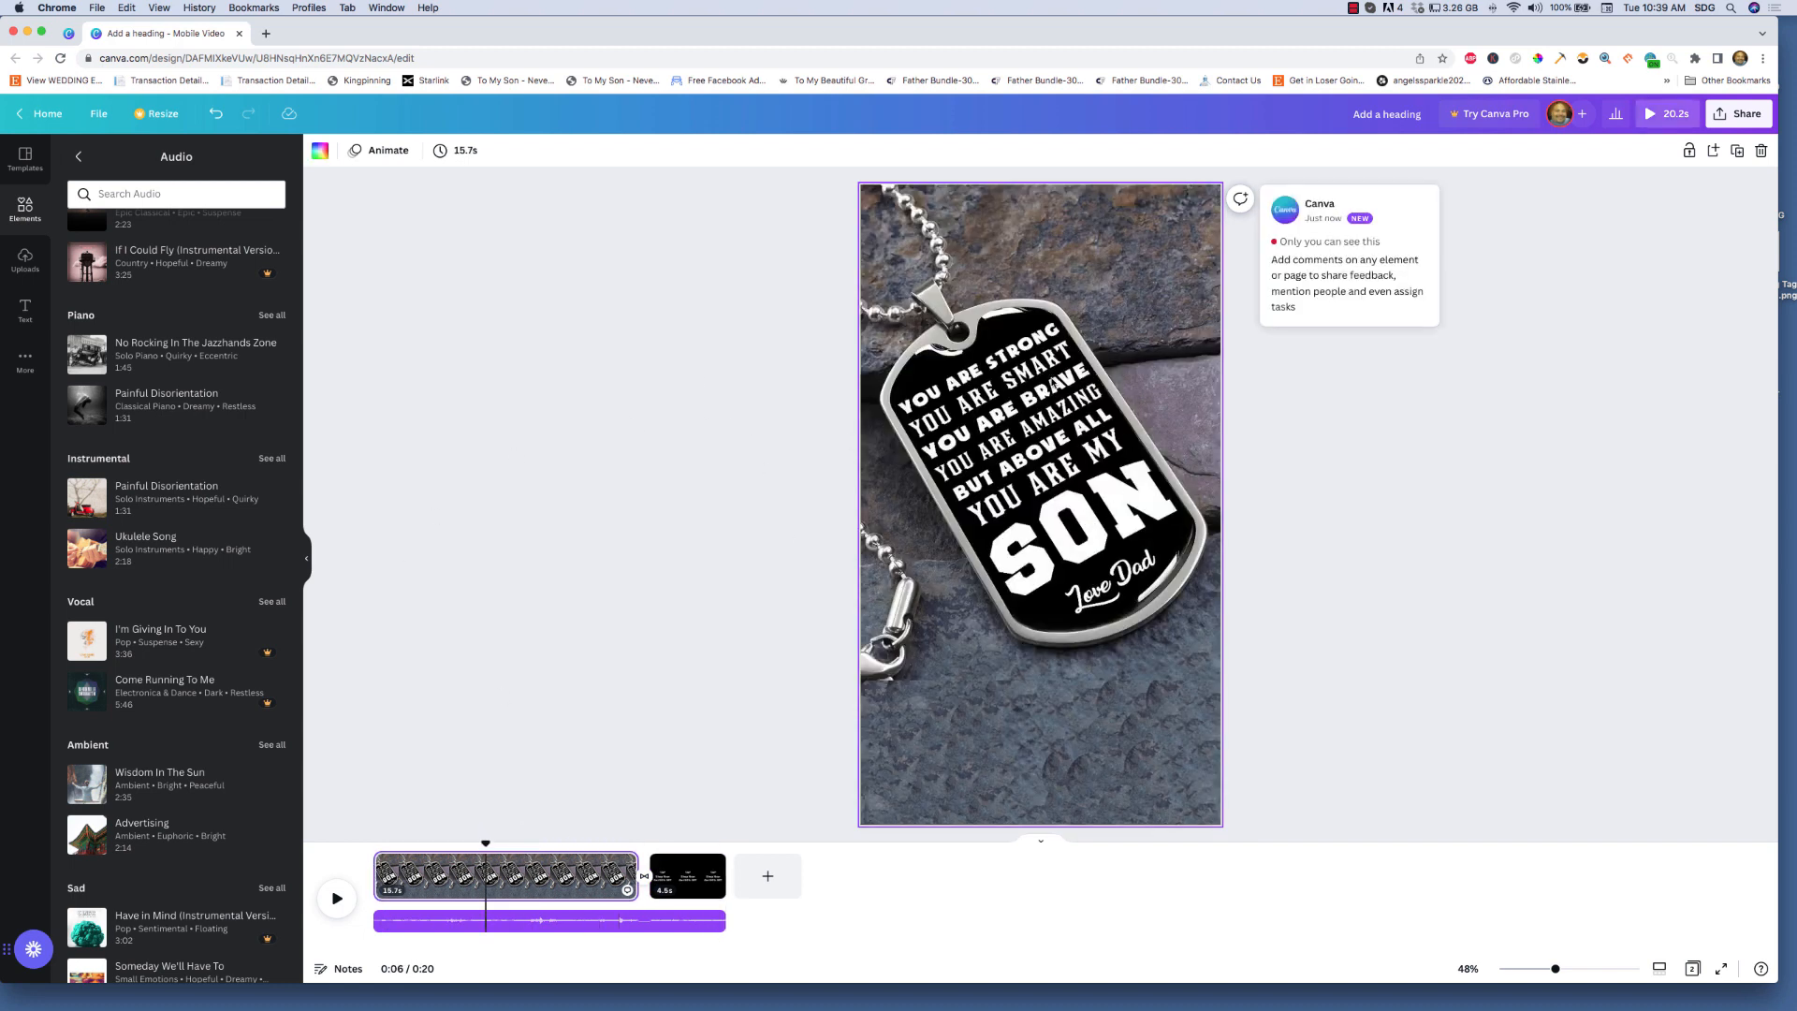
pyautogui.click(403, 153)
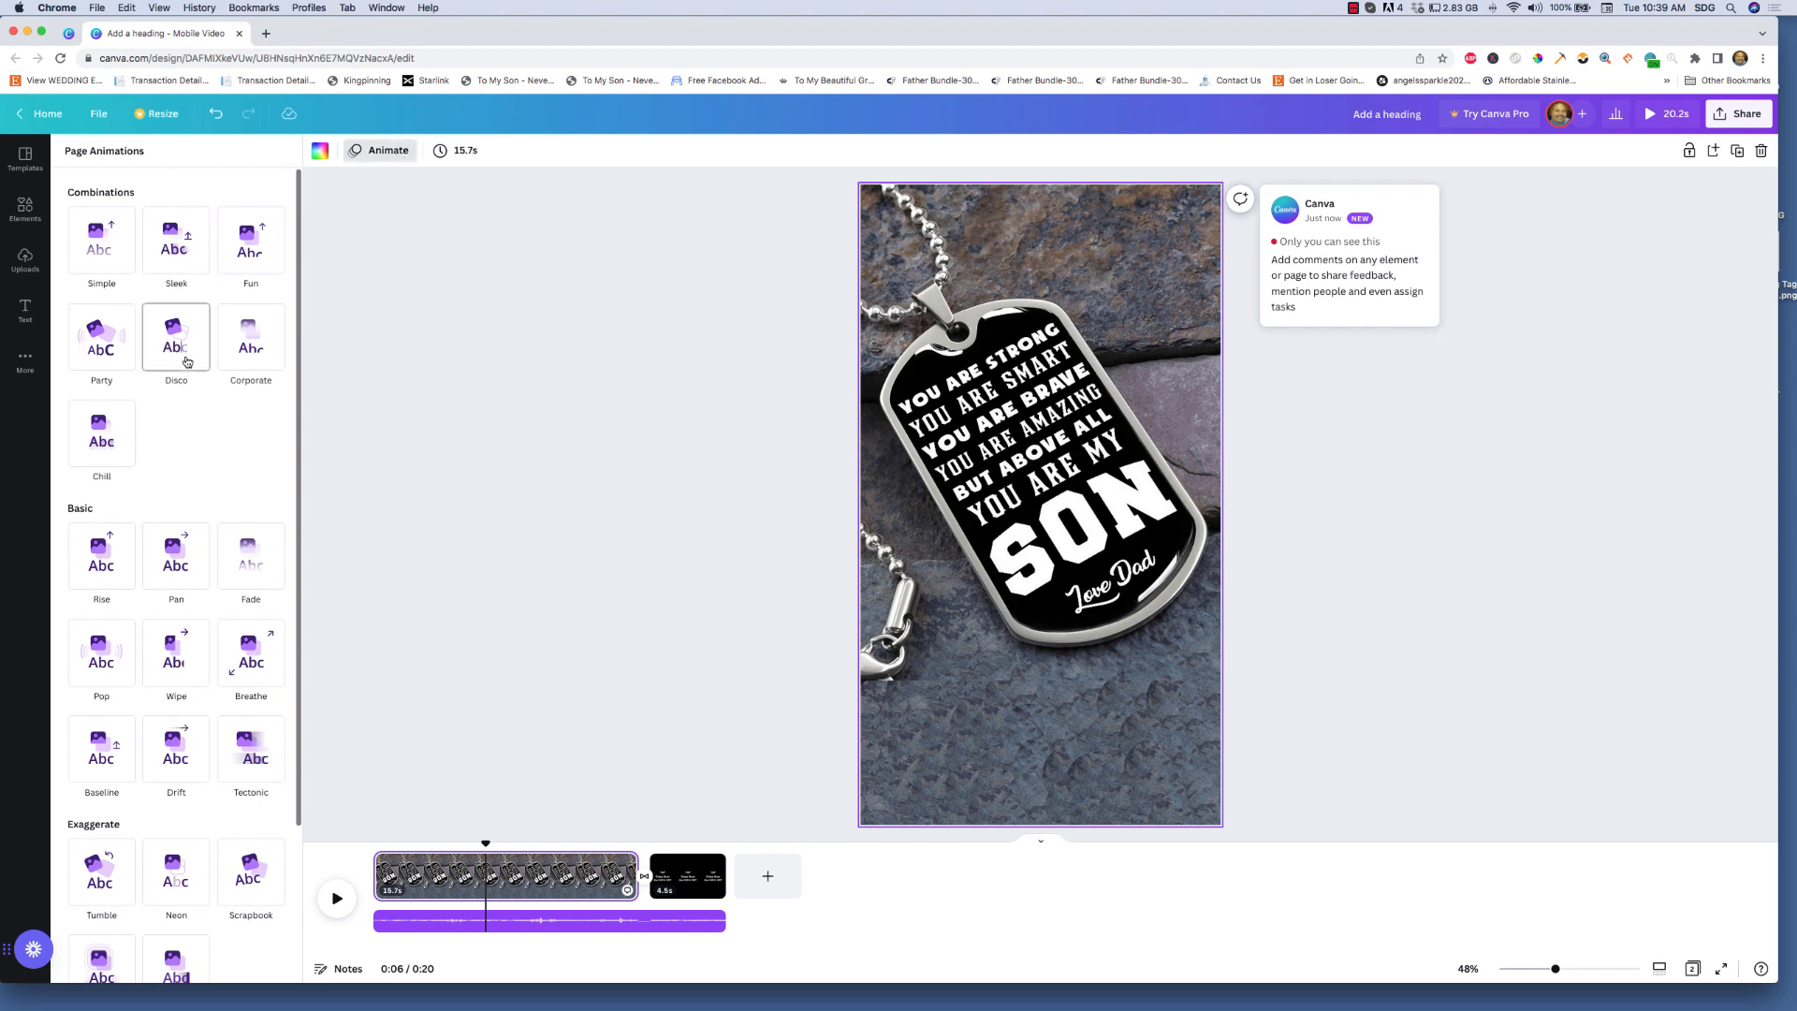
pyautogui.scroll(-3, 150, 351)
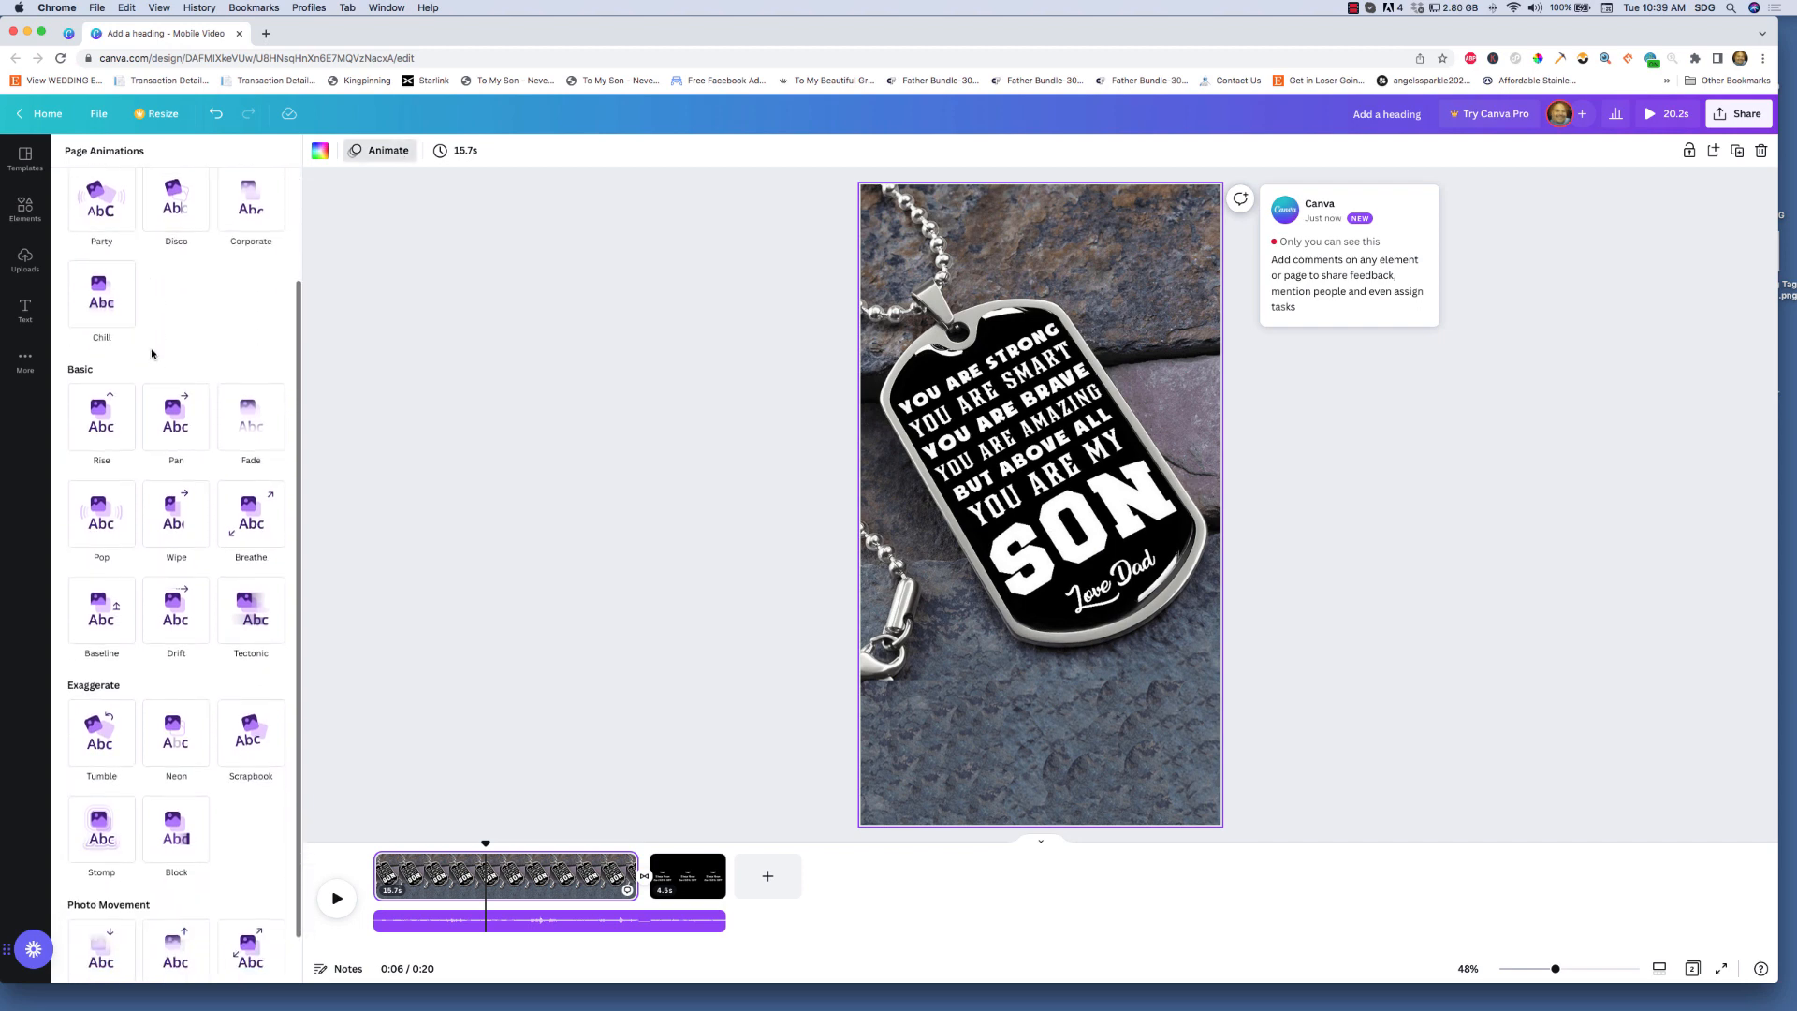
pyautogui.click(260, 515)
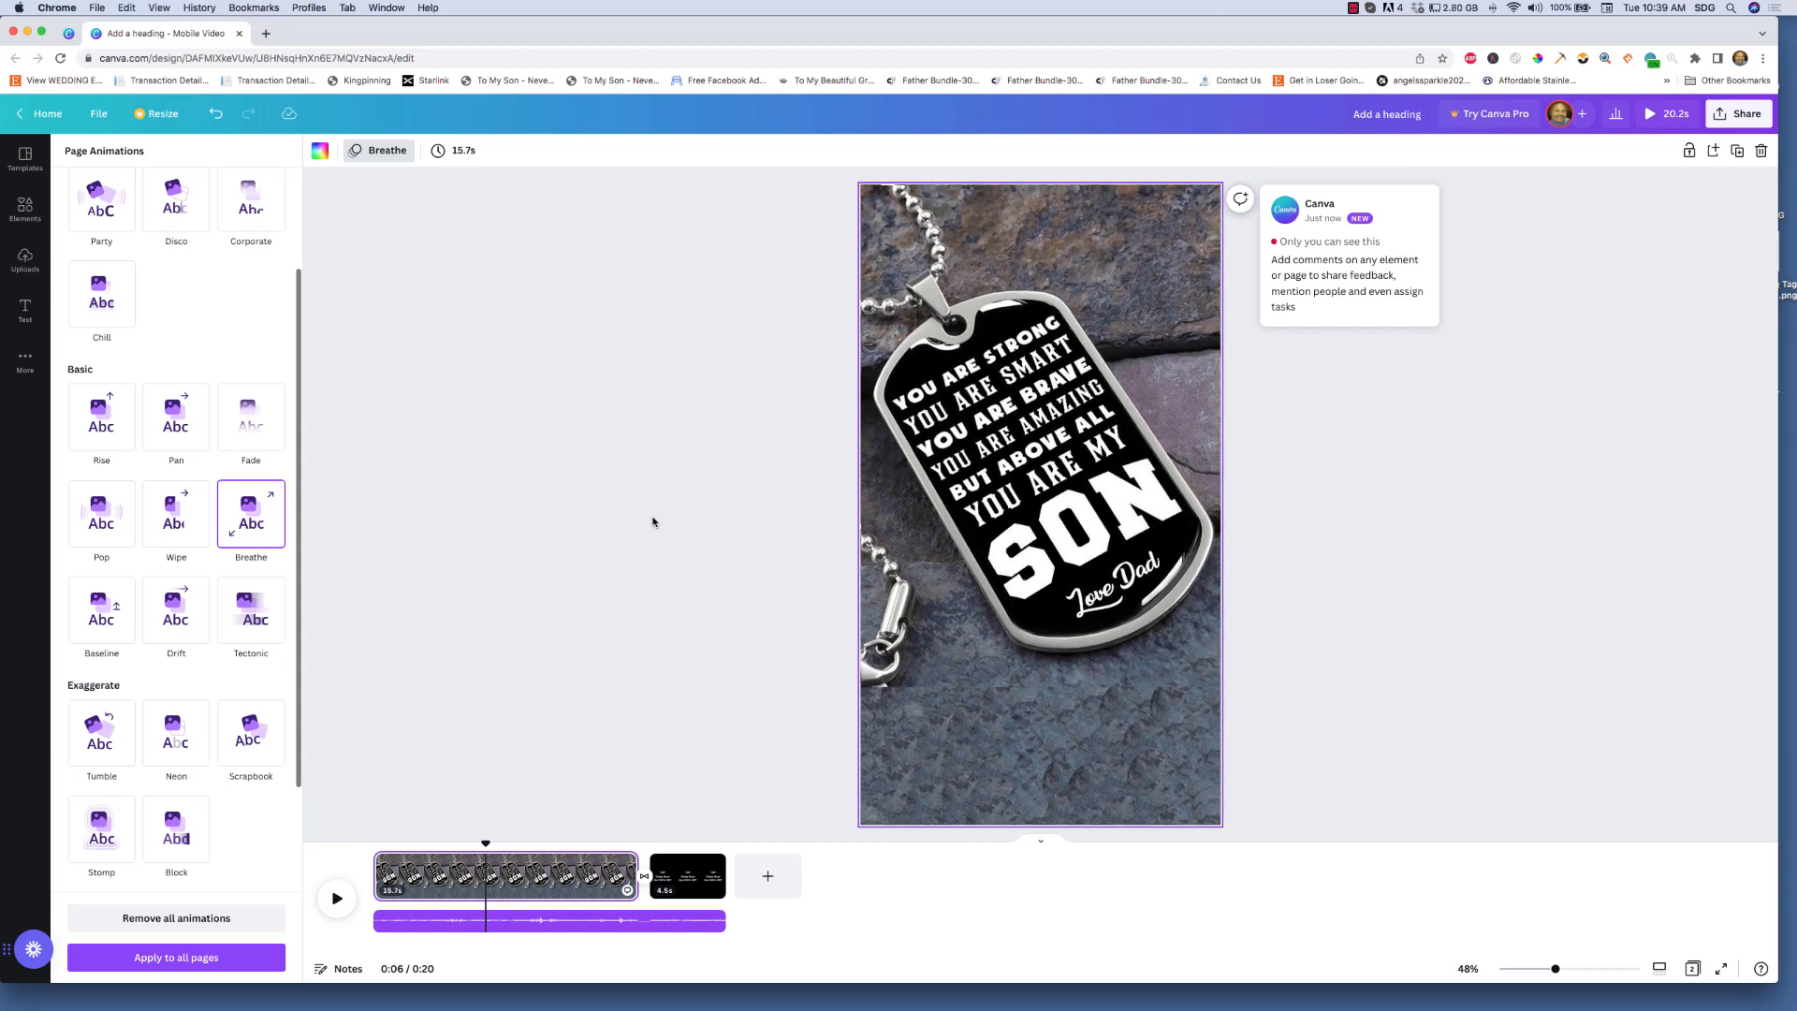
# - Play the video from the beginning to review animation, transition and music, pause it, and return the playhead to the start
pyautogui.moveTo(486, 844); pyautogui.dragTo(367, 842)
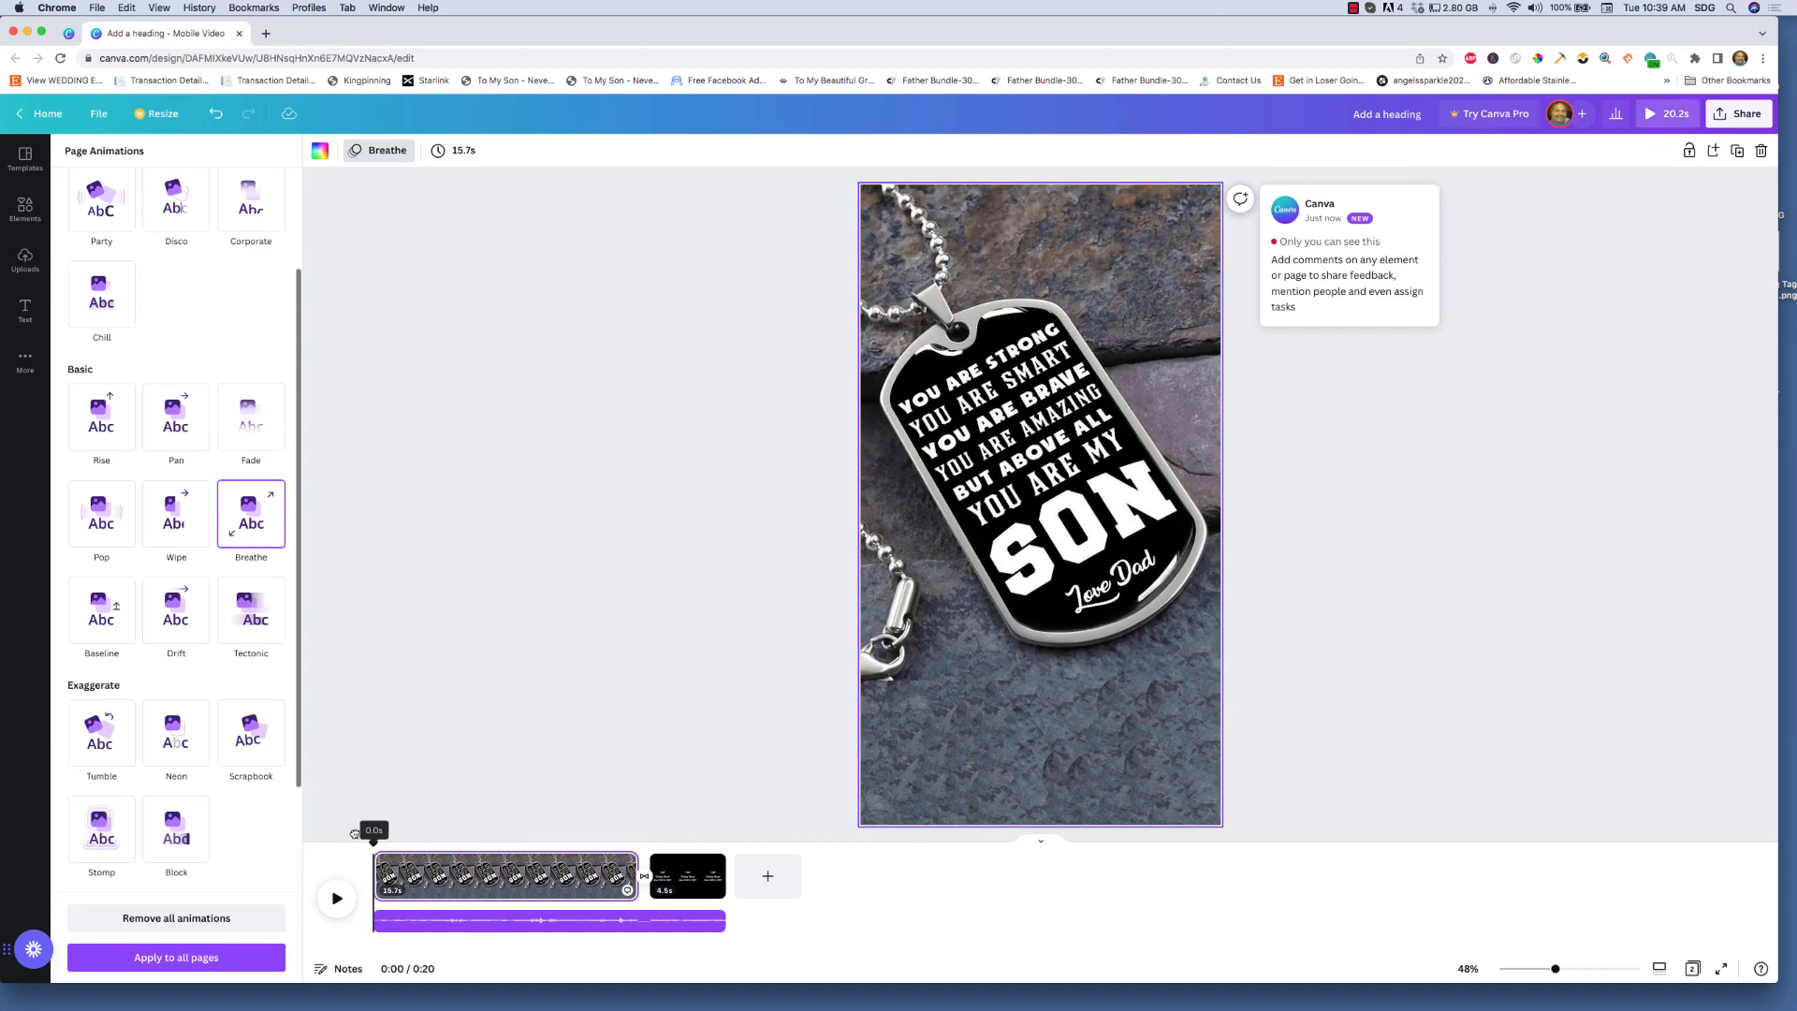
pyautogui.click(338, 901)
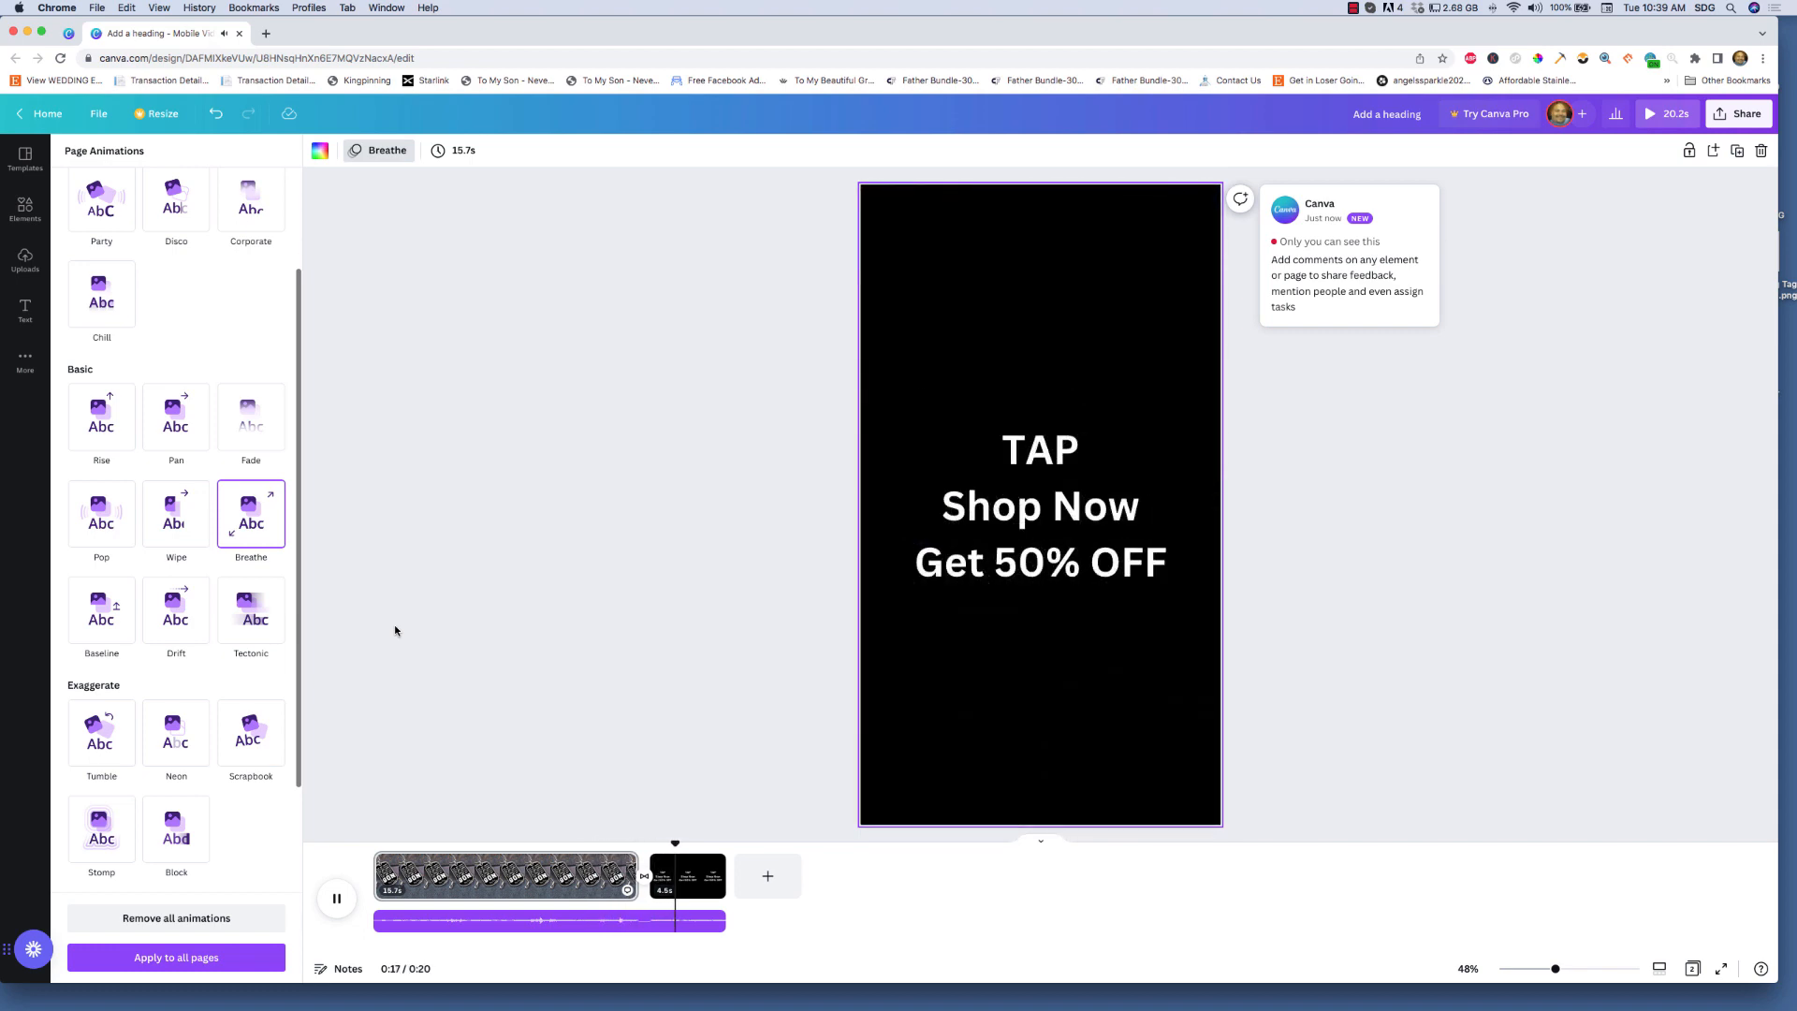
pyautogui.click(344, 900)
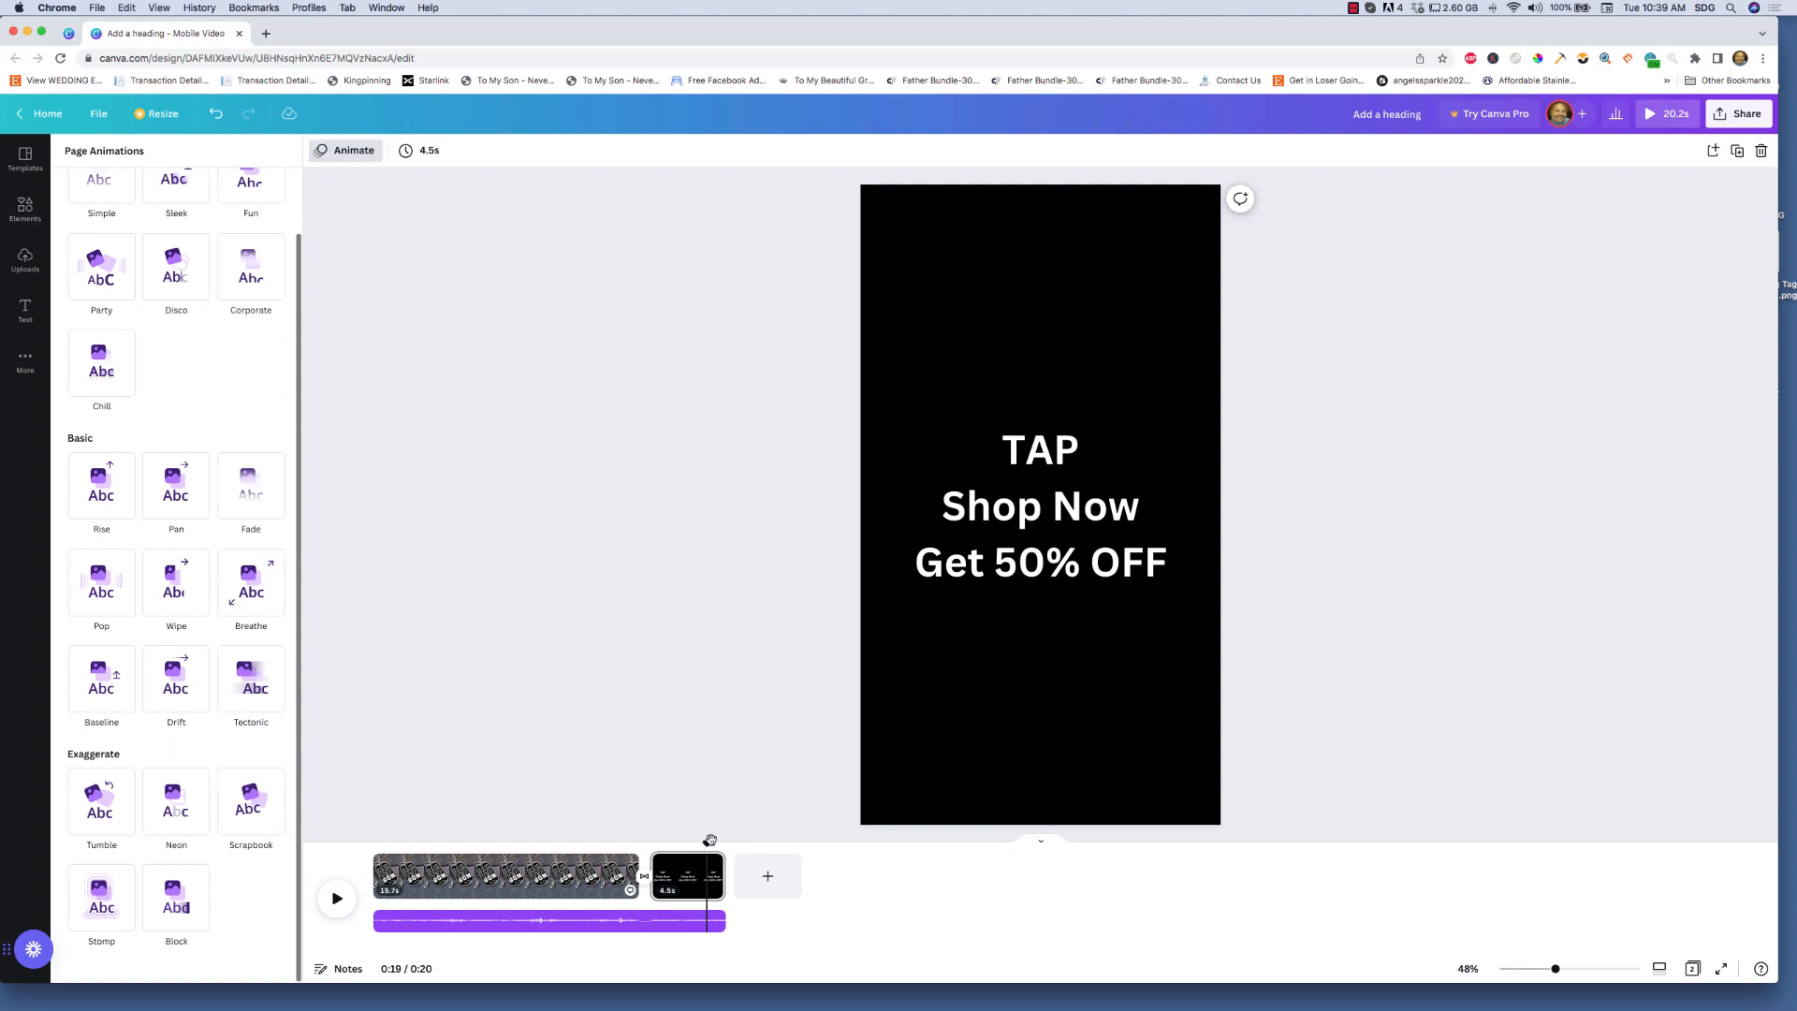
pyautogui.moveTo(706, 843); pyautogui.dragTo(375, 835)
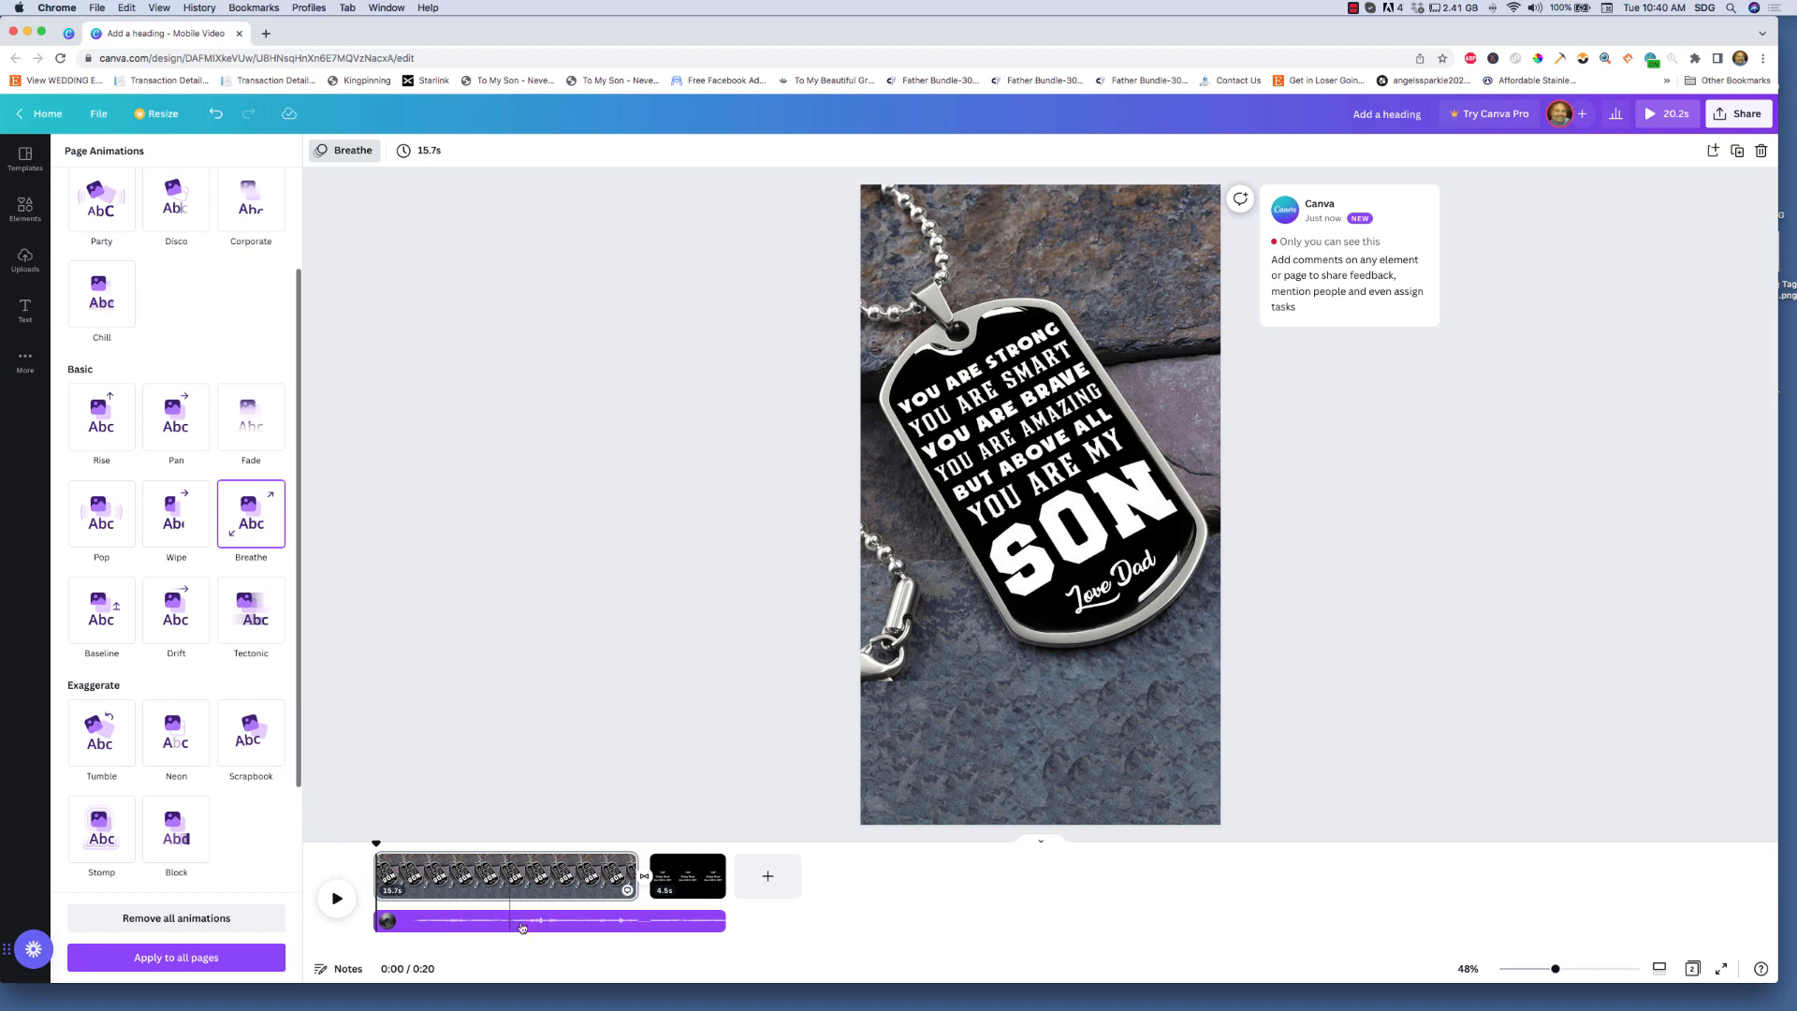
pyautogui.click(700, 879)
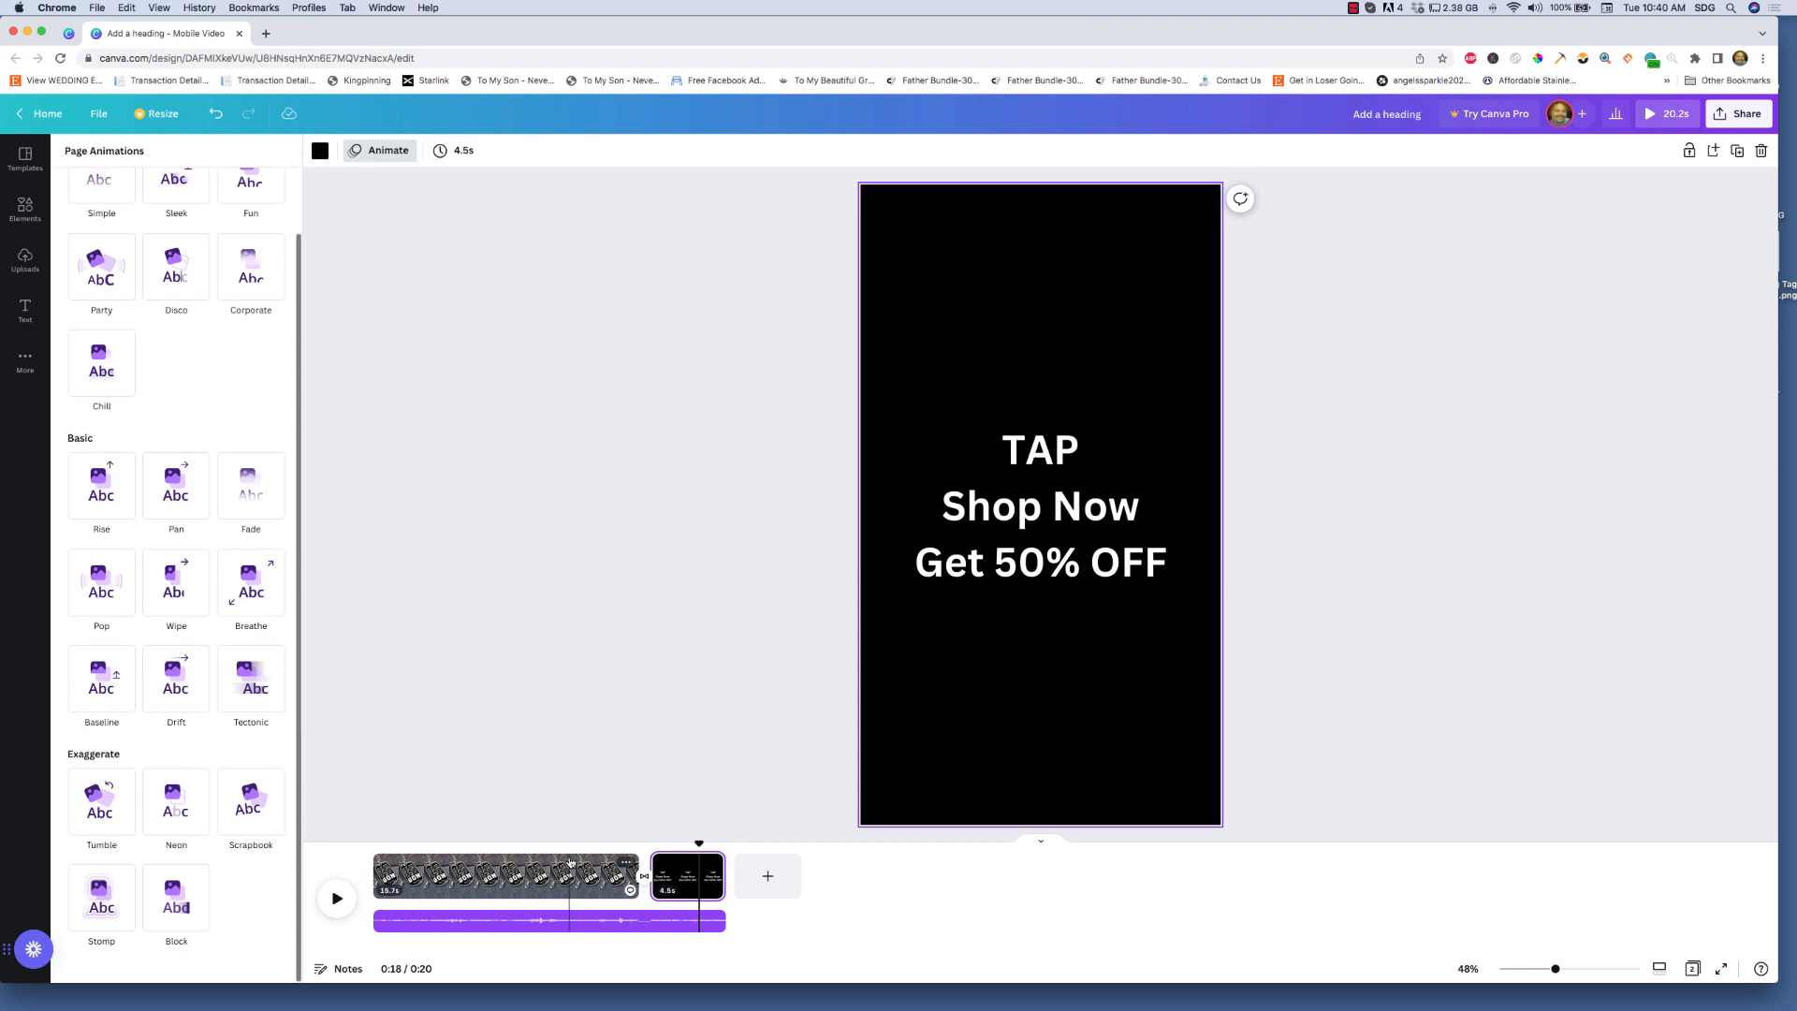
pyautogui.click(538, 870)
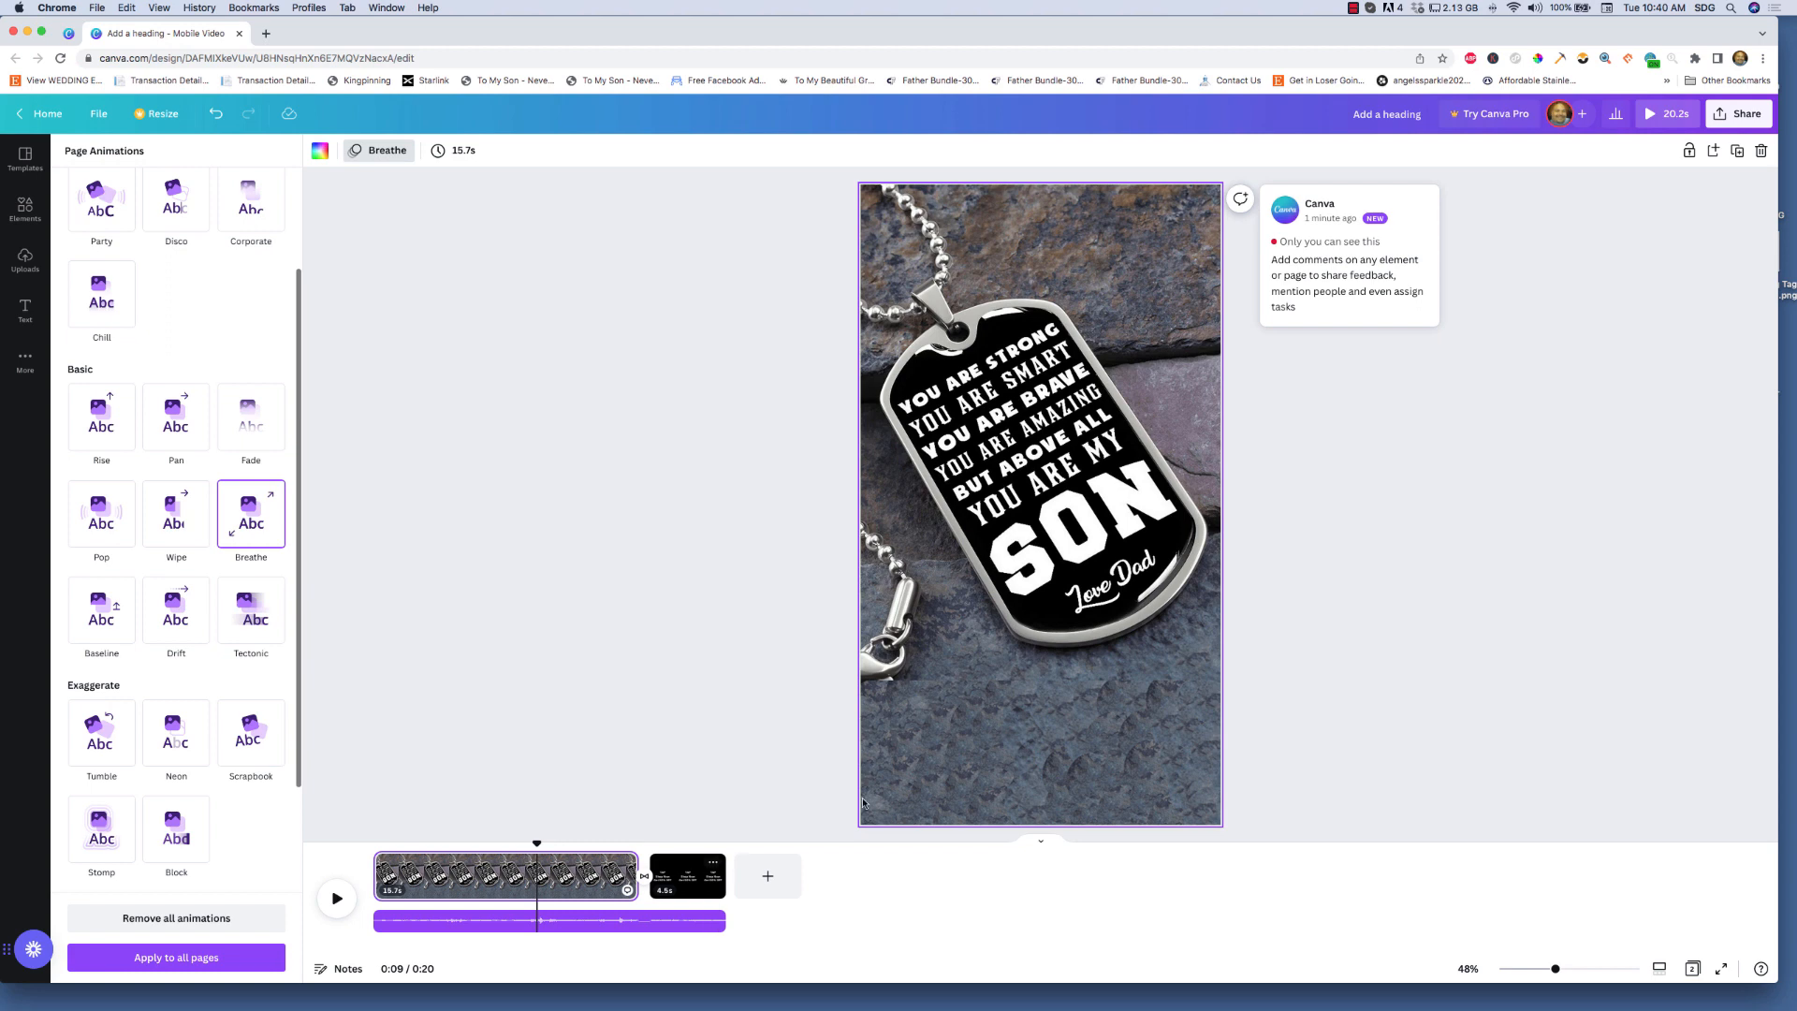
pyautogui.click(1352, 7)
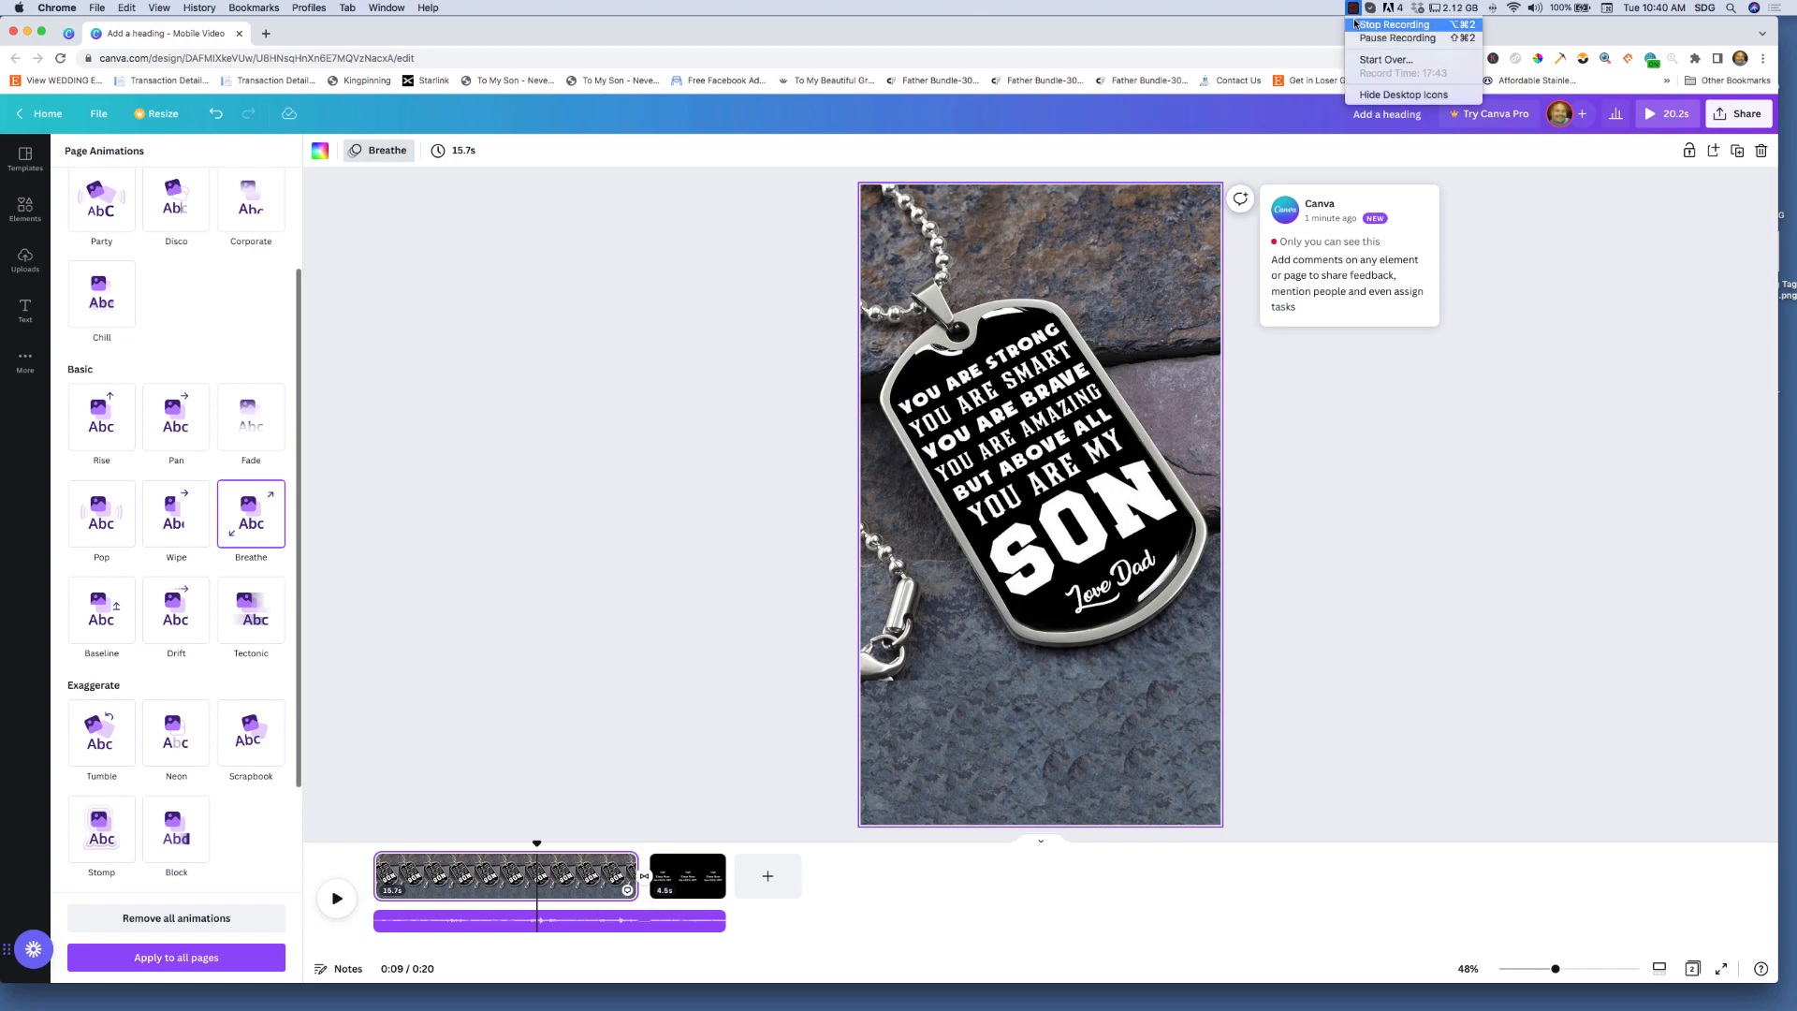